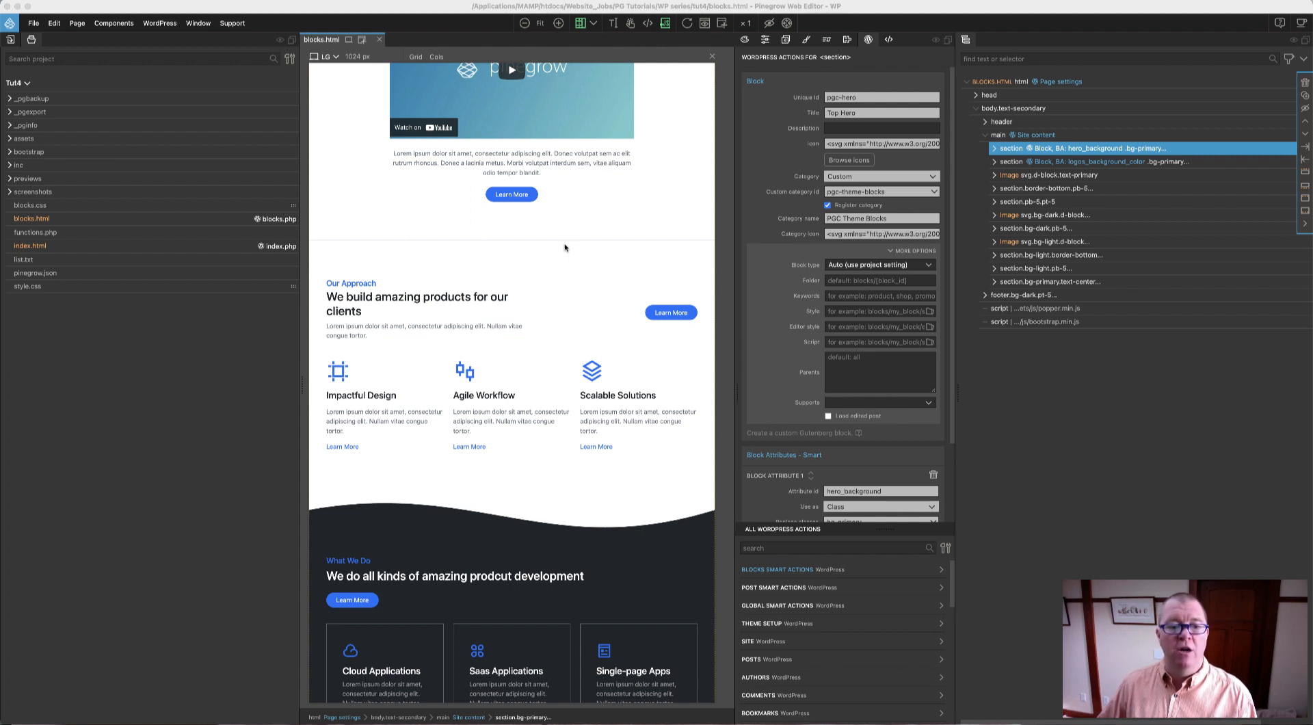
Add the Block action to the Our Approach section and give it the unique id pgc-news-block.
{"action": "left_click", "coordinate": [557, 247]}
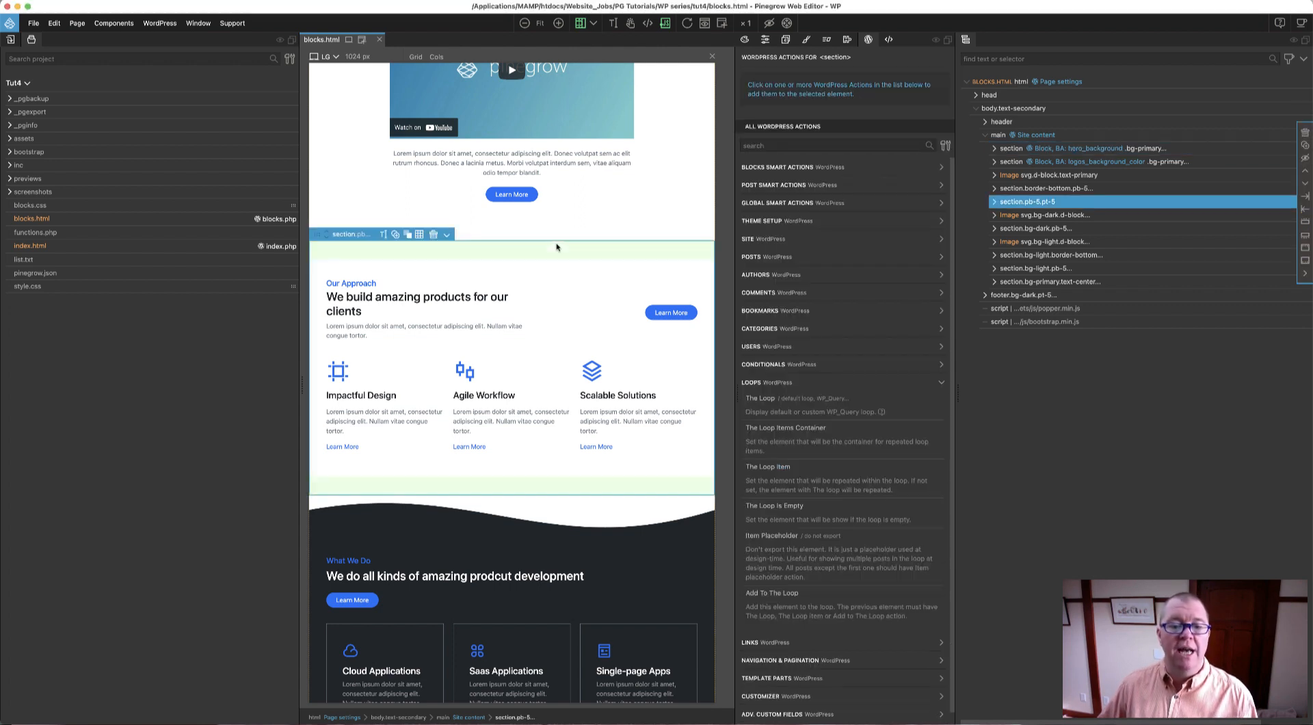
{"action": "left_click", "coordinate": [786, 171]}
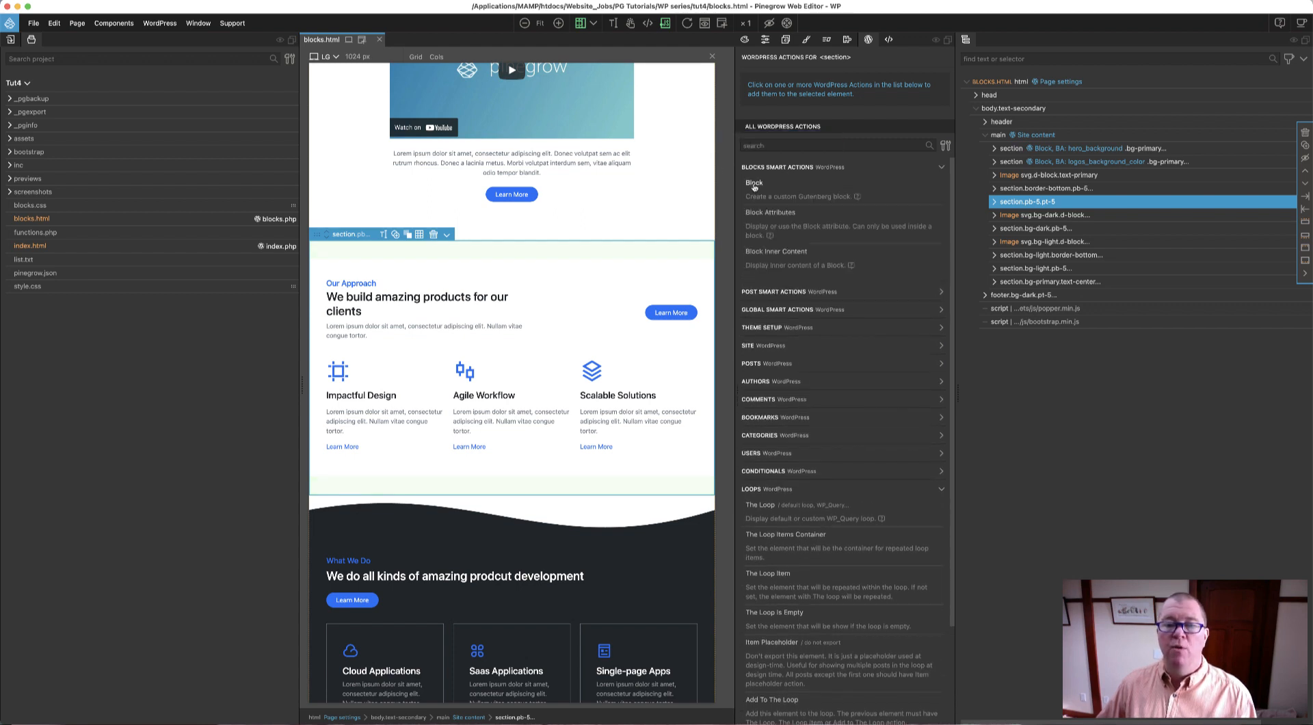
{"action": "left_click", "coordinate": [752, 183]}
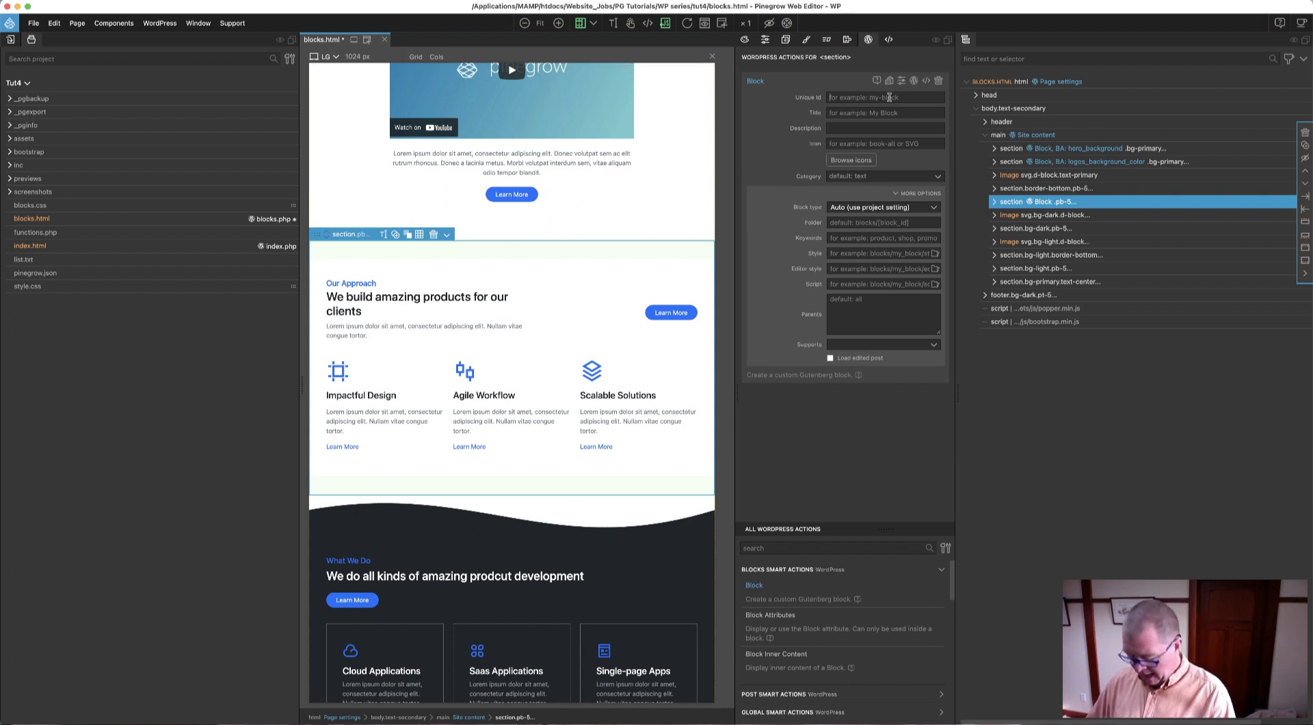
{"action": "left_click", "coordinate": [889, 97]}
{"action": "type", "text": "pgc-"}
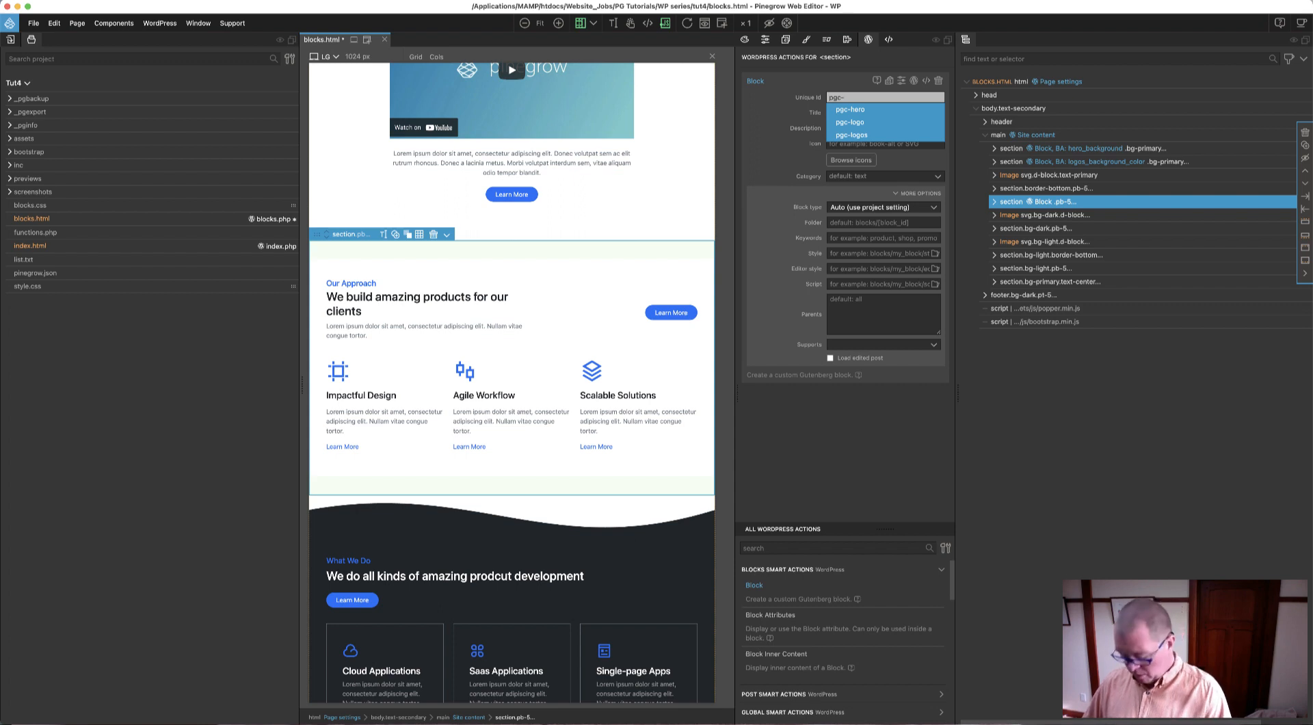
{"action": "type", "text": "news-"}
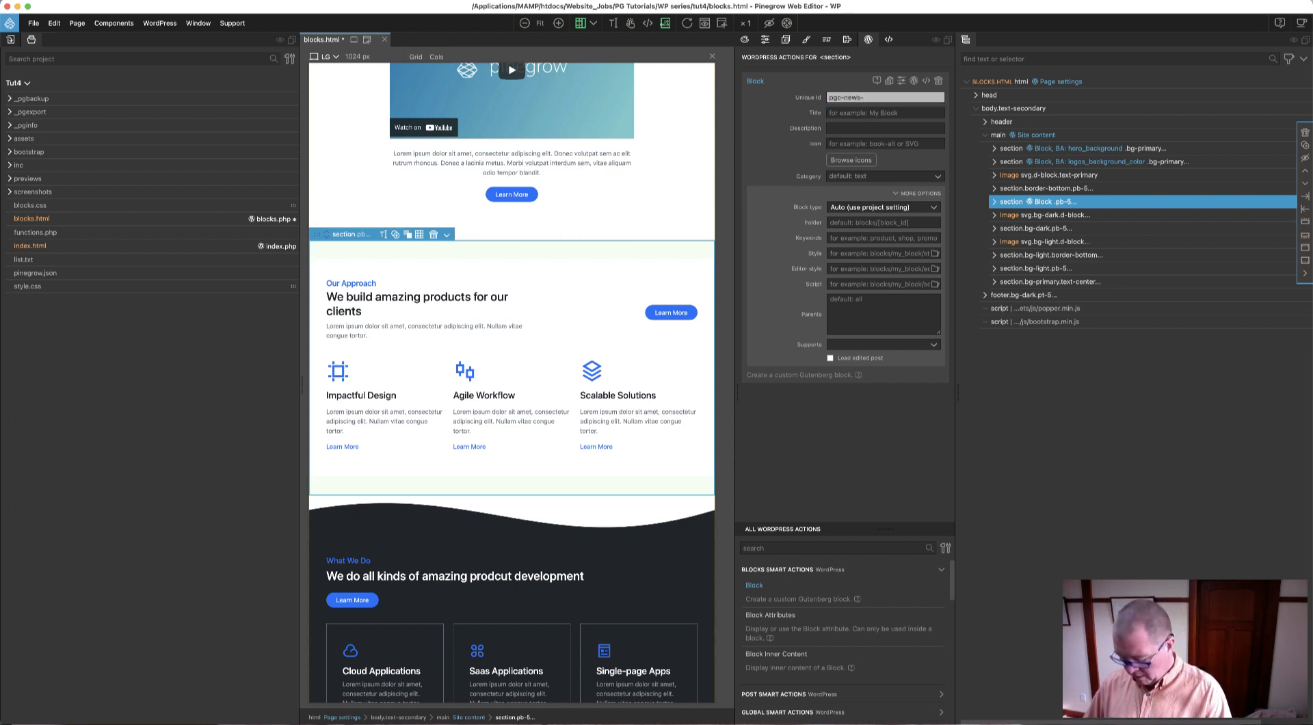
{"action": "type", "text": "block"}
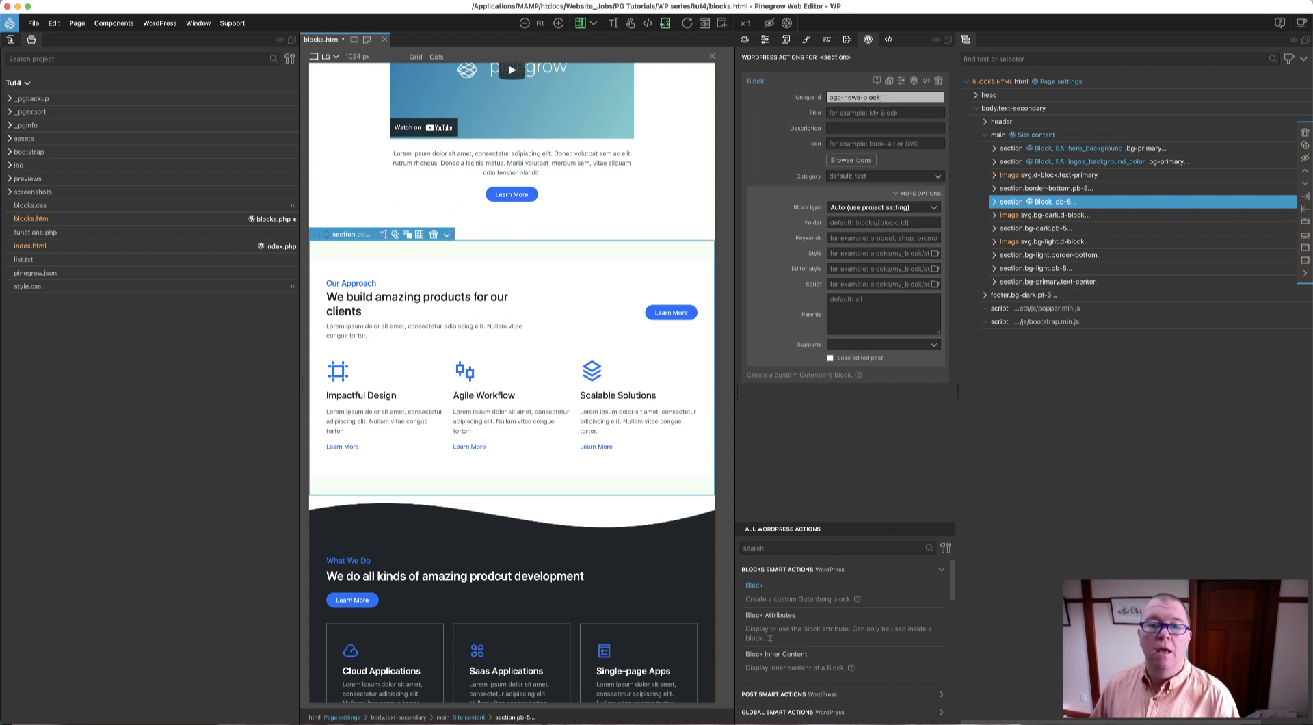
Title the Our Approach section's block New Block and assign it the admin-generic icon.
{"action": "left_click", "coordinate": [891, 114]}
{"action": "type", "text": "Ne"}
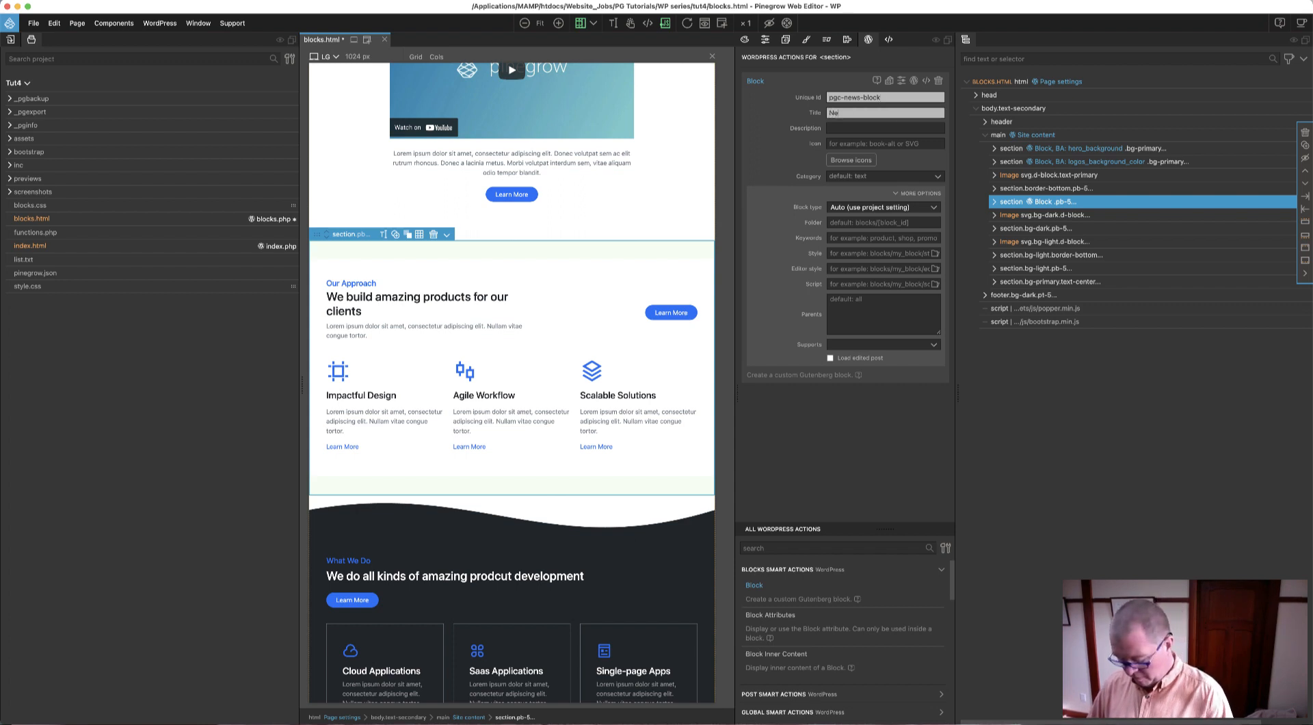
{"action": "type", "text": "w Block"}
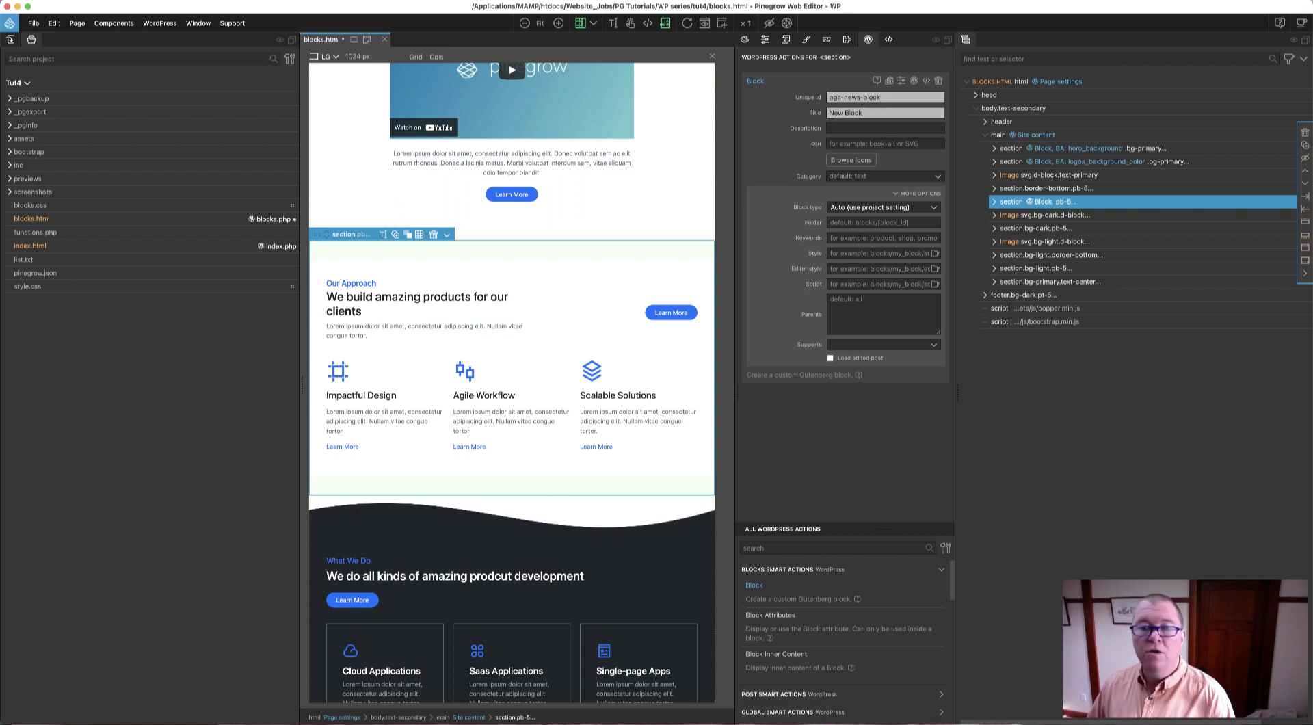
{"action": "left_click", "coordinate": [871, 144]}
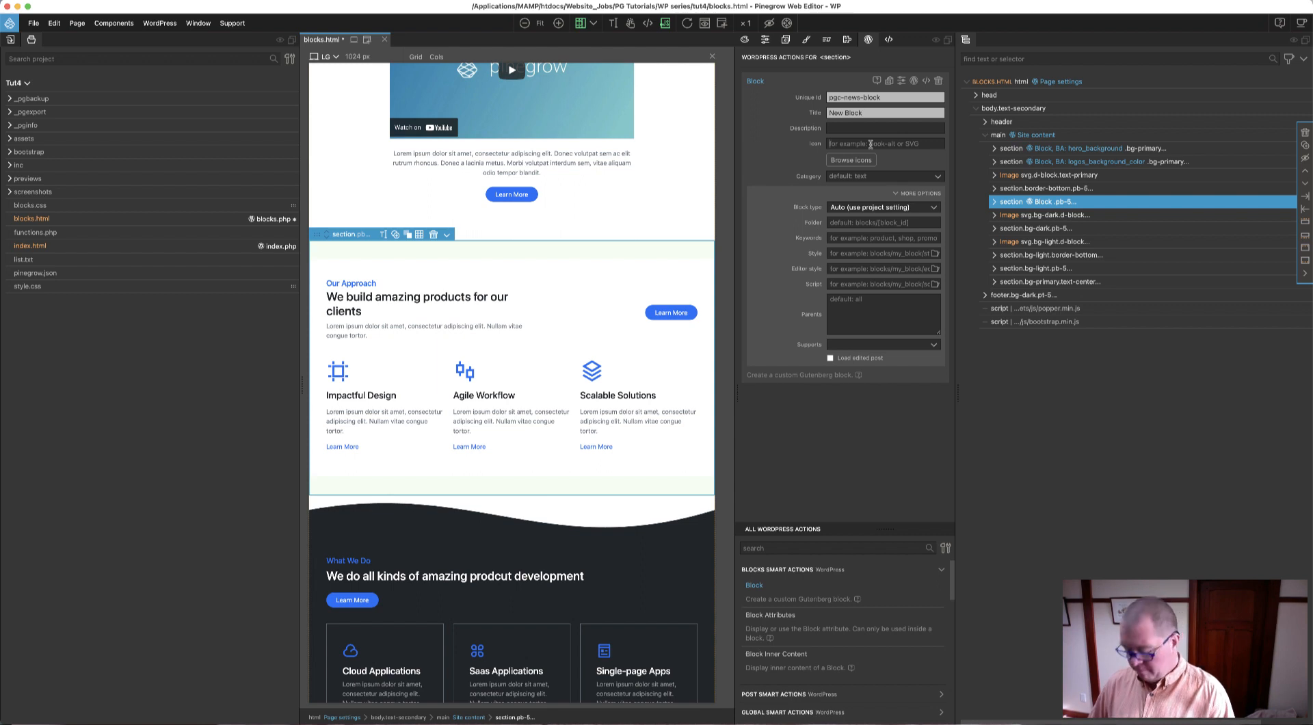
{"action": "type", "text": "admin-g"}
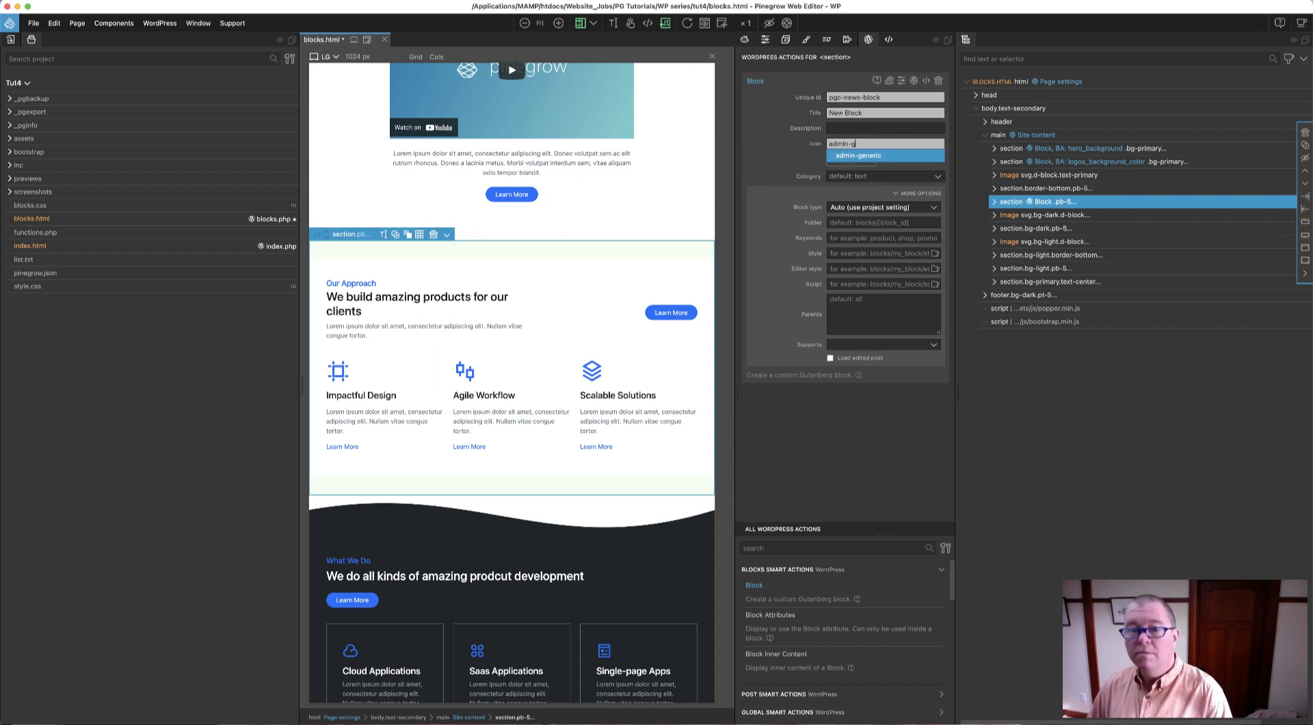
{"action": "left_click", "coordinate": [888, 155]}
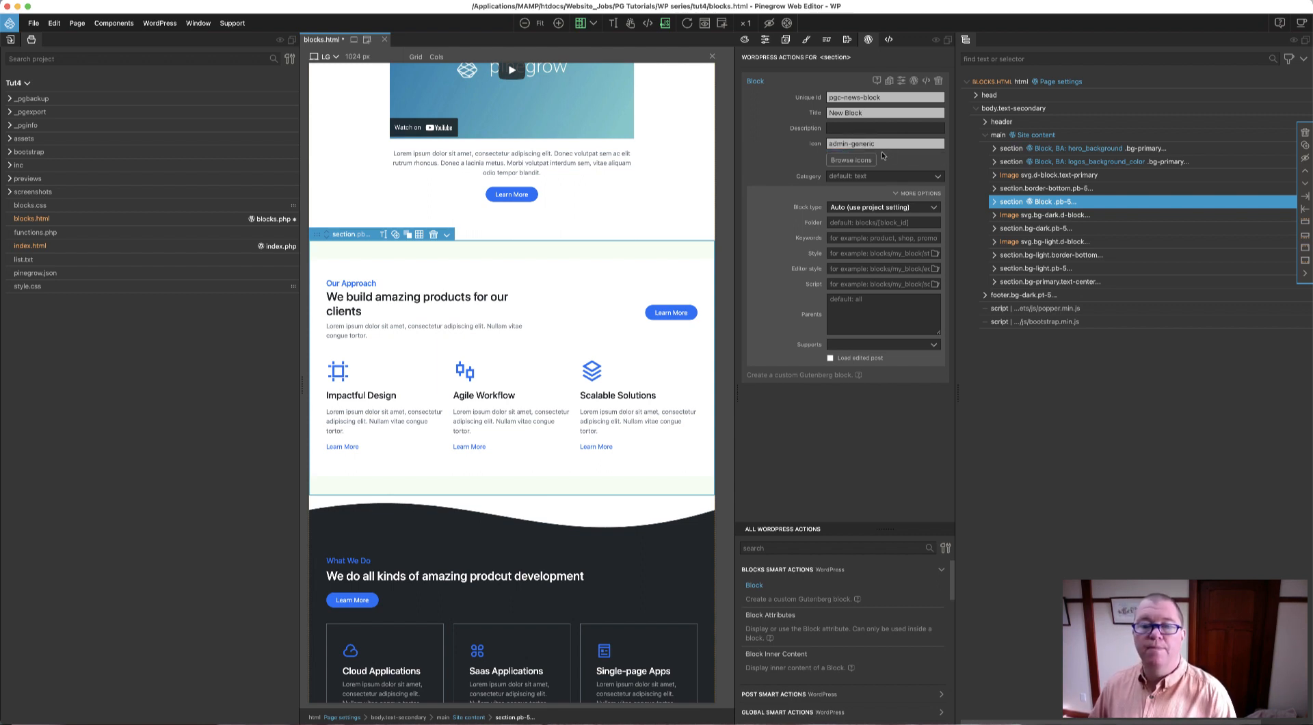
Assign the block to the custom category pgc-theme-blocks and set its block type to Dynamic PHP block.
{"action": "left_click", "coordinate": [865, 177]}
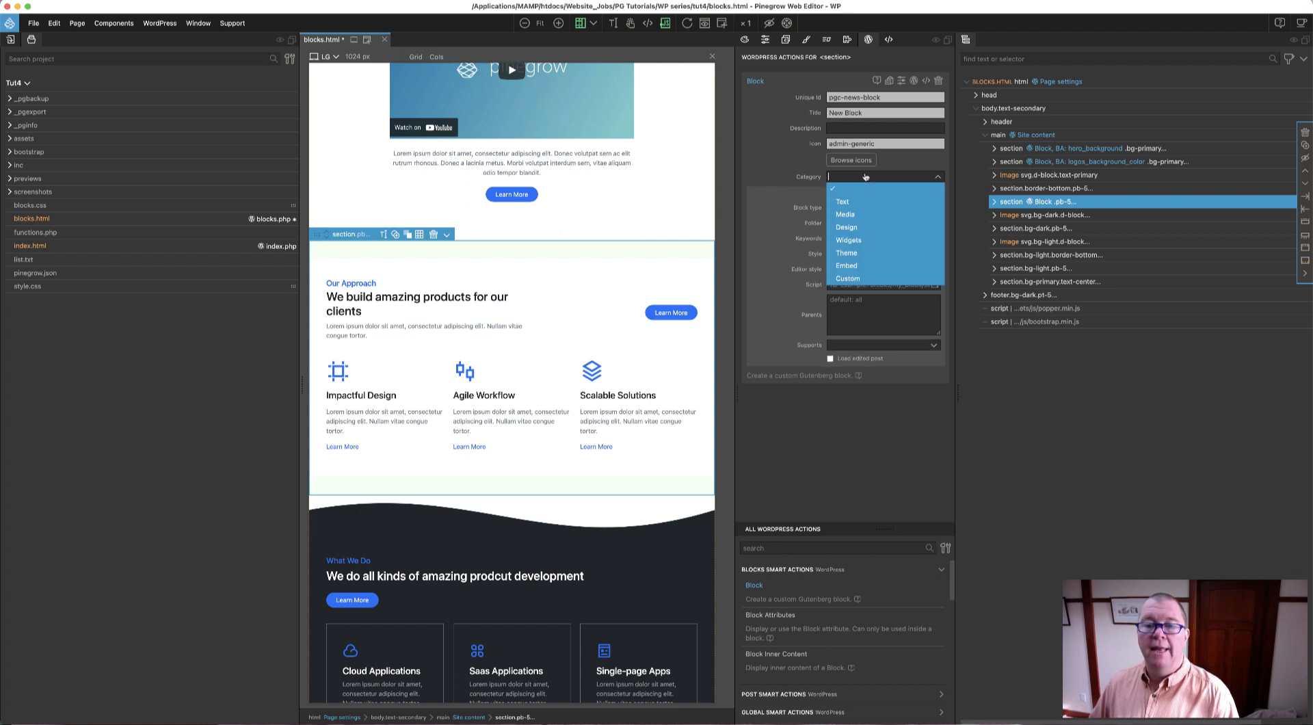
{"action": "left_click", "coordinate": [856, 281]}
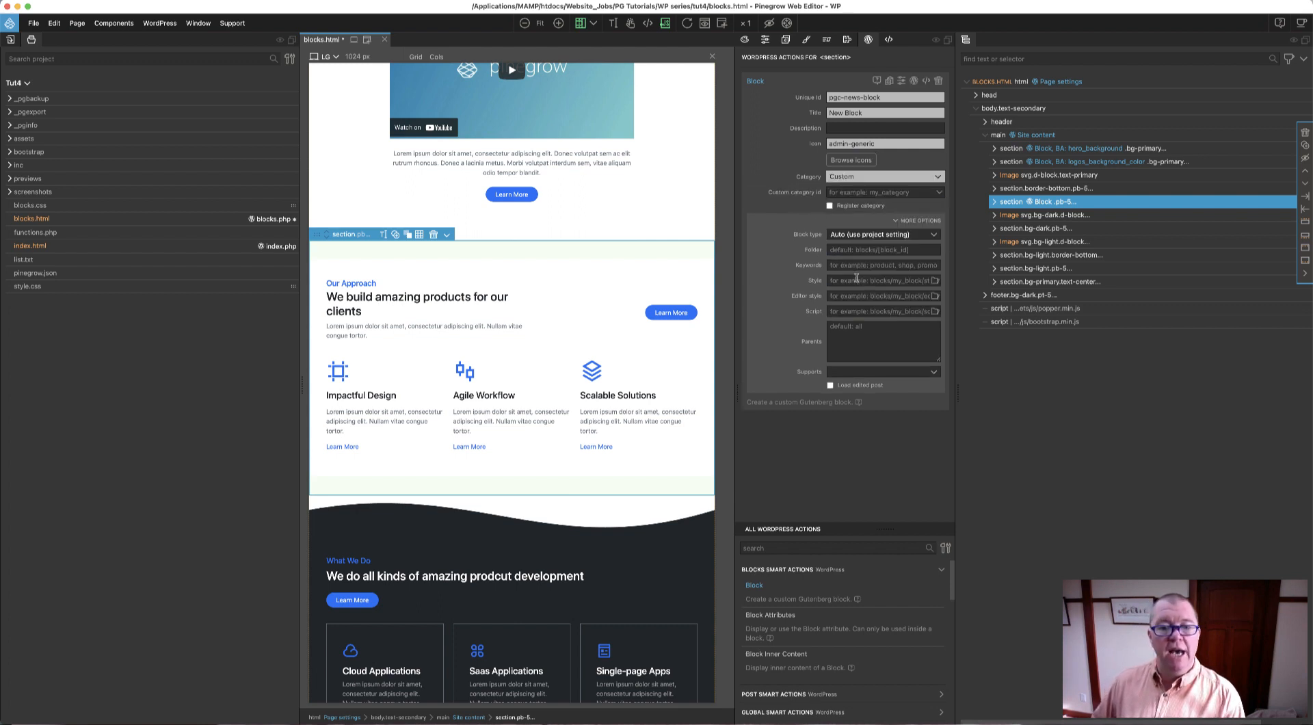
{"action": "left_click", "coordinate": [886, 195]}
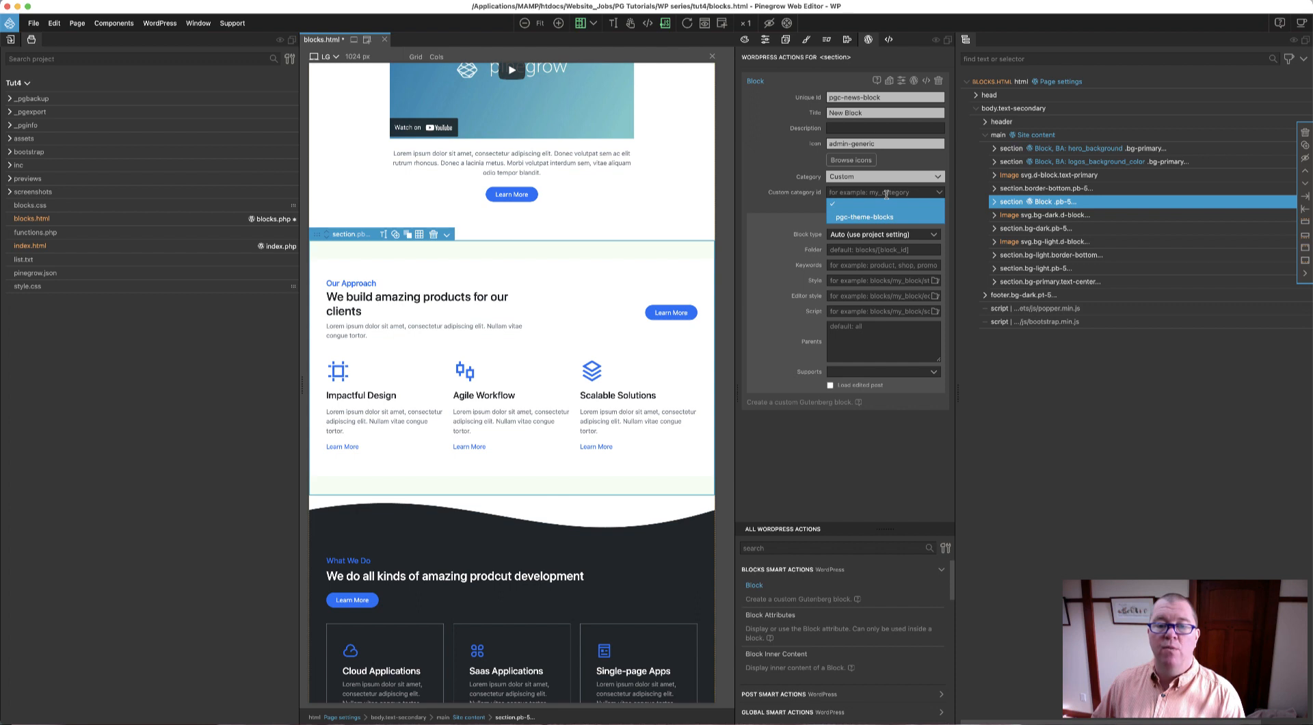
{"action": "left_click", "coordinate": [891, 217]}
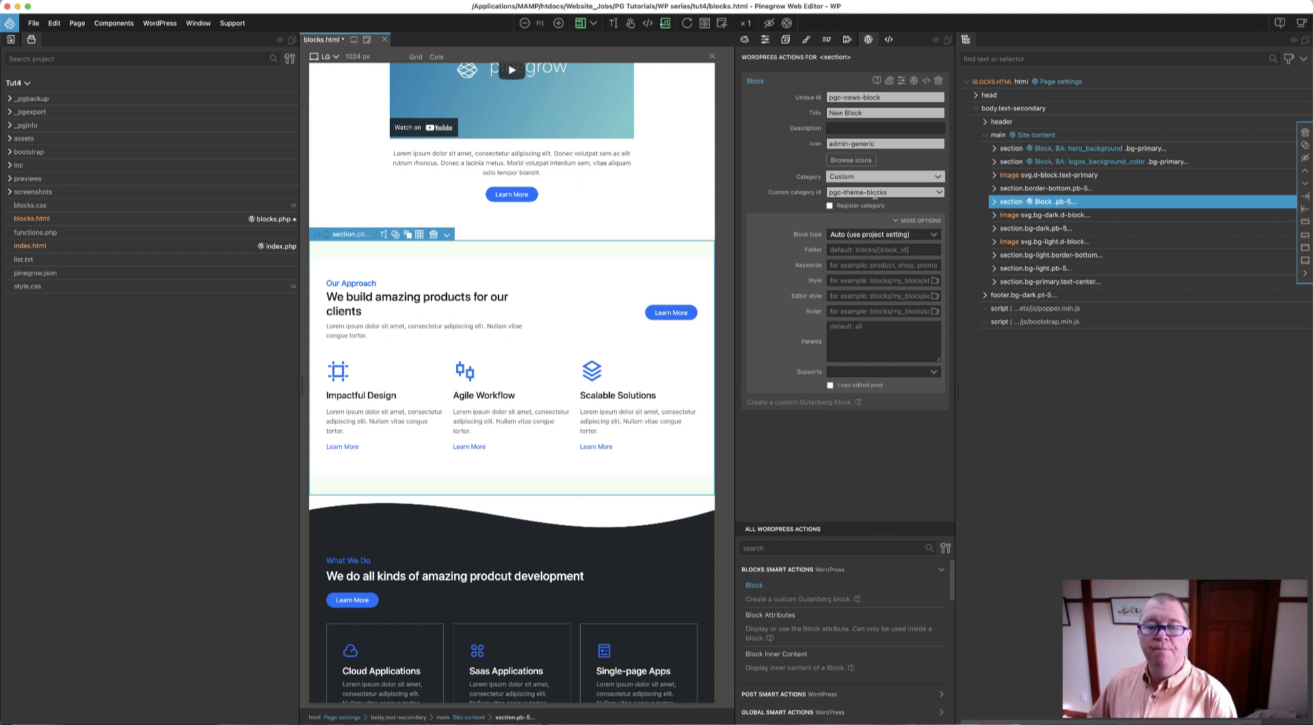
{"action": "mouse_move", "coordinate": [804, 239]}
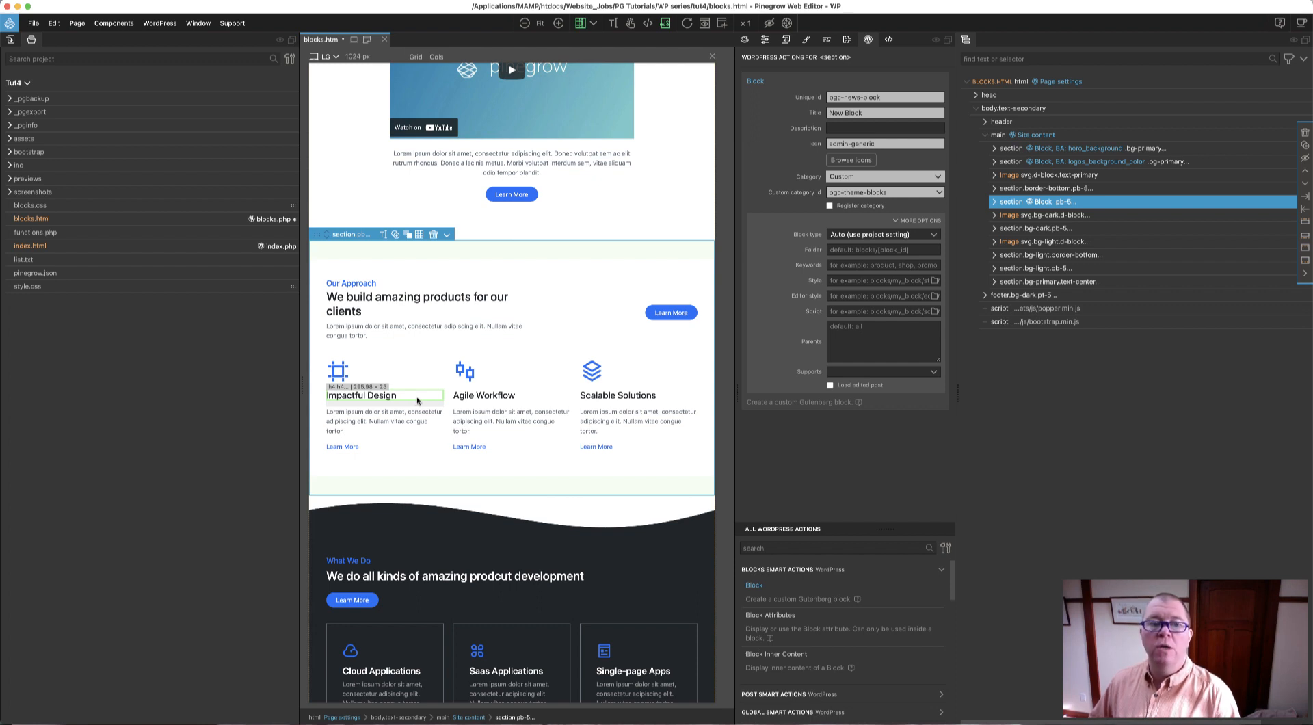
{"action": "left_click", "coordinate": [849, 237]}
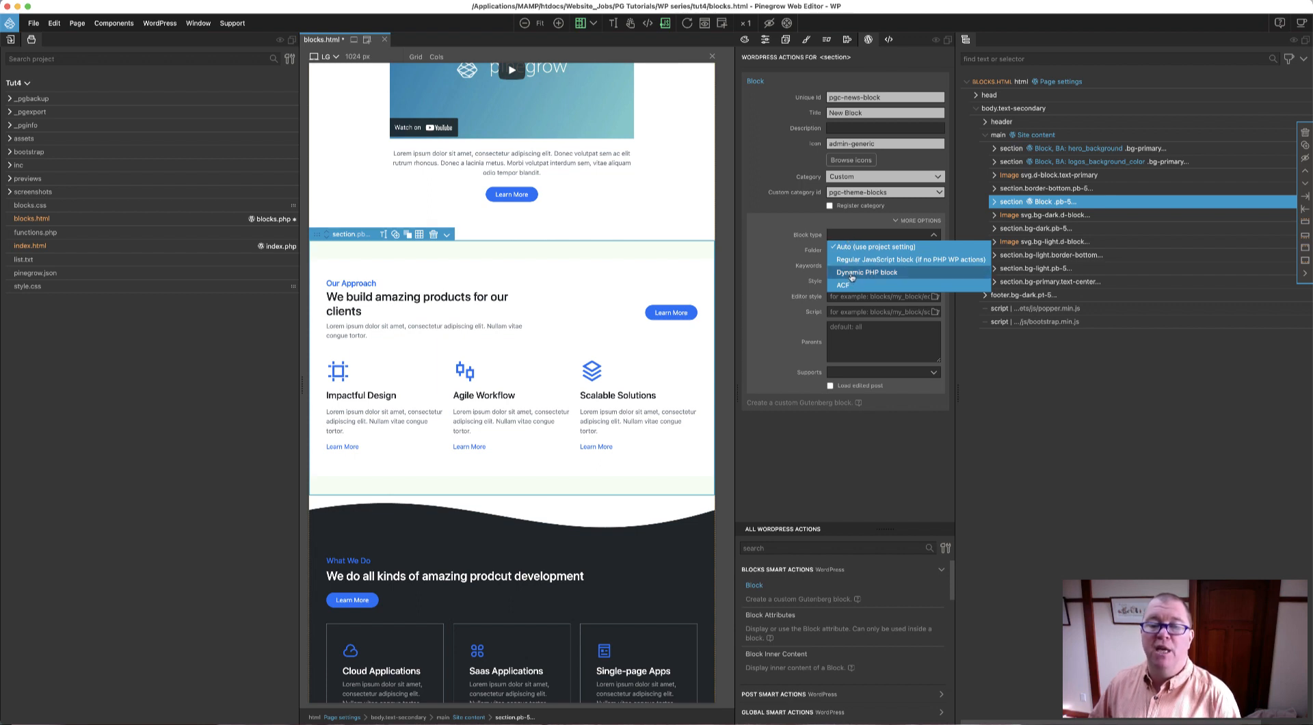
{"action": "left_click", "coordinate": [851, 274]}
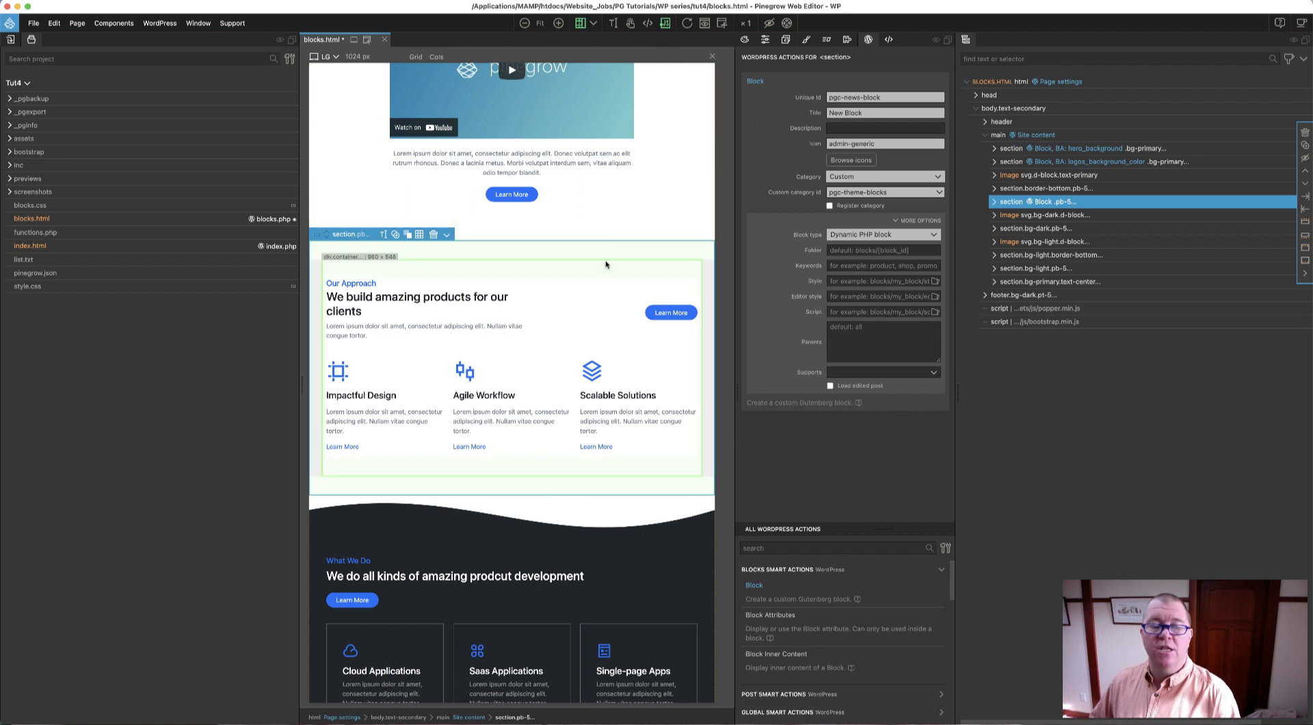
Add a block attribute with id news_lead and title News Lead to the Our Approach heading, and review its control type options.
{"action": "left_click", "coordinate": [994, 202]}
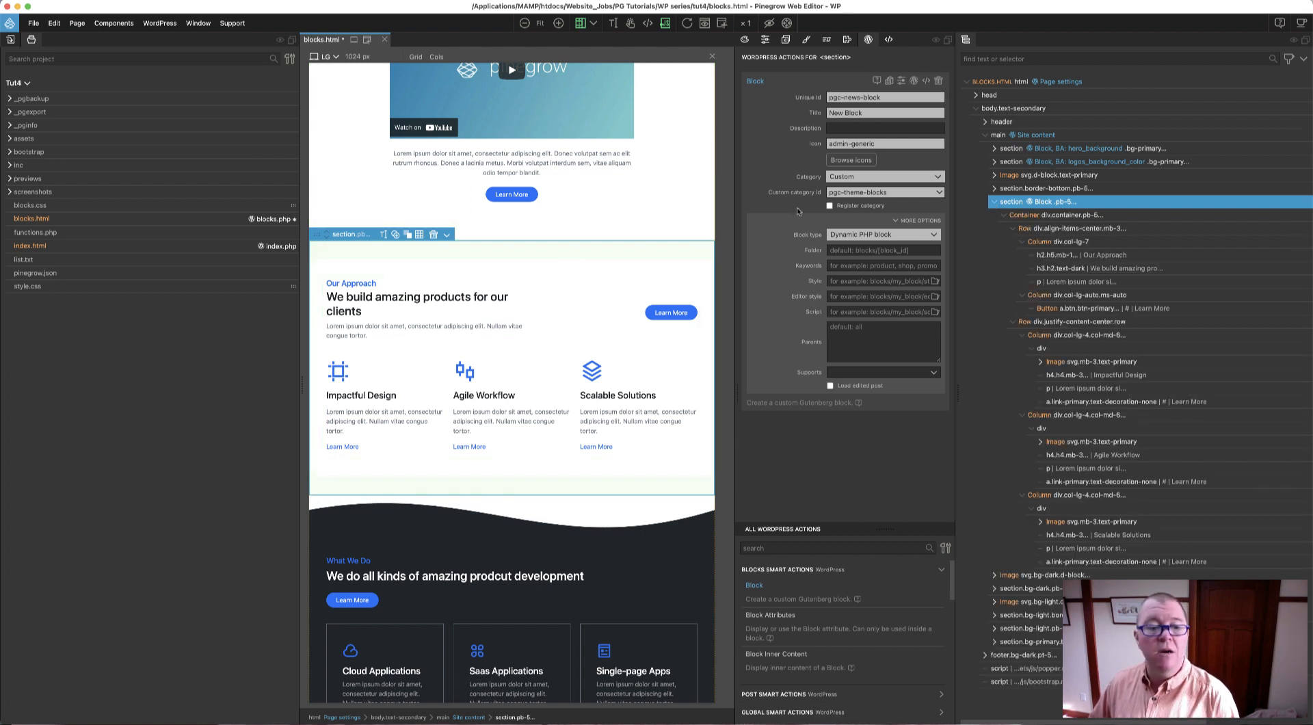
{"action": "left_click", "coordinate": [367, 284]}
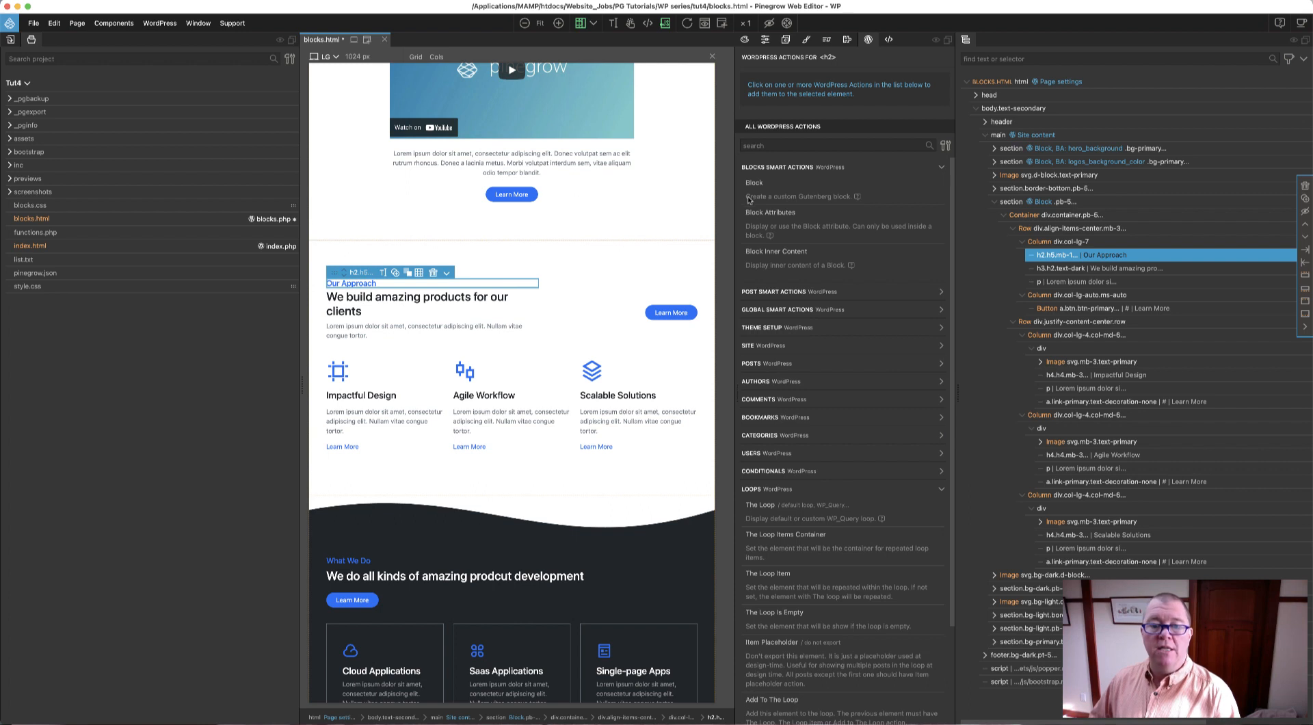
{"action": "left_click", "coordinate": [778, 215]}
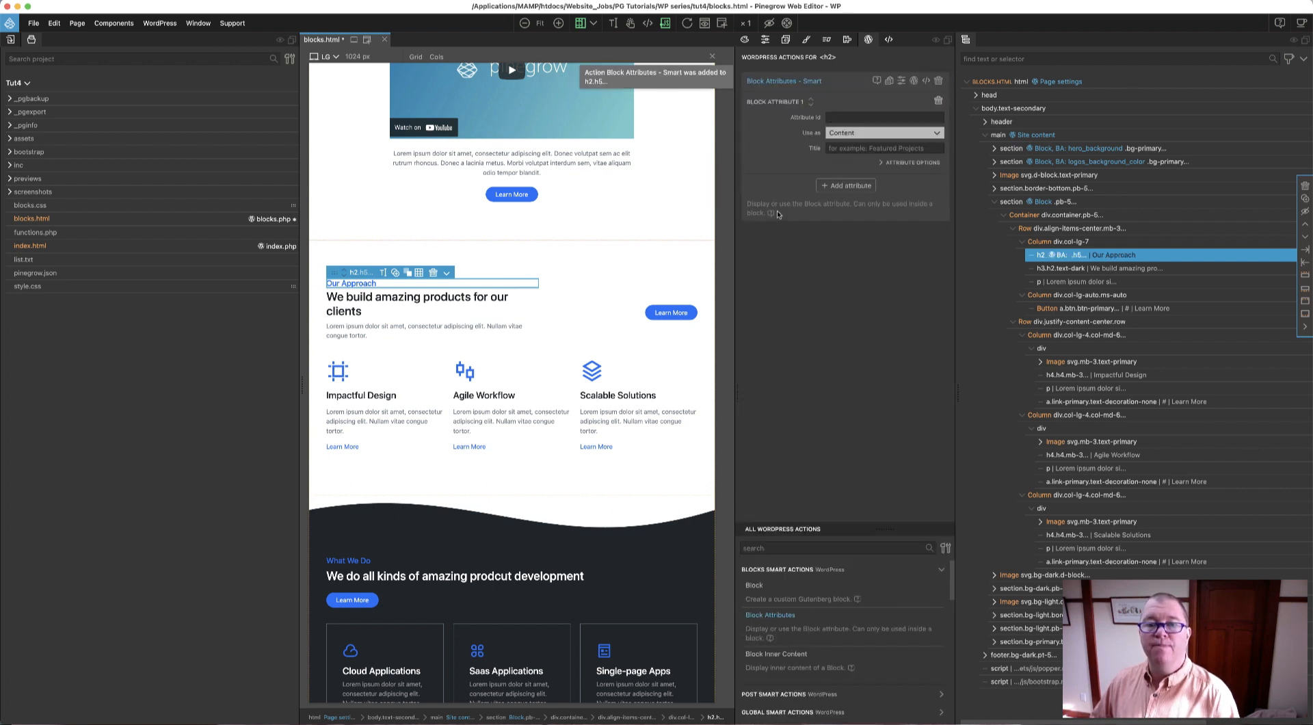
{"action": "left_click", "coordinate": [854, 117]}
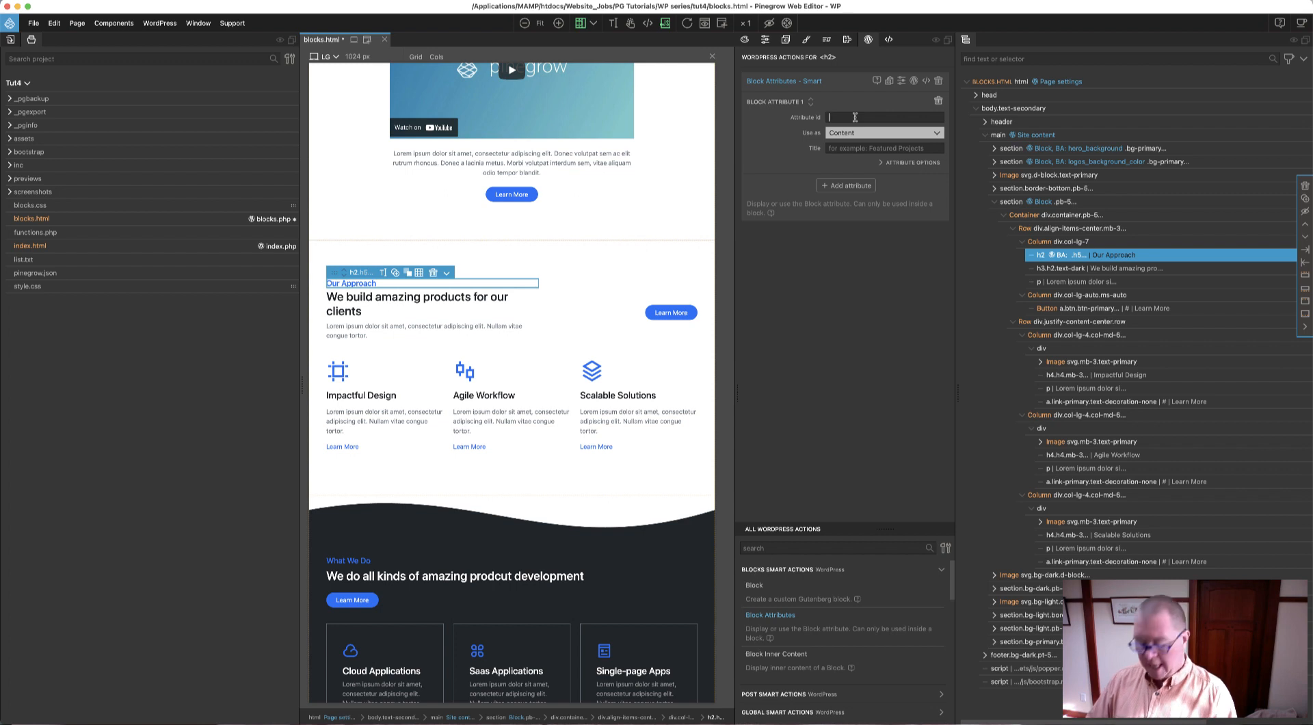
{"action": "type", "text": "news_lead"}
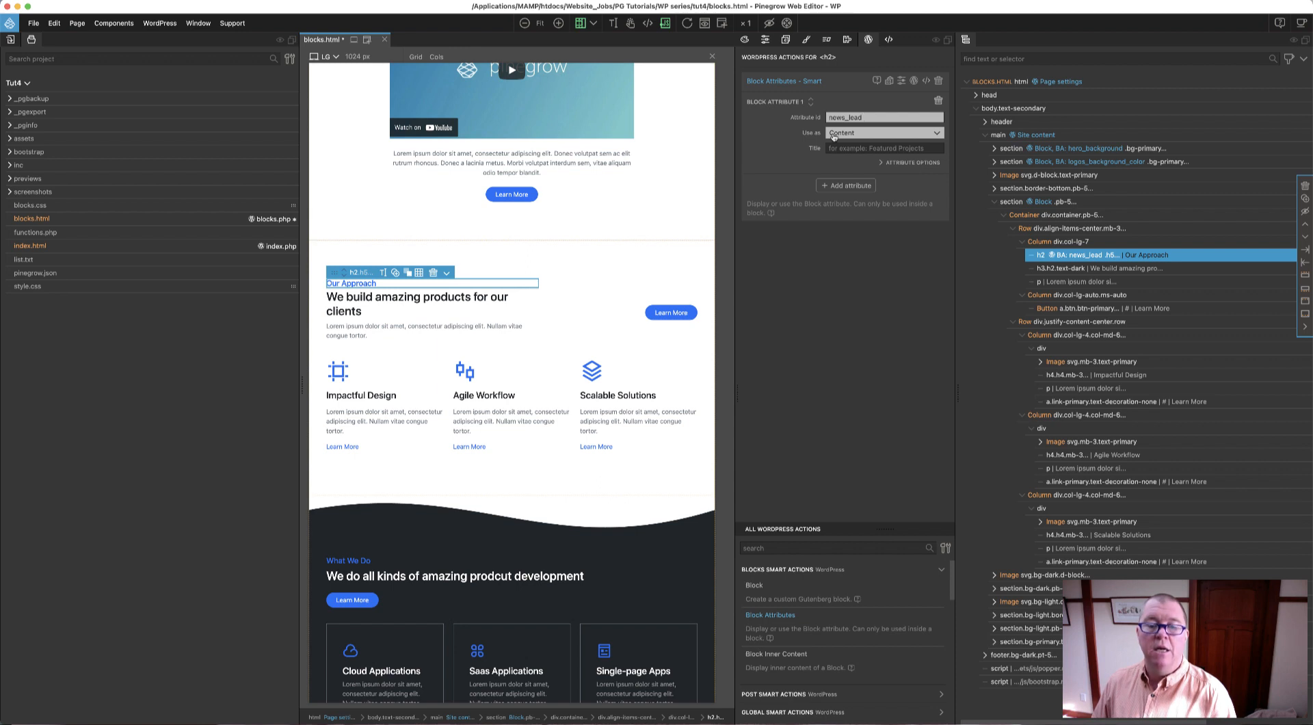
{"action": "left_click", "coordinate": [842, 149]}
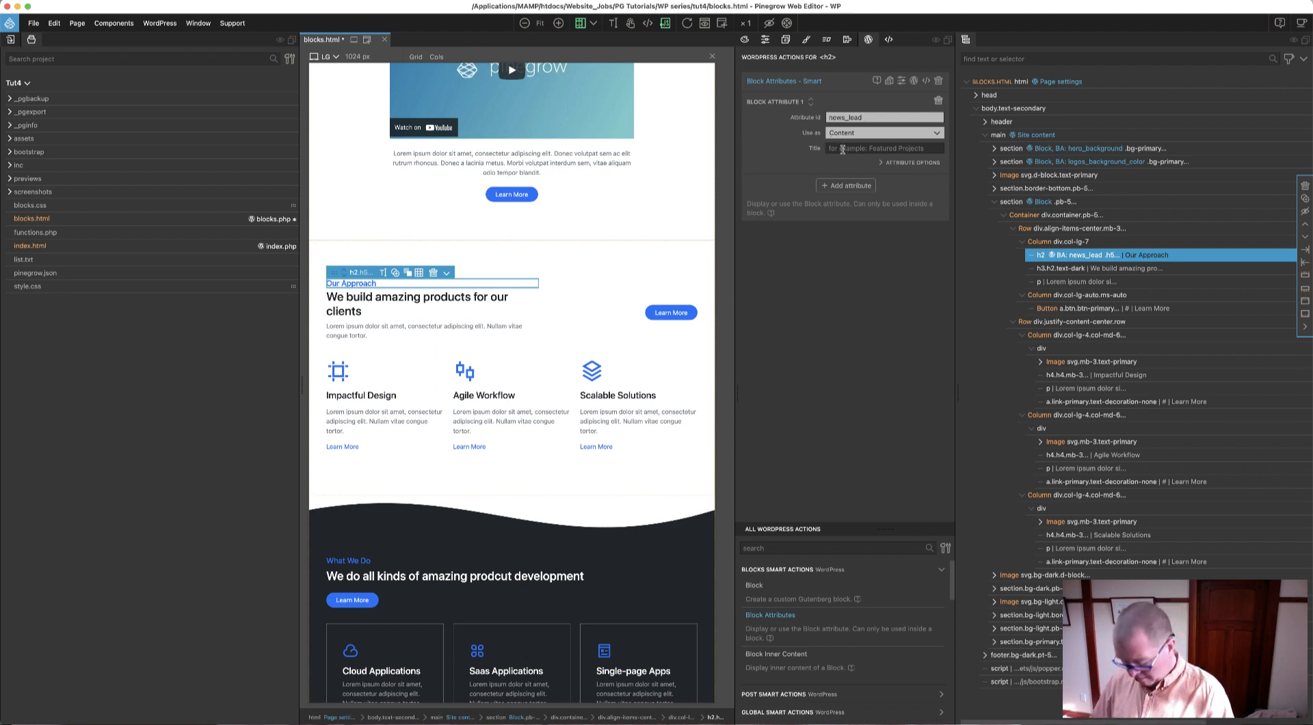
{"action": "type", "text": "News L"}
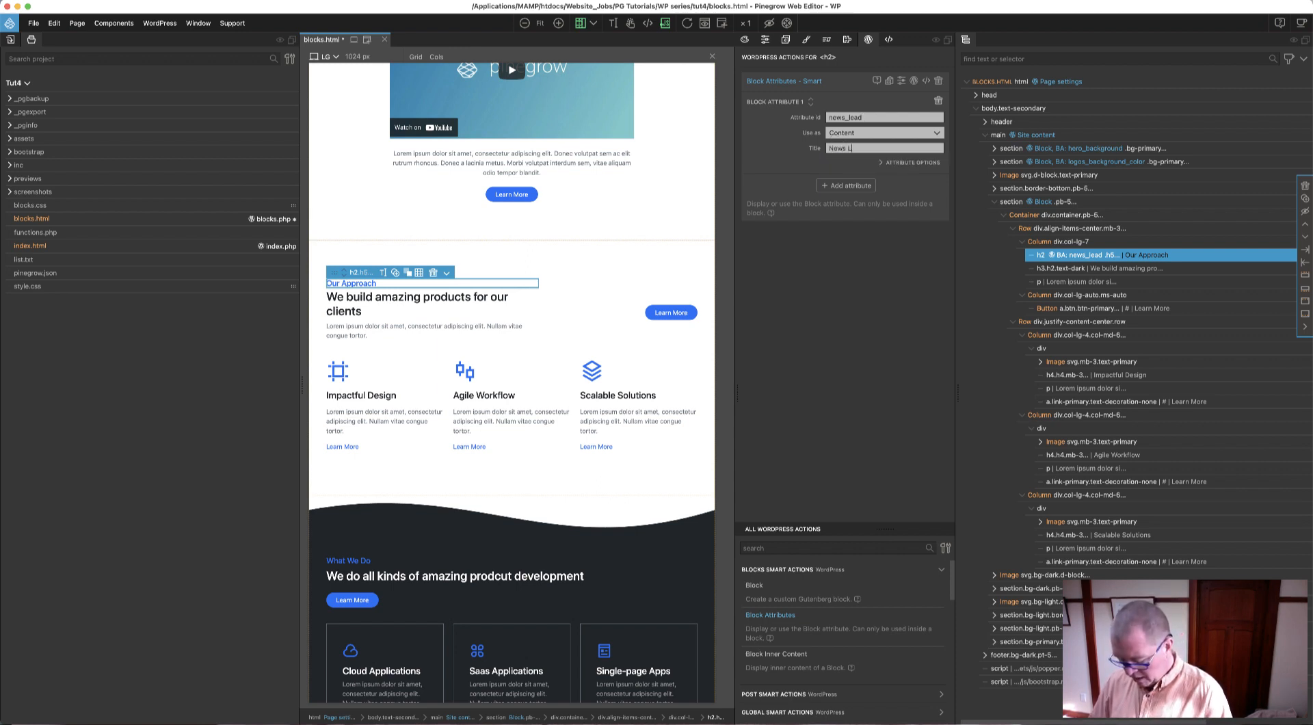
{"action": "type", "text": "oad"}
{"action": "left_click", "coordinate": [886, 164]}
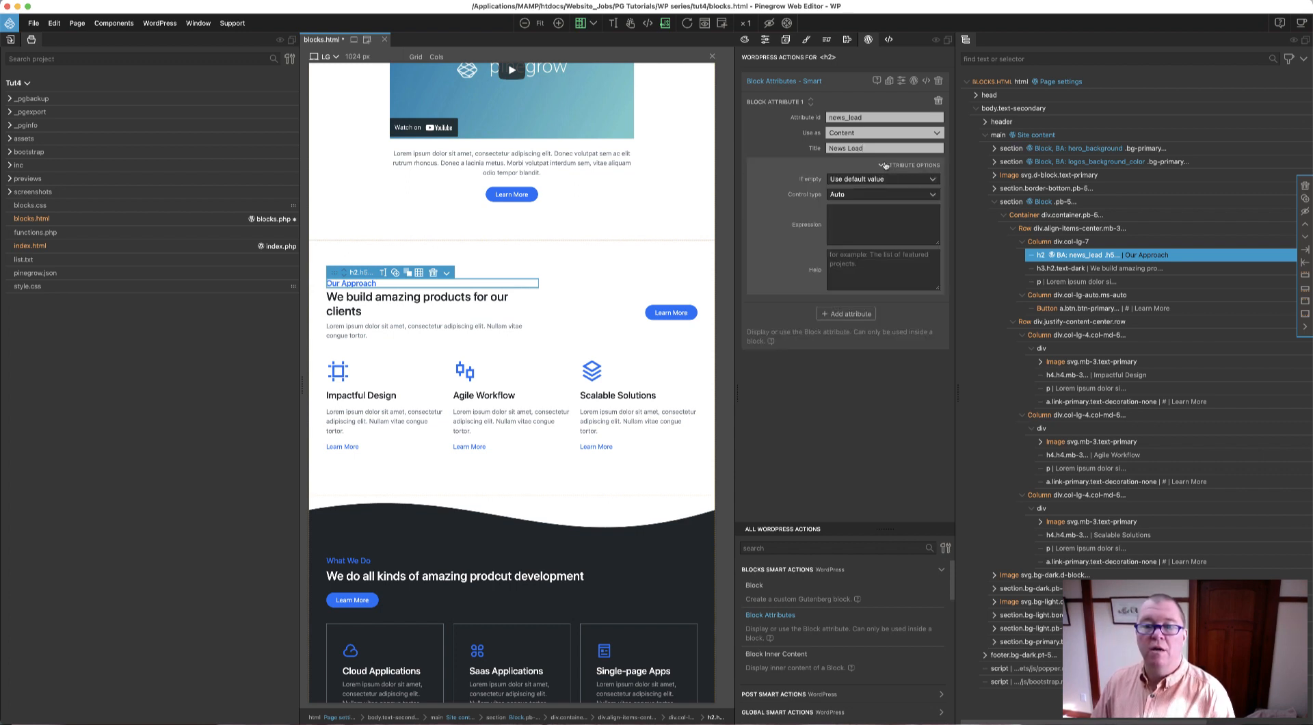
{"action": "left_click", "coordinate": [850, 196]}
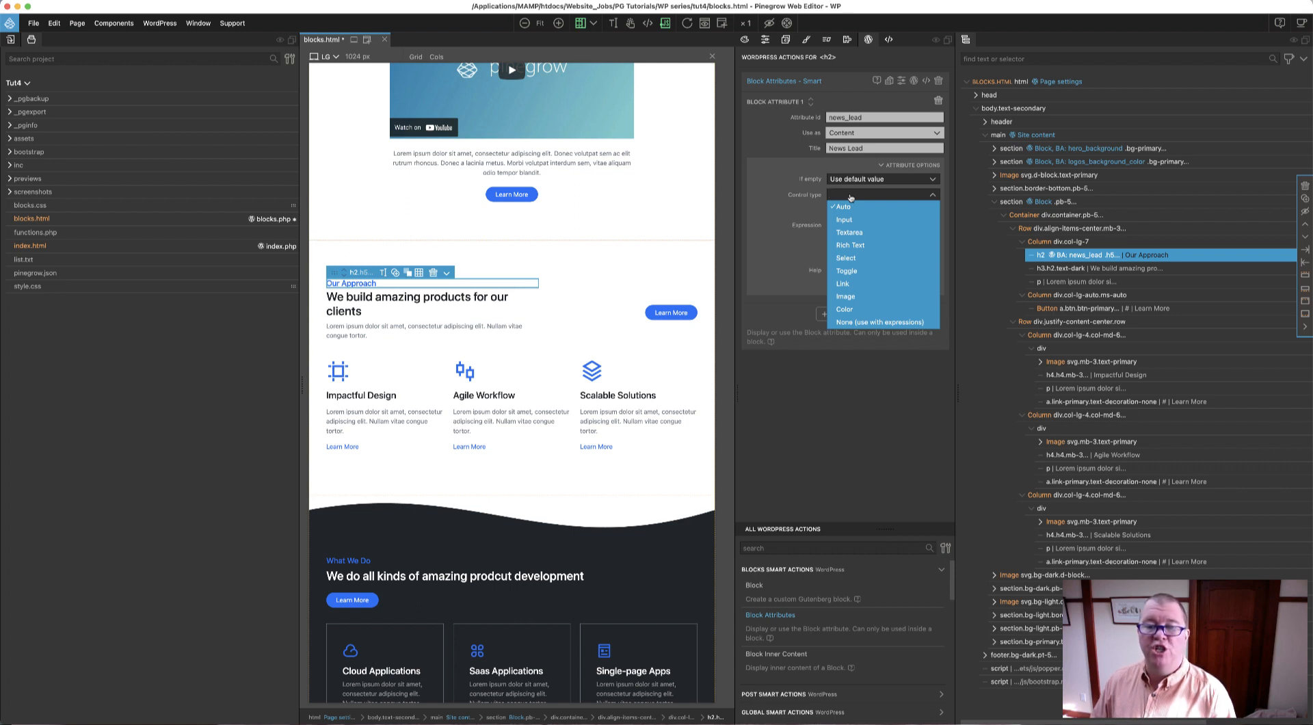
{"action": "left_click", "coordinate": [847, 196]}
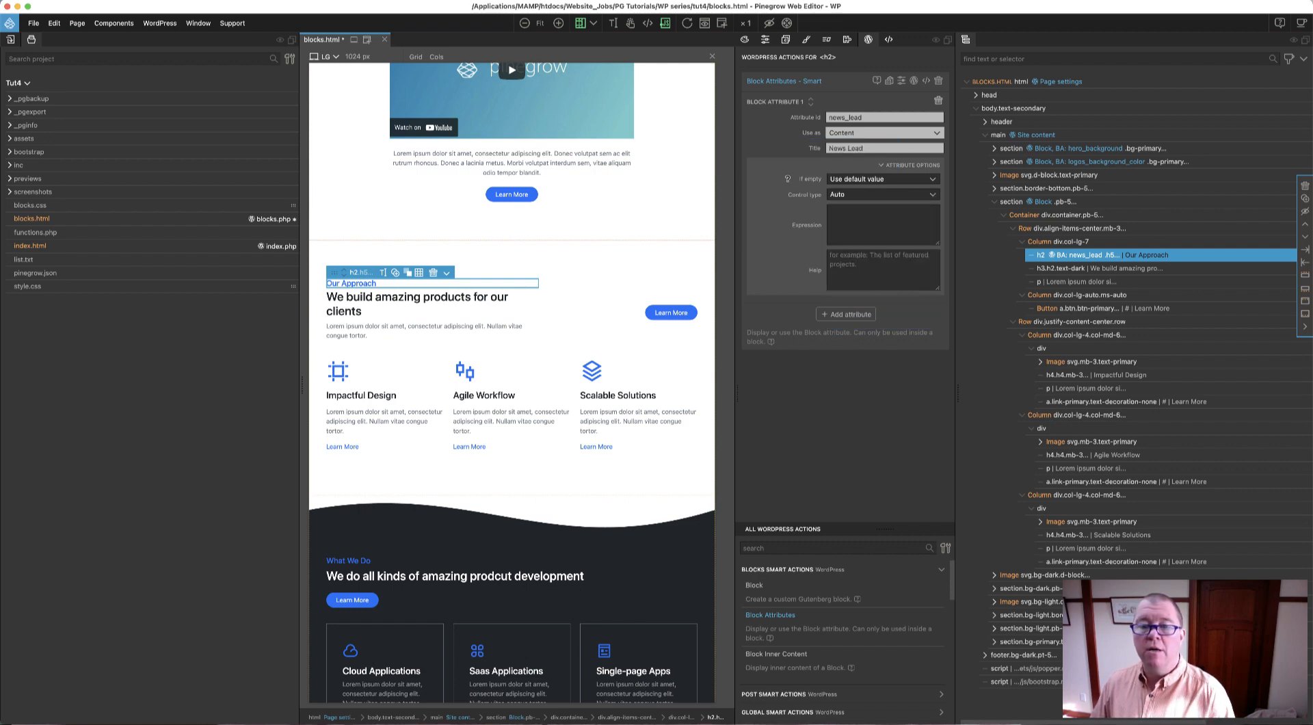
Add a block attribute with id news_headline and title News Headline to the "We build amazing products for our clients" heading.
{"action": "left_click", "coordinate": [408, 297]}
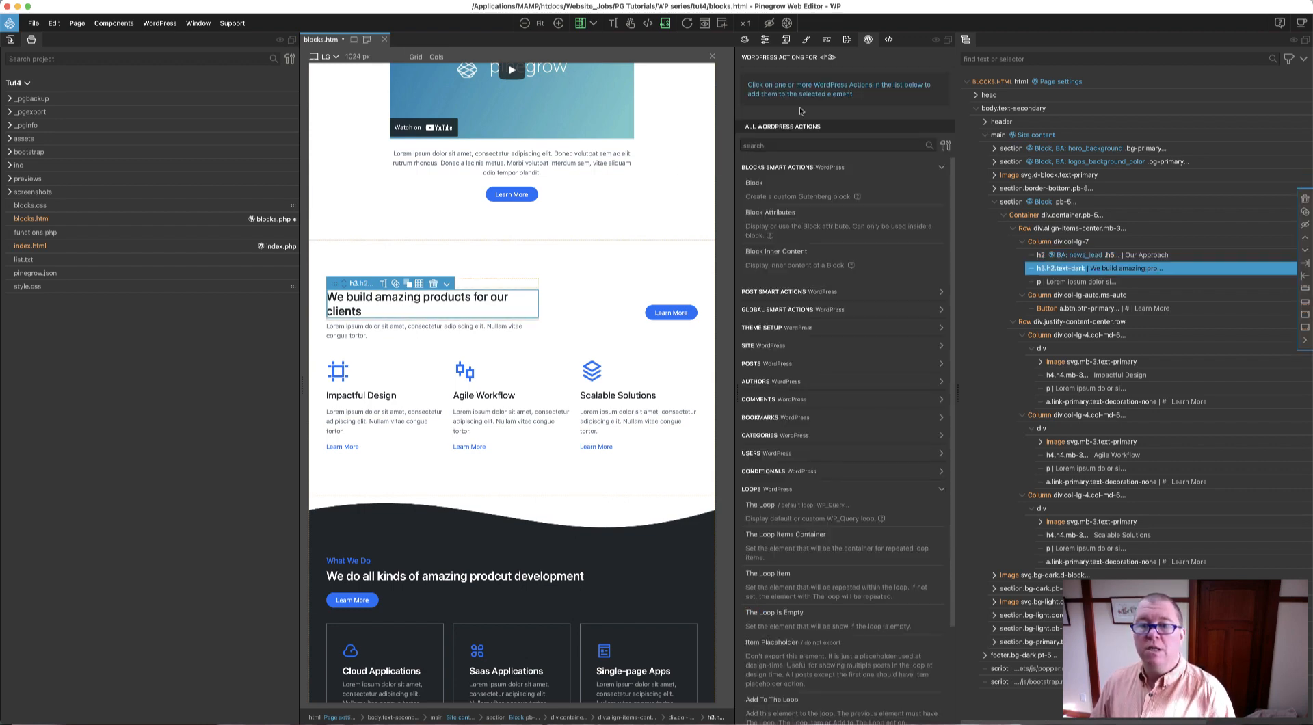
{"action": "left_click", "coordinate": [770, 212]}
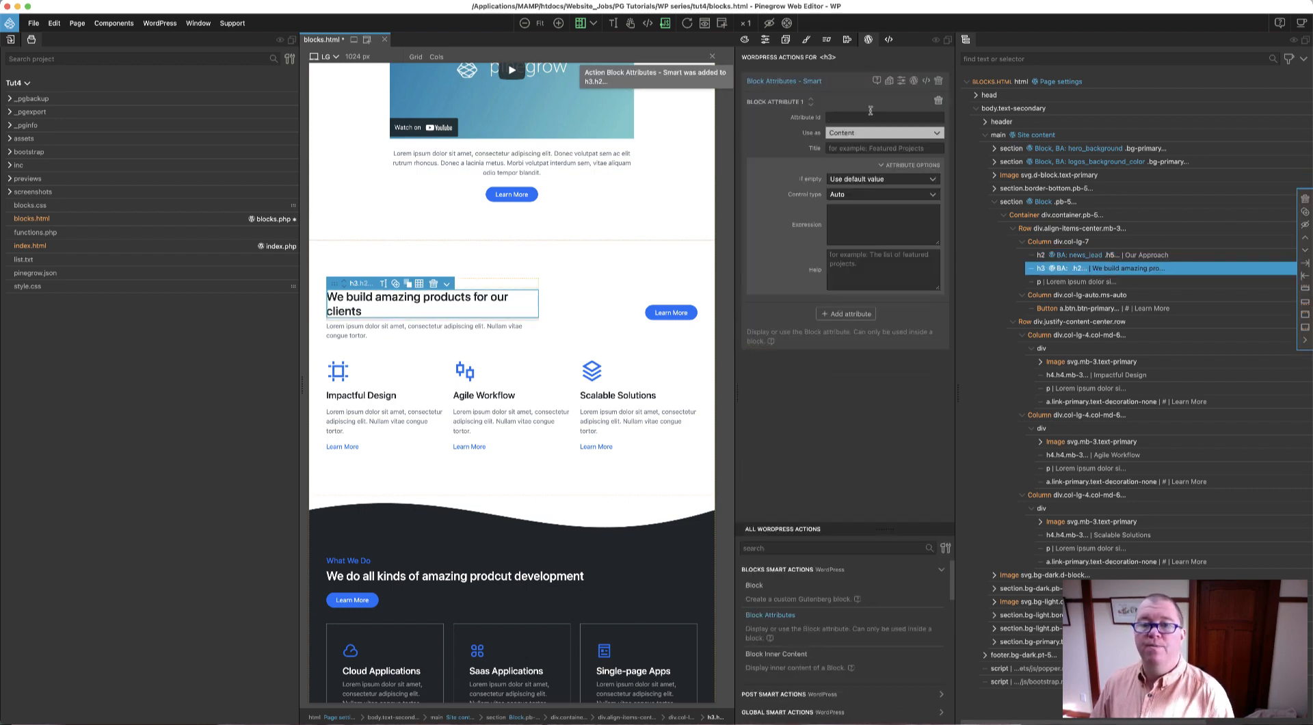
{"action": "type", "text": "news"}
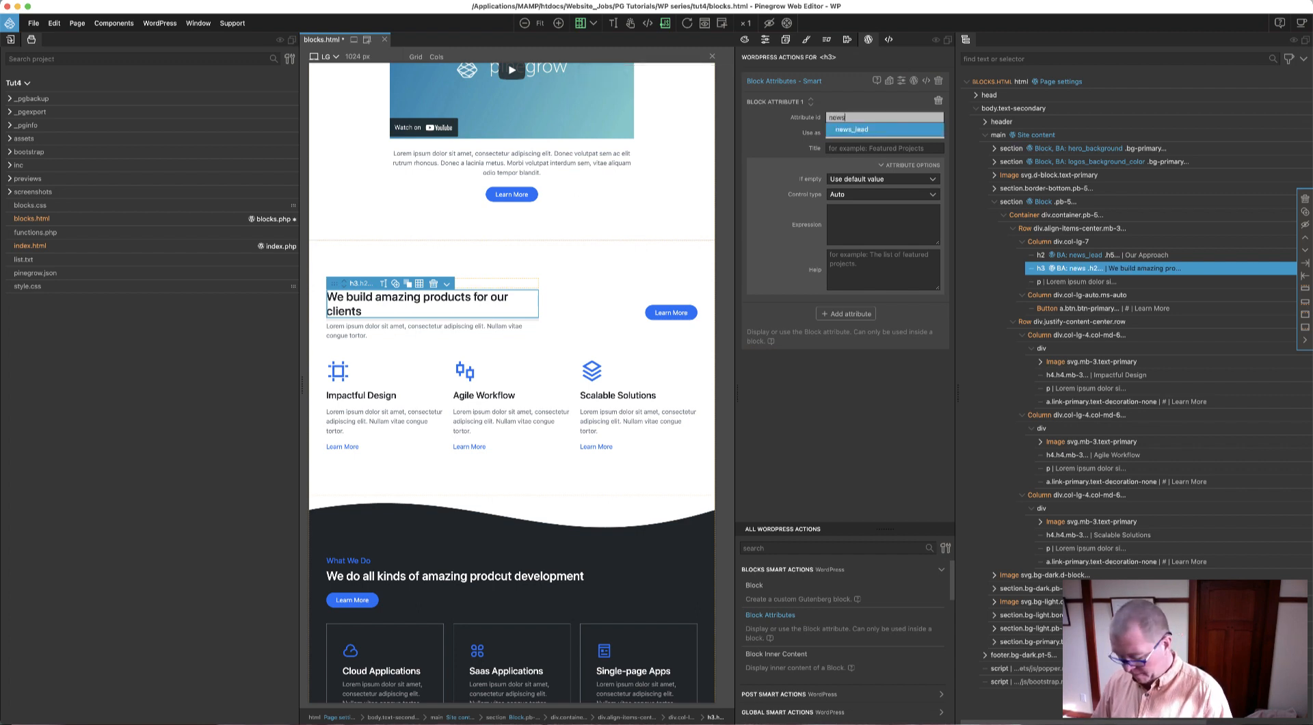
{"action": "type", "text": "_hea"}
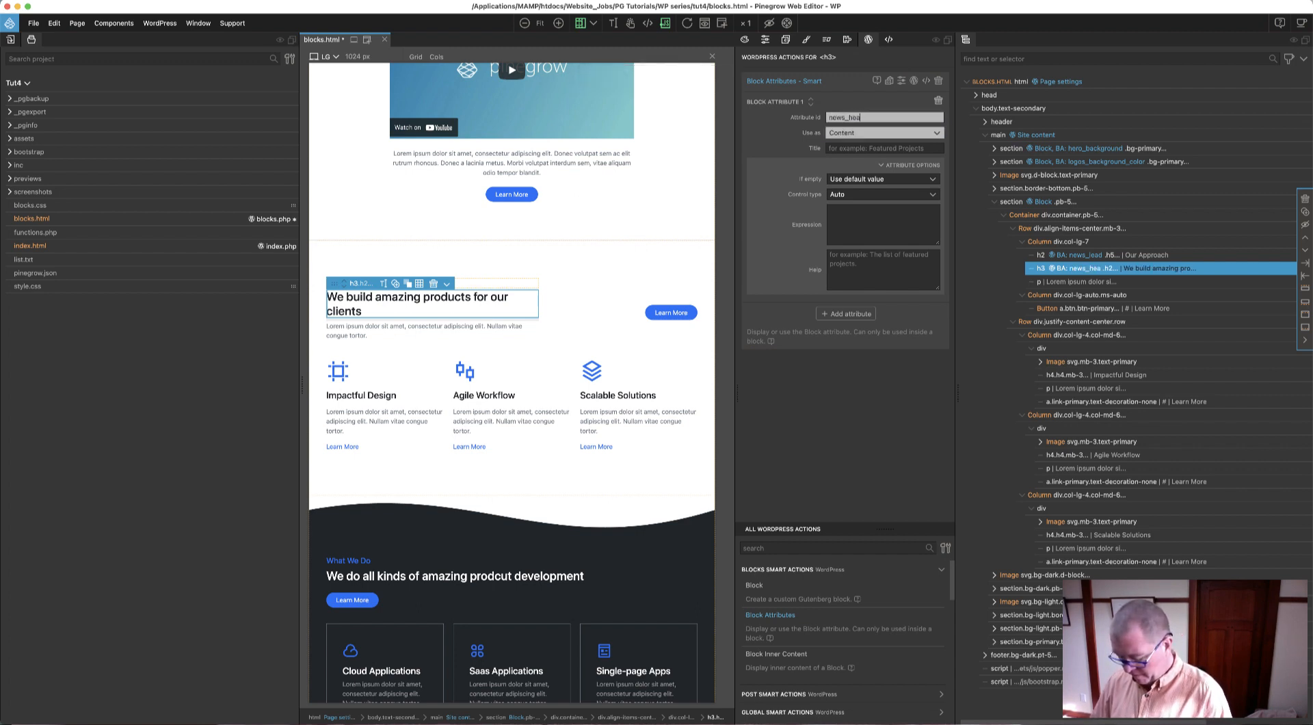
{"action": "type", "text": "dline"}
{"action": "left_click", "coordinate": [856, 150]}
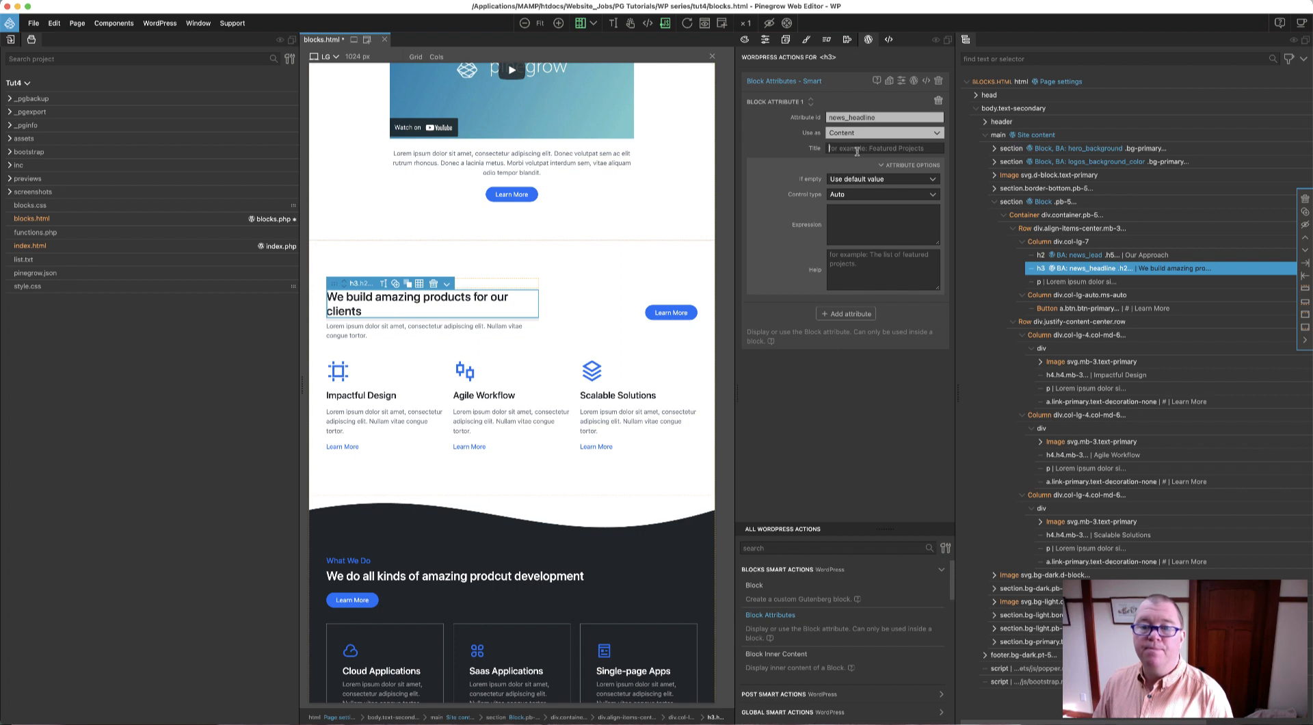
{"action": "type", "text": "New"}
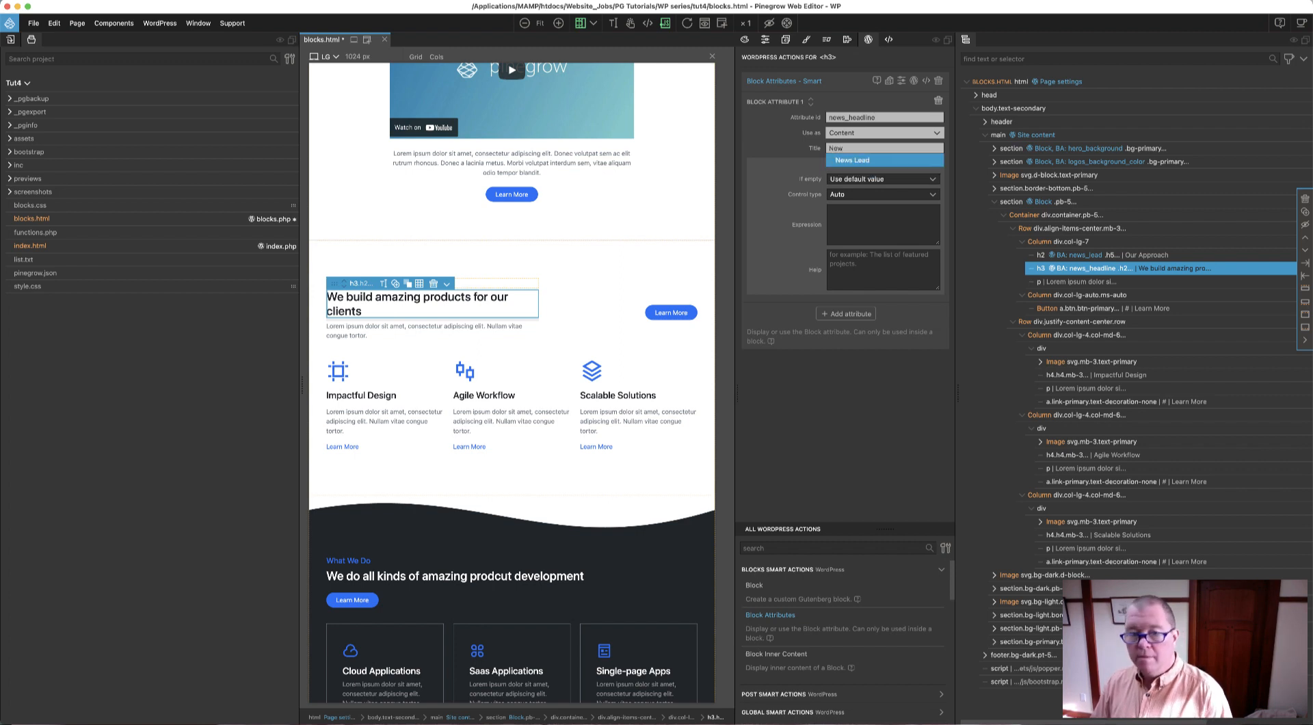
{"action": "type", "text": "s Headline"}
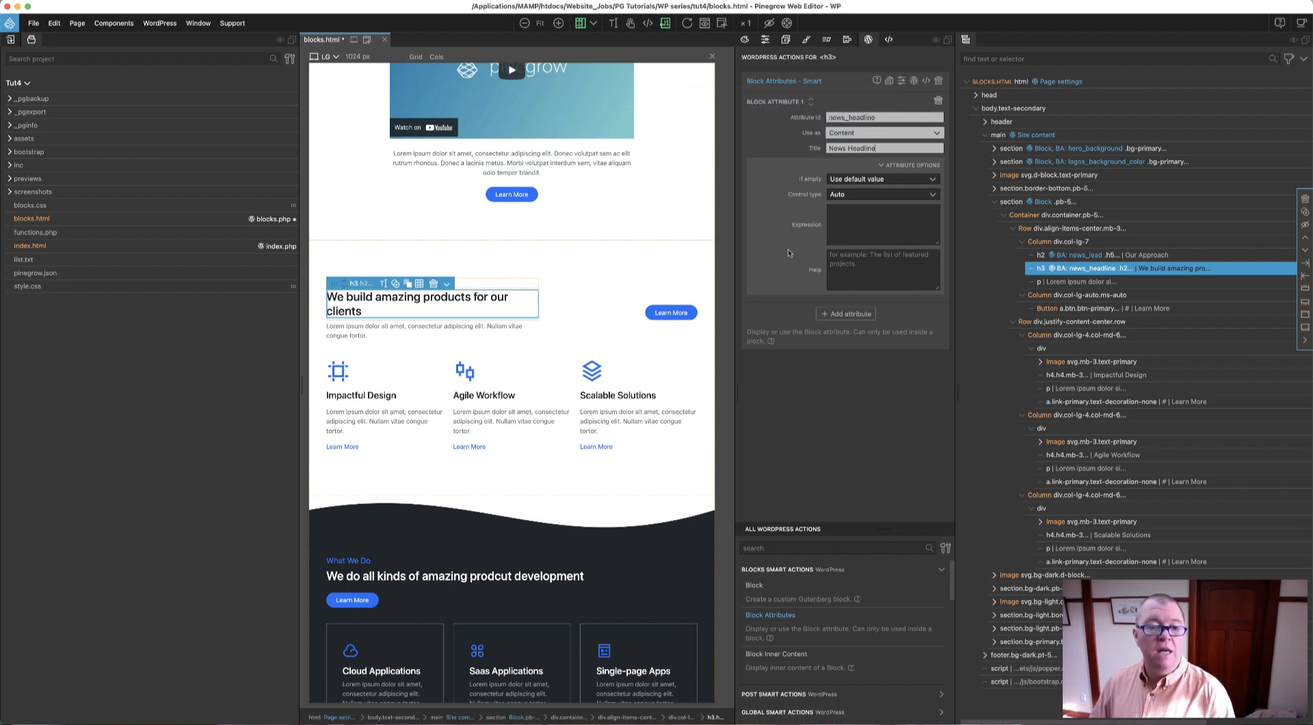
Set the control type of the news_headline attribute to Rich Text.
{"action": "left_click", "coordinate": [865, 195]}
{"action": "left_click", "coordinate": [852, 245]}
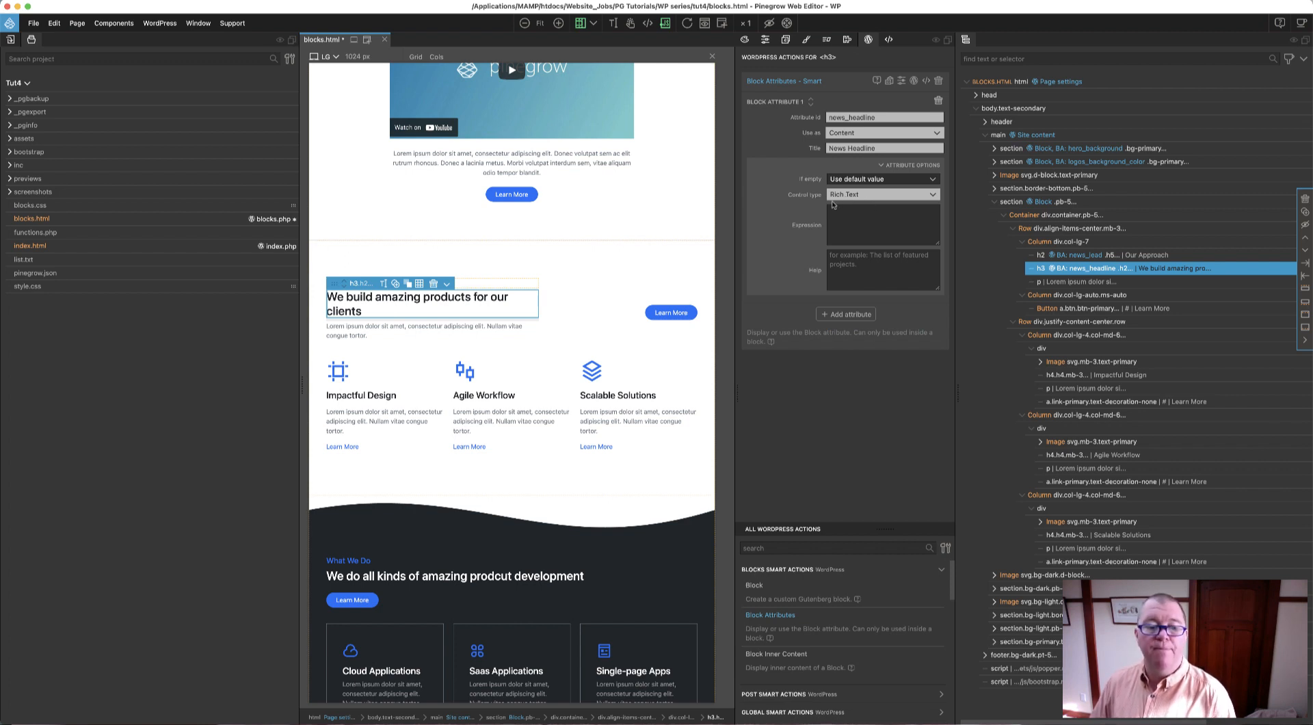
Add a block attribute with id news_paragraph, title News Paragraph and control type Rich Text to the paragraph below the headline.
{"action": "left_click", "coordinate": [465, 333]}
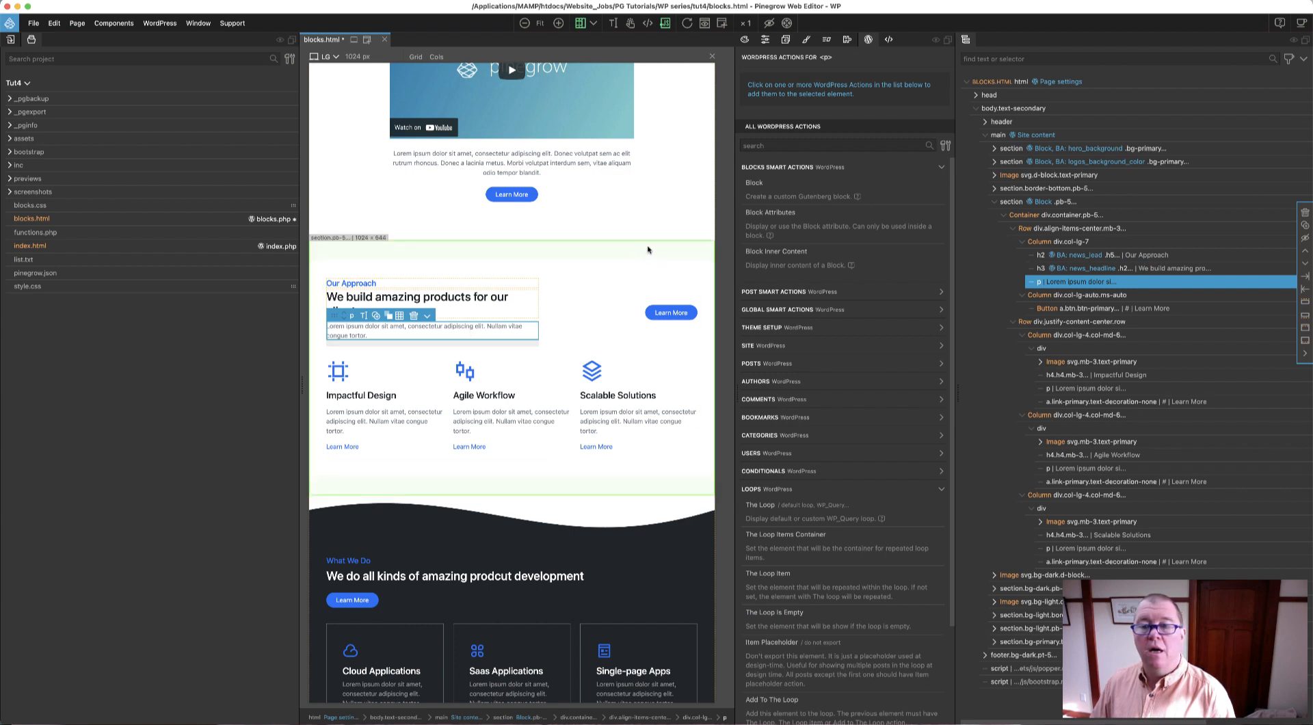
{"action": "left_click", "coordinate": [765, 213]}
{"action": "type", "text": "new"}
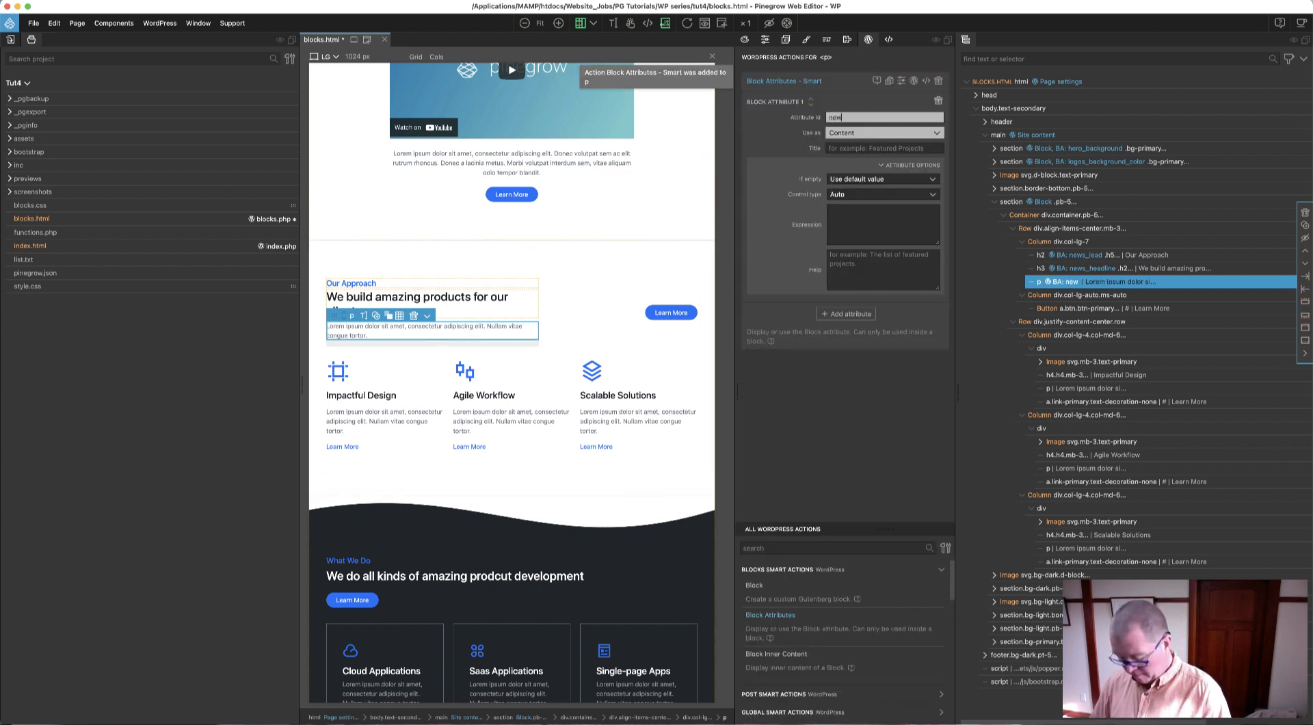
{"action": "type", "text": "s_paragr"}
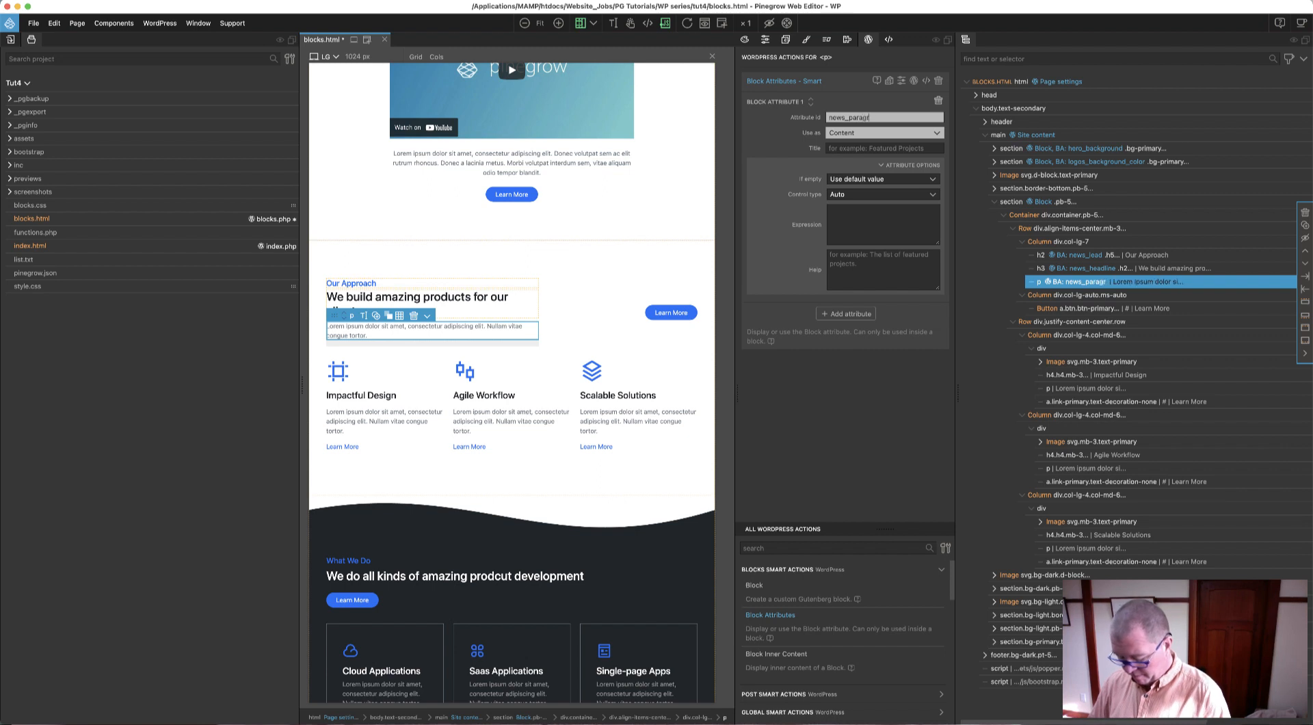
{"action": "type", "text": "aph"}
{"action": "left_click", "coordinate": [863, 148]}
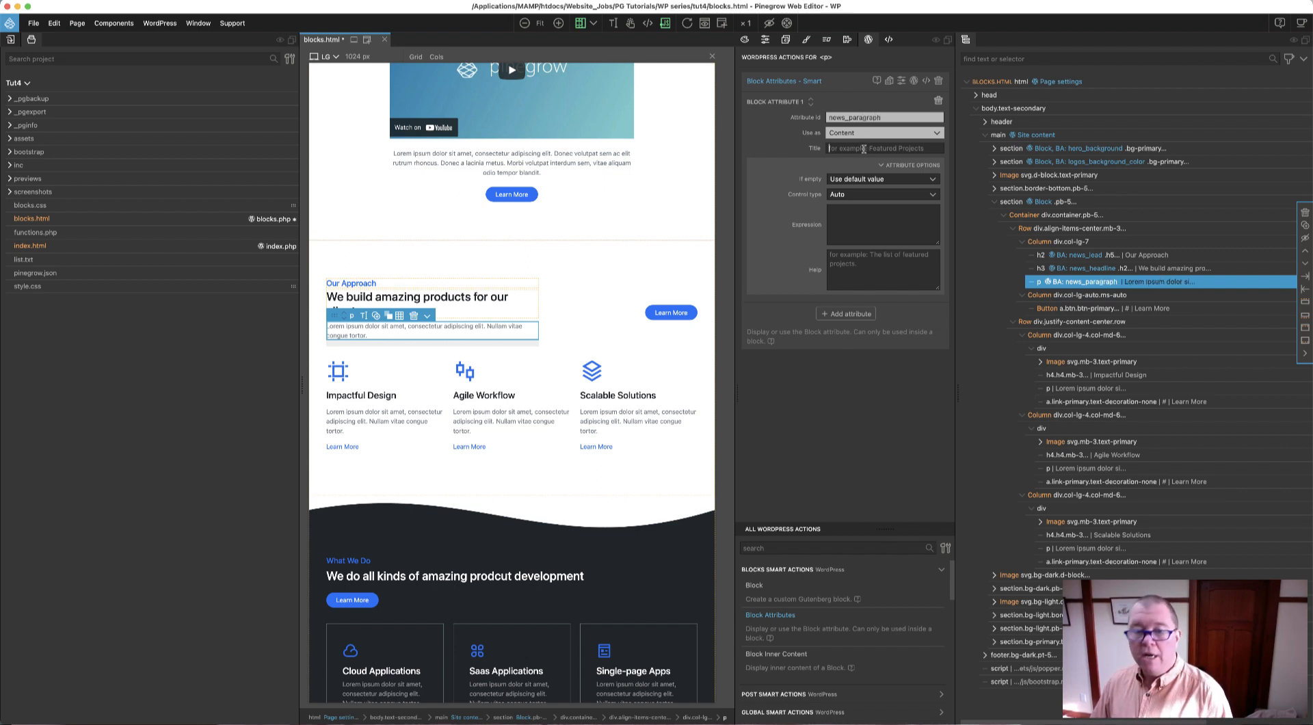
{"action": "type", "text": "News Par"}
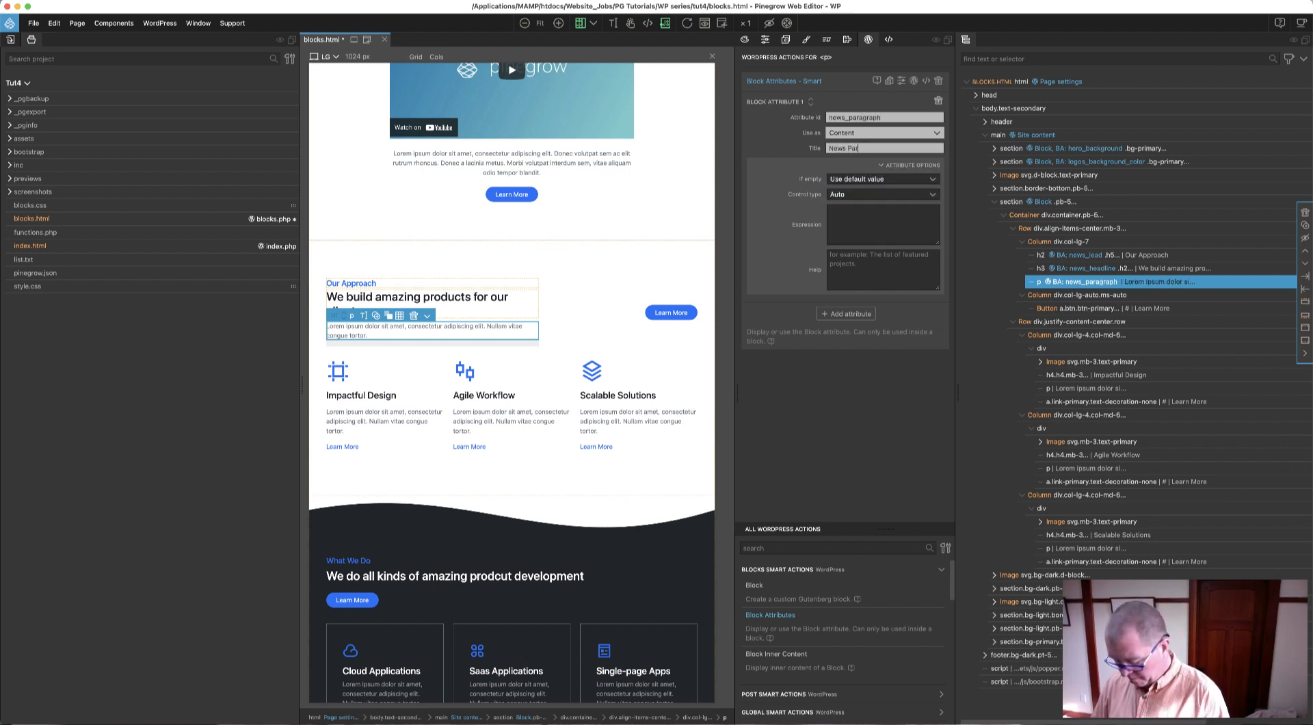
{"action": "type", "text": "agraph"}
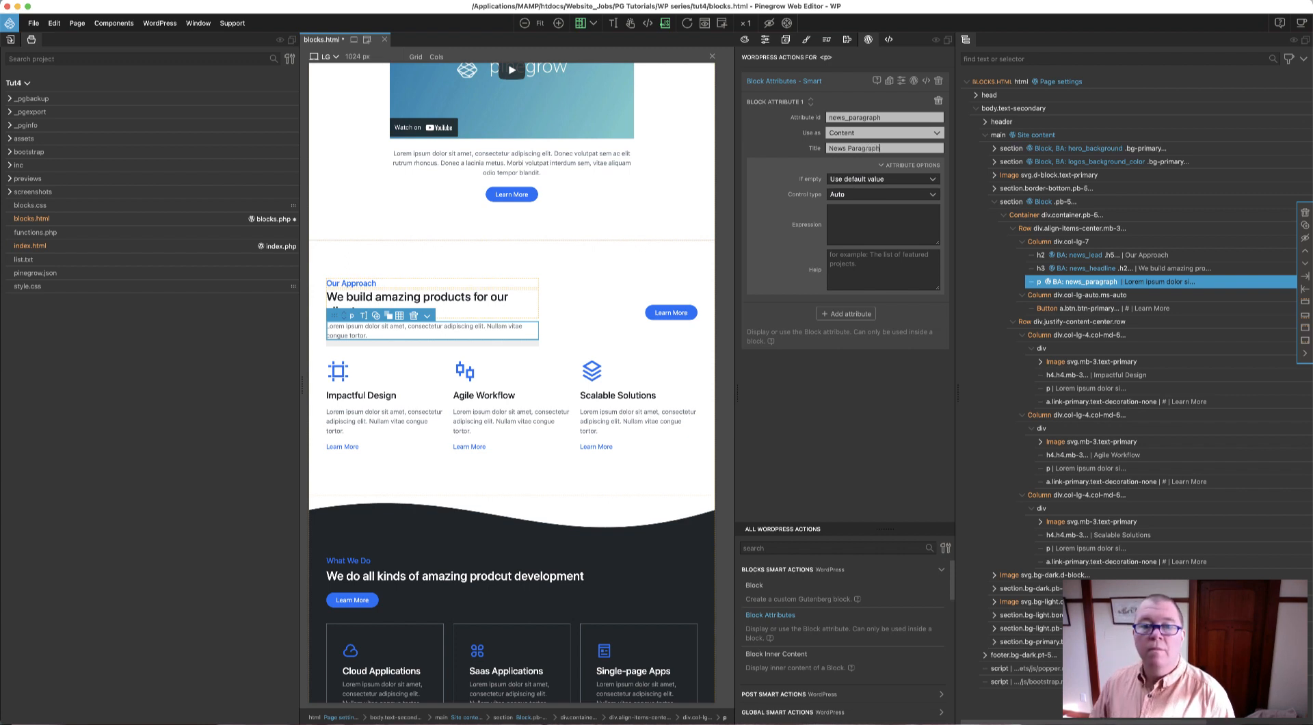
{"action": "left_click", "coordinate": [855, 195]}
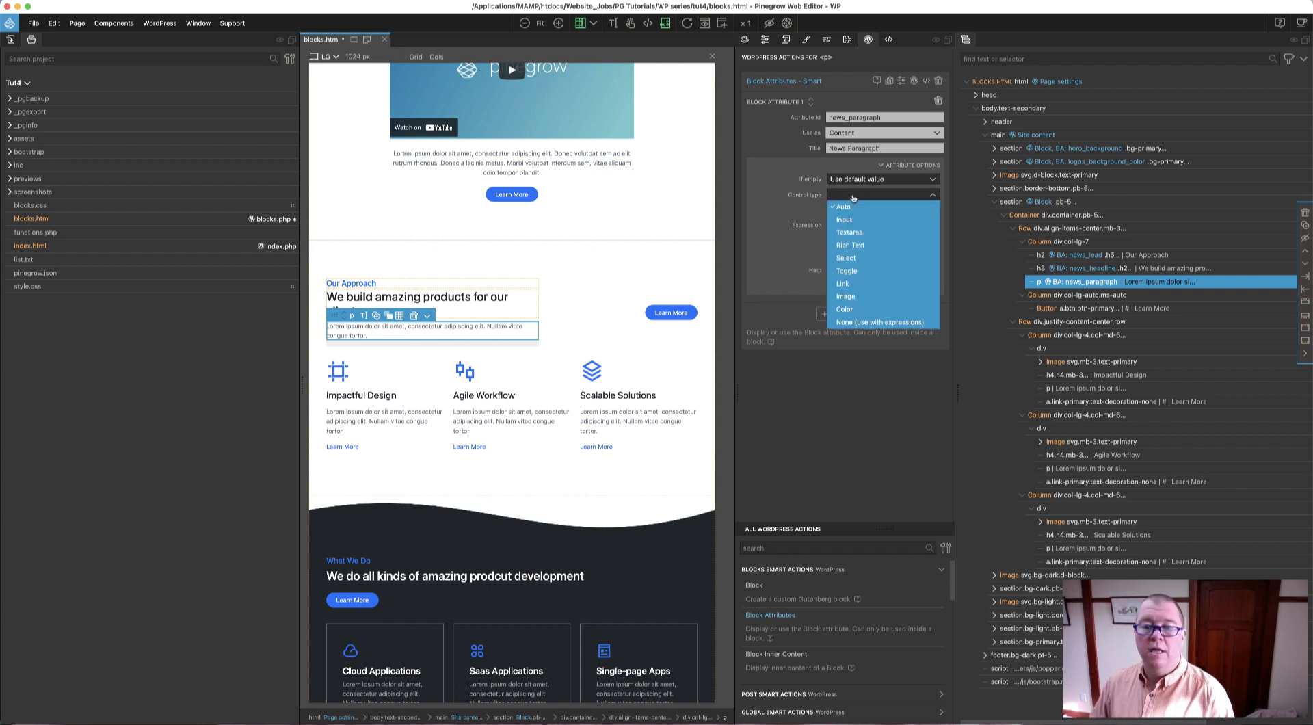
{"action": "left_click", "coordinate": [857, 246]}
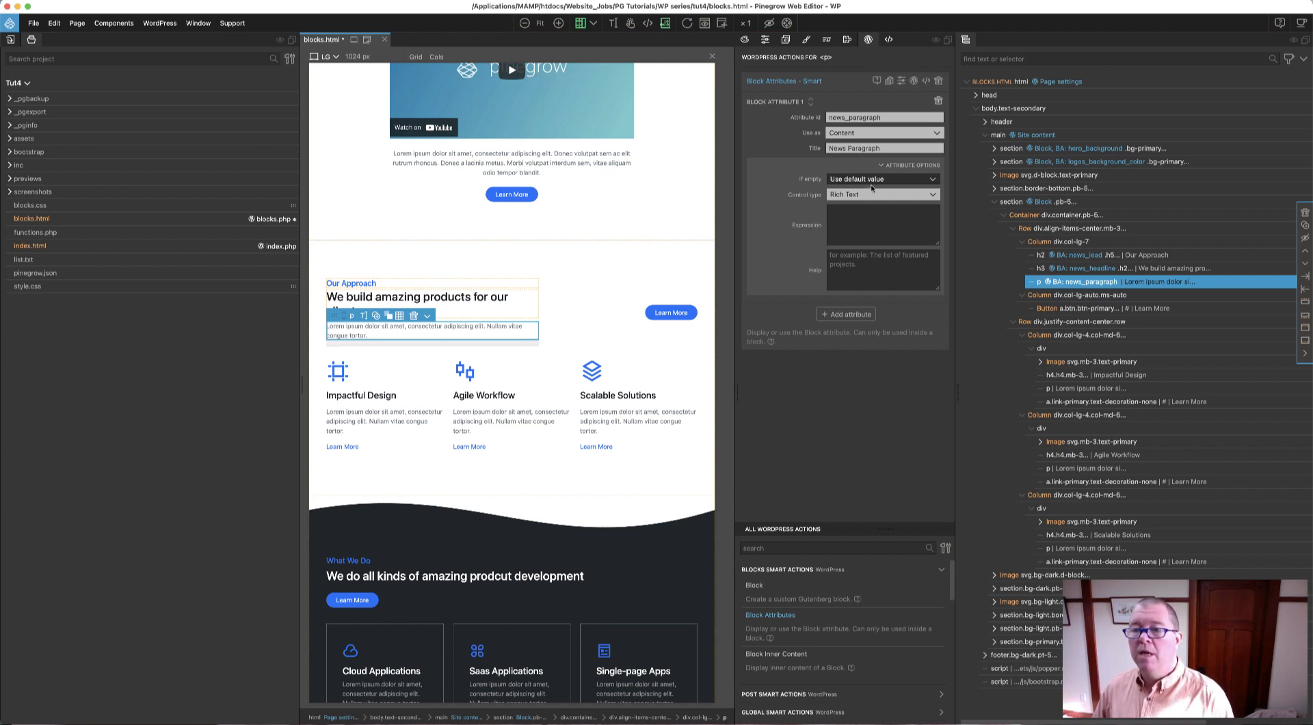
Add a block attribute with id news_color to the Our Approach section's block element and use it as Class.
{"action": "left_click", "coordinate": [1050, 203]}
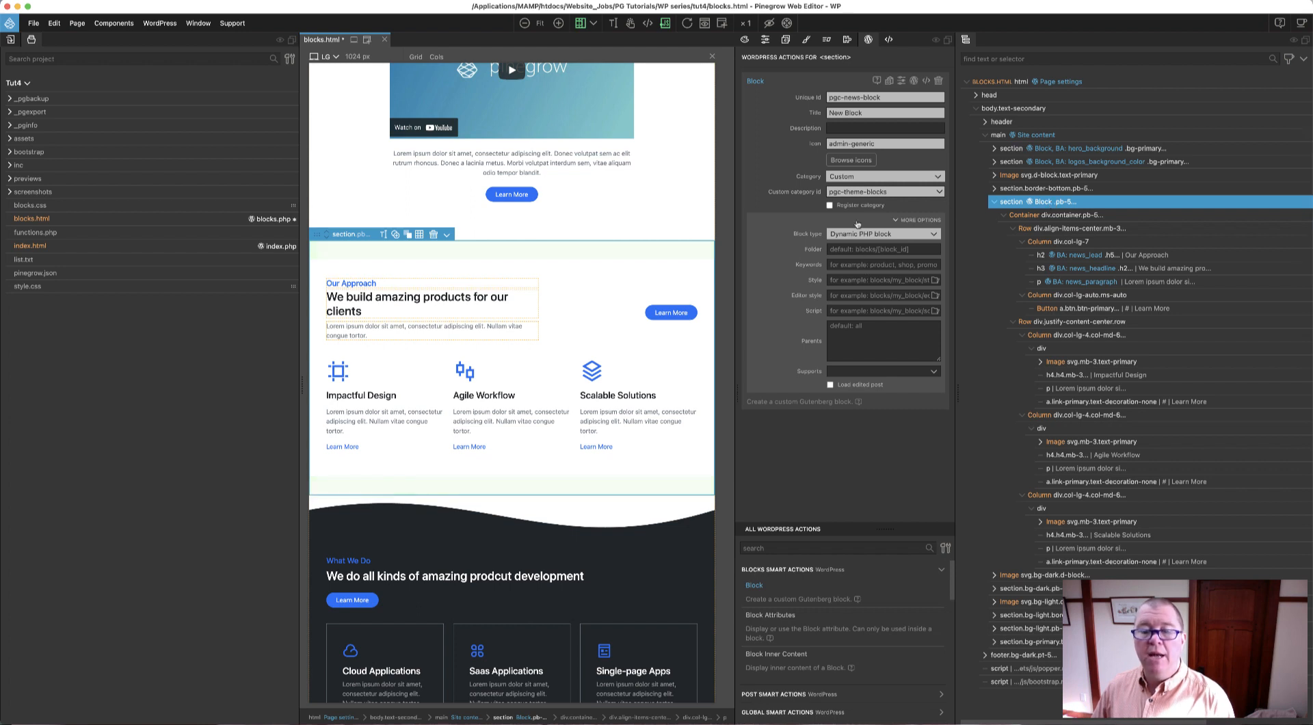
{"action": "left_click", "coordinate": [770, 614]}
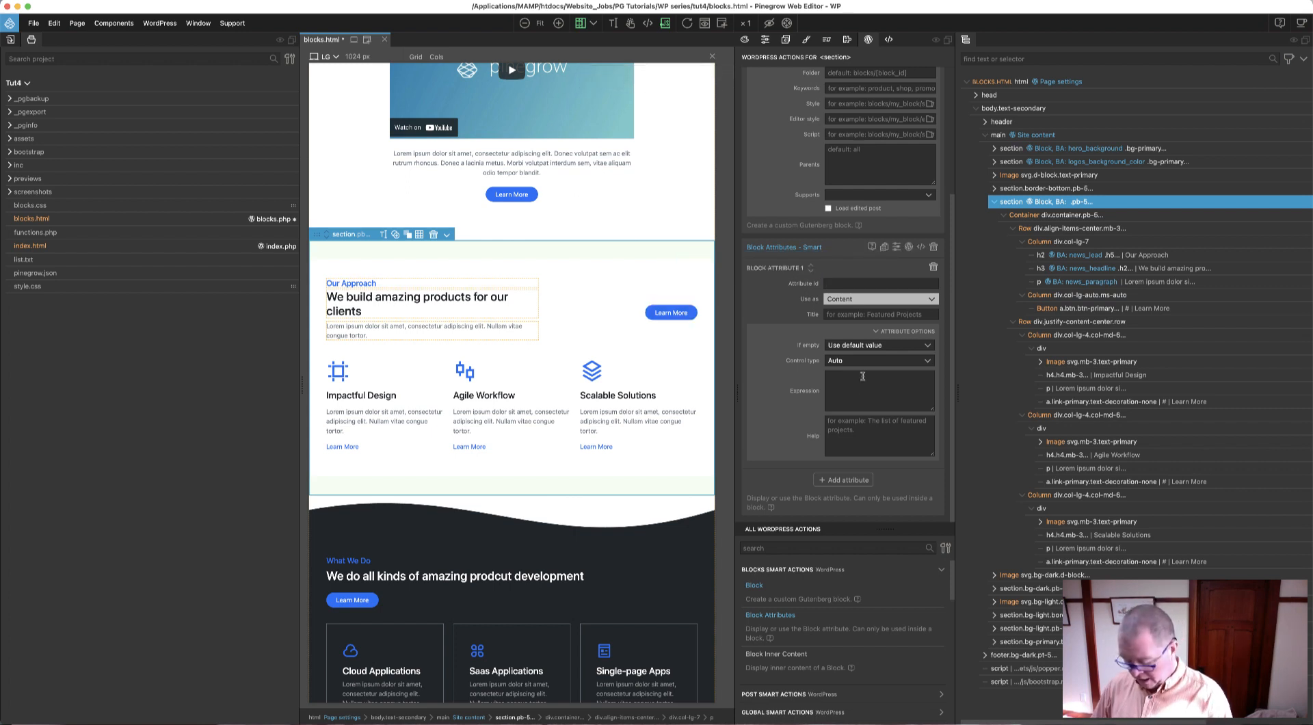
{"action": "type", "text": "news"}
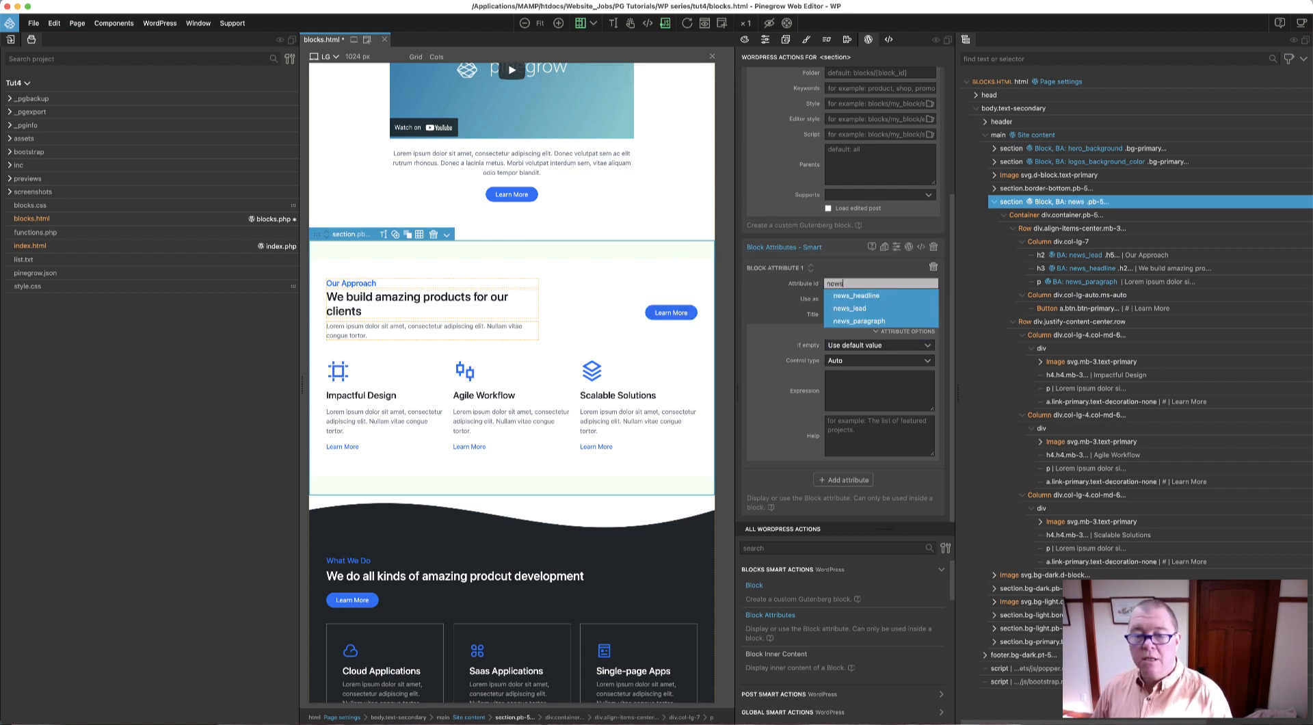
{"action": "type", "text": "_color"}
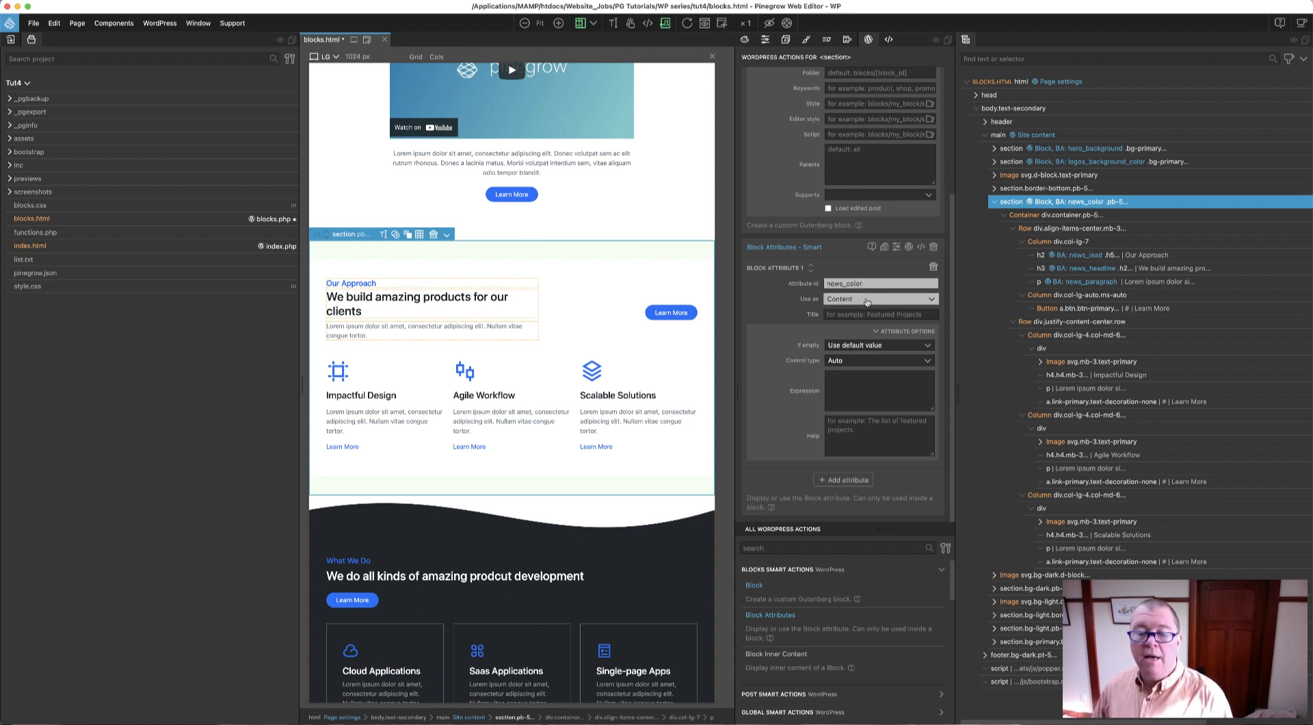
{"action": "left_click", "coordinate": [867, 301]}
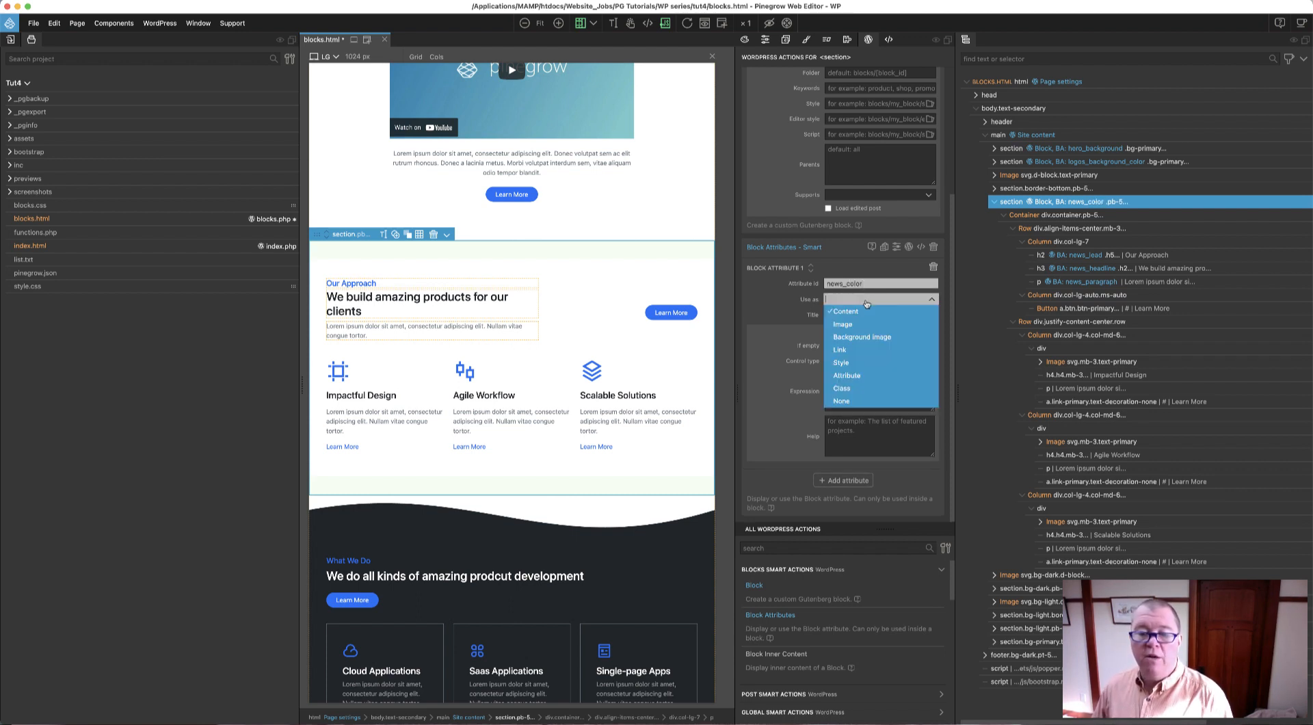
{"action": "left_click", "coordinate": [847, 386]}
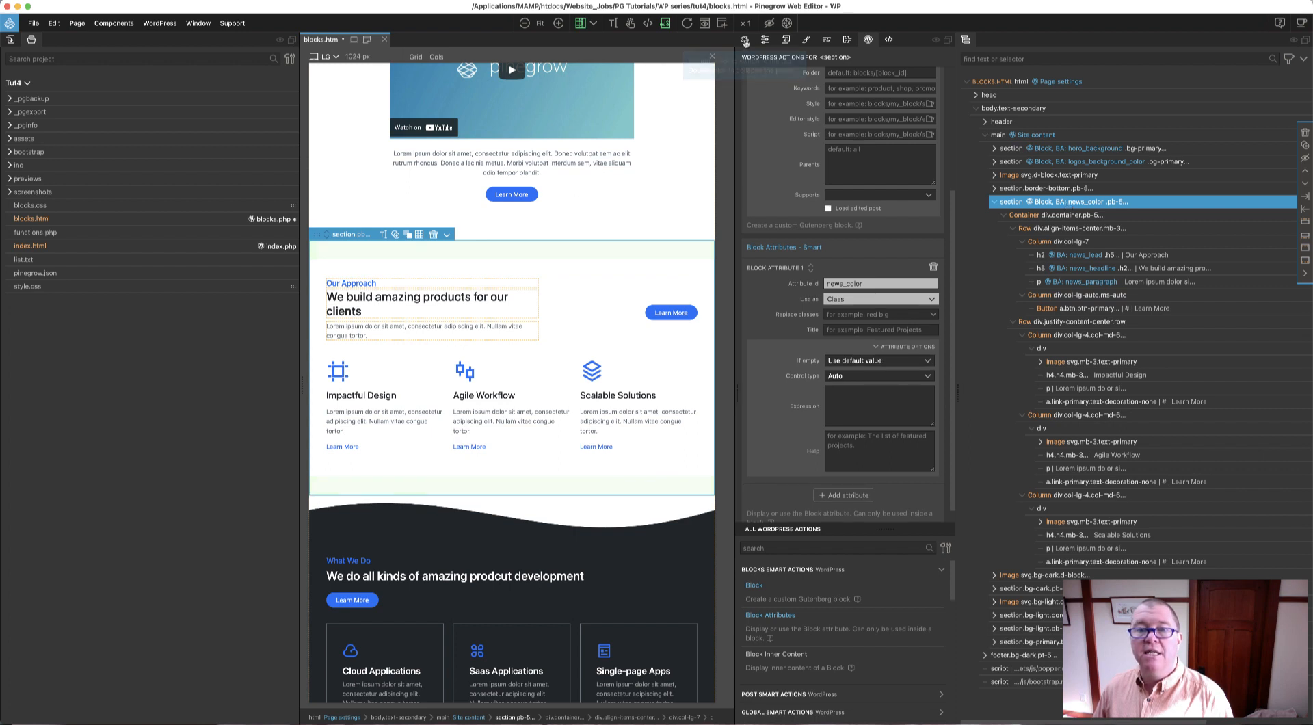
Check the section's existing classes in its properties, and title the news_color attribute Section background color.
{"action": "left_click", "coordinate": [765, 40]}
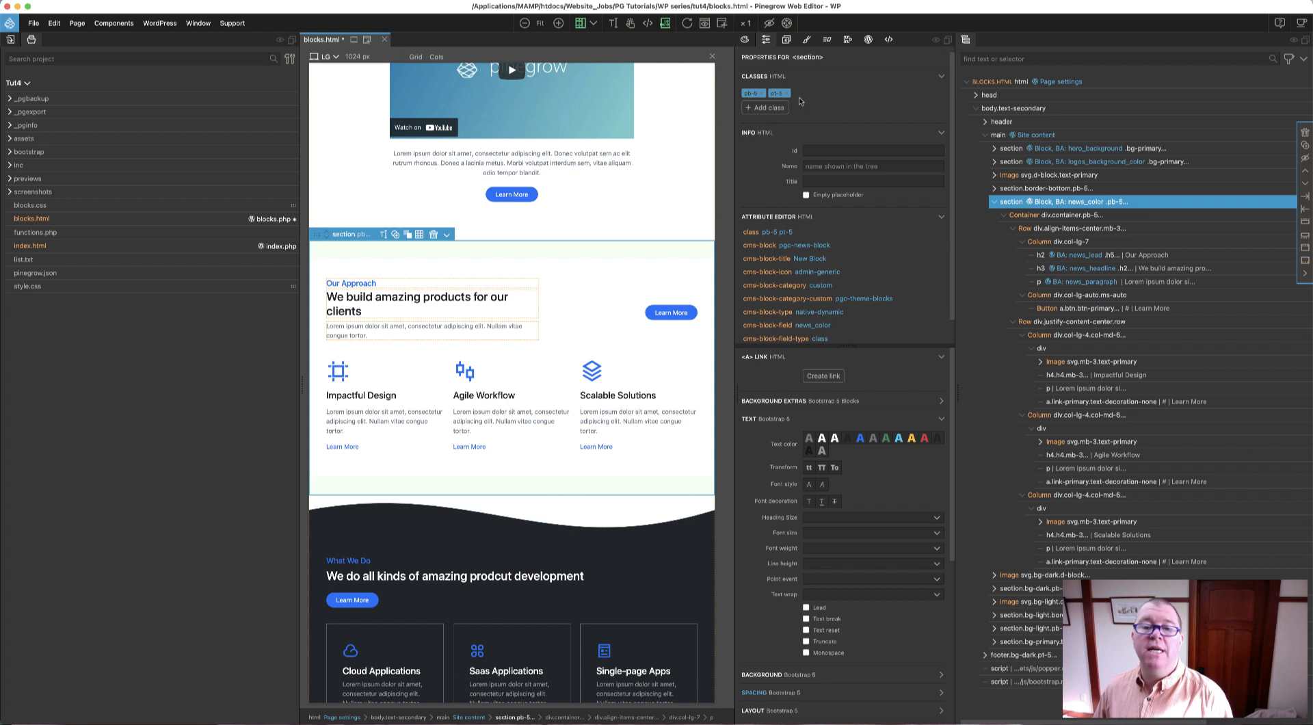
{"action": "left_click", "coordinate": [868, 39]}
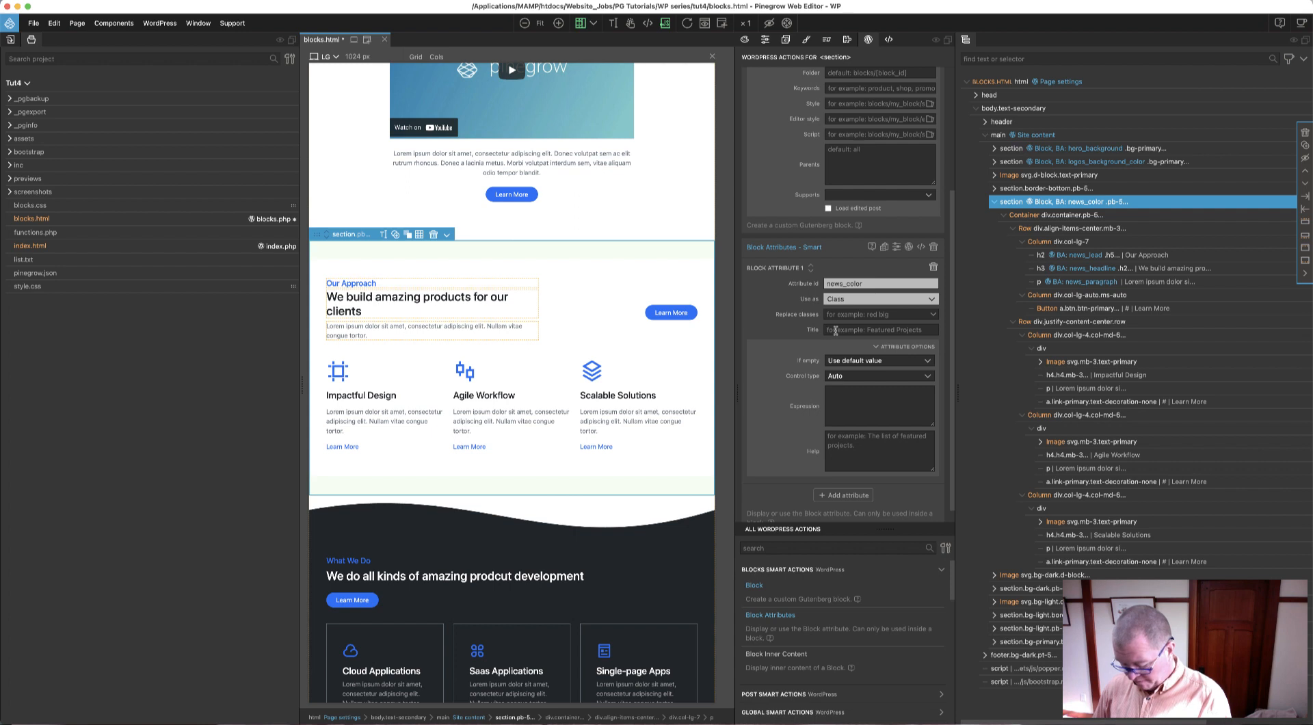
{"action": "type", "text": "Section"}
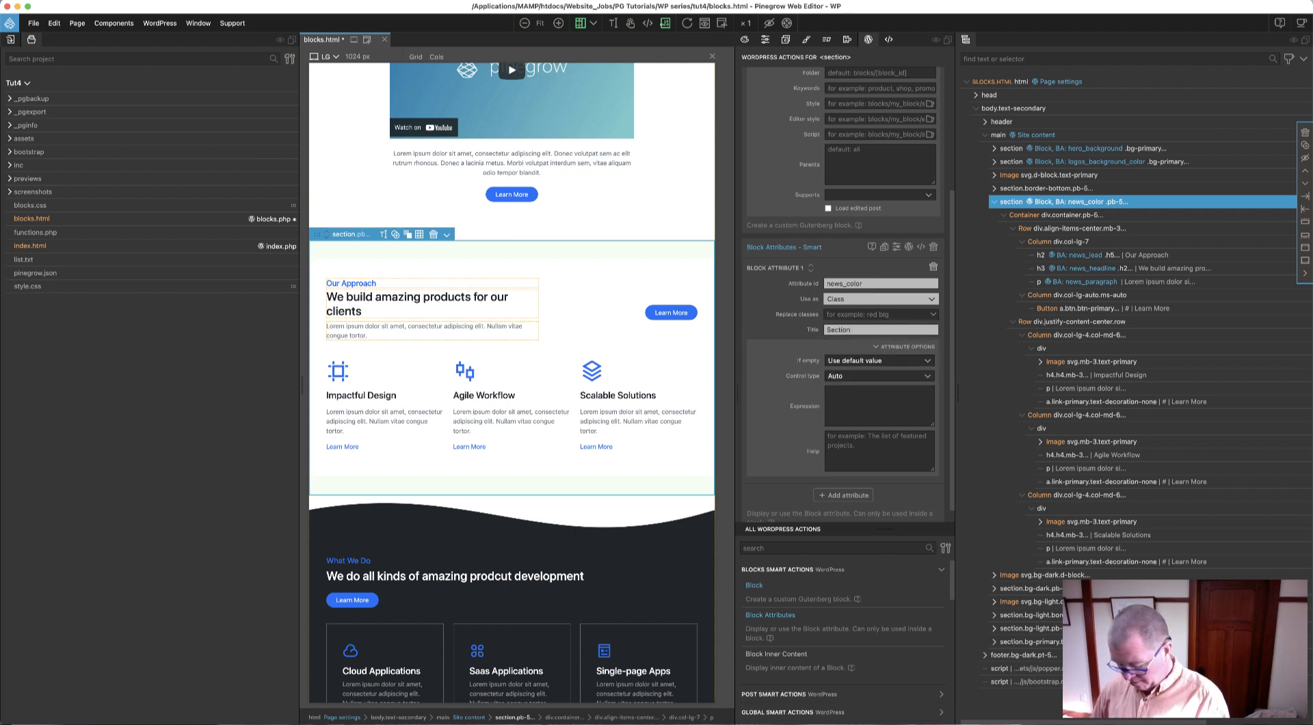
{"action": "type", "text": " back"}
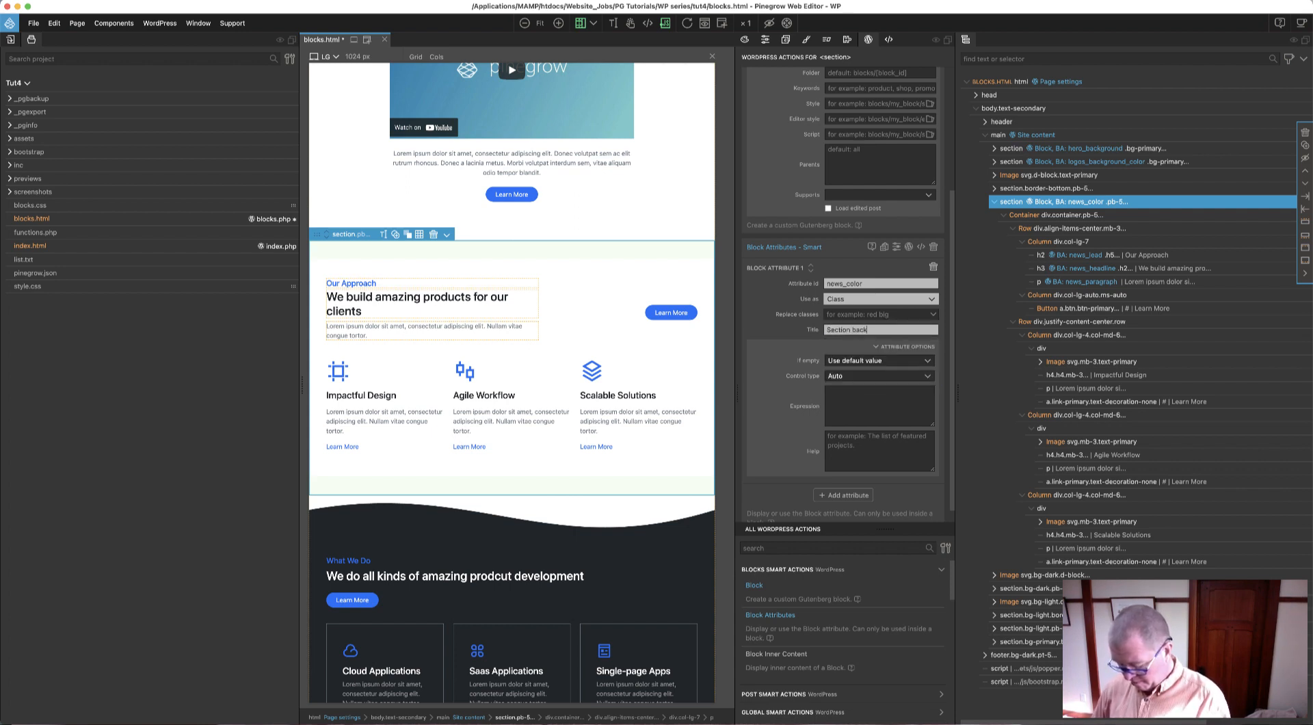
{"action": "type", "text": "ground color"}
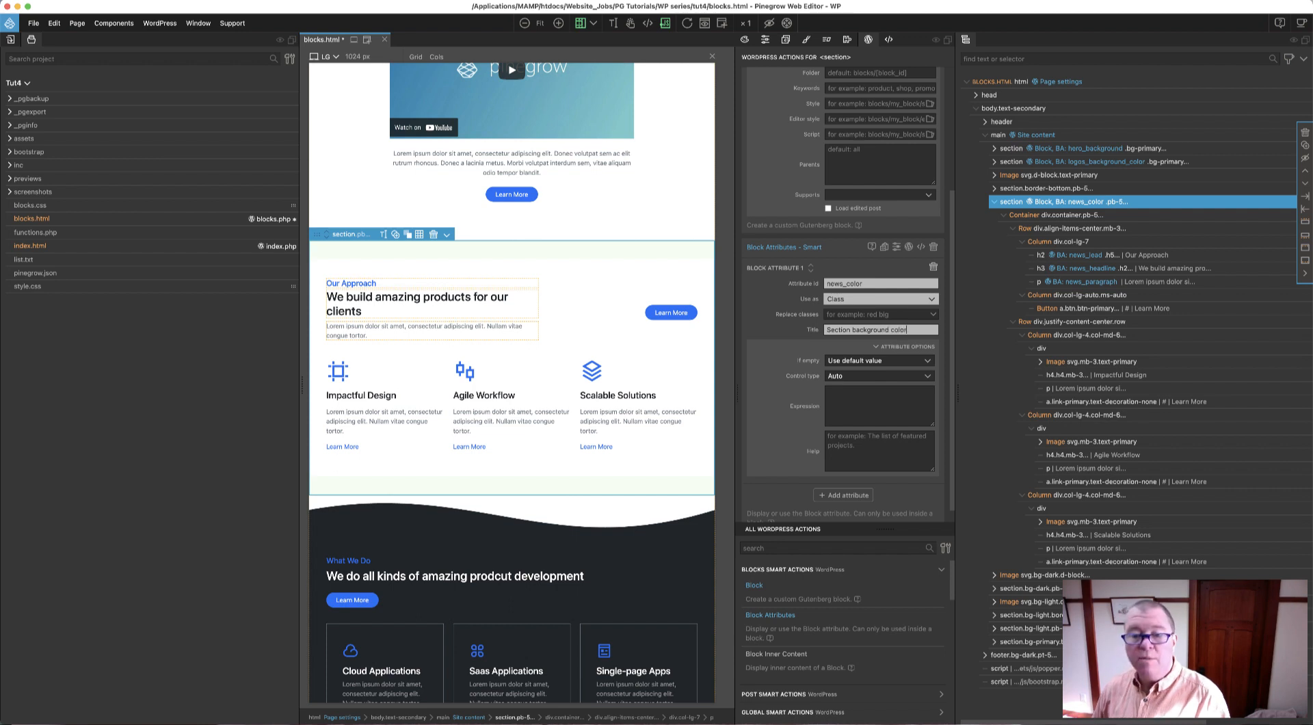
Review the news_color attribute's options for an empty value and set its control type to Select.
{"action": "left_click", "coordinate": [865, 362]}
{"action": "left_click", "coordinate": [865, 365]}
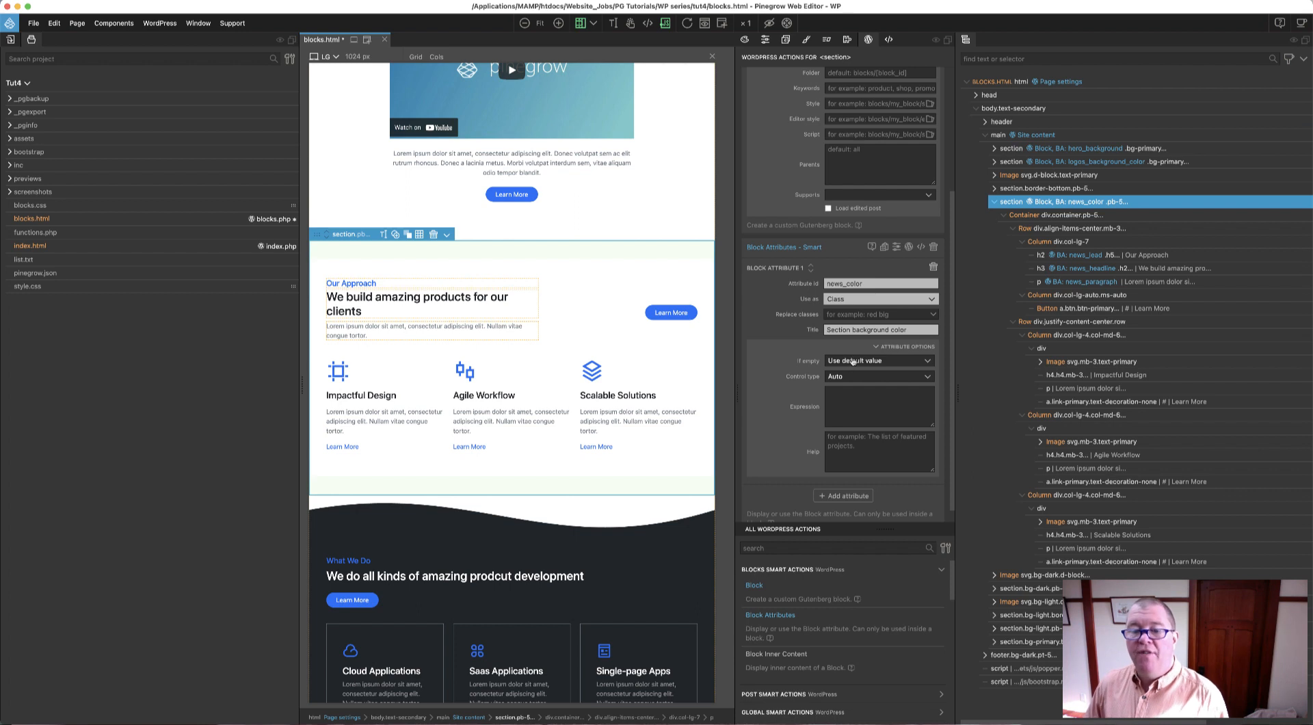
{"action": "left_click", "coordinate": [852, 361]}
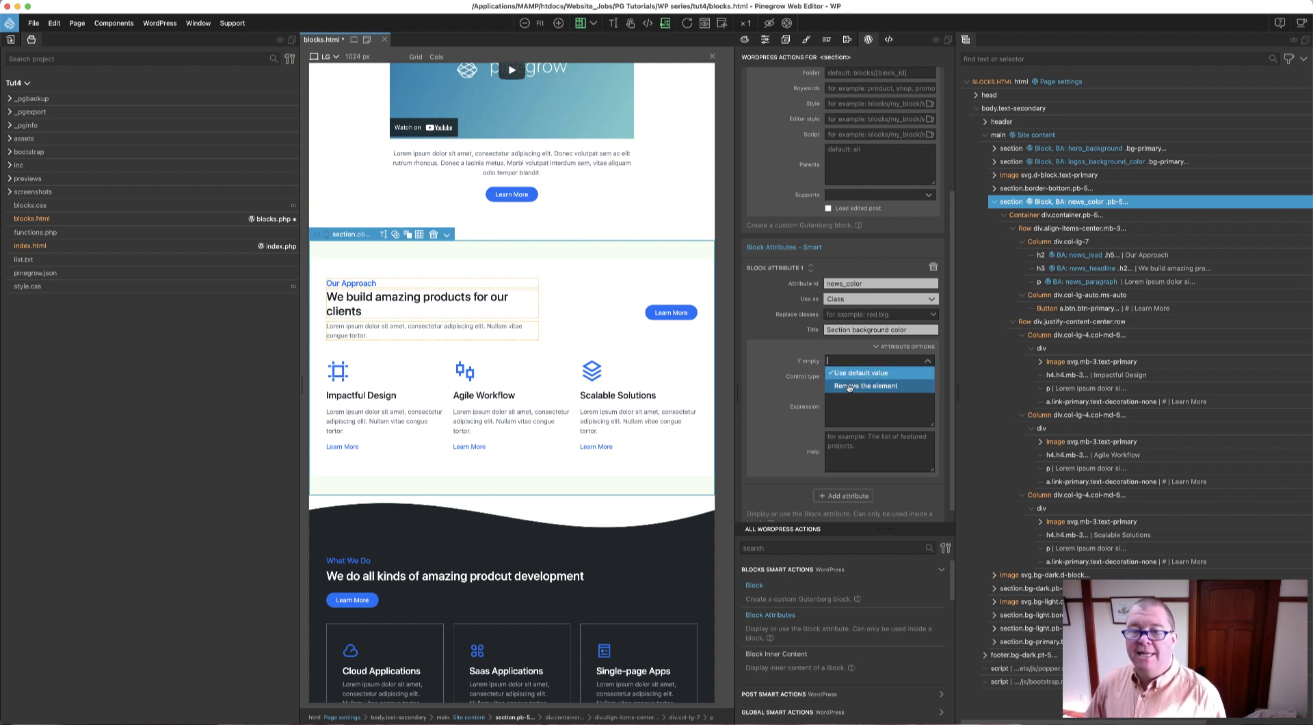
{"action": "left_click", "coordinate": [848, 386]}
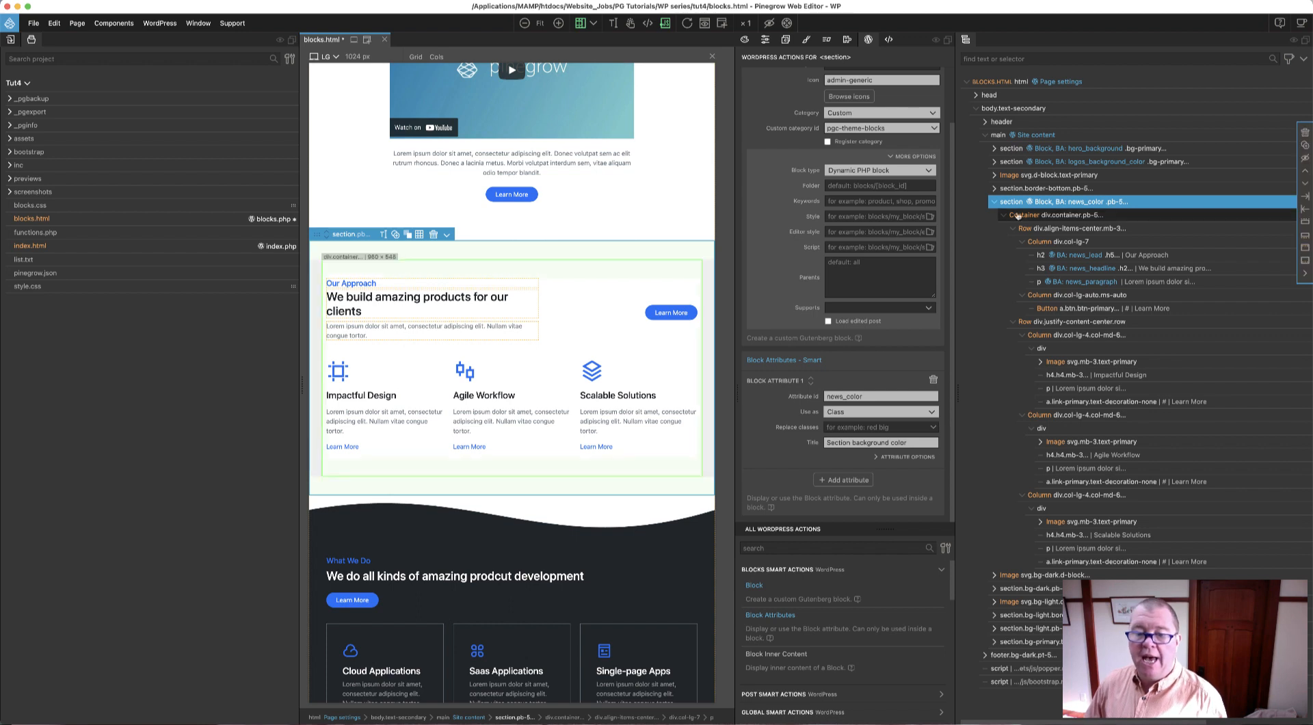
{"action": "left_click", "coordinate": [881, 456]}
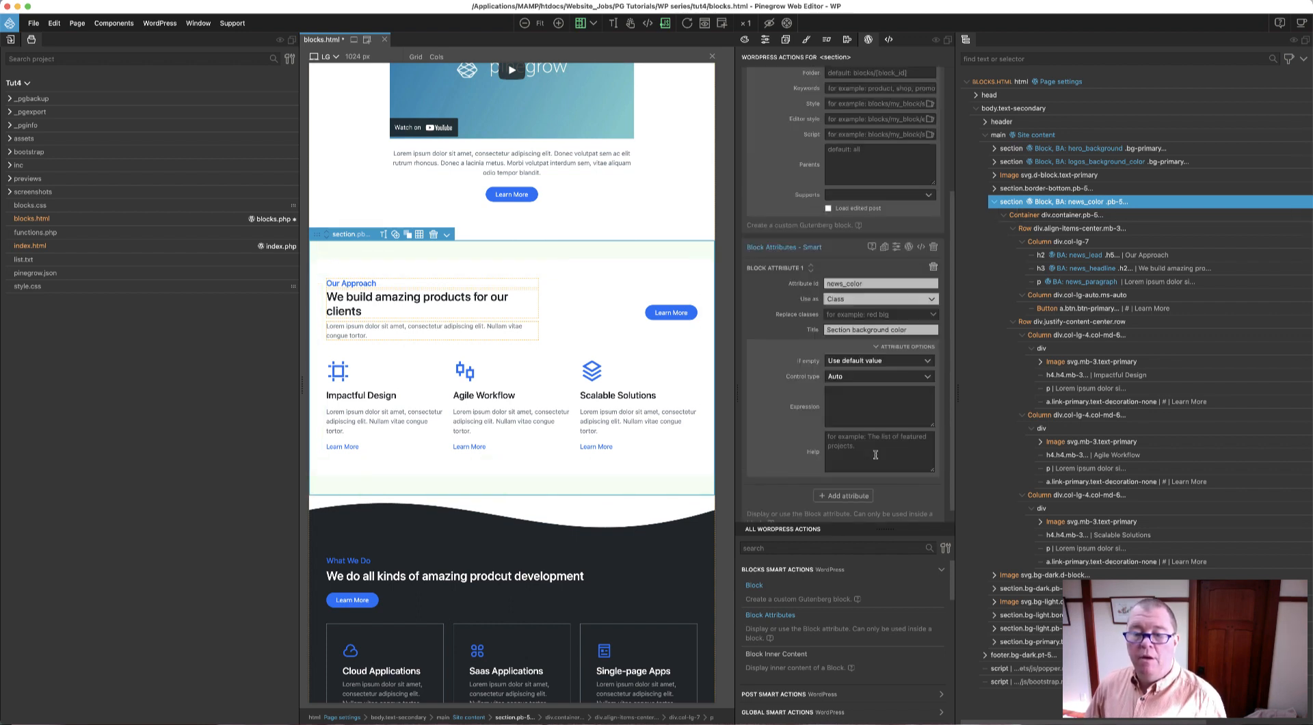
{"action": "left_click", "coordinate": [851, 378]}
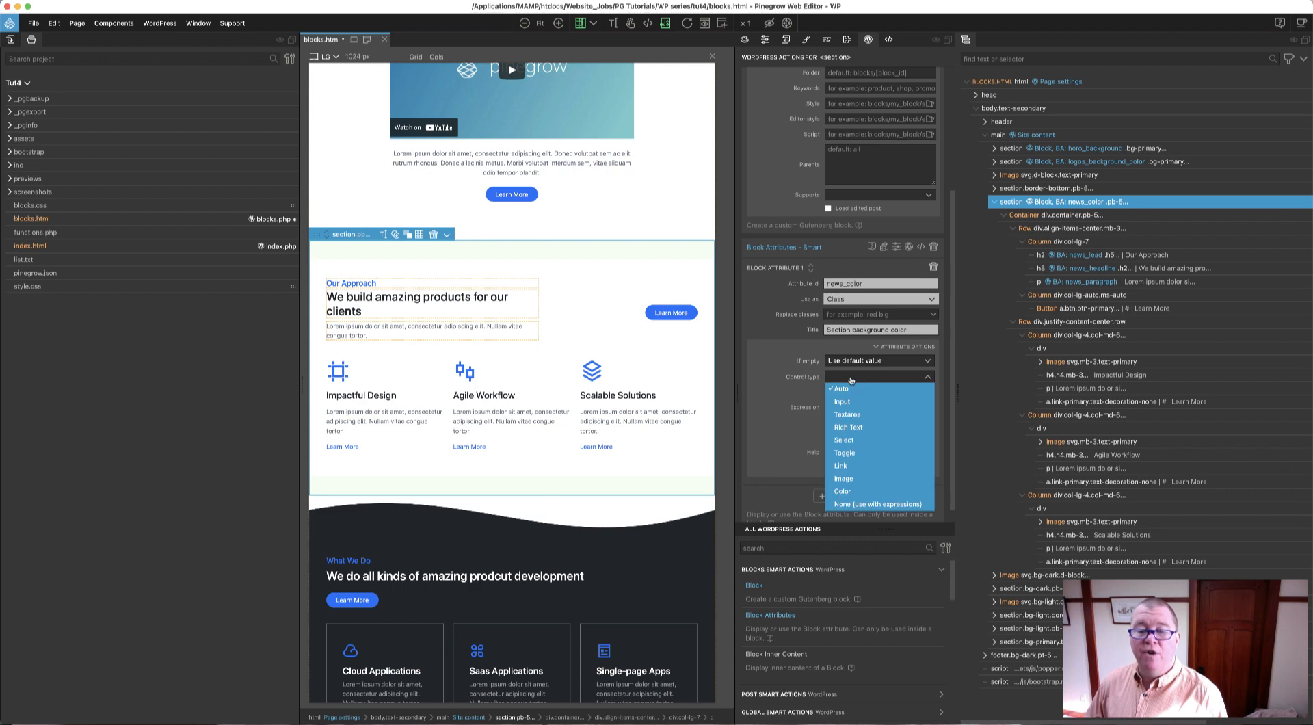
{"action": "left_click", "coordinate": [848, 440]}
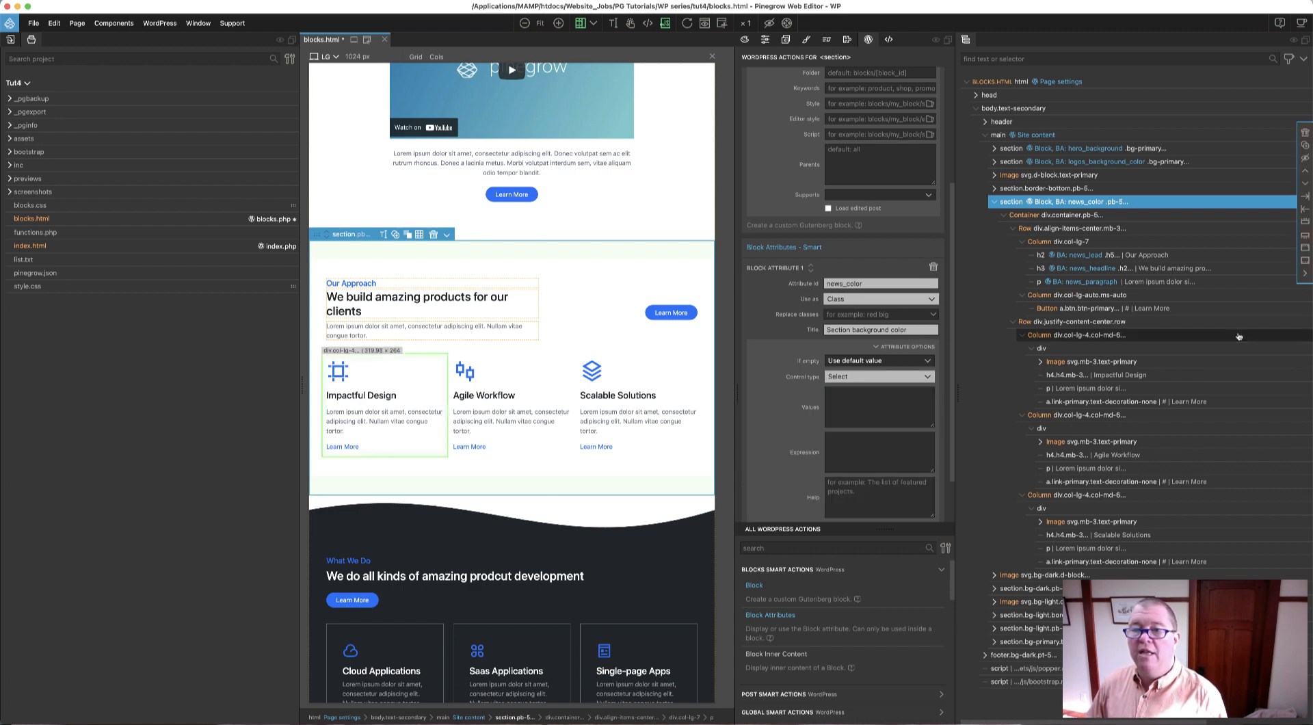
Copy the list from primary=bg-primary through dark=bg-dark in list.txt into the values of the news_color attribute.
{"action": "left_click", "coordinate": [1073, 151]}
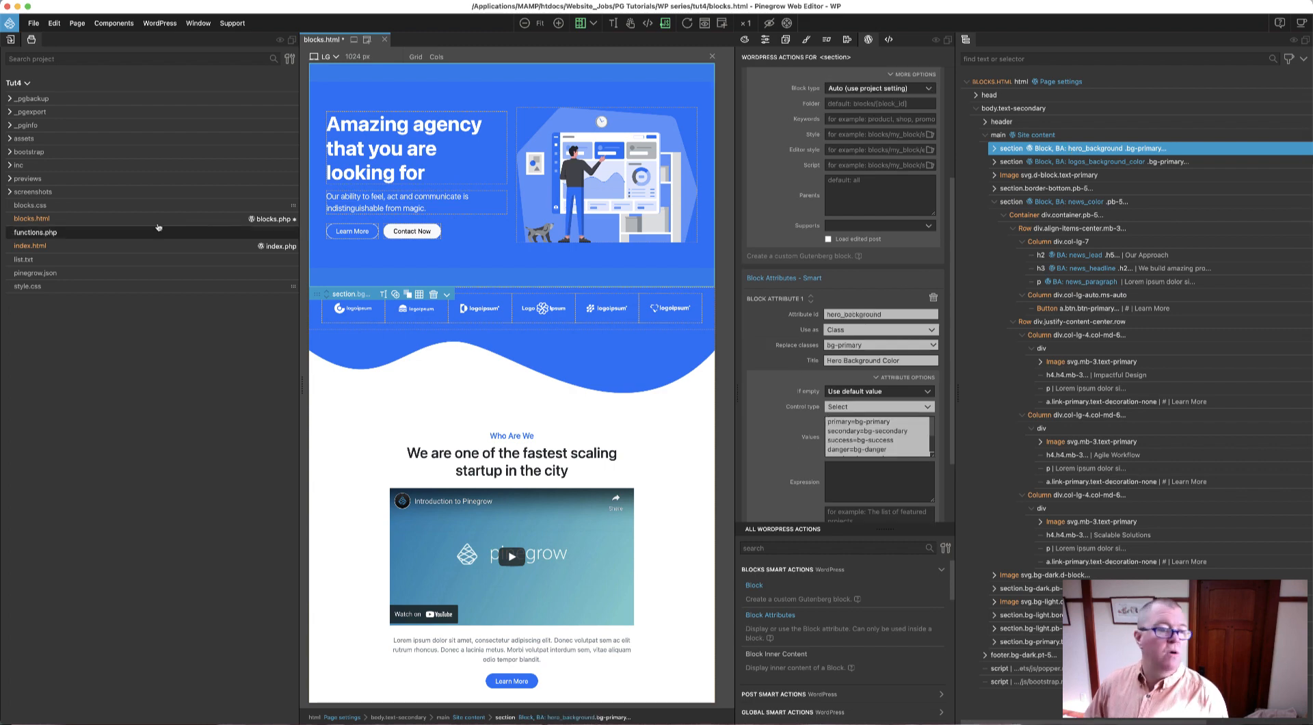
{"action": "double_click", "coordinate": [106, 260]}
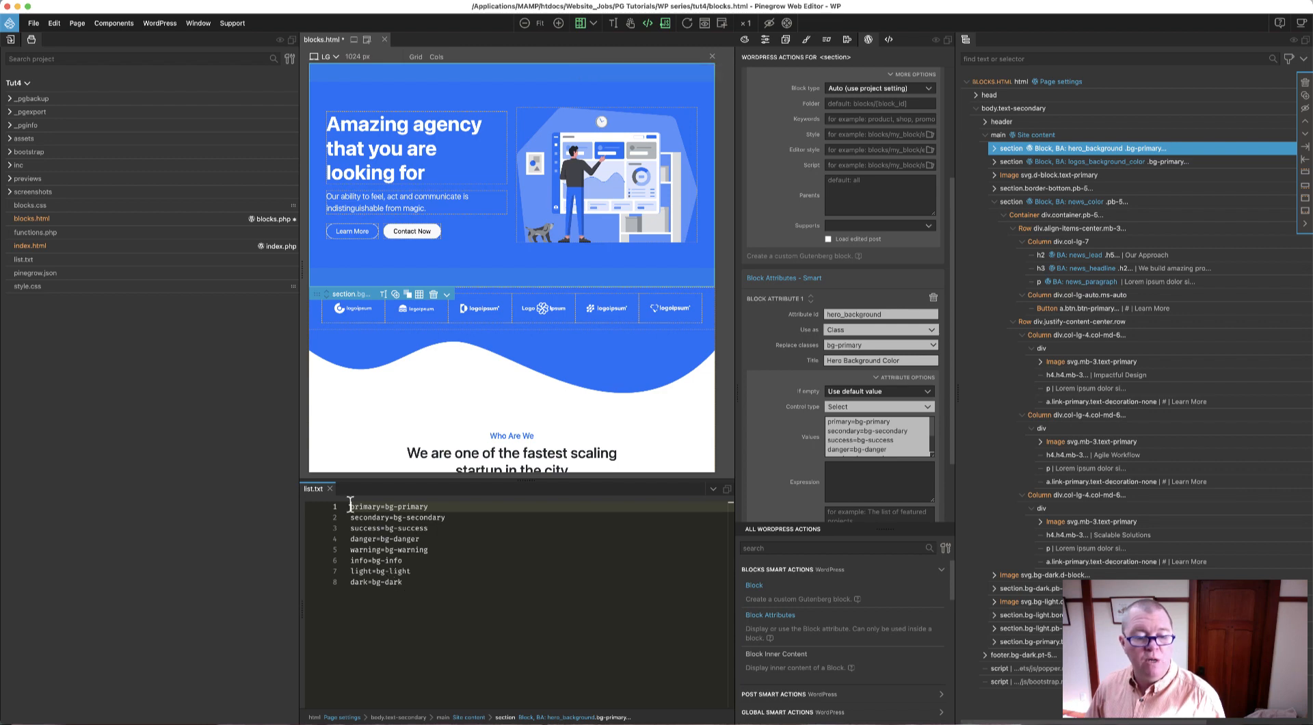
{"action": "left_click_drag", "start_coordinate": [350, 506], "coordinate": [413, 585]}
{"action": "key", "text": "super+c"}
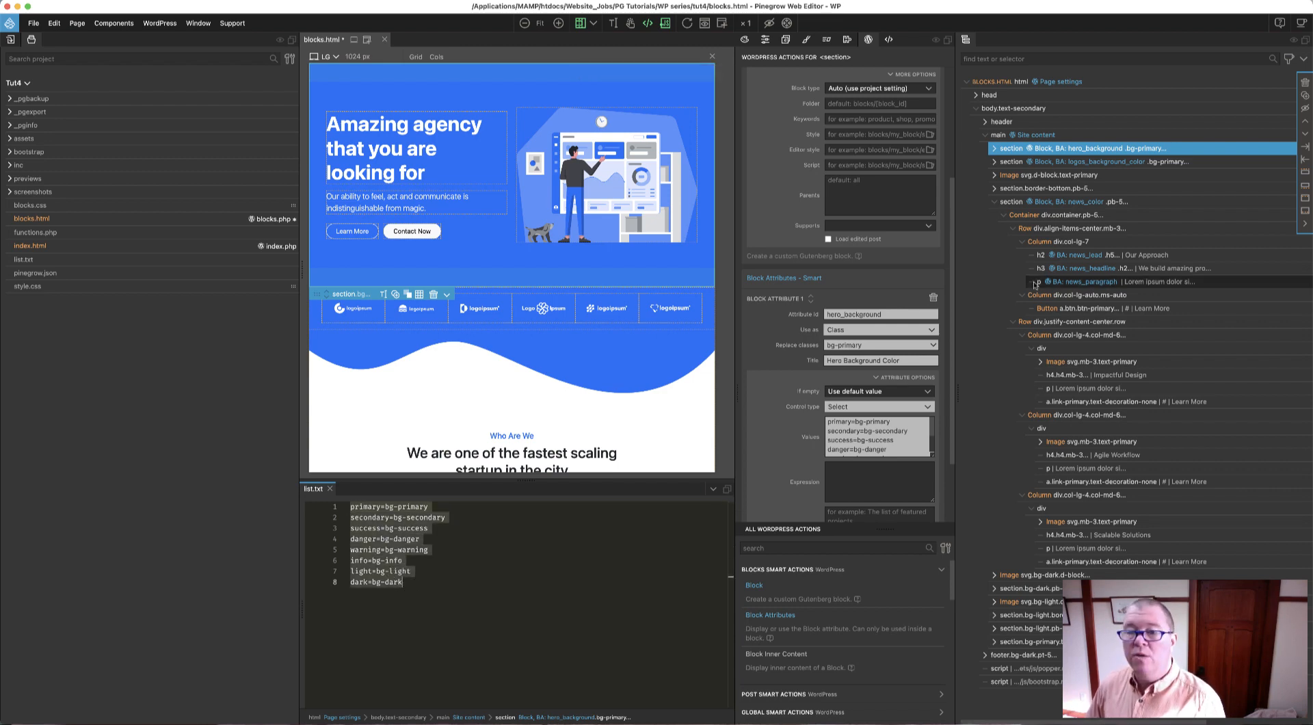
{"action": "left_click", "coordinate": [1080, 203]}
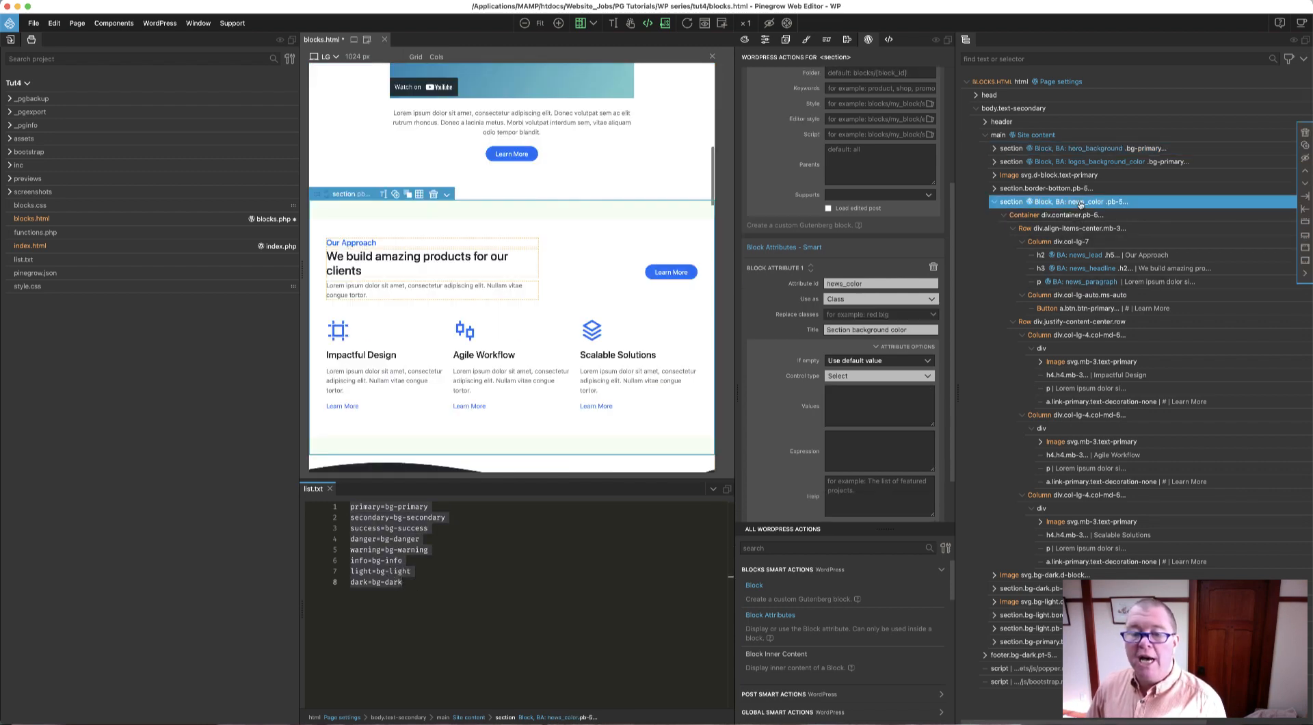
{"action": "left_click", "coordinate": [850, 398]}
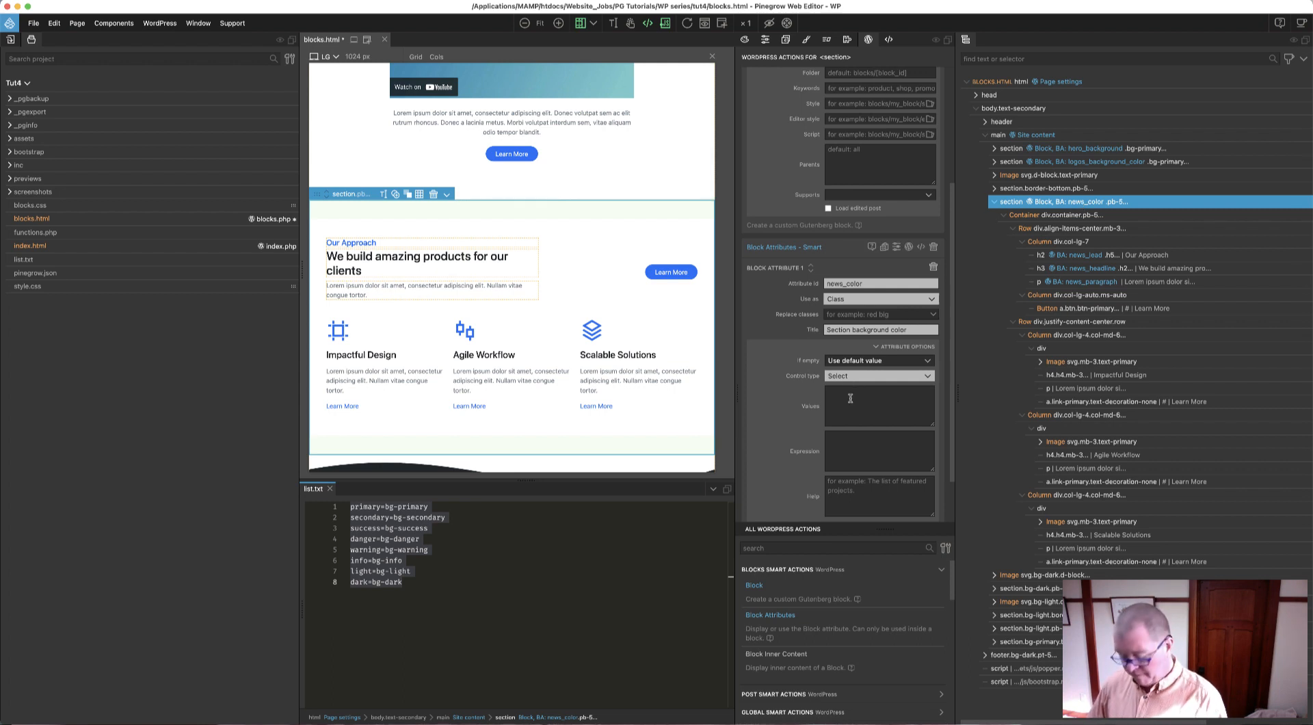
{"action": "key", "text": "super+v"}
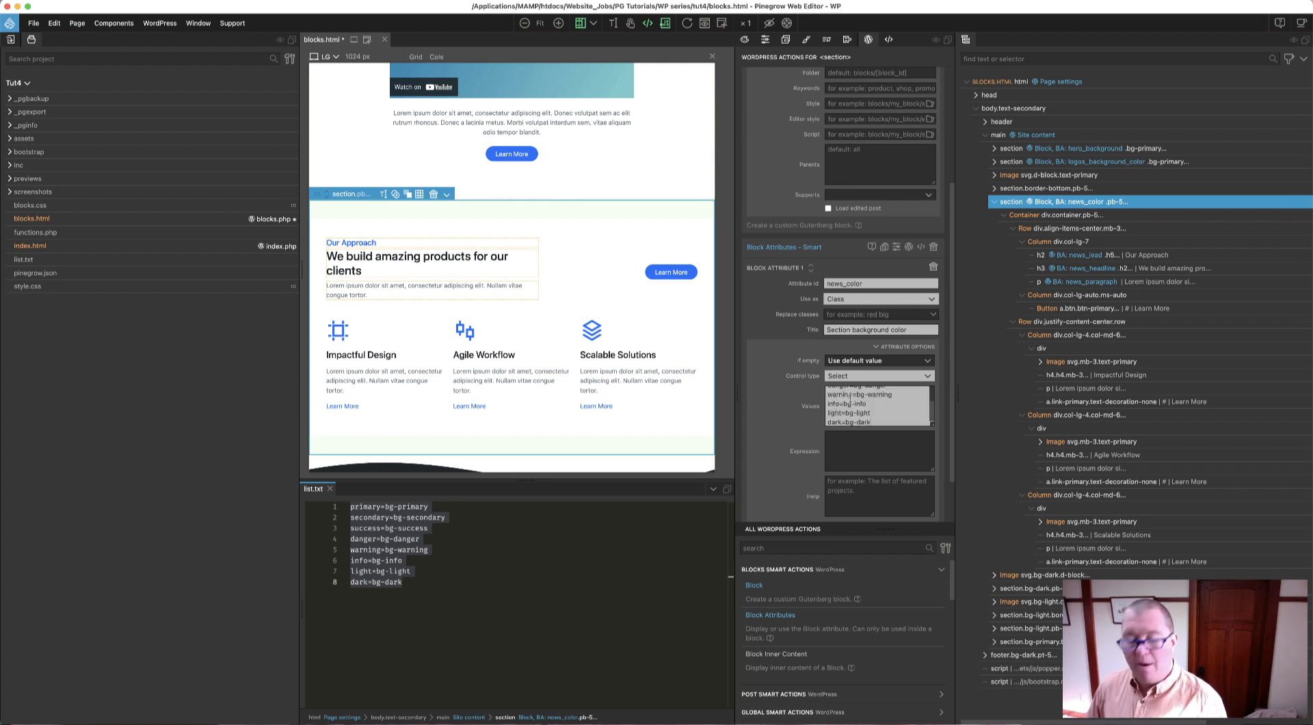
Save the project and export the theme, overwriting functions.php and all three listed pgc-news-block files.
{"action": "key", "text": "super+s"}
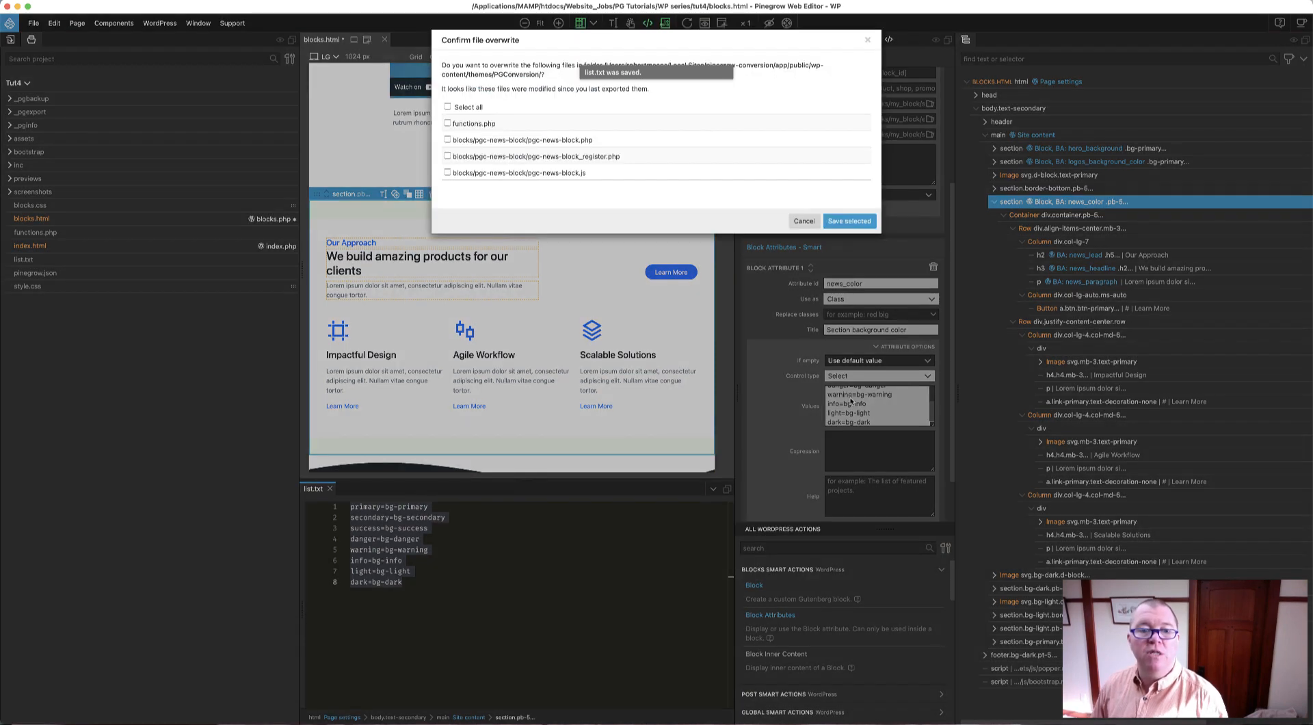
{"action": "left_click", "coordinate": [448, 107]}
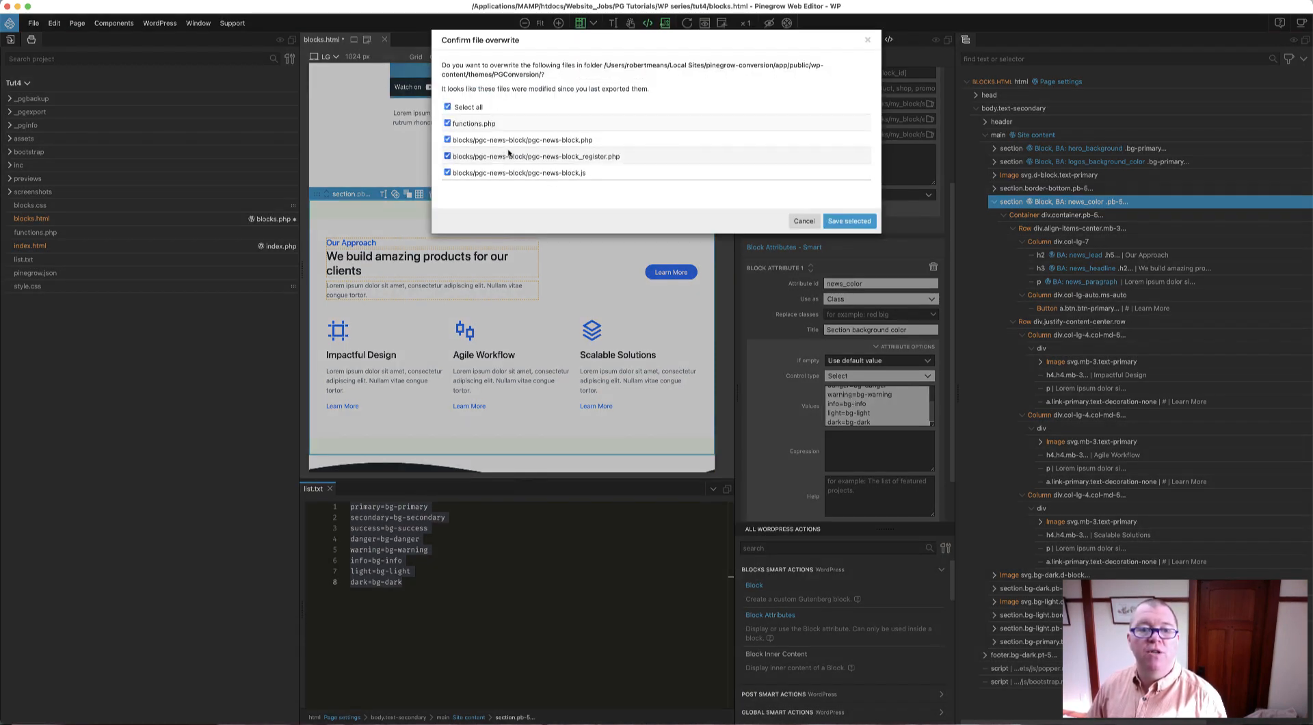
{"action": "left_click", "coordinate": [848, 221]}
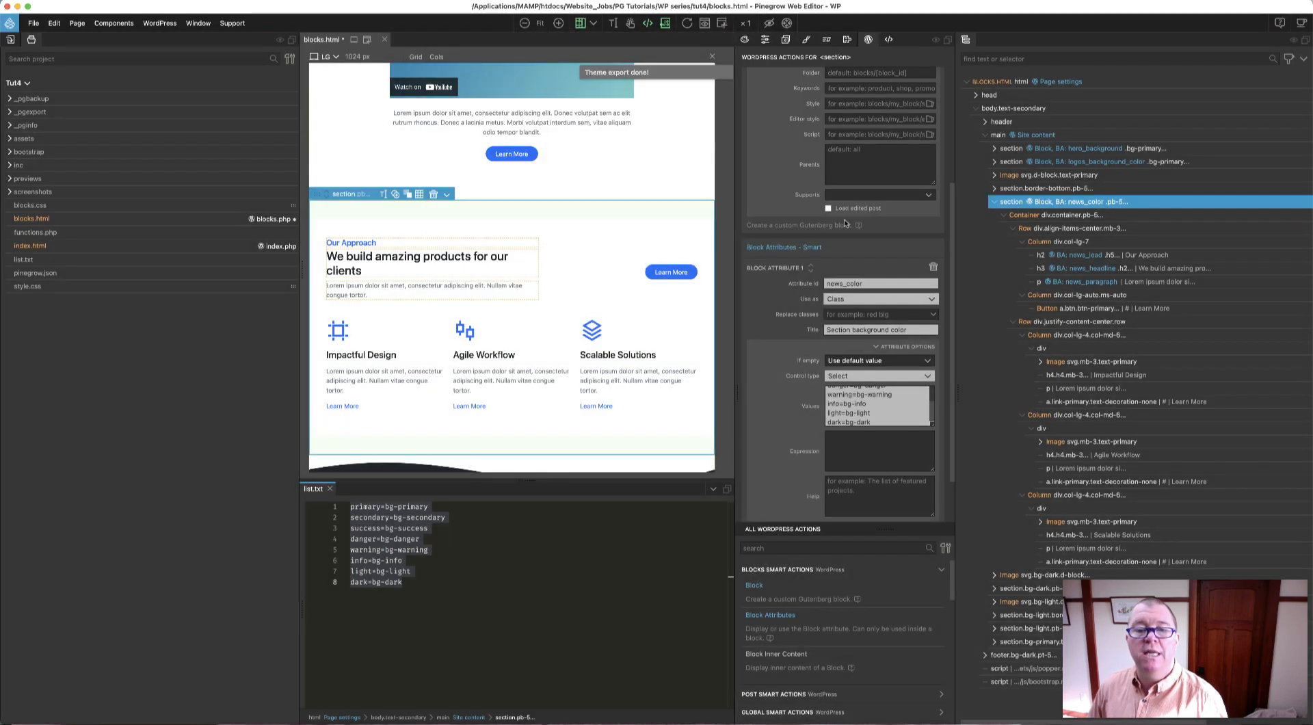
Close list.txt and save blocks.html.
{"action": "left_click", "coordinate": [329, 489]}
{"action": "left_click", "coordinate": [623, 235]}
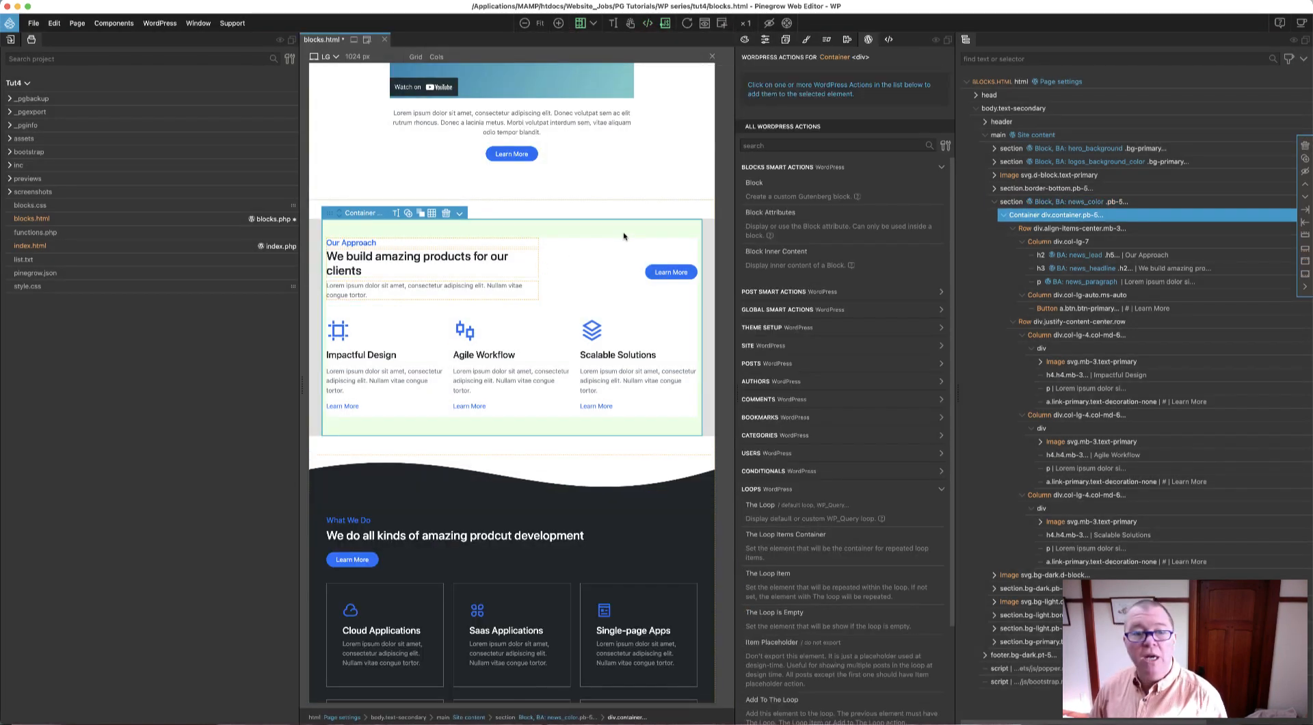
{"action": "key", "text": "super+s"}
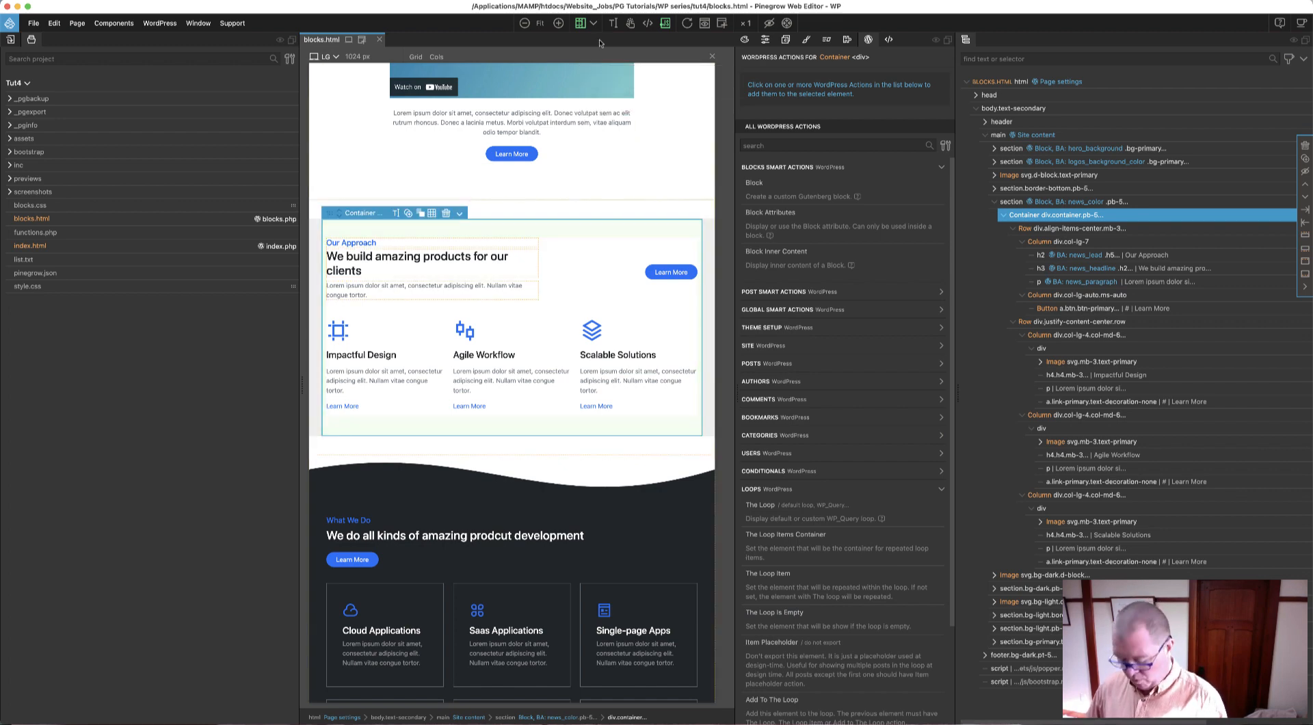
Switch to the WordPress admin in Chrome, create a new post titled News, and insert the New Block in it.
{"action": "key", "text": "ctrl+Up"}
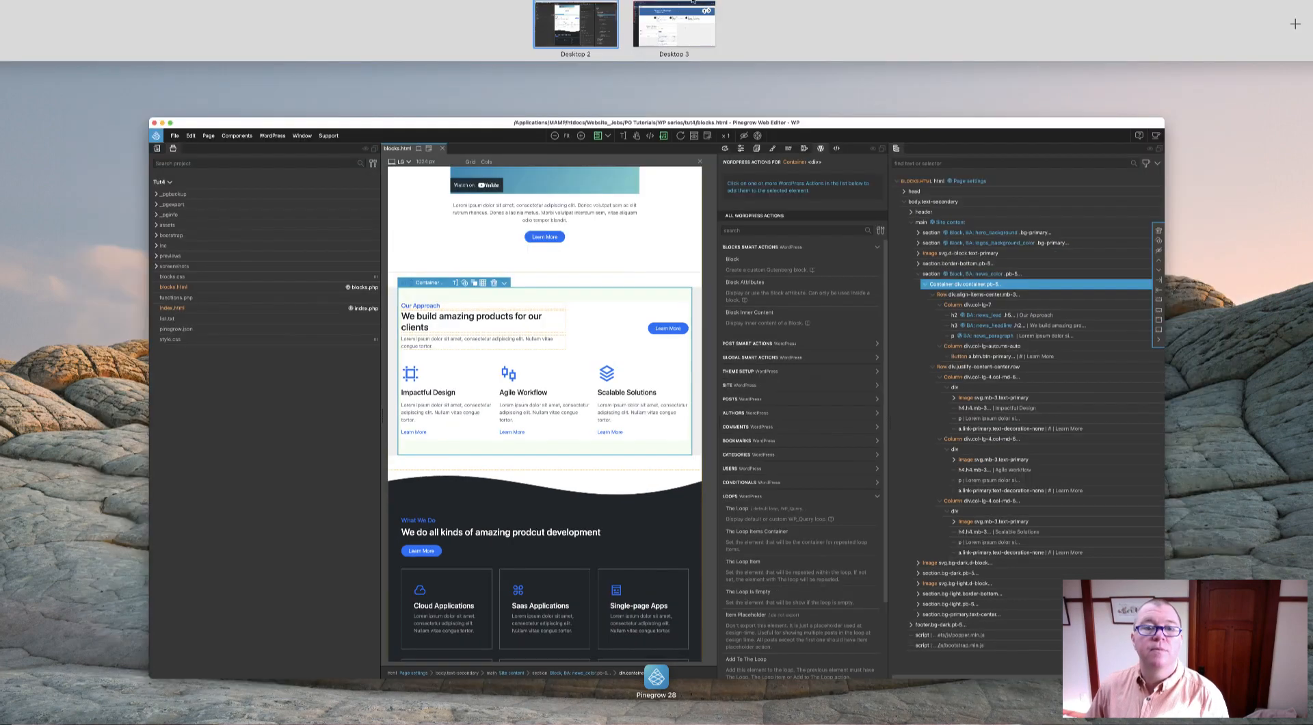
{"action": "left_click", "coordinate": [678, 31]}
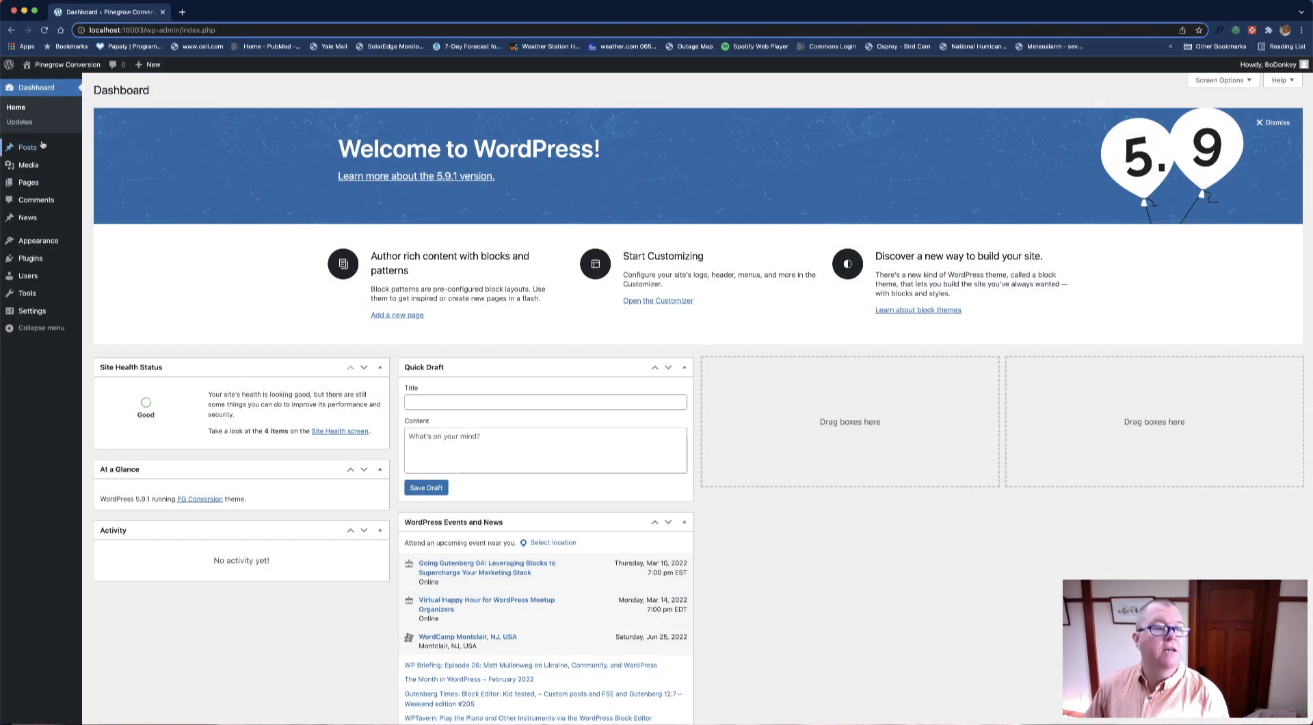
{"action": "mouse_move", "coordinate": [36, 148]}
{"action": "left_click", "coordinate": [106, 165]}
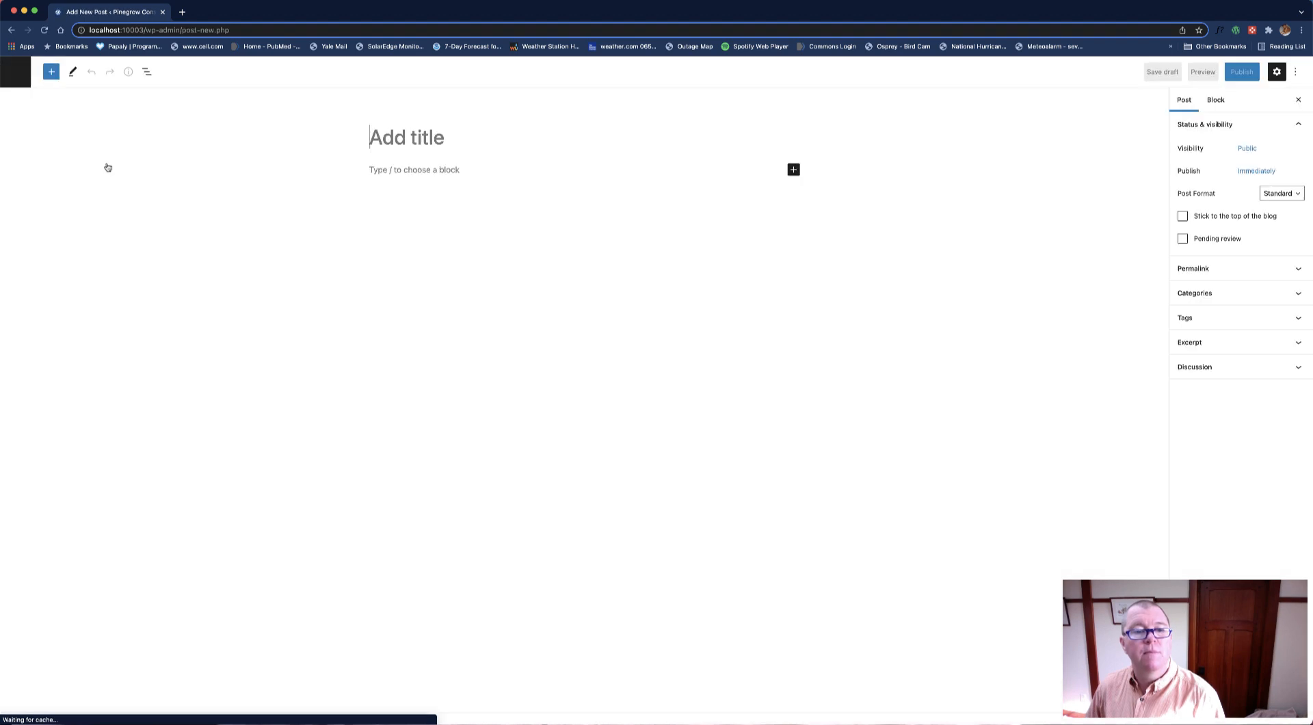
{"action": "left_click", "coordinate": [369, 126]}
{"action": "type", "text": "News"}
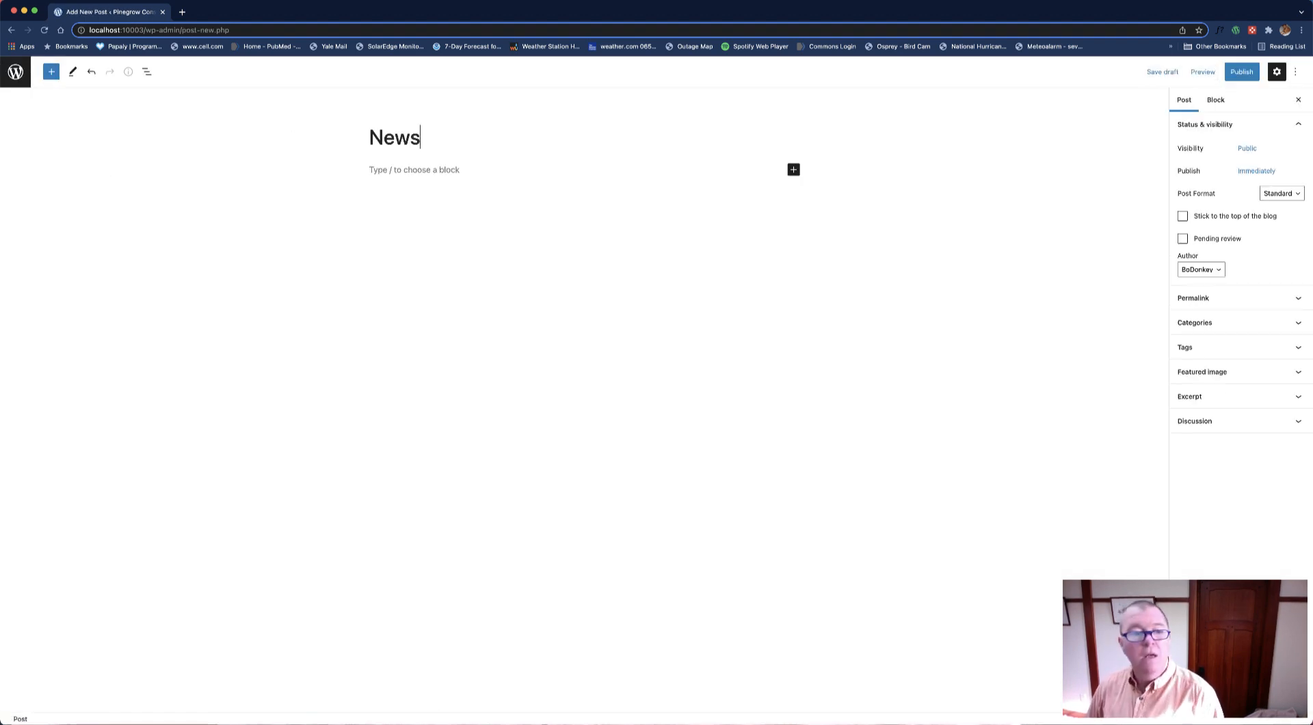
{"action": "left_click", "coordinate": [793, 170]}
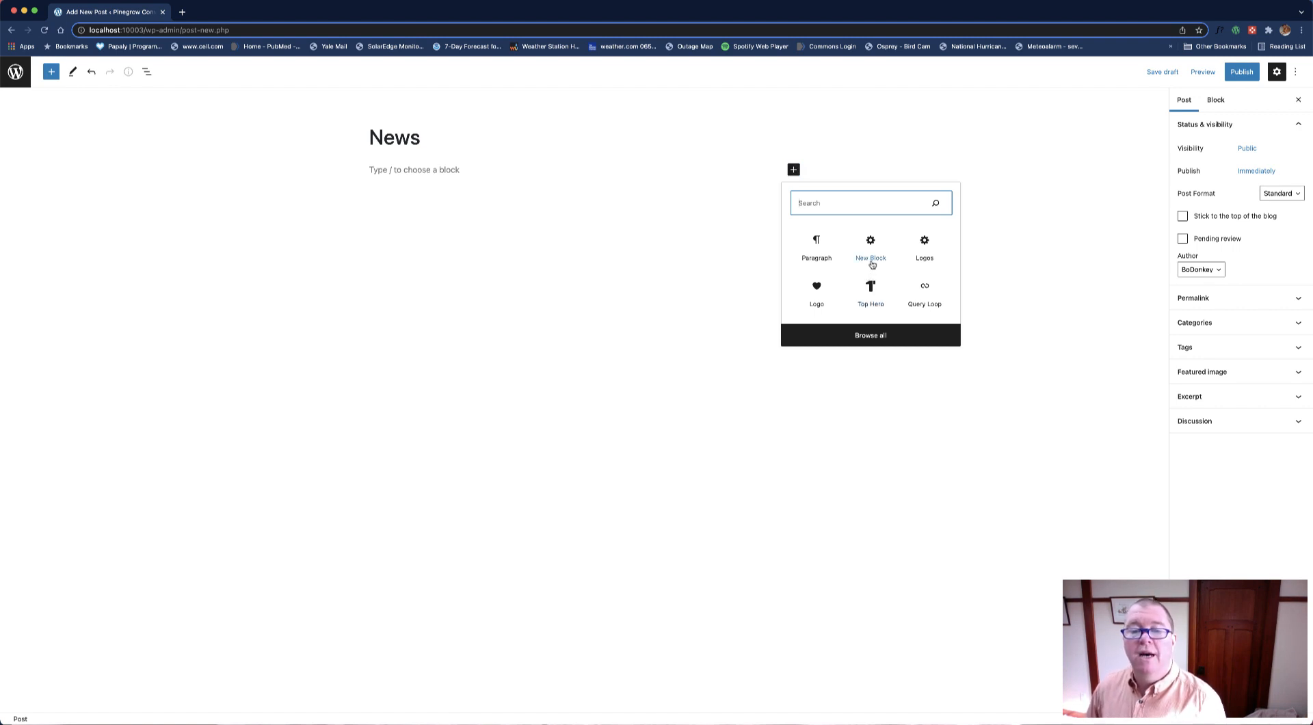
{"action": "left_click", "coordinate": [872, 263]}
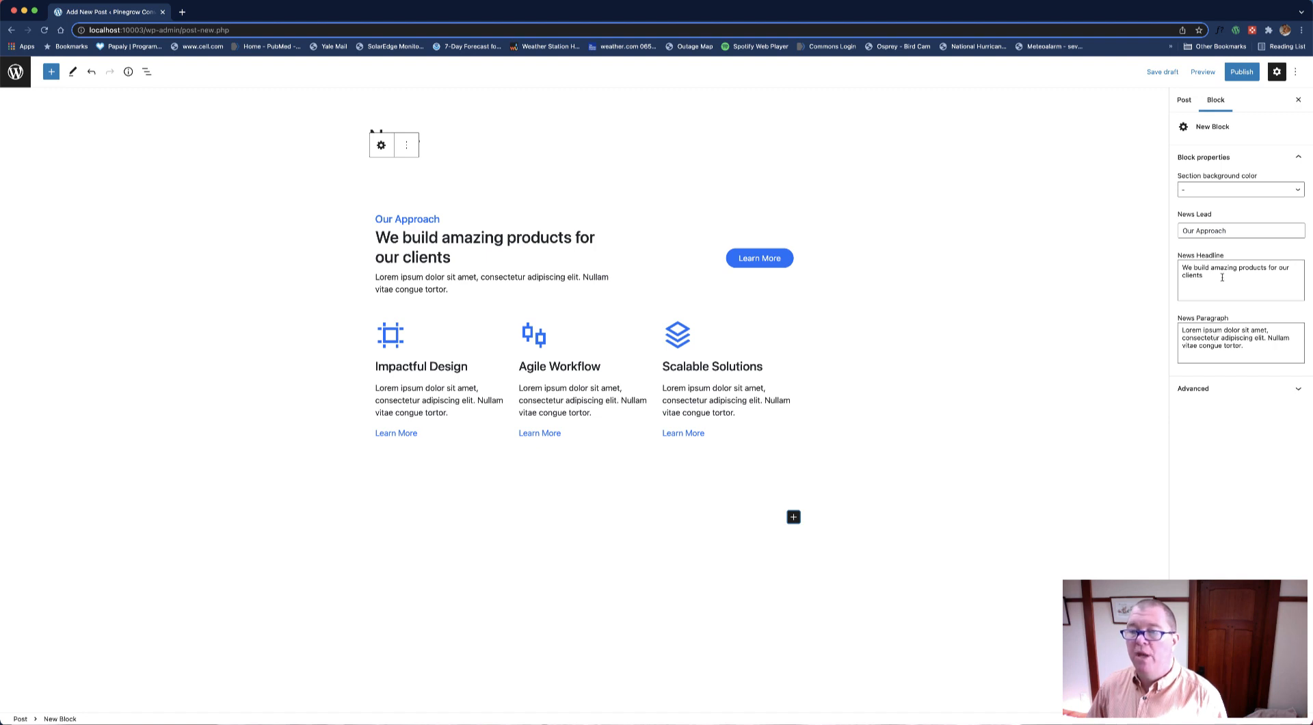
Try primary as the block's section background color and return it to the empty option.
{"action": "left_click", "coordinate": [1234, 189]}
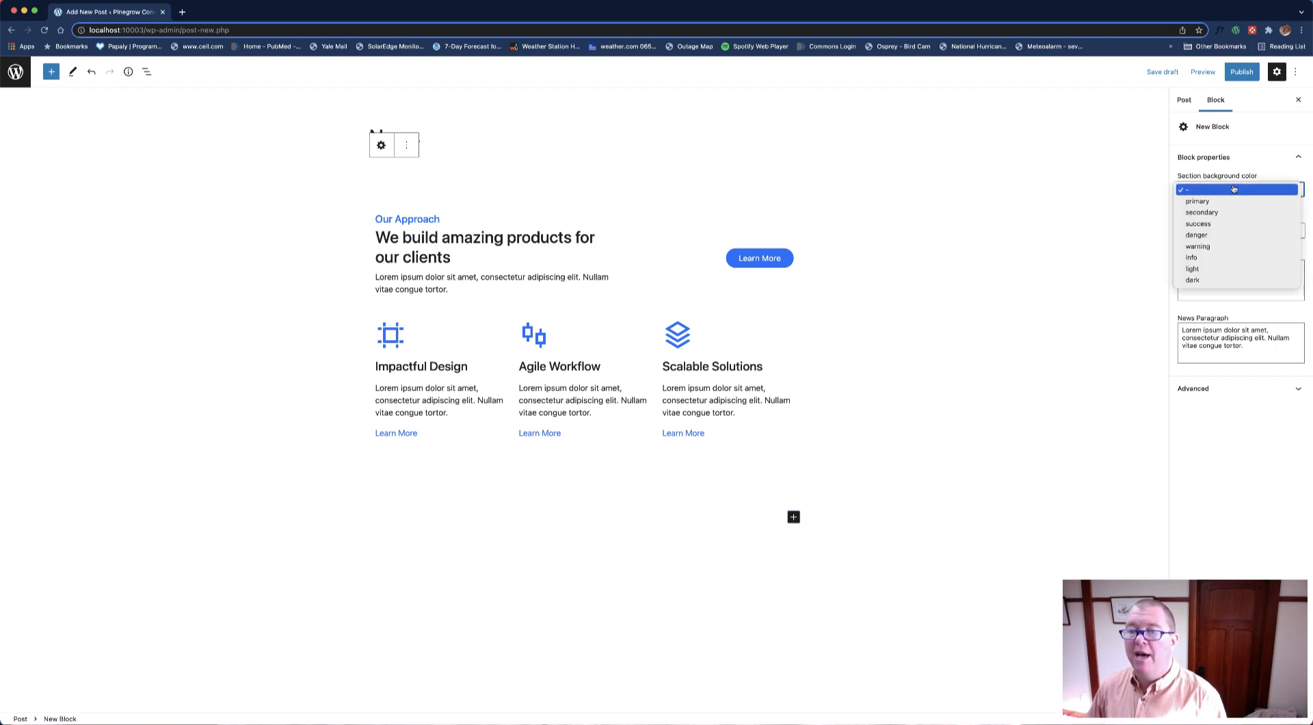
{"action": "left_click", "coordinate": [1228, 201]}
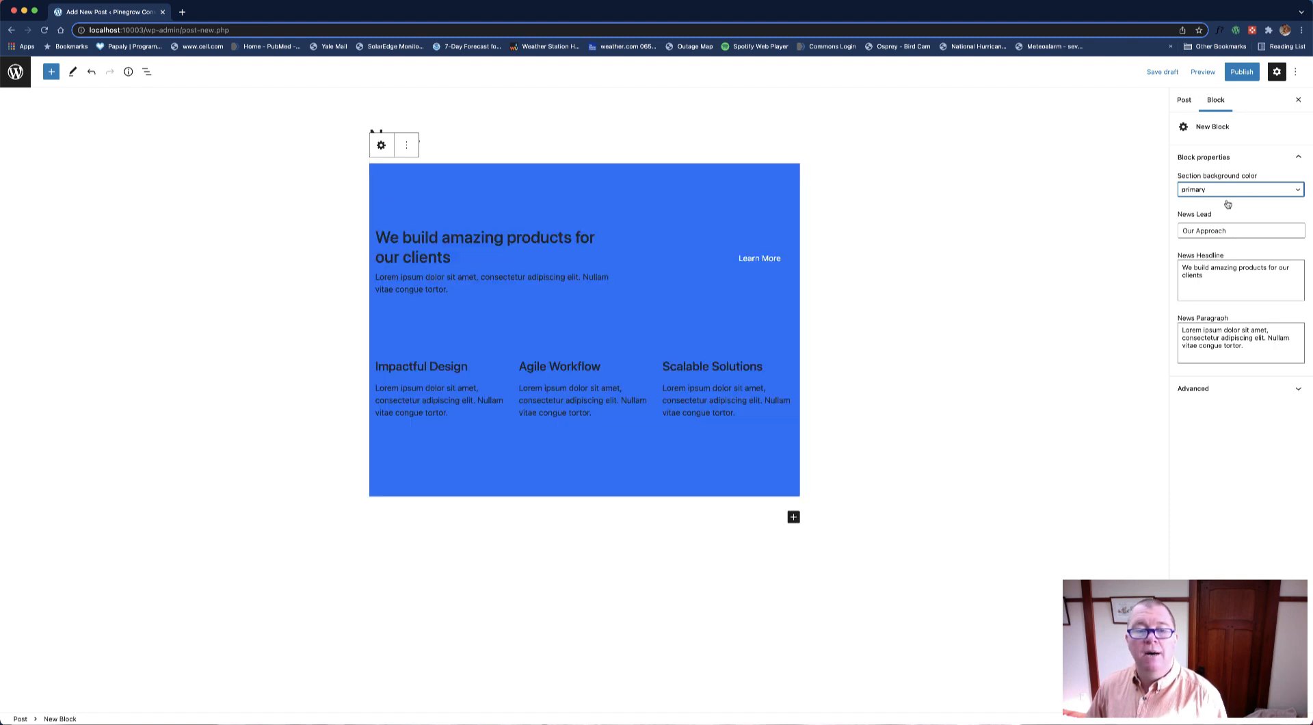
{"action": "left_click", "coordinate": [1220, 186]}
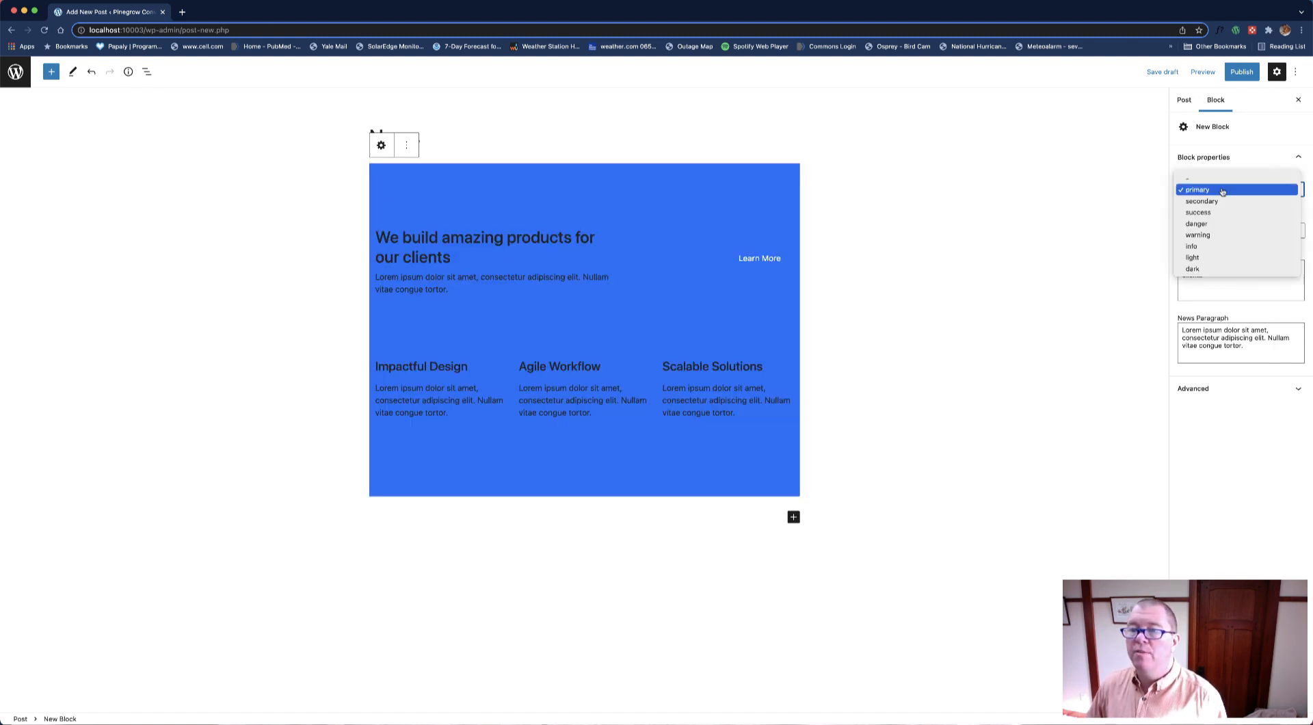
{"action": "left_click", "coordinate": [1219, 183]}
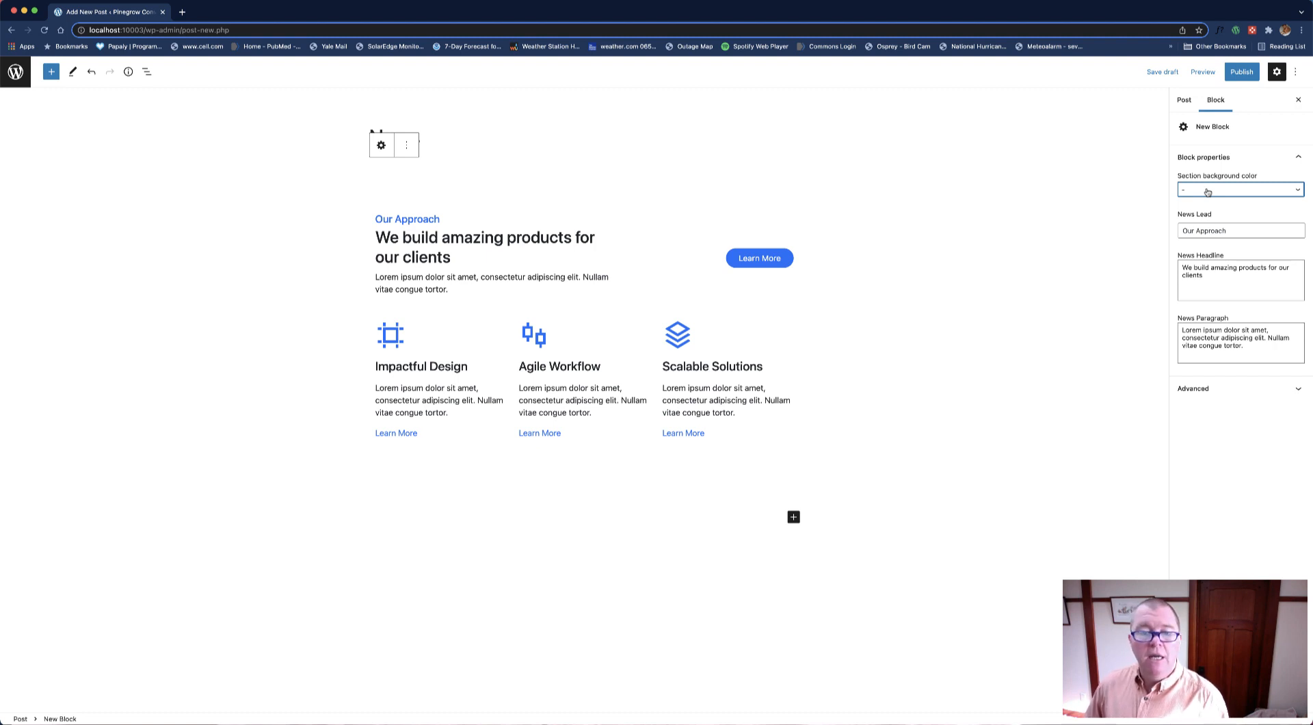
Change the block's News Lead text to Our Thoughts.
{"action": "left_click", "coordinate": [1225, 230]}
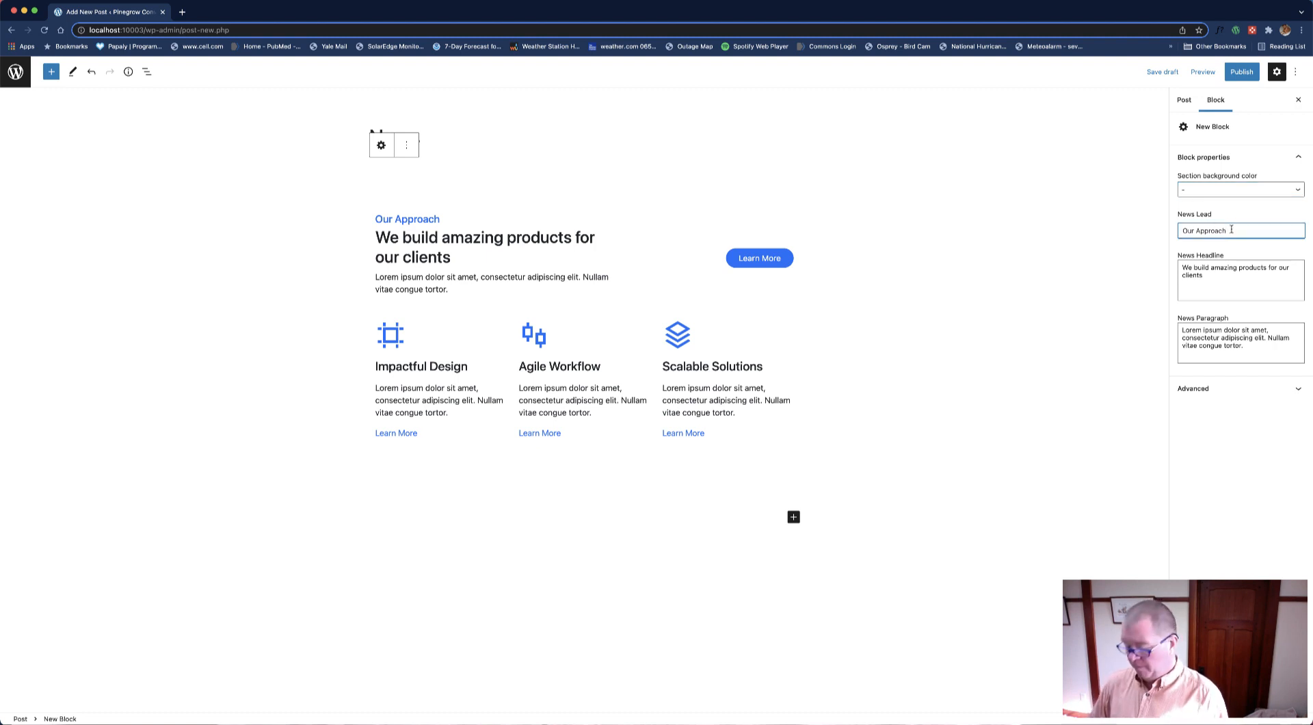
{"action": "key", "text": "BackSpace"}
{"action": "key", "text": "BackSpace"}
{"action": "key", "text": "BackSpace"}
{"action": "key", "text": "BackSpace"}
{"action": "key", "text": "BackSpace"}
{"action": "key", "text": "BackSpace"}
{"action": "key", "text": "BackSpace"}
{"action": "key", "text": "BackSpace"}
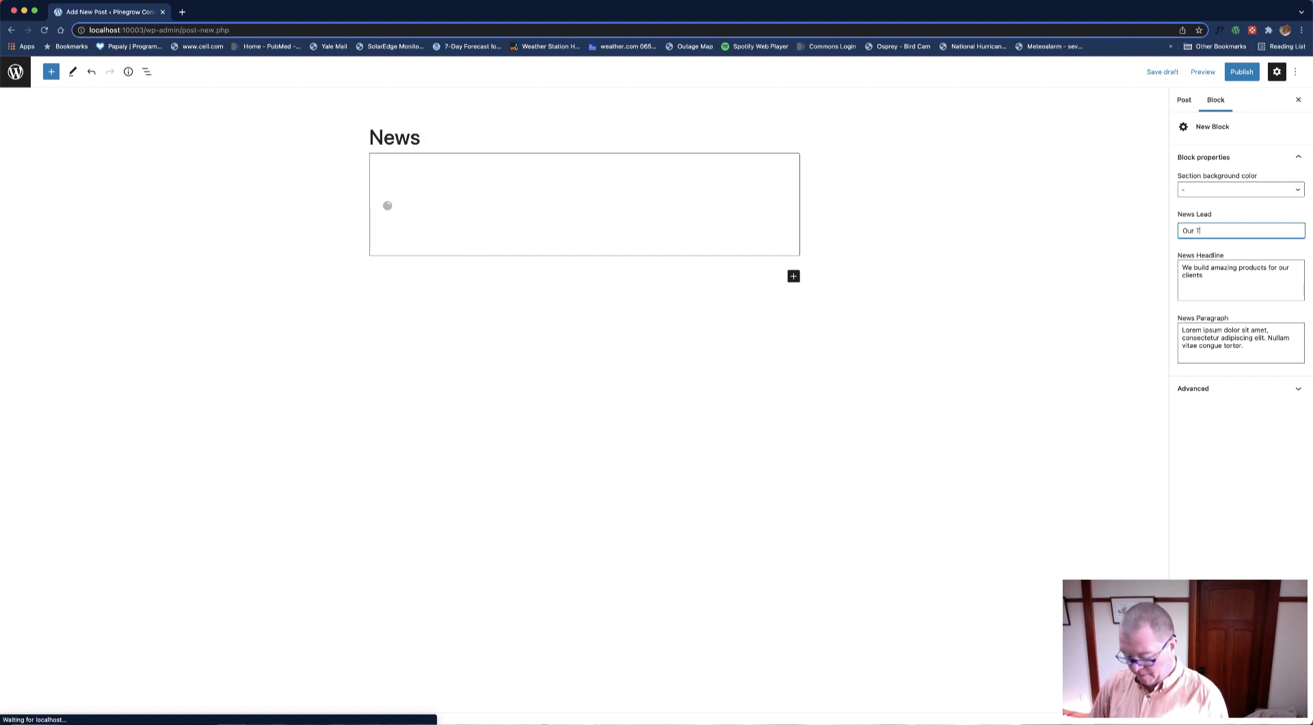
{"action": "type", "text": "Thoughts"}
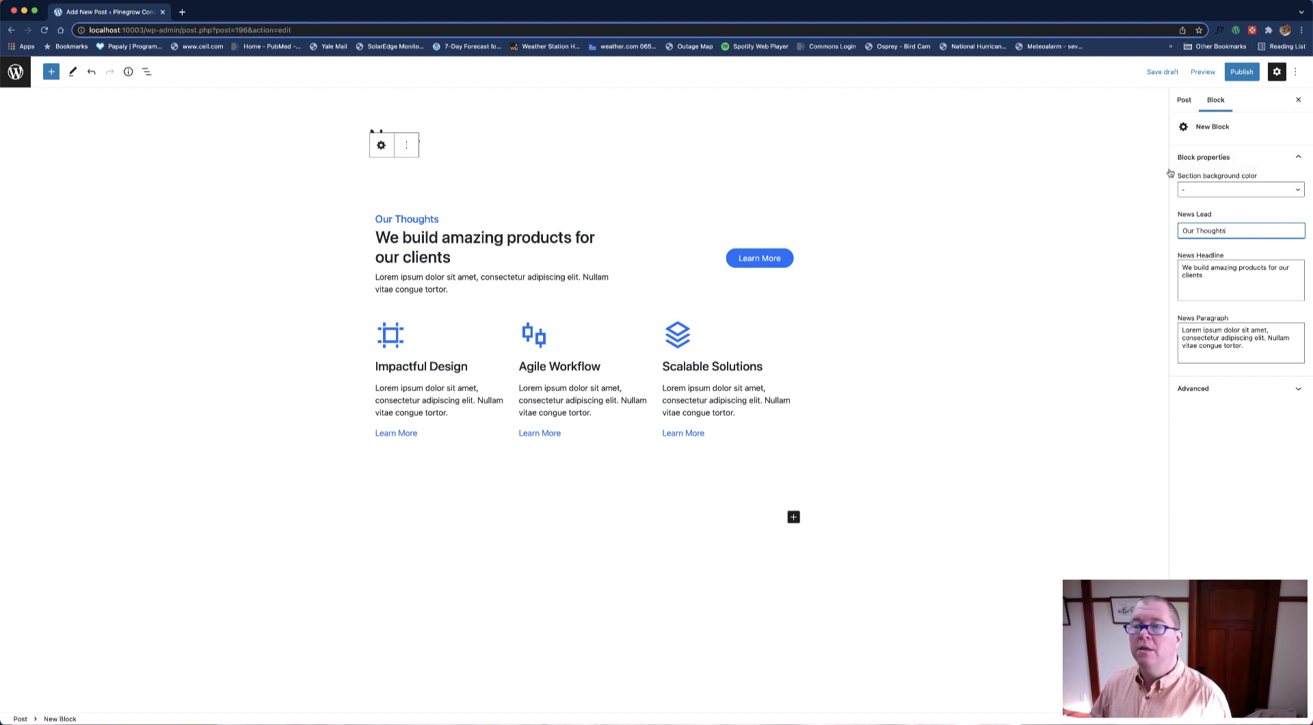
Set the block's section background color to primary and check its Advanced settings.
{"action": "left_click", "coordinate": [1224, 189]}
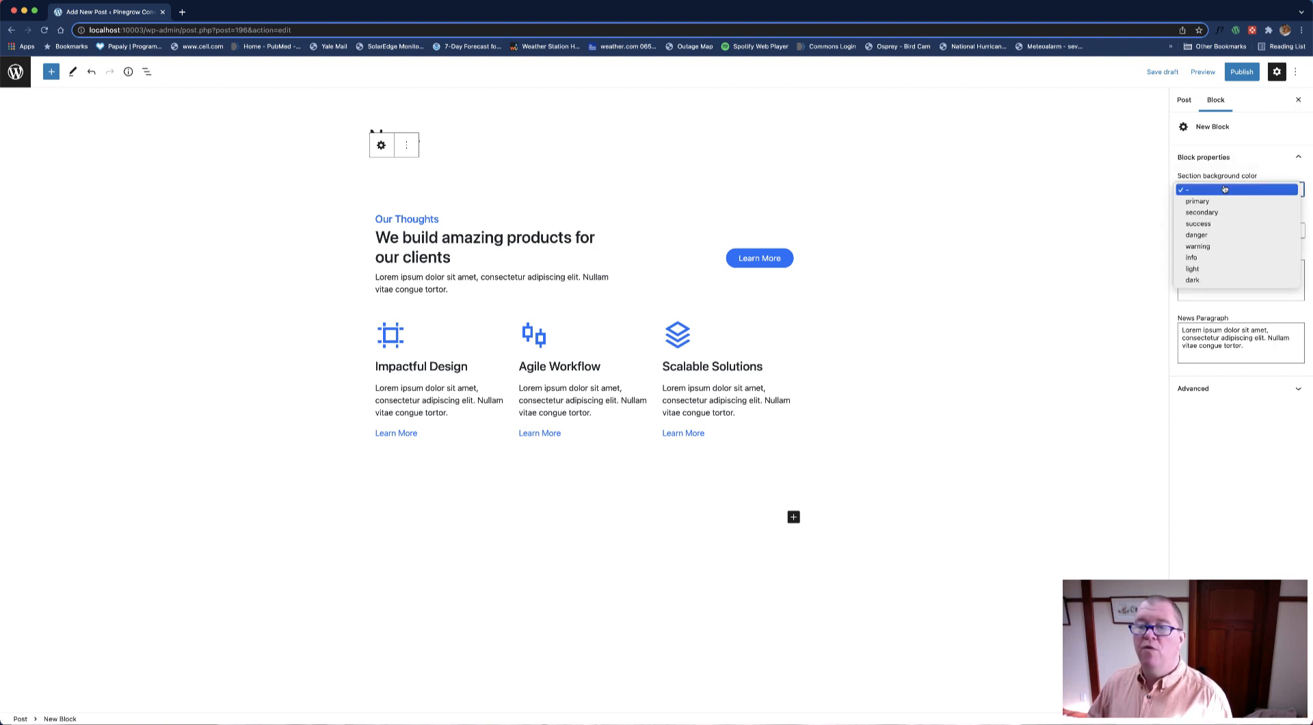
{"action": "left_click", "coordinate": [1217, 201]}
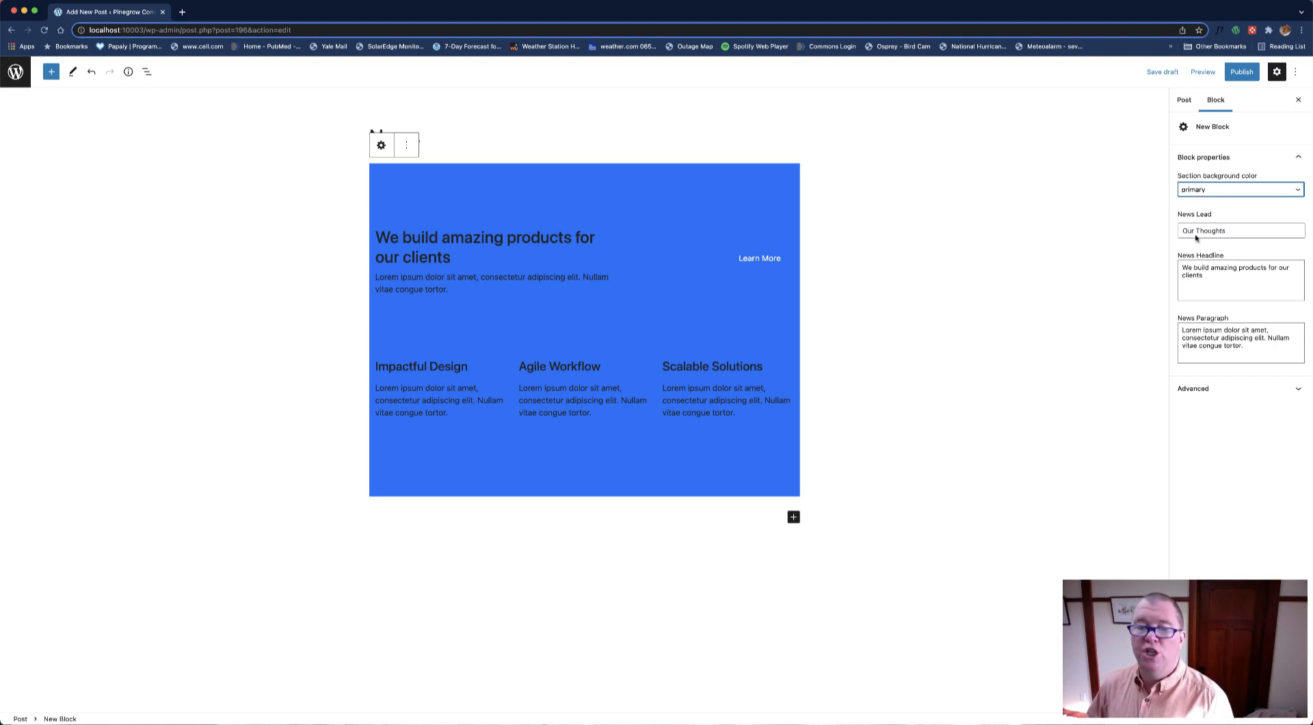
{"action": "left_click", "coordinate": [1207, 389]}
{"action": "left_click", "coordinate": [1207, 388]}
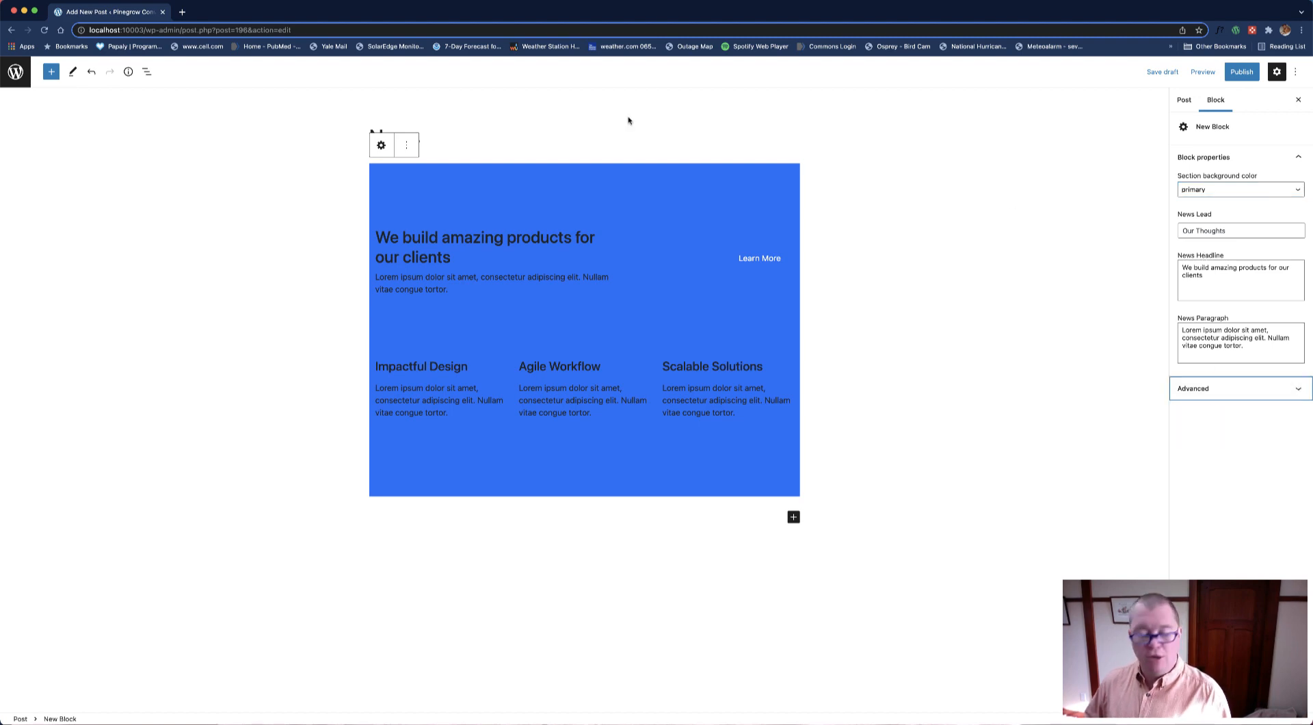
Switch to Pinegrow and add Text color, Background color and Font size to the news section block's supports.
{"action": "key", "text": "ctrl+Up"}
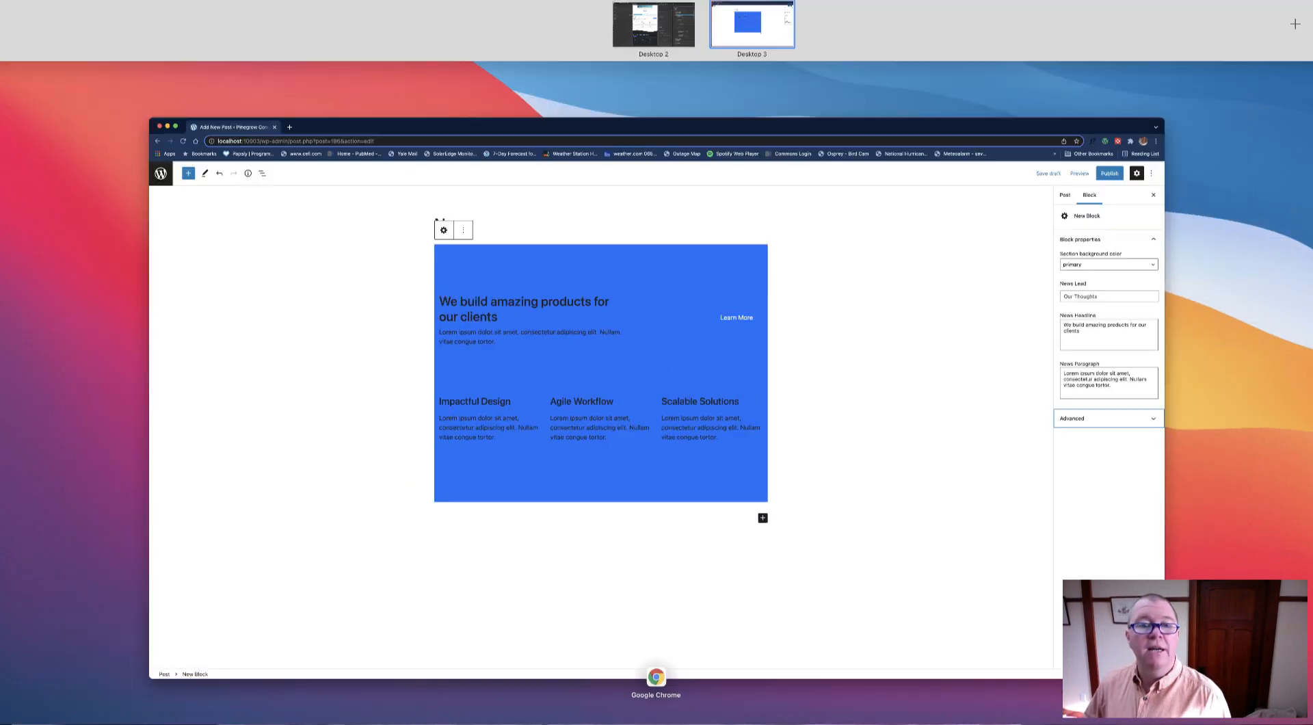
{"action": "left_click", "coordinate": [639, 31]}
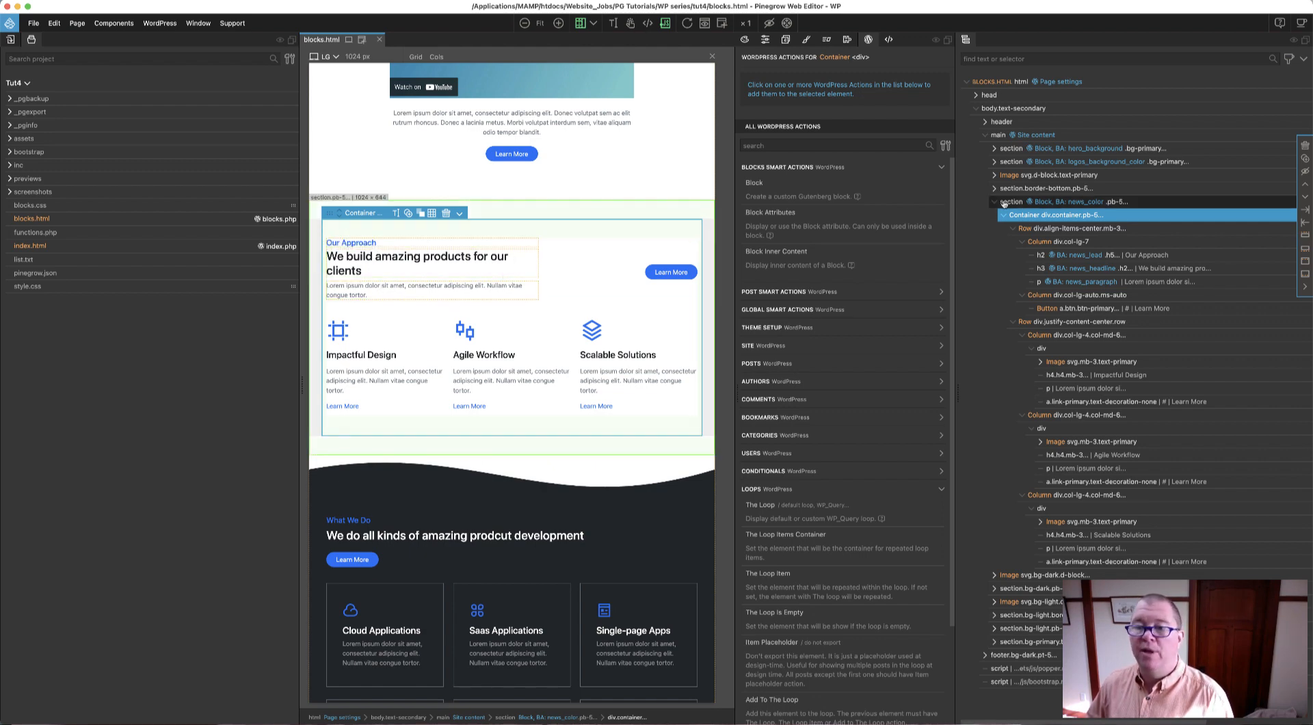
{"action": "left_click", "coordinate": [1047, 203]}
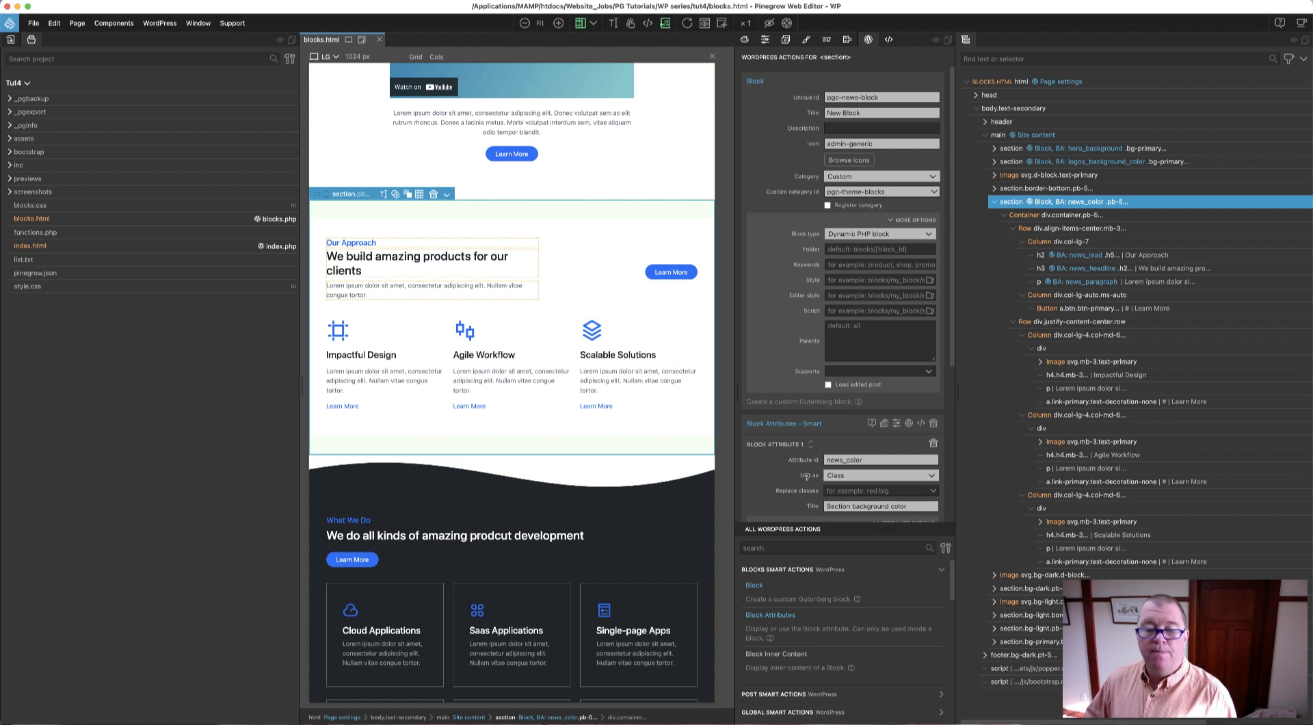
{"action": "mouse_move", "coordinate": [805, 476]}
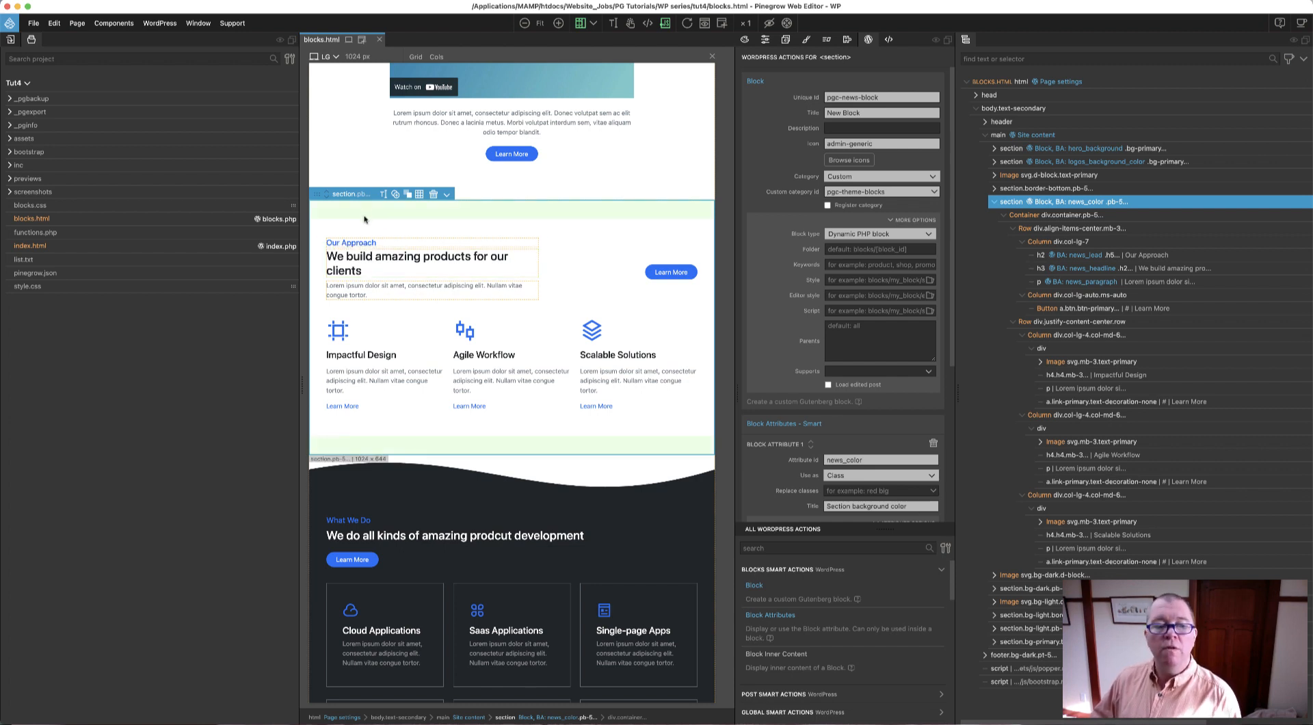
{"action": "left_click", "coordinate": [847, 371]}
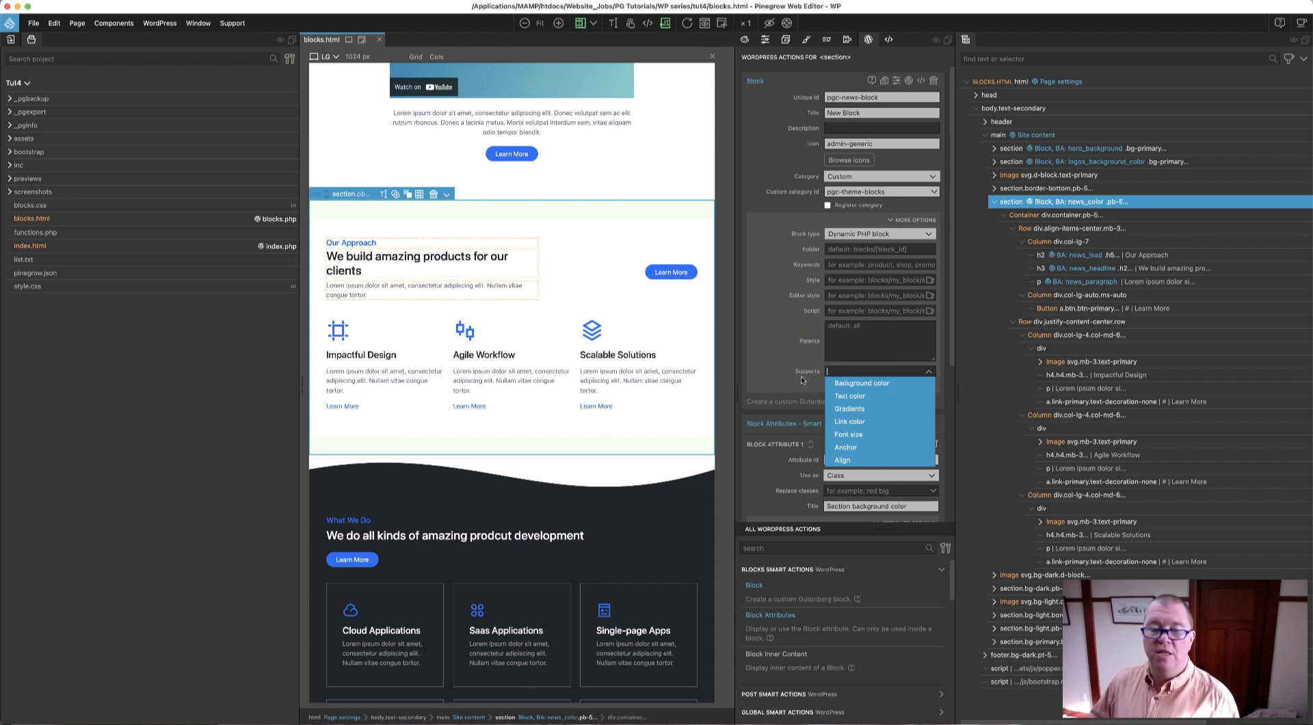
{"action": "left_click", "coordinate": [851, 398]}
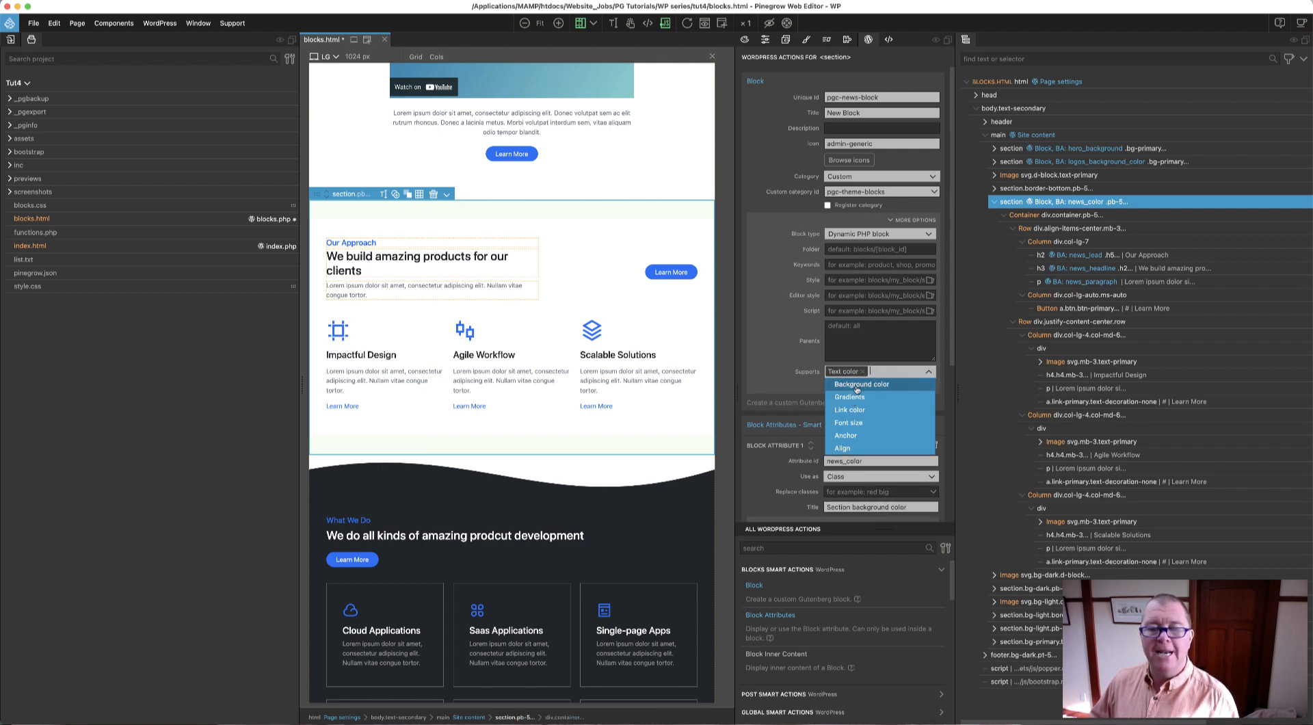
{"action": "left_click", "coordinate": [858, 386]}
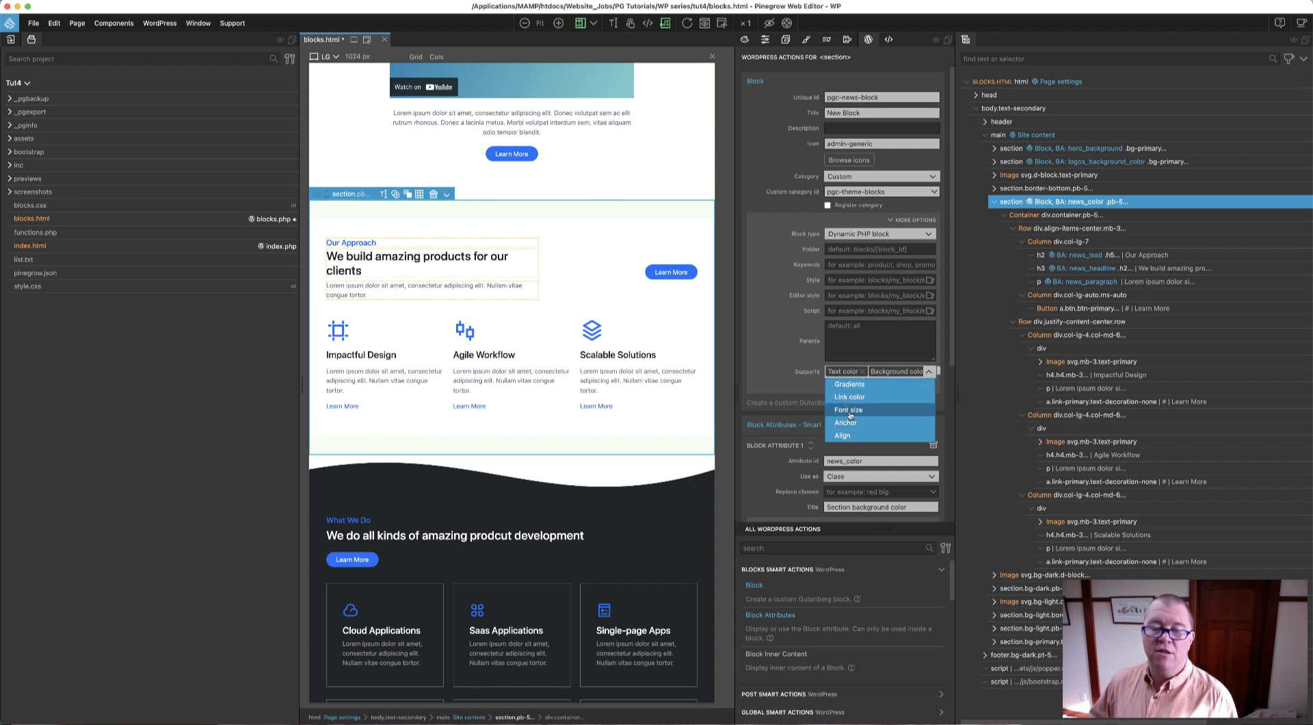
{"action": "left_click", "coordinate": [850, 413]}
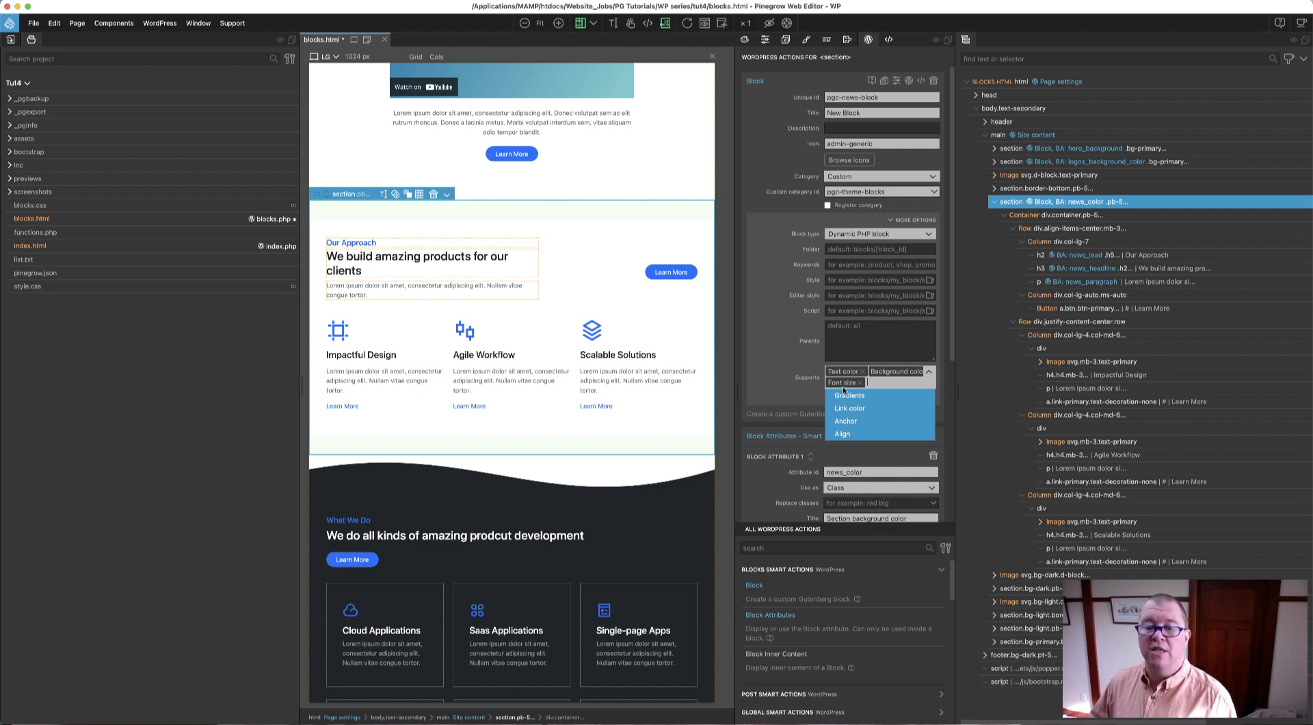
{"action": "left_click", "coordinate": [772, 342]}
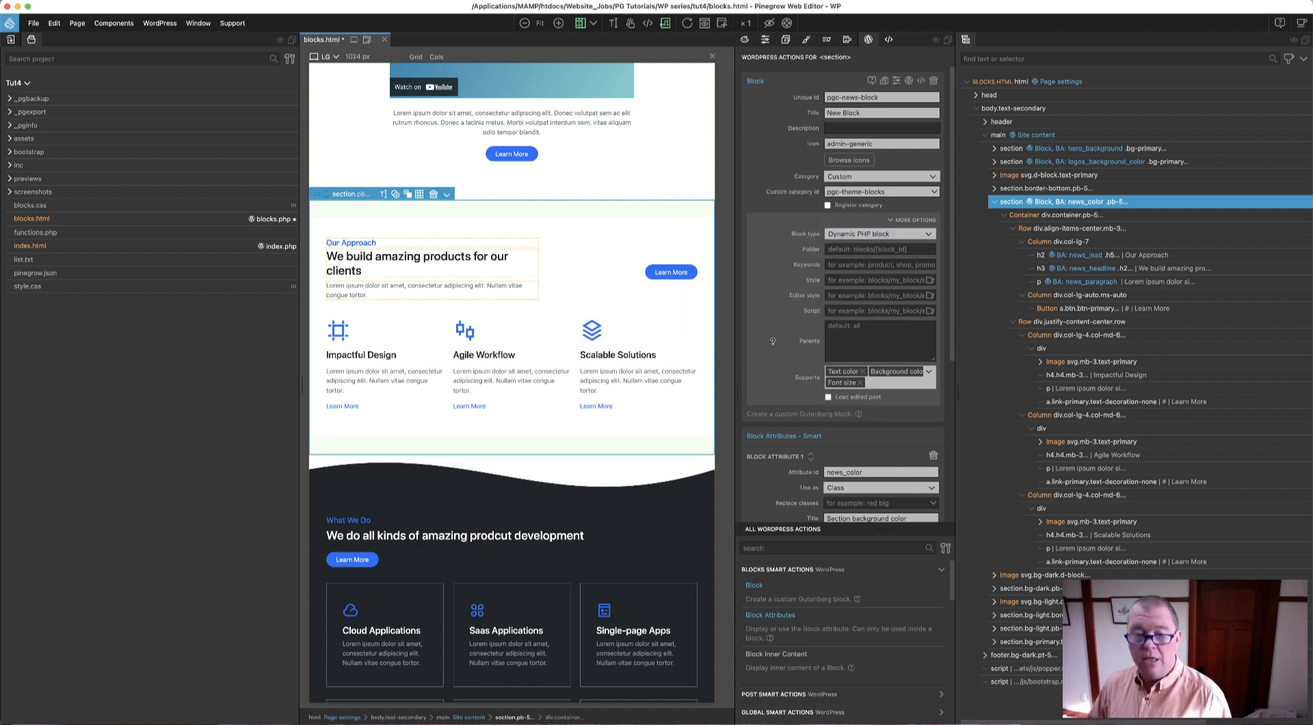
Save blocks.html with its theme export, and reload the News post in Chrome.
{"action": "key", "text": "super+s"}
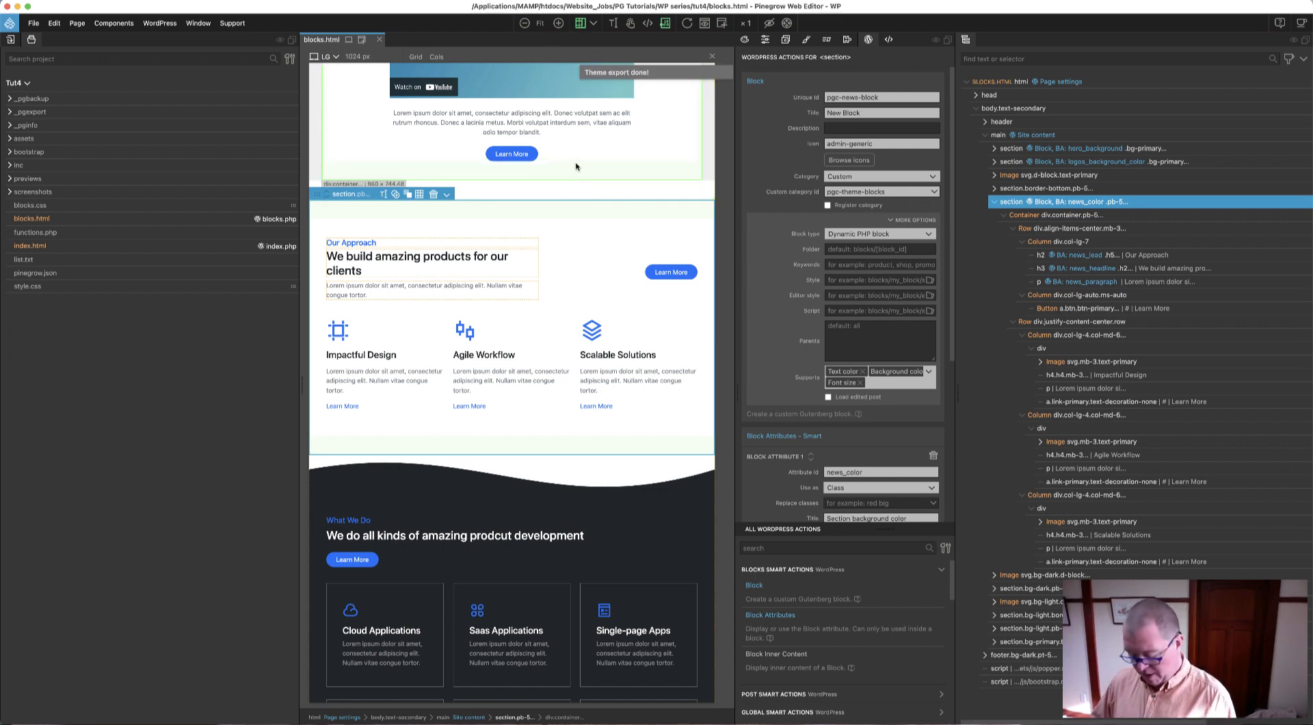
{"action": "key", "text": "ctrl+Up"}
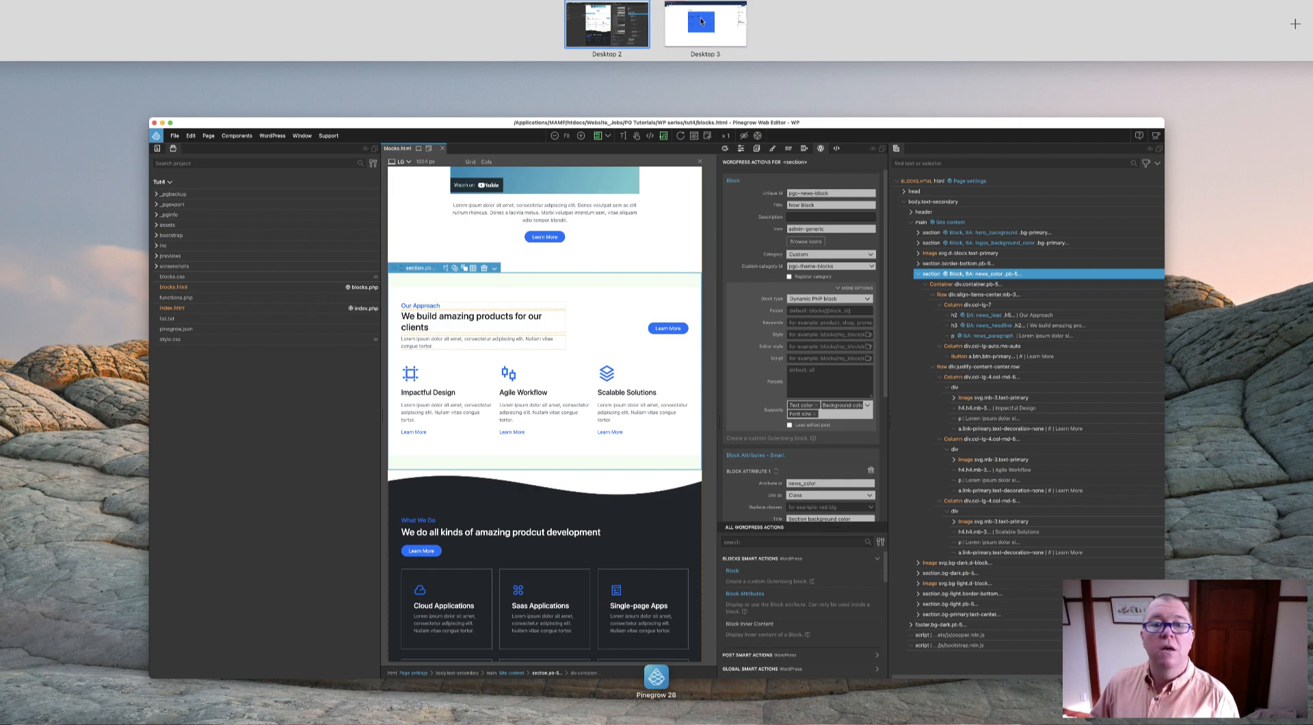
{"action": "left_click", "coordinate": [700, 20]}
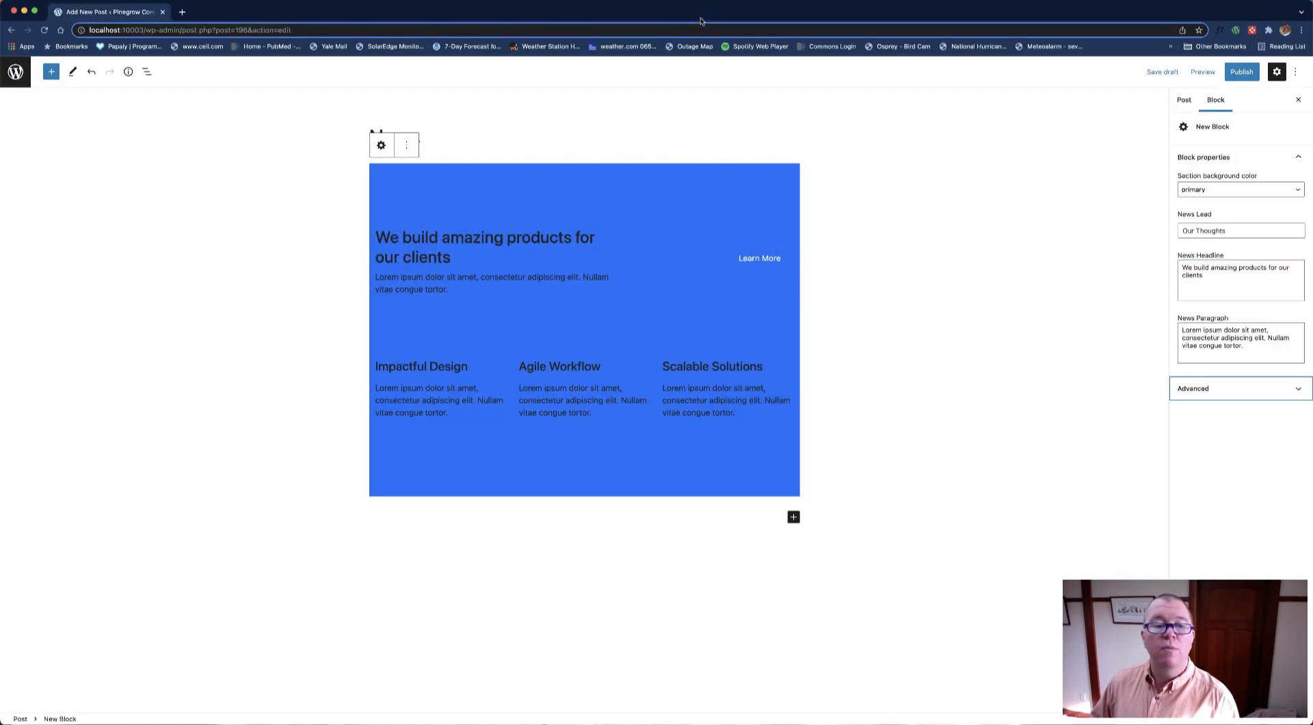
{"action": "left_click", "coordinate": [44, 31]}
{"action": "left_click", "coordinate": [686, 244]}
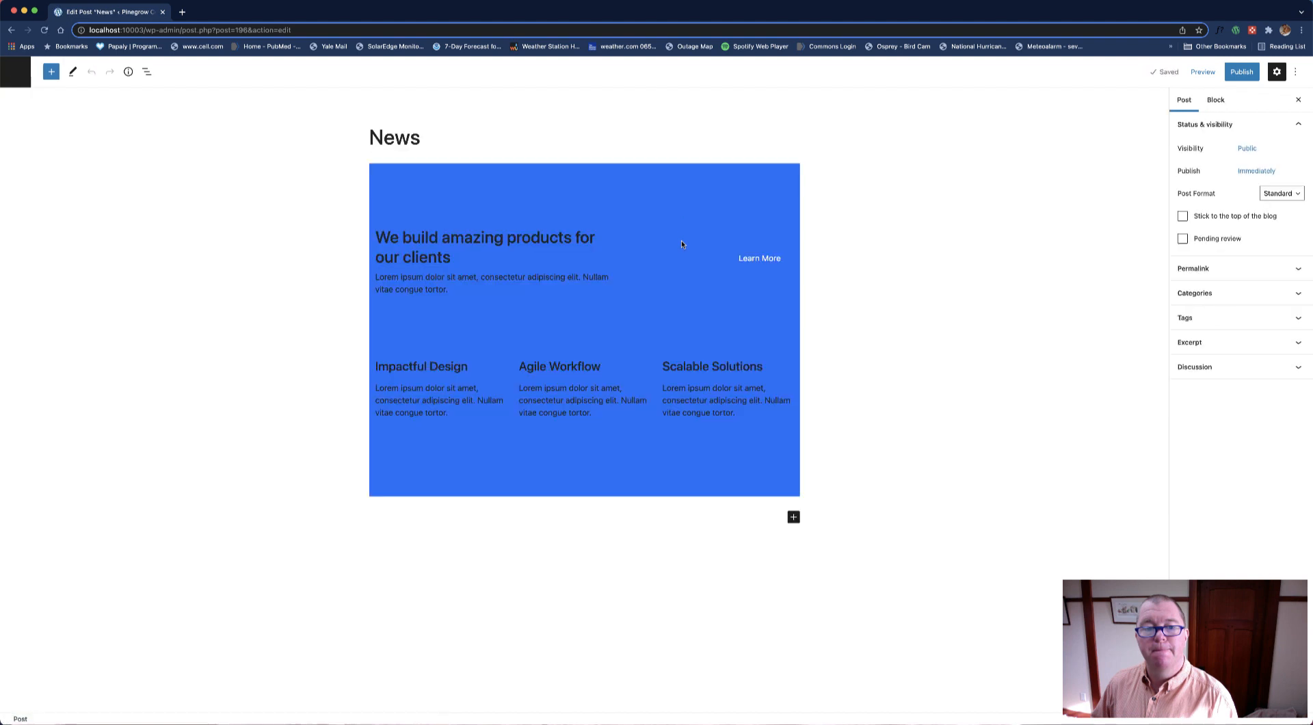
Select the news block in the post and reset its section background color to the empty option.
{"action": "left_click", "coordinate": [736, 224]}
{"action": "left_click", "coordinate": [1231, 214]}
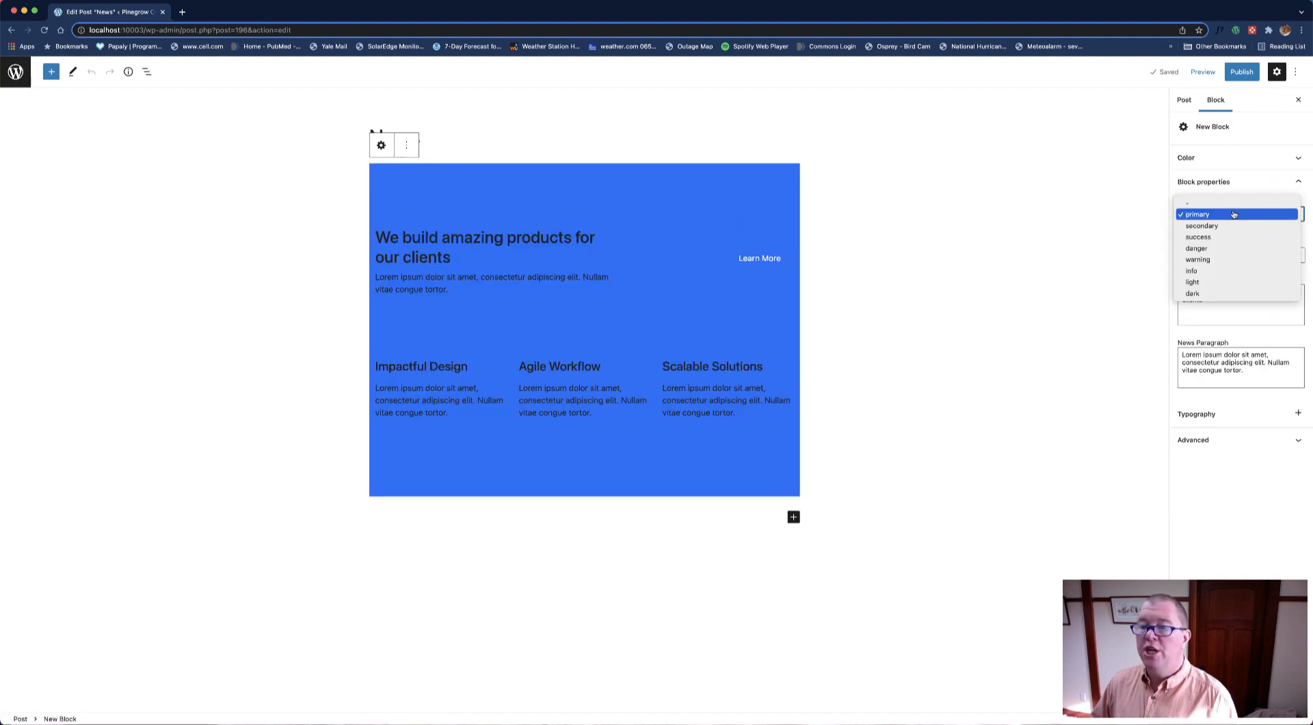
{"action": "left_click", "coordinate": [1226, 203]}
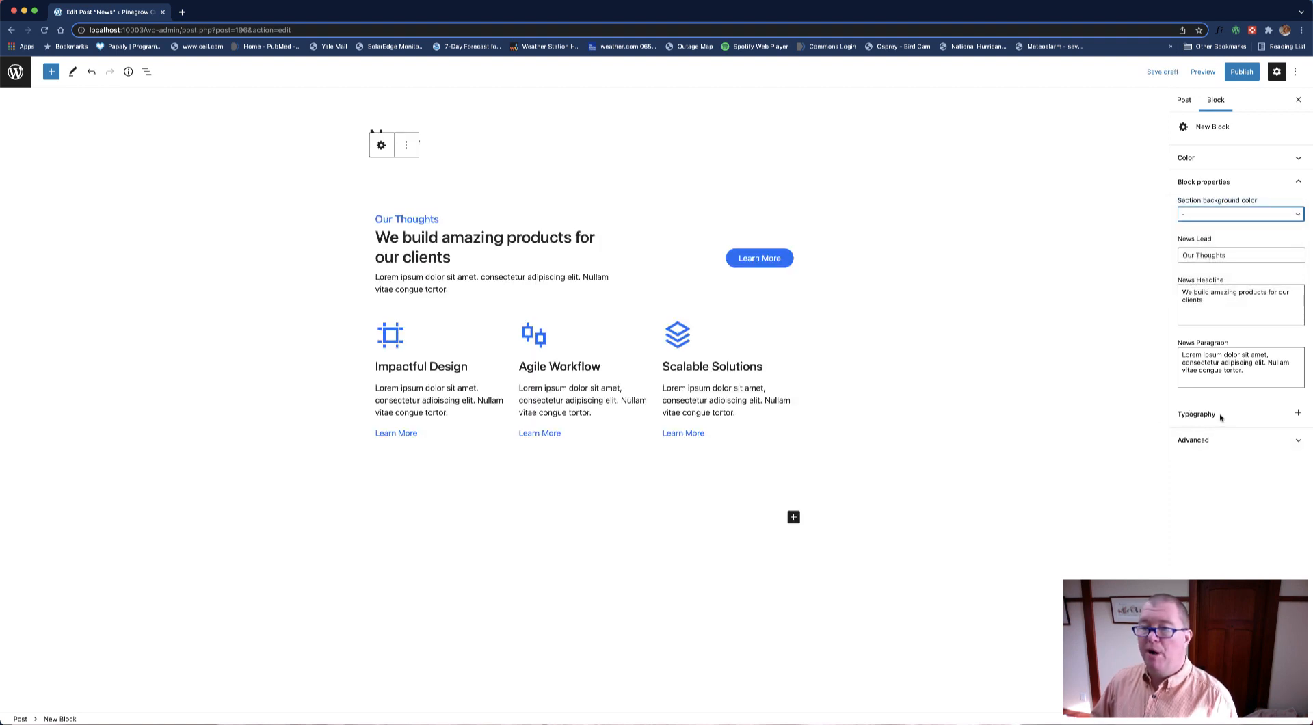
Set the news block's background to the default palette's light blue, #8ed1fc, using its native Color settings.
{"action": "left_click", "coordinate": [1186, 158]}
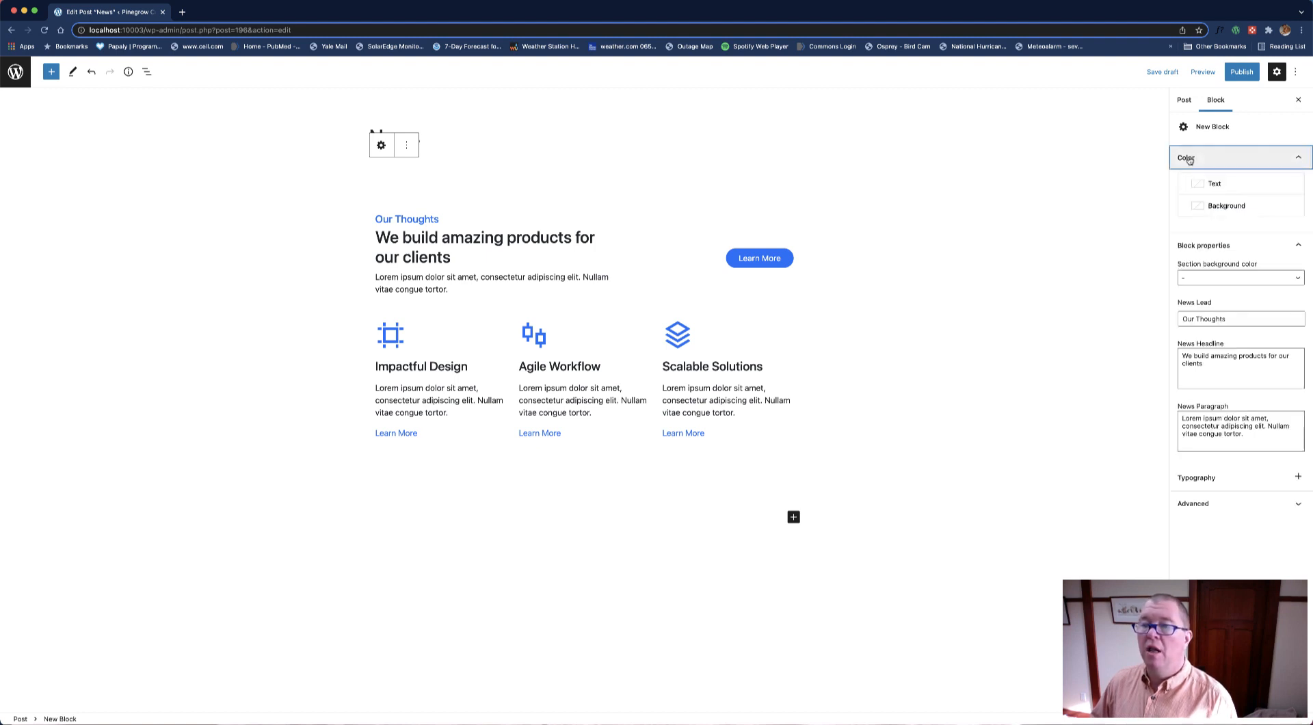
{"action": "left_click", "coordinate": [1223, 207]}
{"action": "left_click", "coordinate": [1089, 272]}
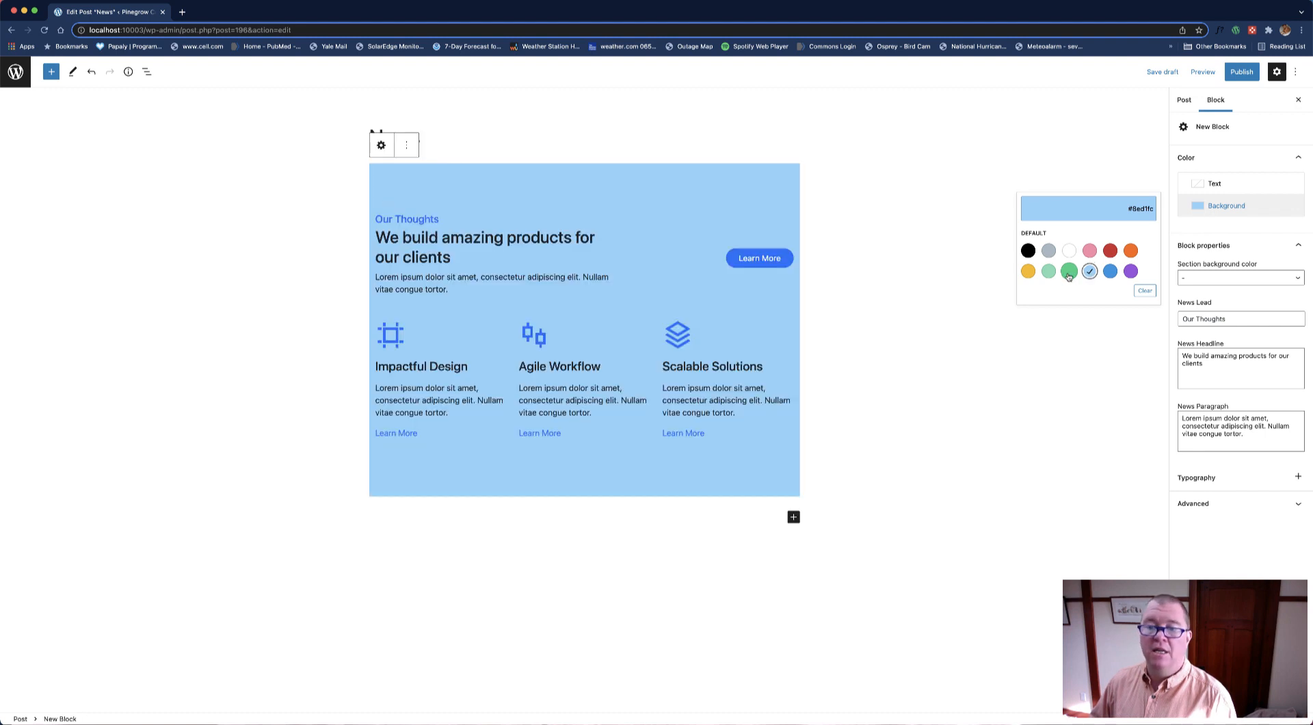
Set the news block's native background to the default palette's green, #00d084, and its section background color to primary.
{"action": "left_click", "coordinate": [1069, 272]}
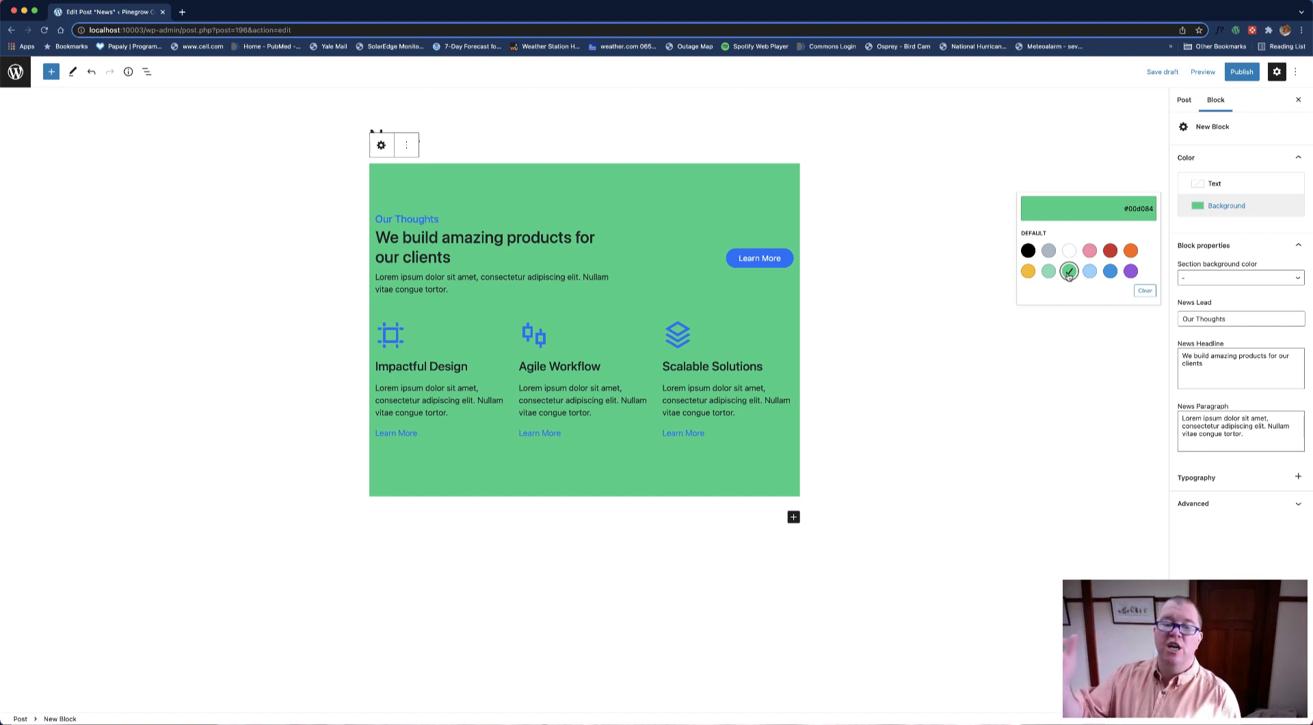
{"action": "left_click", "coordinate": [1216, 277]}
{"action": "left_click", "coordinate": [1210, 293]}
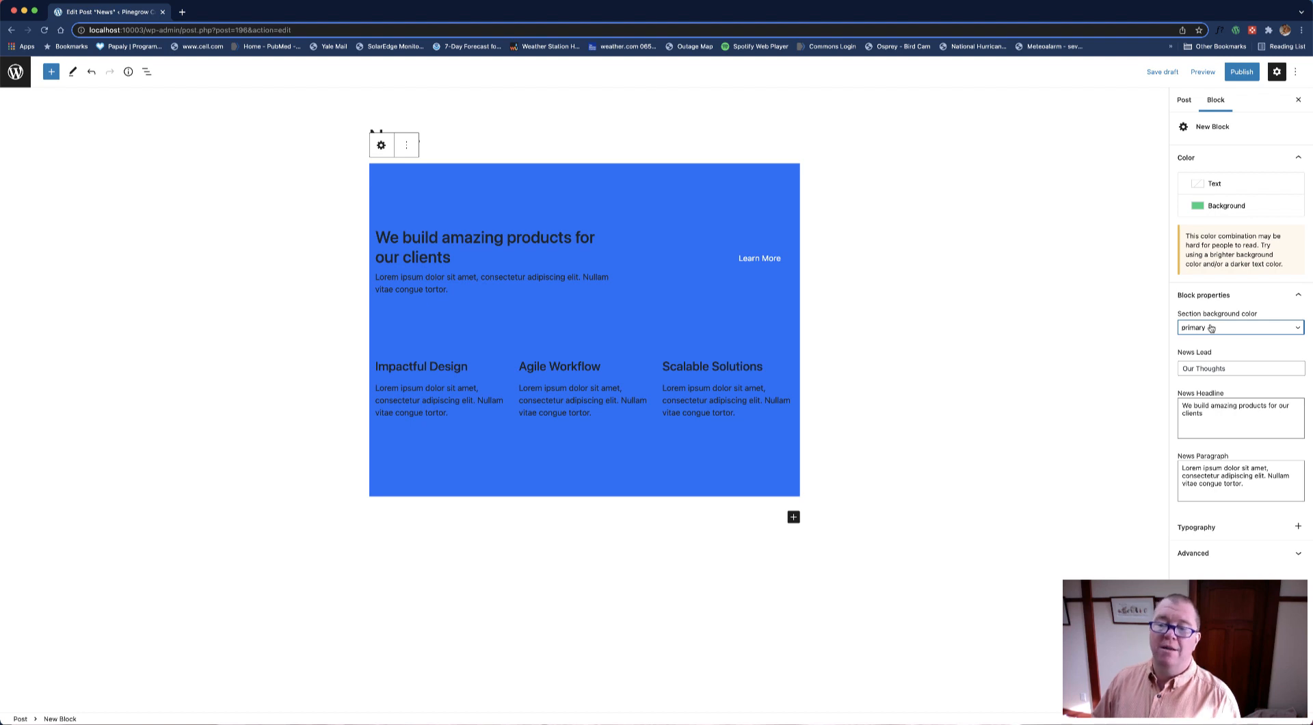
{"action": "key", "text": "super+s"}
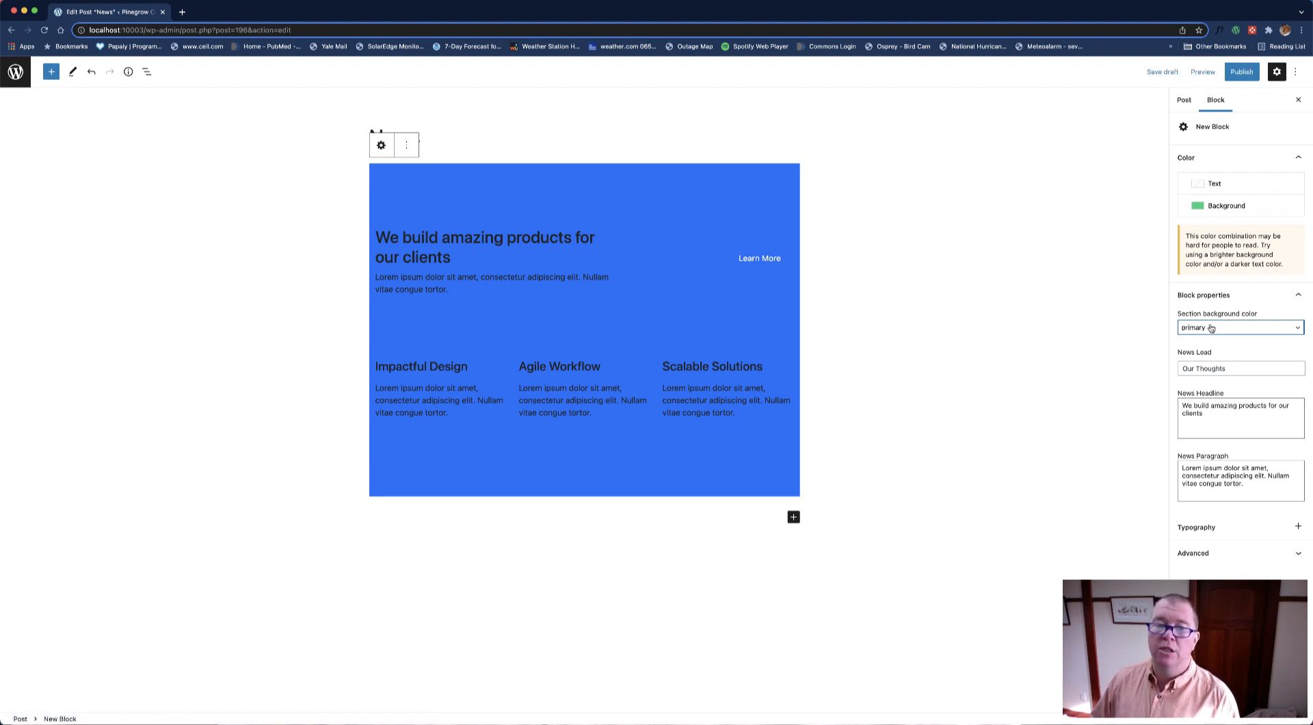
Reset the news block's section background color to the empty option and clear its native background color.
{"action": "left_click", "coordinate": [1211, 328]}
{"action": "left_click", "coordinate": [1210, 317]}
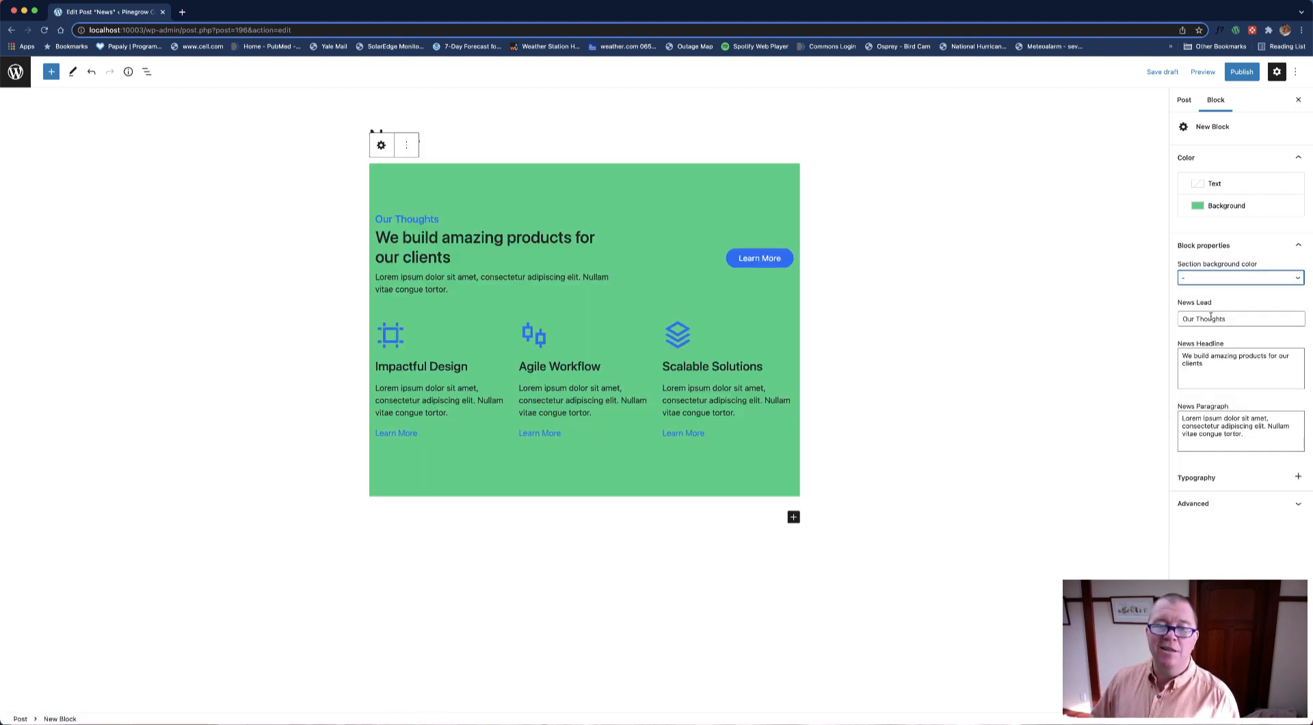
{"action": "left_click", "coordinate": [1199, 208]}
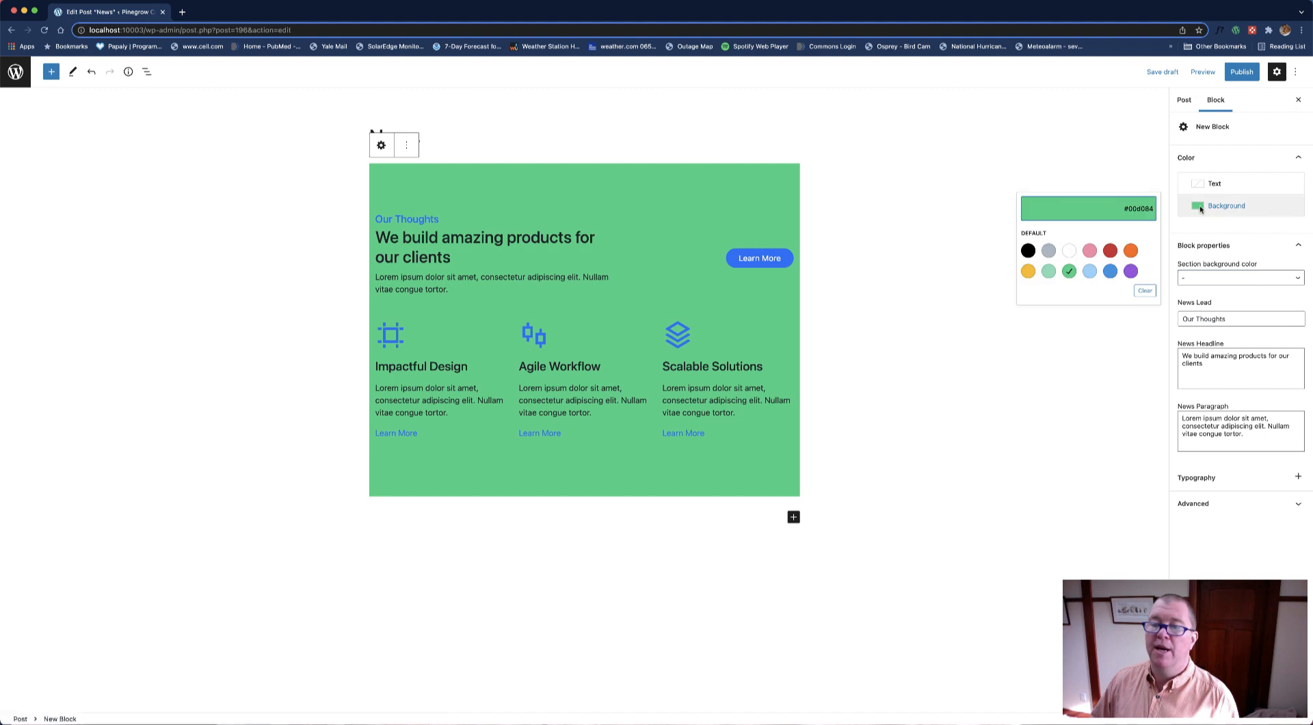
{"action": "left_click", "coordinate": [1143, 291]}
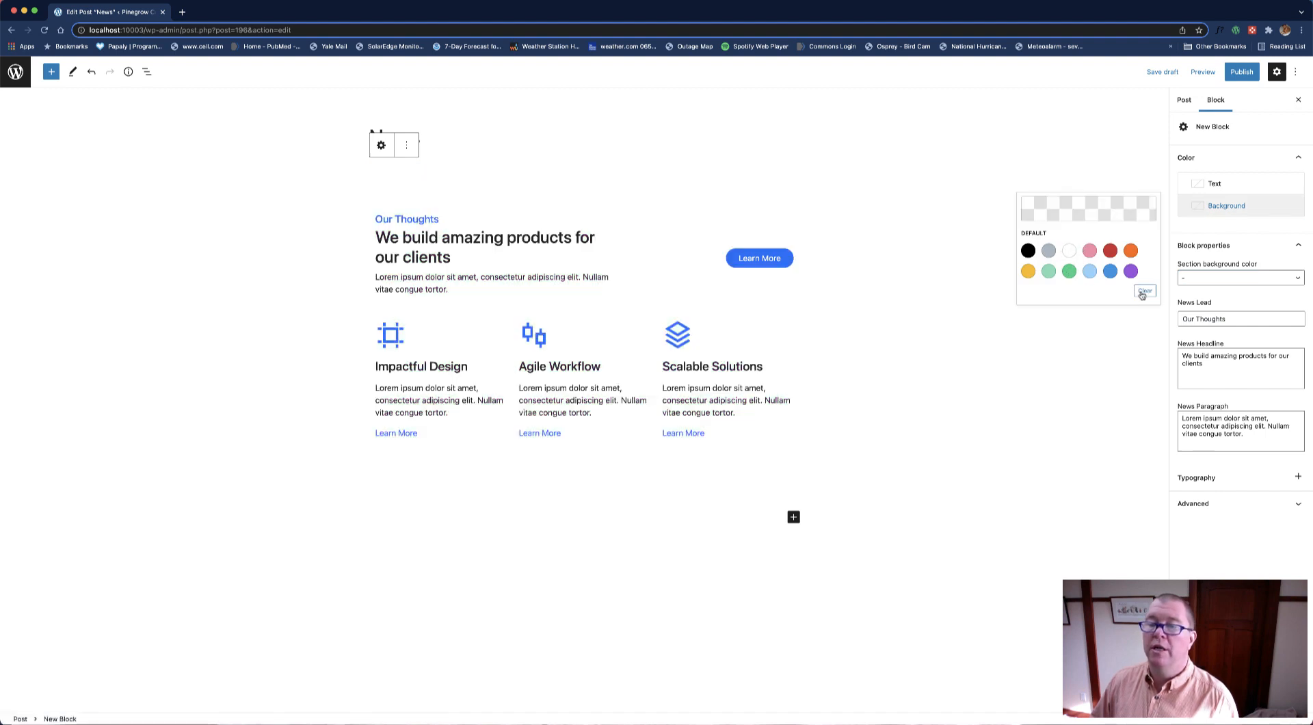
Try the default palette's green, #00d084, as the news block's text color, clear it, and collapse the Color settings.
{"action": "left_click", "coordinate": [1212, 186]}
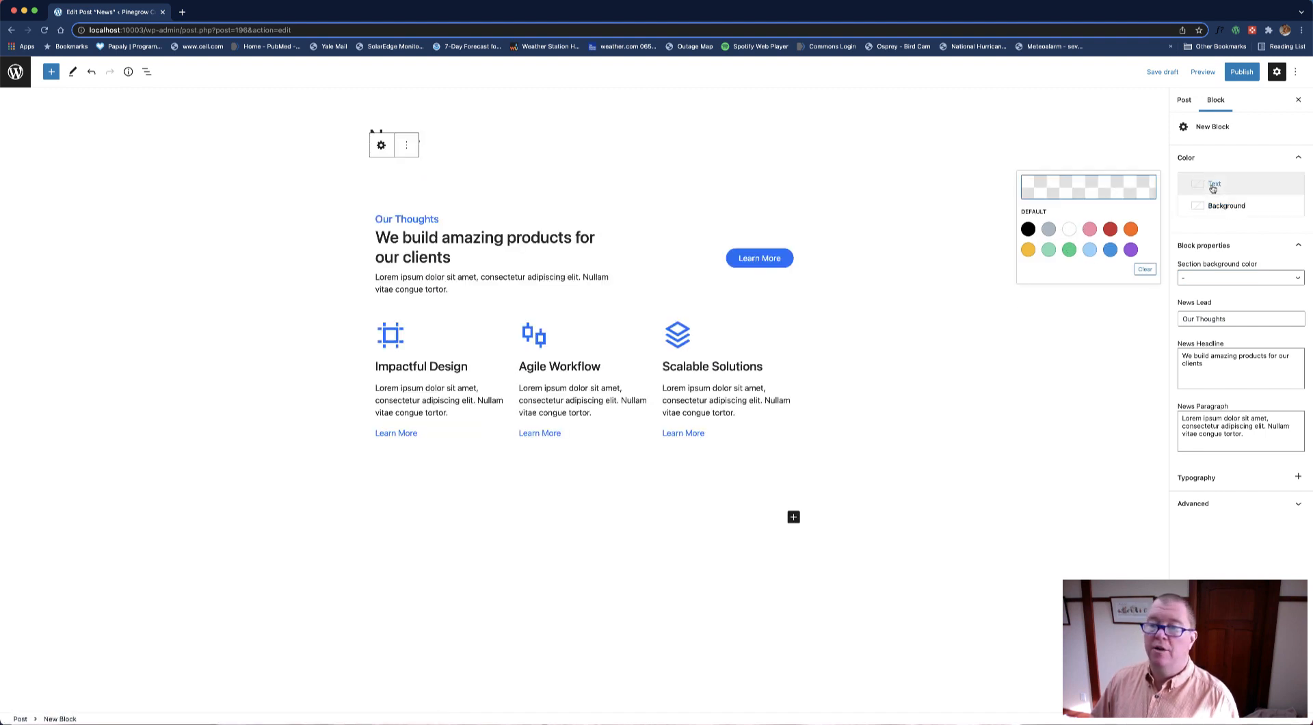
{"action": "left_click", "coordinate": [1069, 249]}
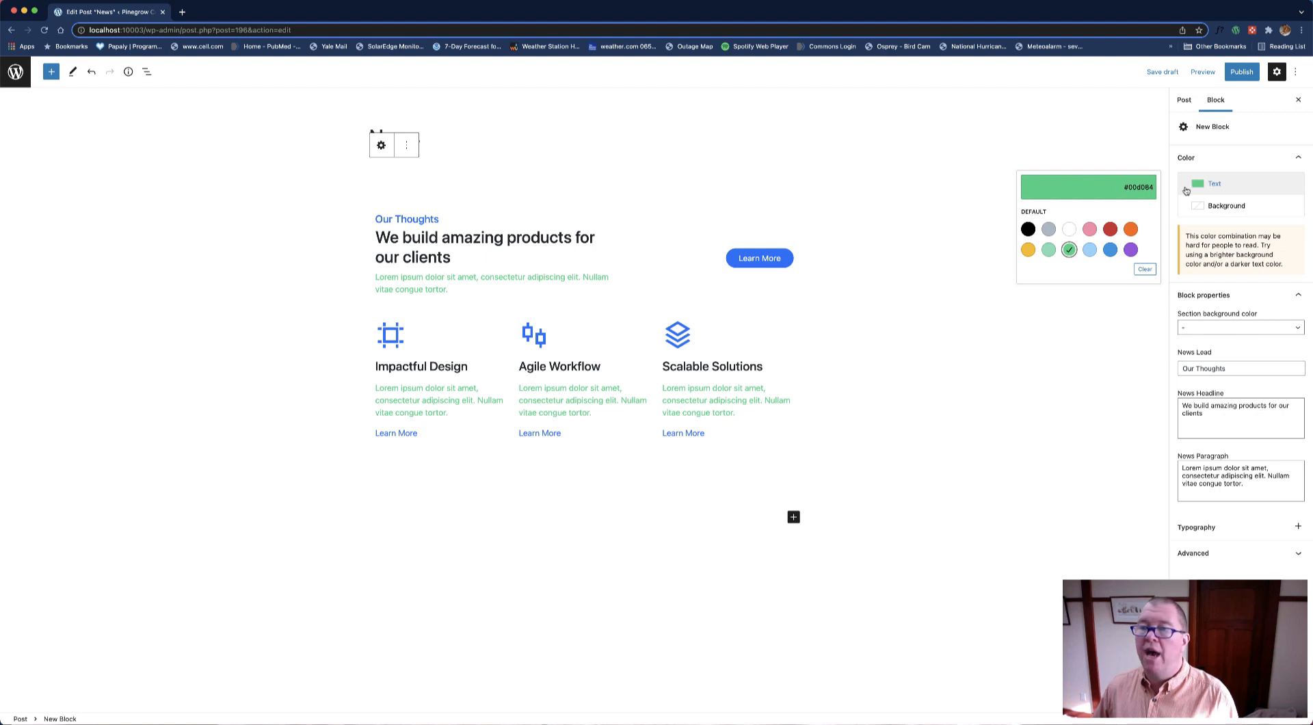
{"action": "left_click", "coordinate": [1146, 271]}
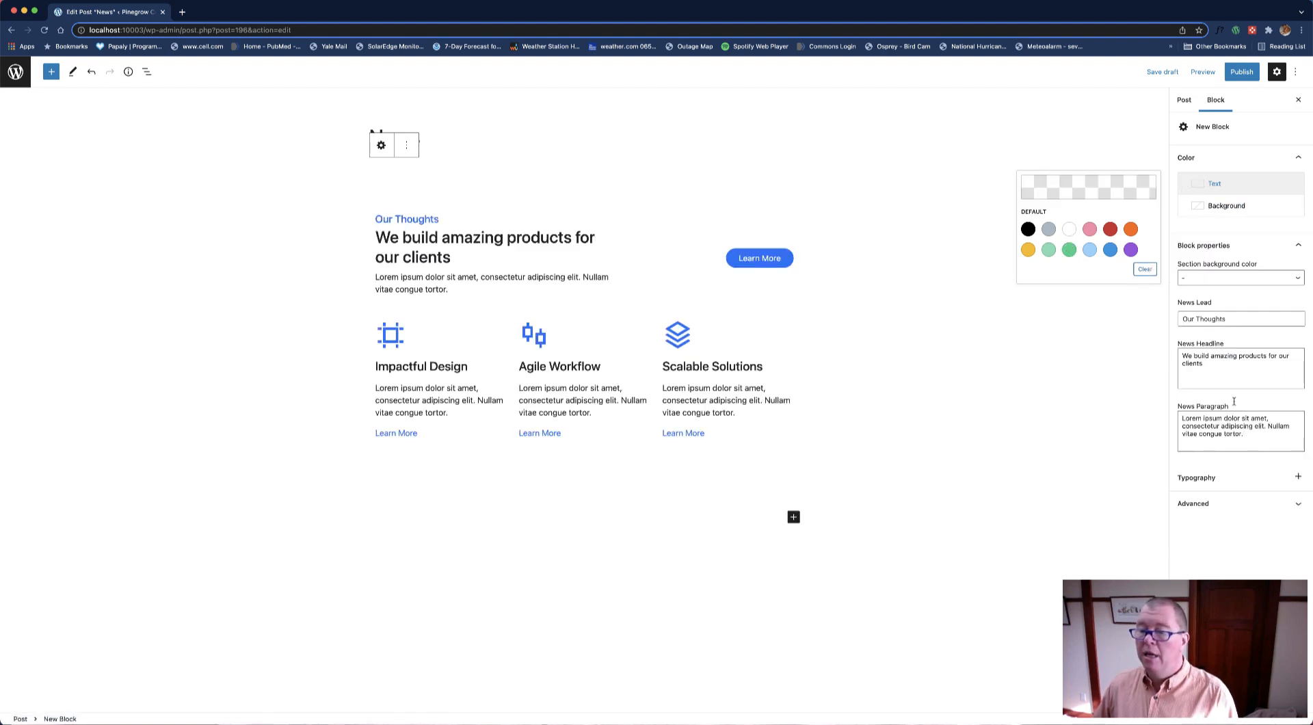
{"action": "left_click", "coordinate": [1223, 157]}
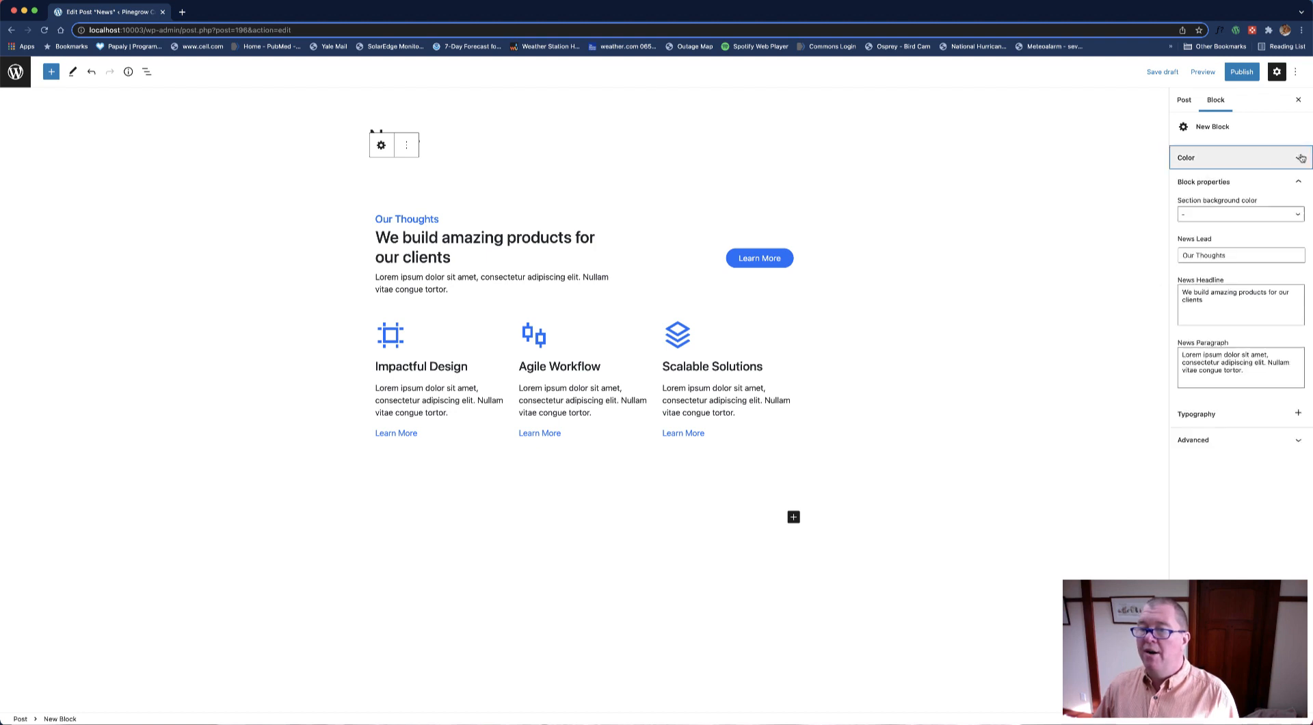
Test font sizes 36, 13 and 20 on the news block and reset all its typography settings.
{"action": "left_click", "coordinate": [1202, 413]}
{"action": "left_click", "coordinate": [1297, 412]}
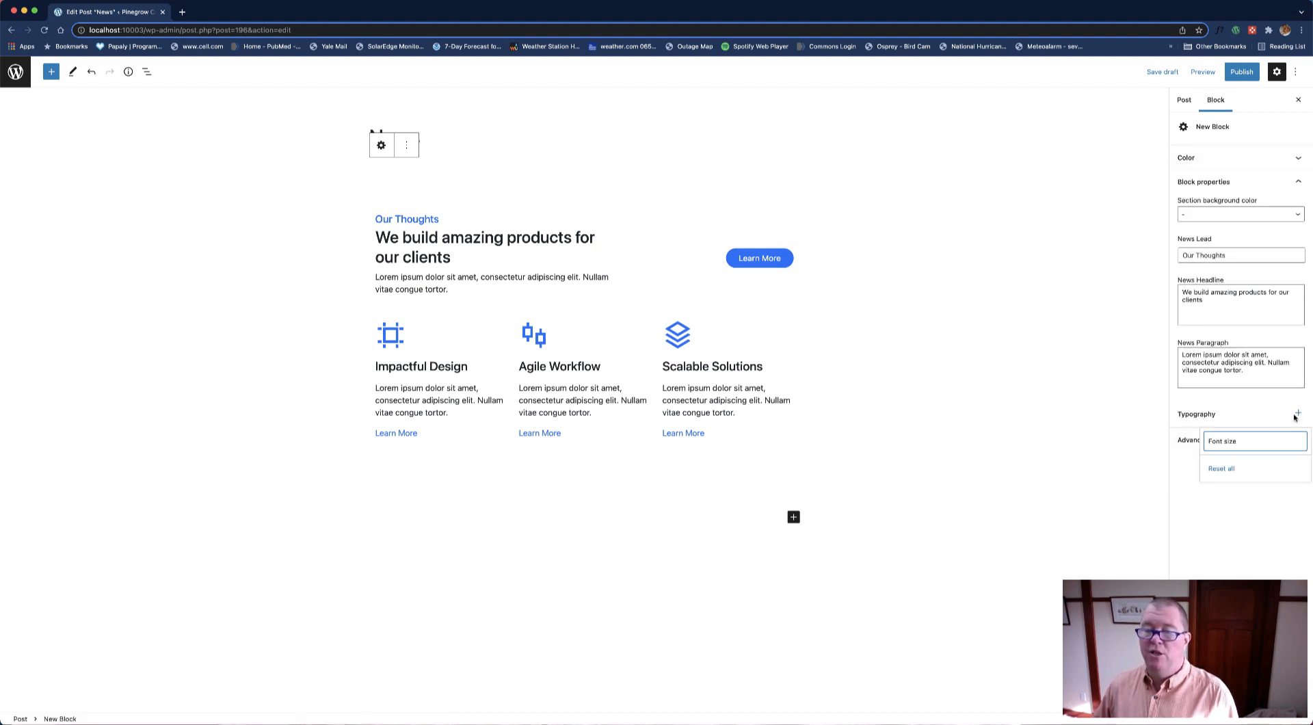
{"action": "left_click", "coordinate": [1250, 444]}
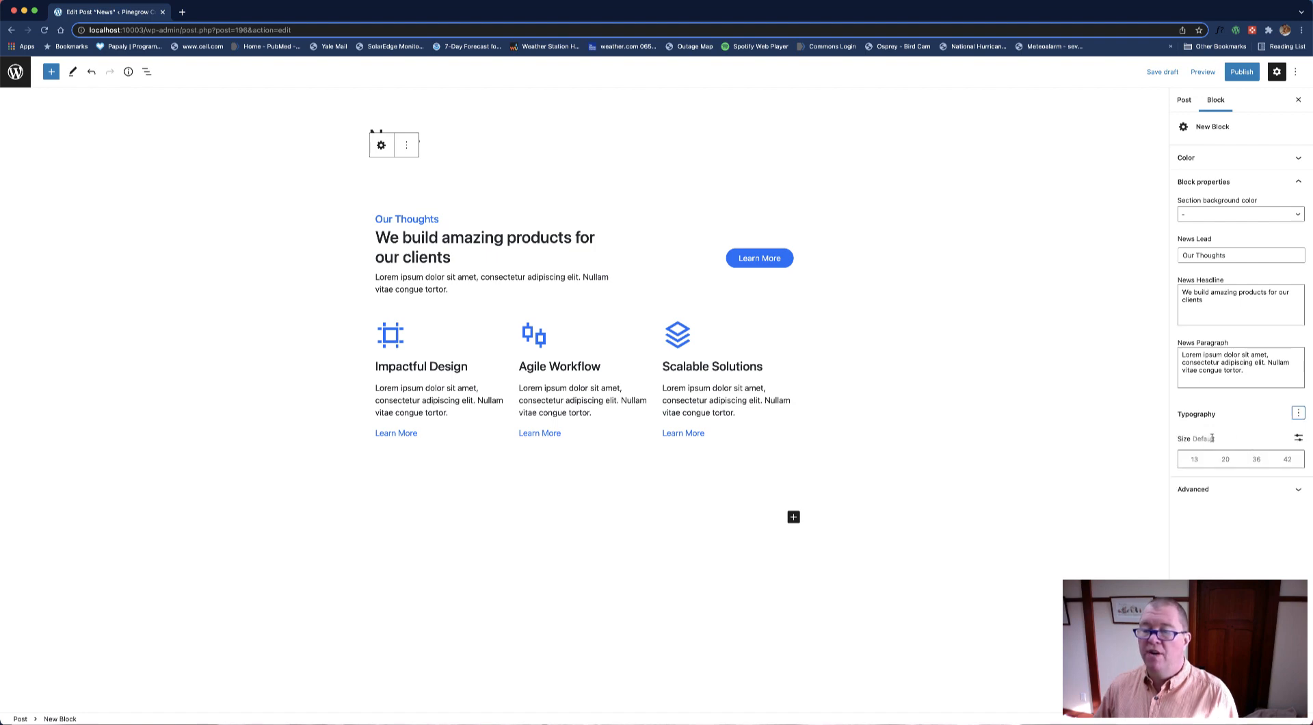
{"action": "left_click", "coordinate": [1257, 458]}
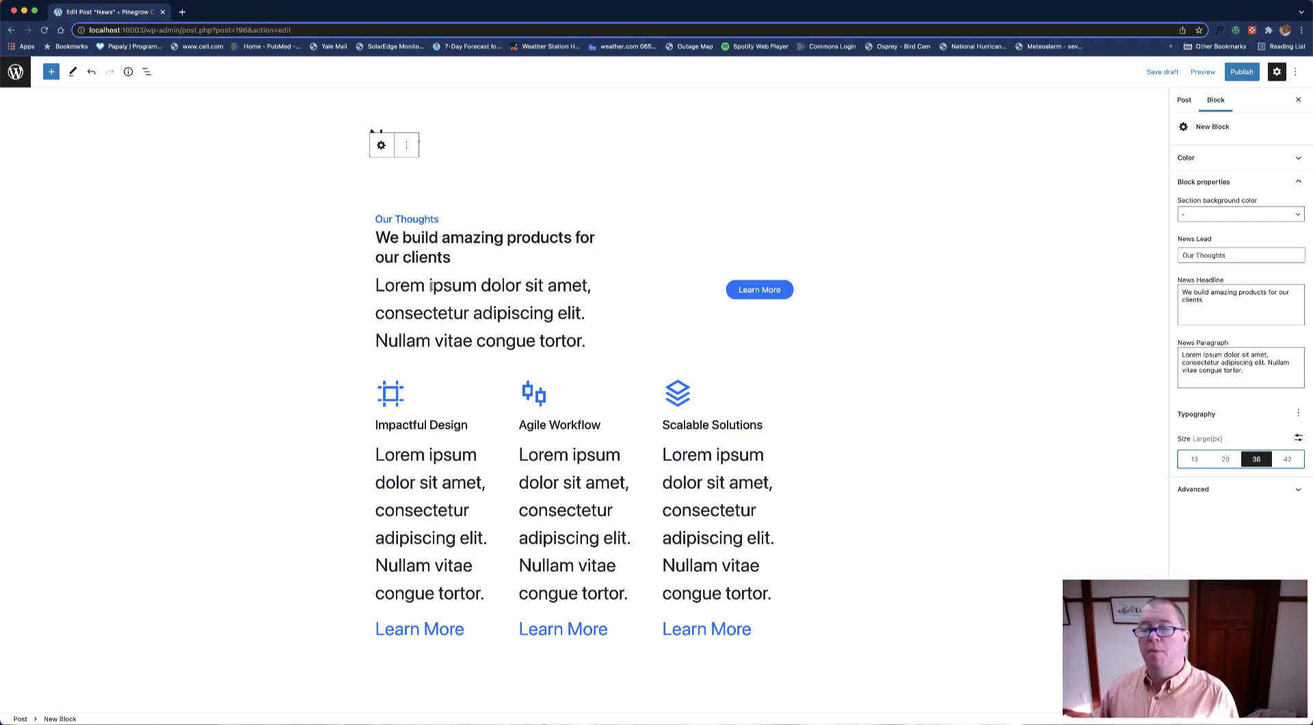
{"action": "left_click", "coordinate": [1195, 459]}
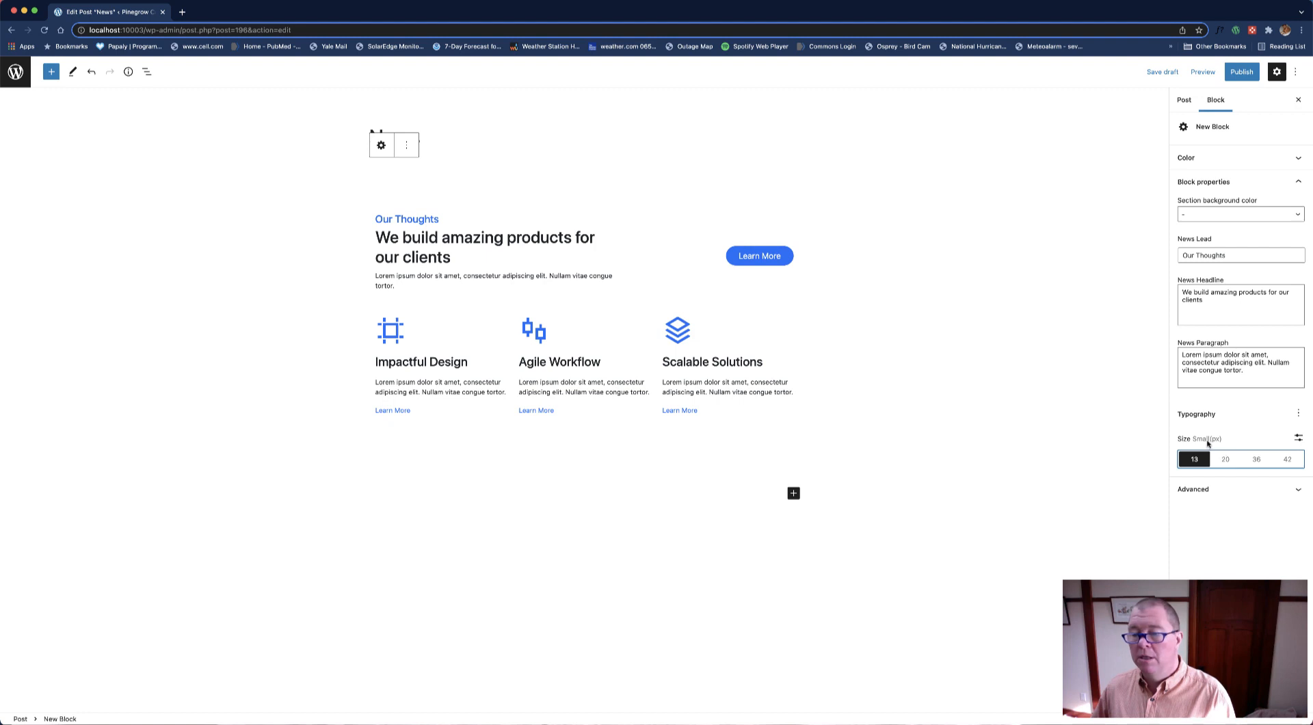
{"action": "left_click", "coordinate": [1299, 438]}
{"action": "left_click", "coordinate": [1298, 438]}
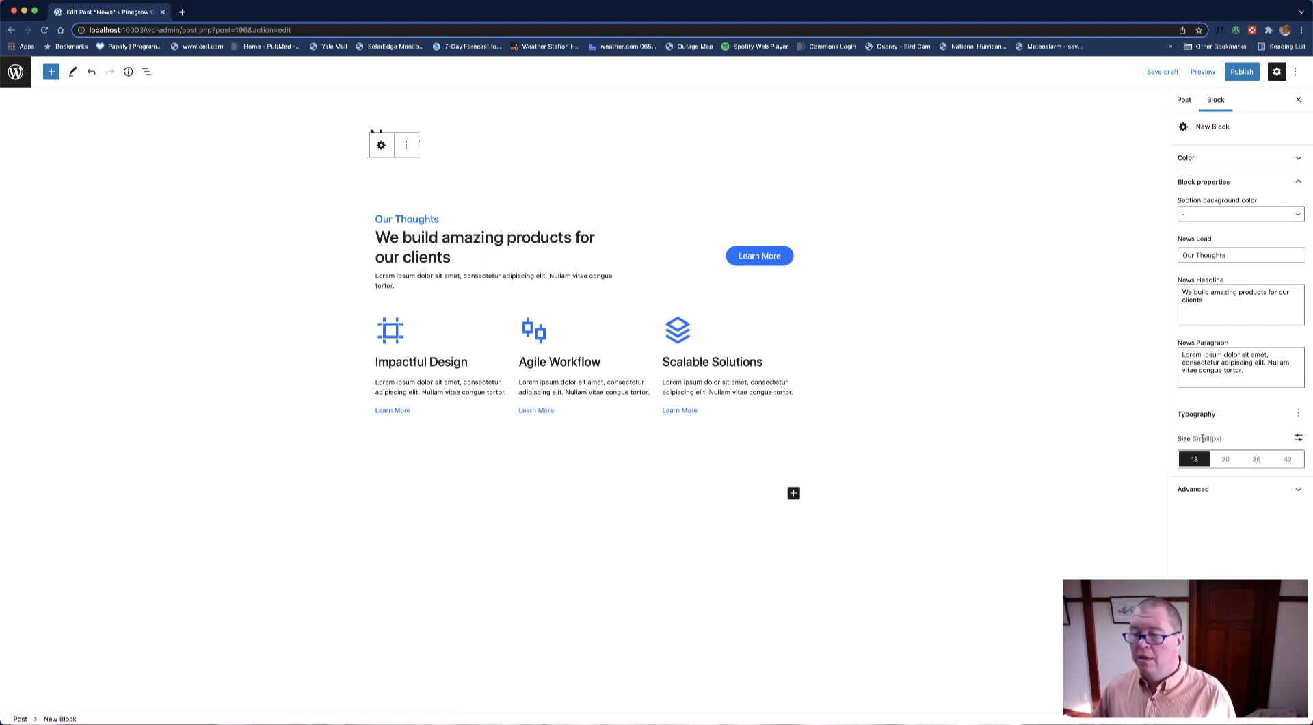
{"action": "left_click", "coordinate": [1225, 460]}
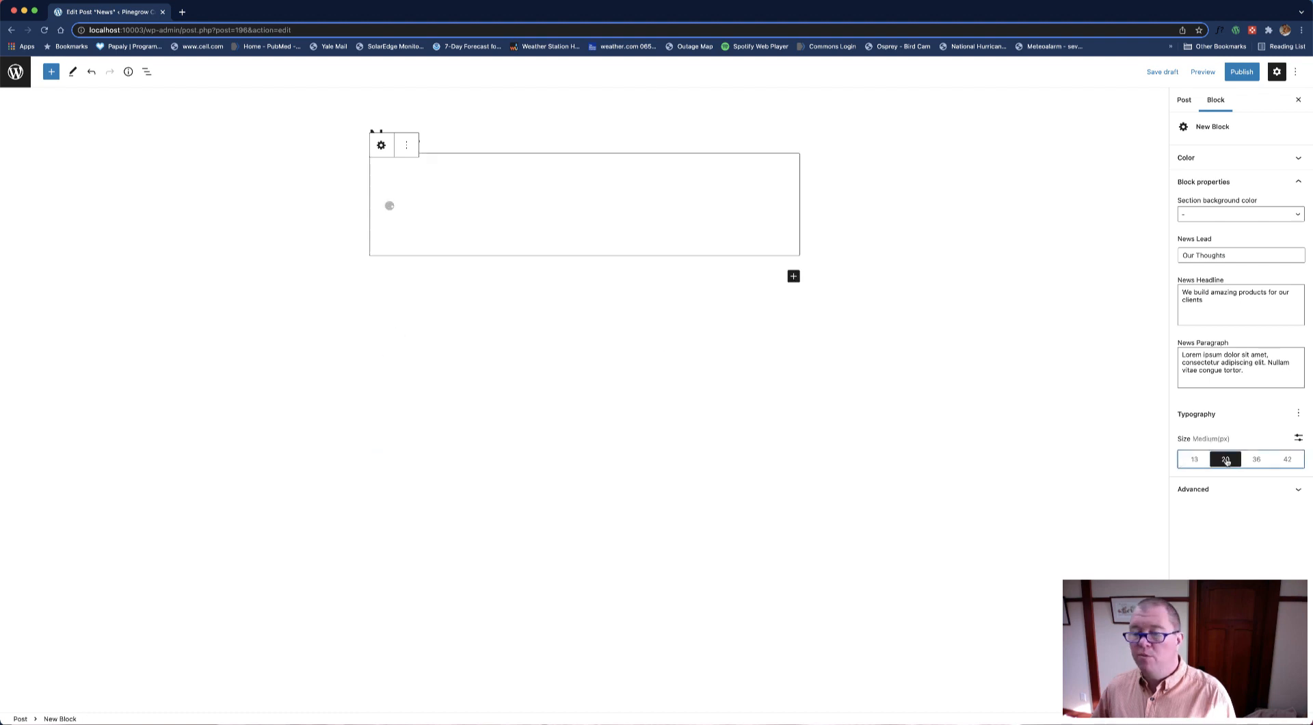
{"action": "left_click", "coordinate": [1297, 414]}
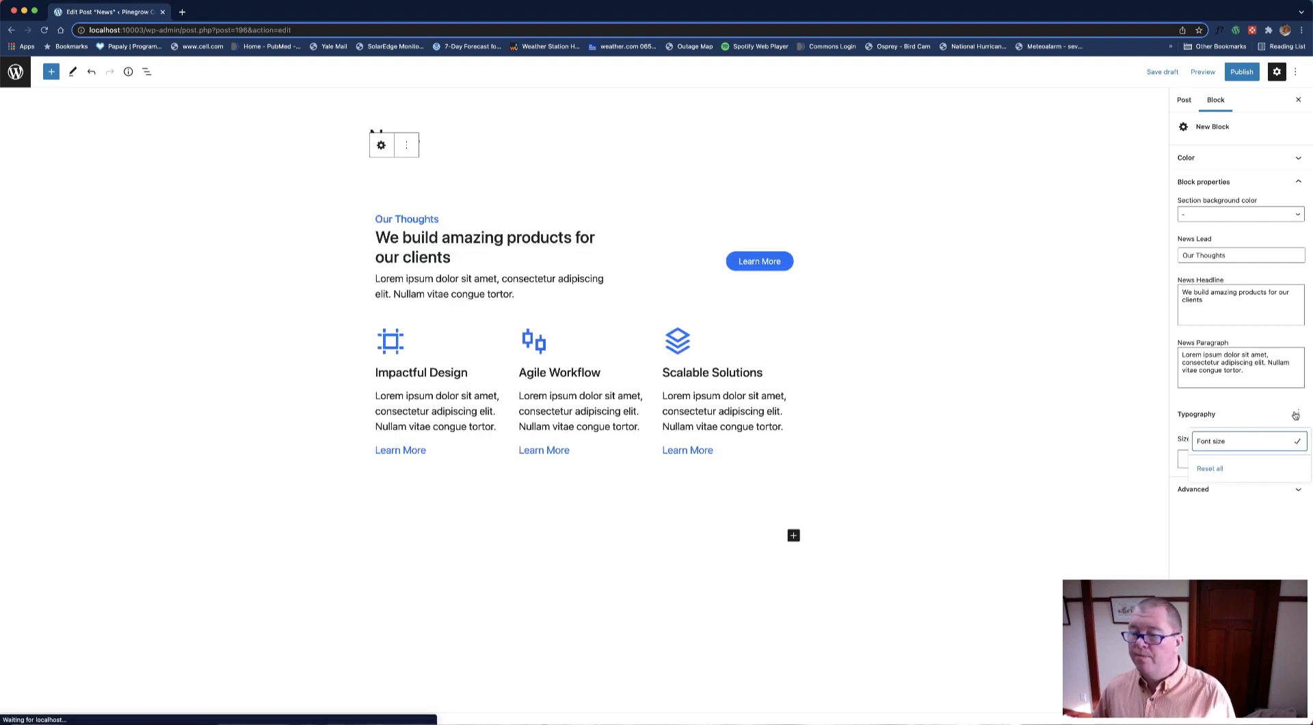
{"action": "left_click", "coordinate": [1213, 469]}
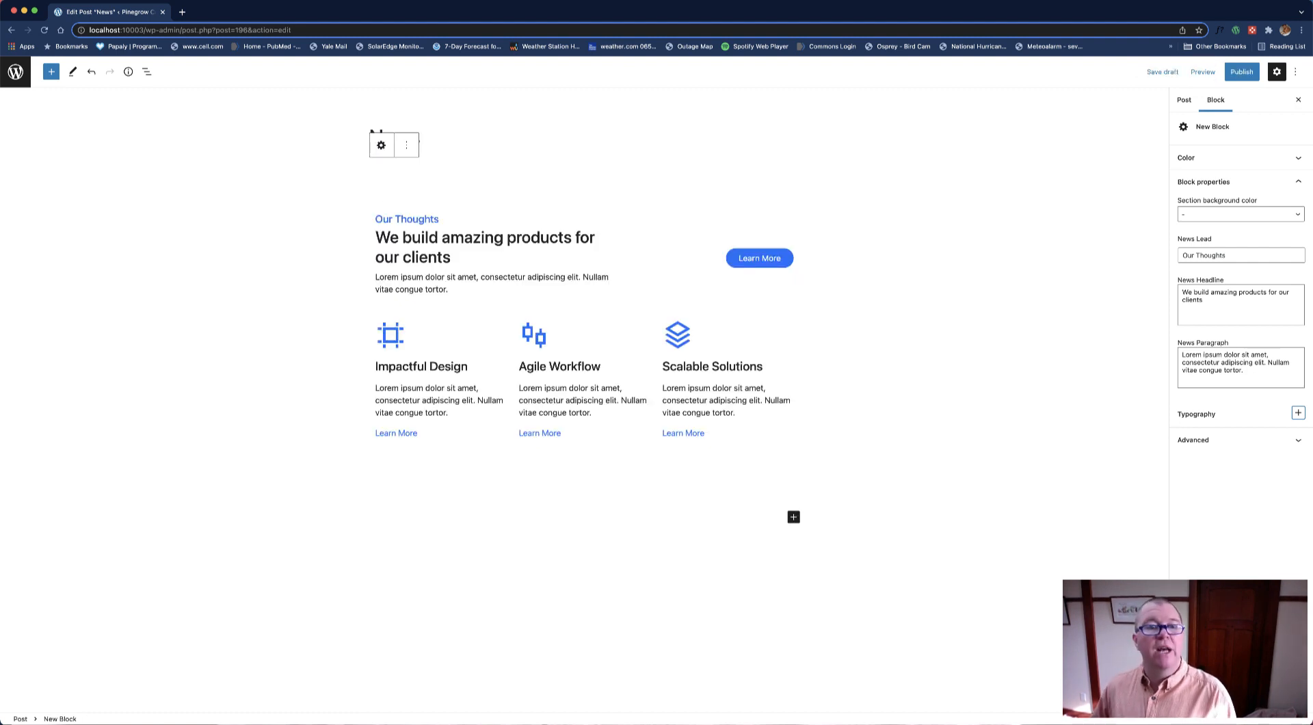
Switch to Pinegrow and add a second block attribute with the ID lead_color to the Our Approach h2.
{"action": "key", "text": "ctrl+Up"}
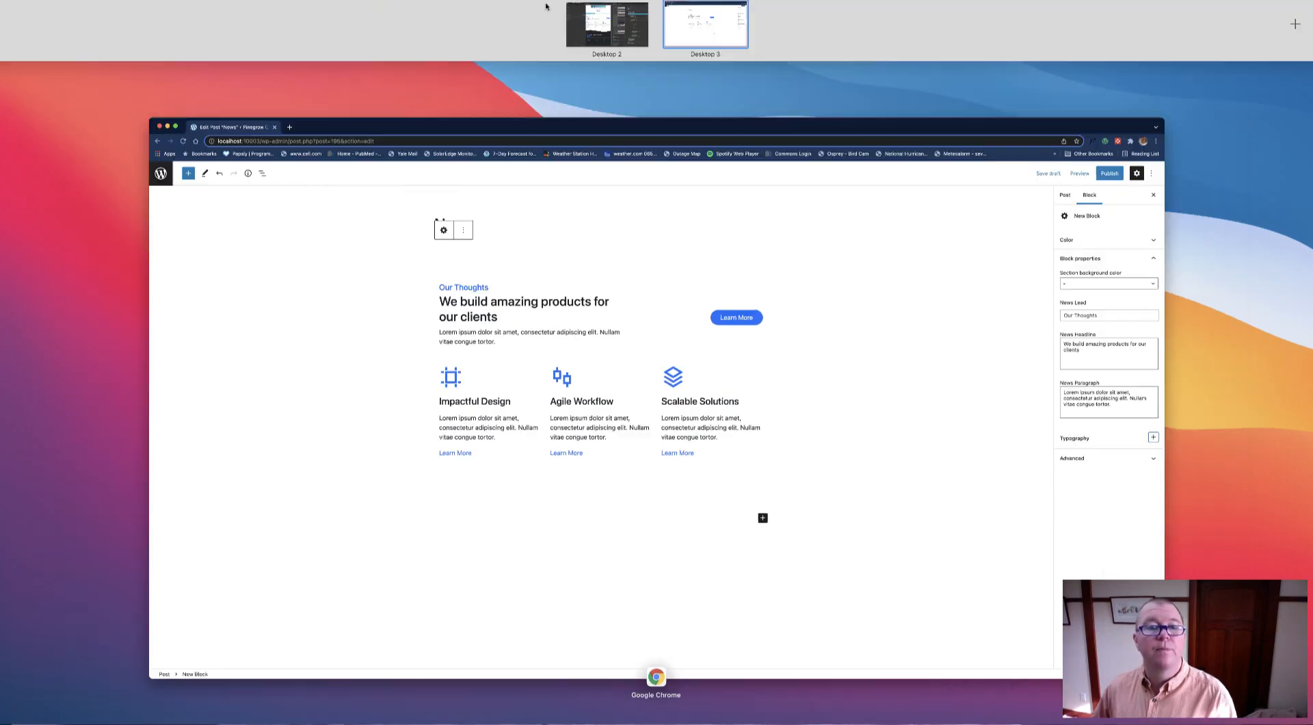
{"action": "left_click", "coordinate": [616, 23]}
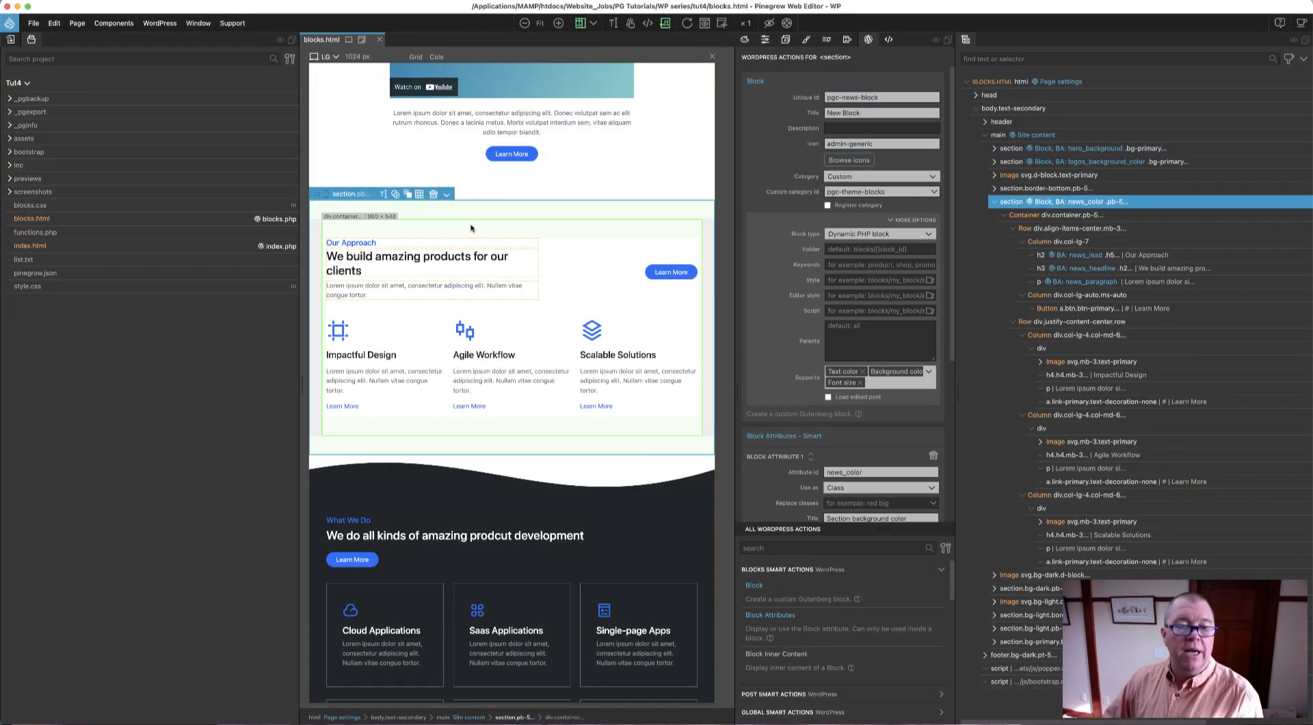
{"action": "left_click", "coordinate": [383, 242]}
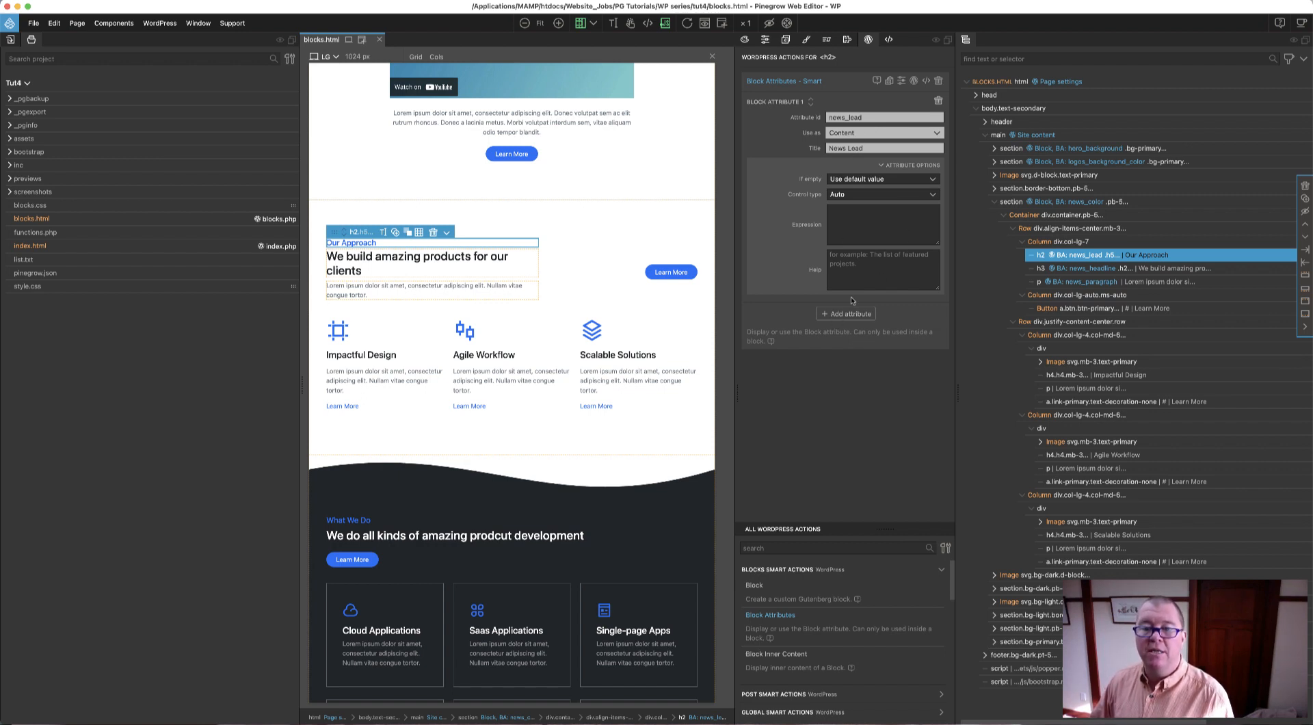
{"action": "left_click", "coordinate": [906, 166]}
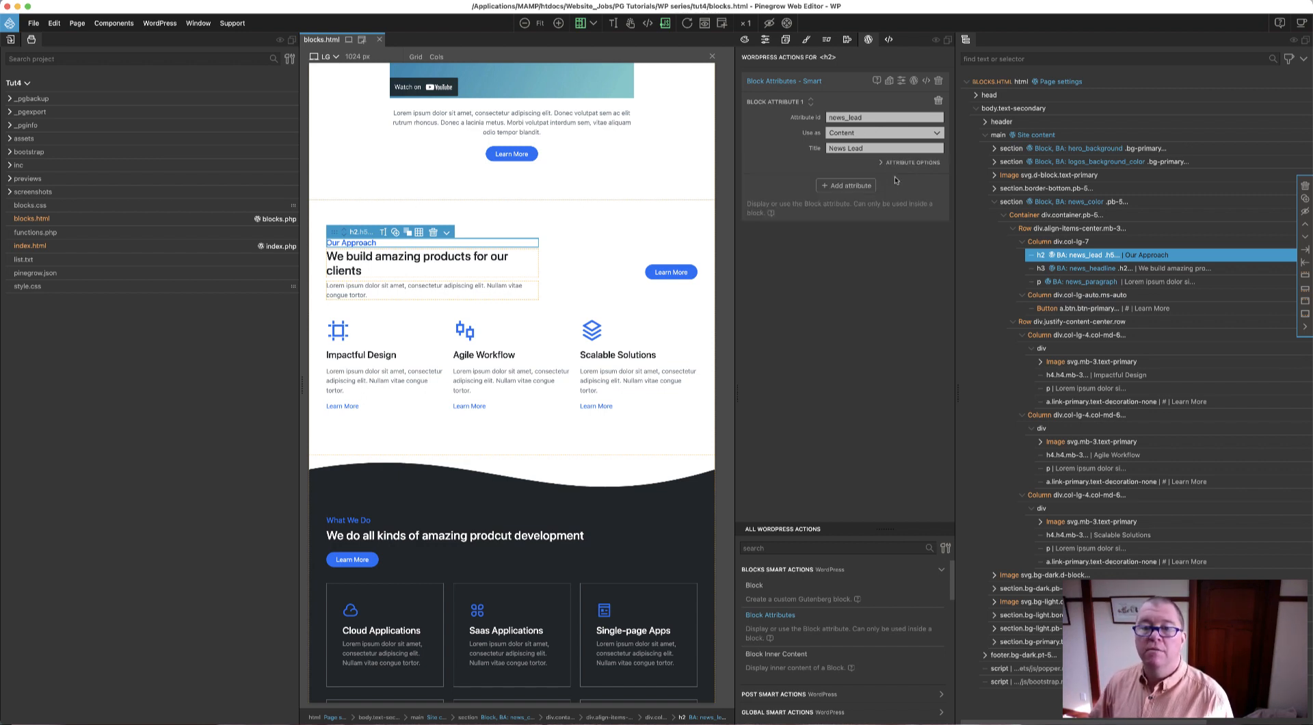
{"action": "left_click", "coordinate": [859, 183]}
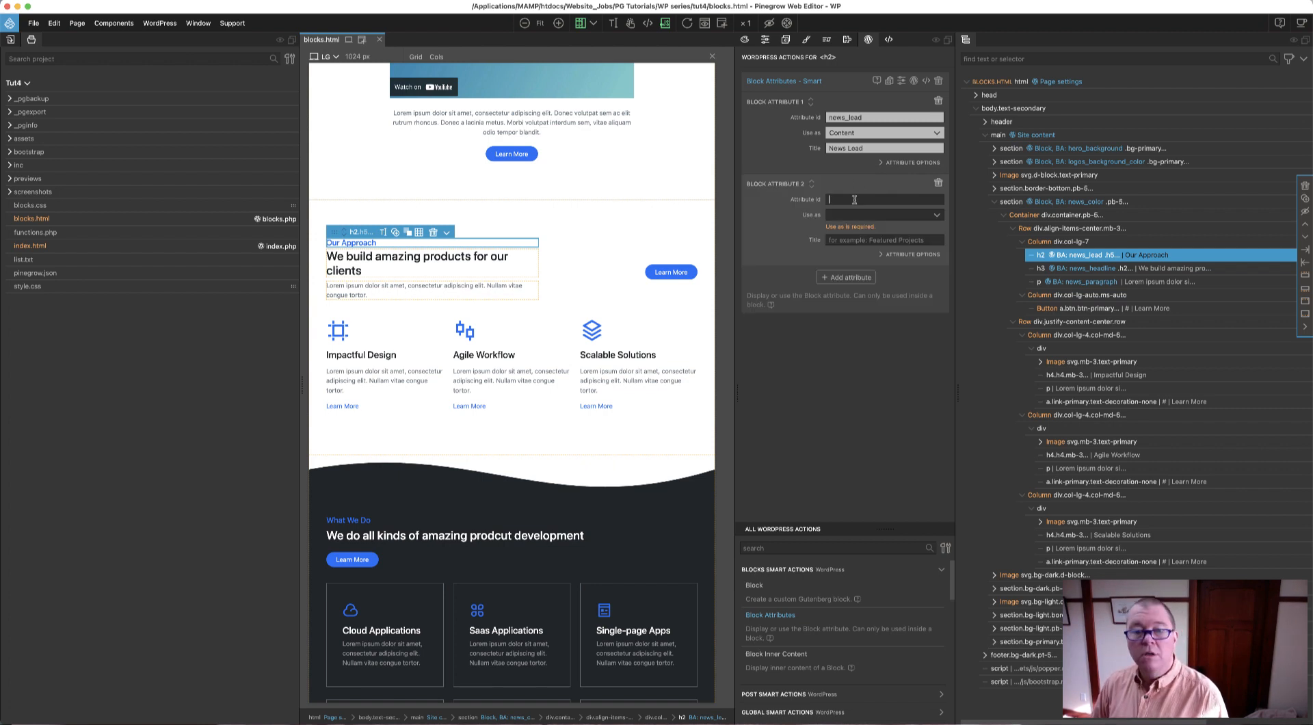
{"action": "left_click", "coordinate": [854, 199]}
{"action": "type", "text": "lead_"}
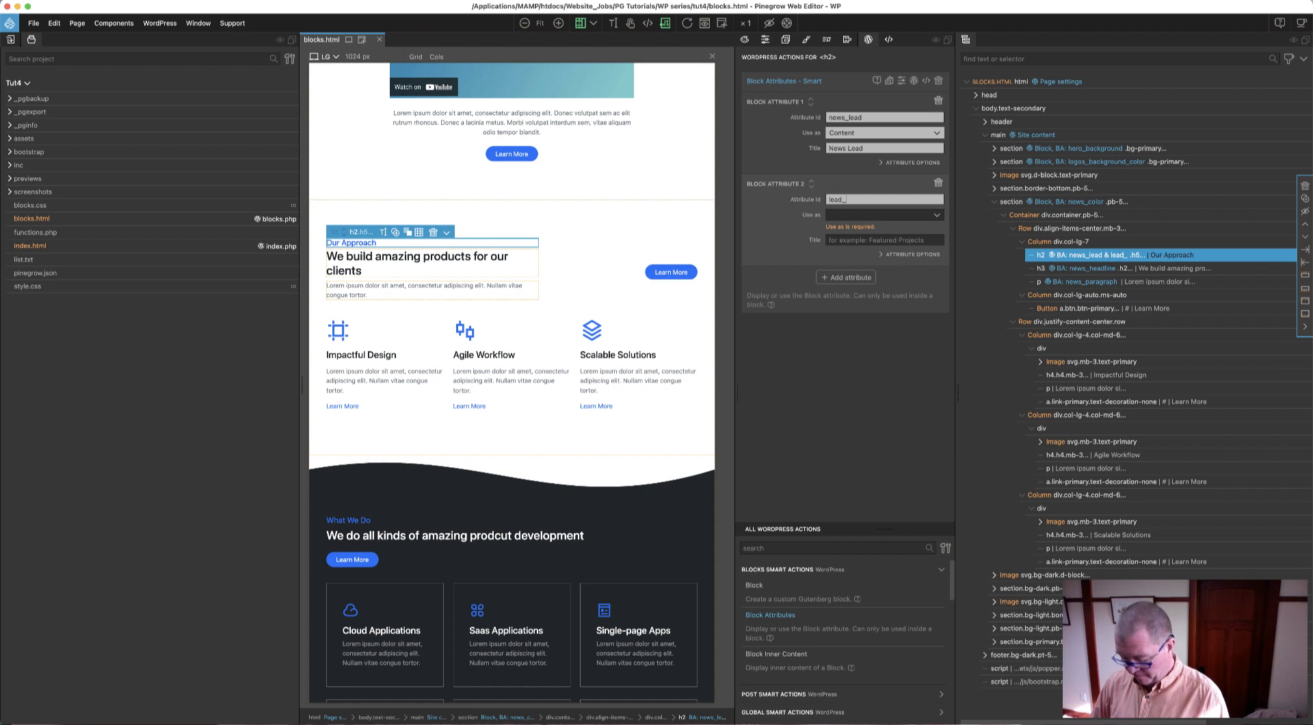
{"action": "type", "text": "colo"}
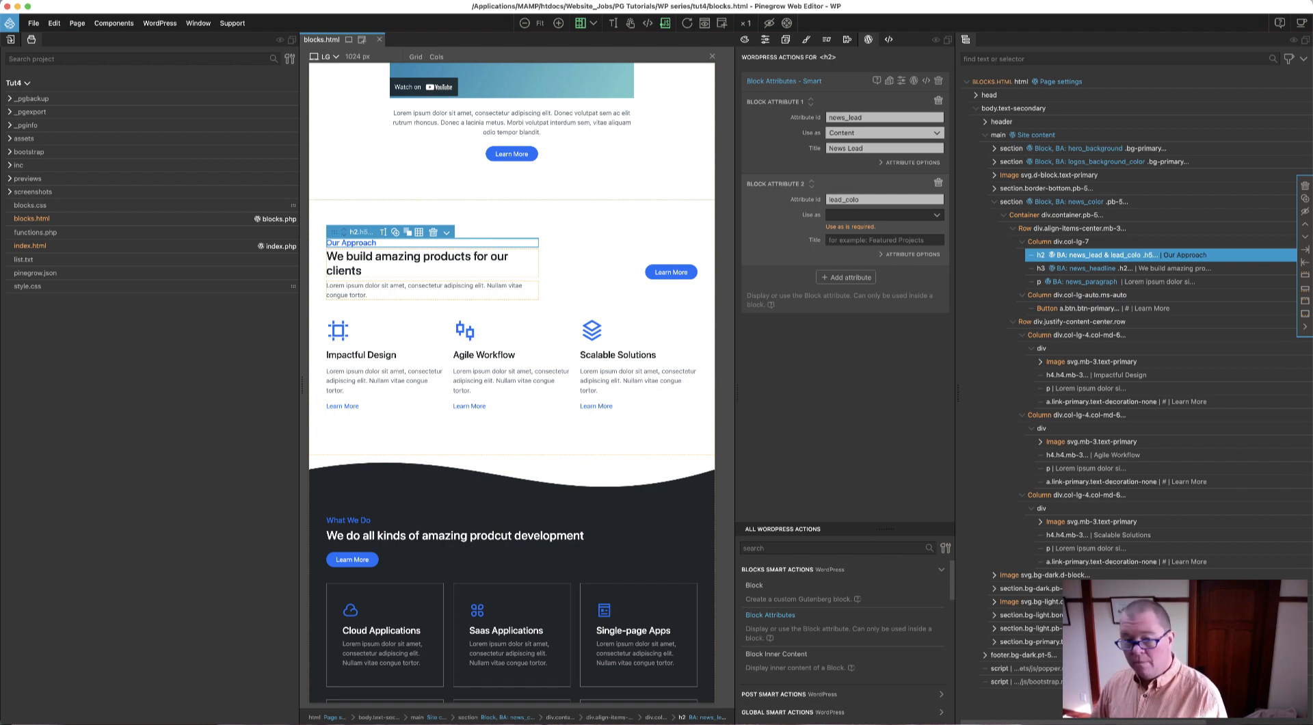
{"action": "type", "text": "r"}
Make the lead_color attribute a Class that replaces text-primary, and title it Lead Color.
{"action": "left_click", "coordinate": [856, 214]}
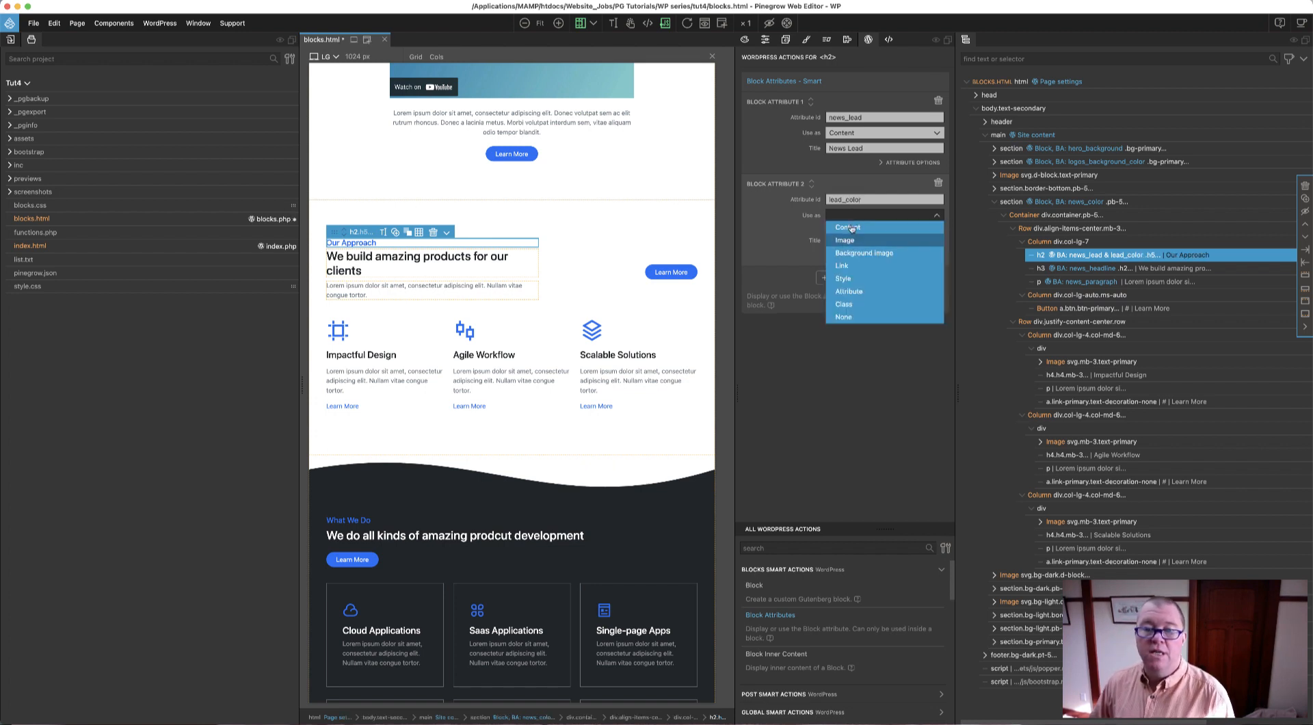
{"action": "left_click", "coordinate": [845, 303]}
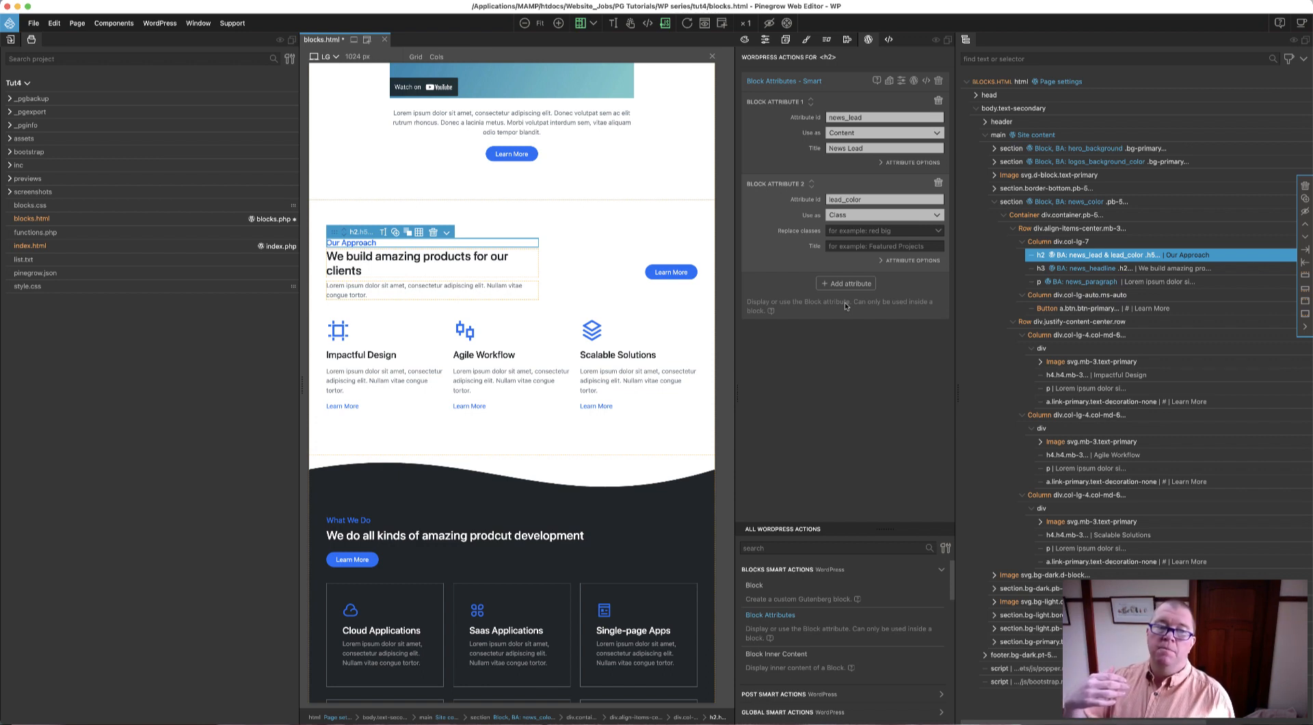
{"action": "left_click", "coordinate": [879, 231]}
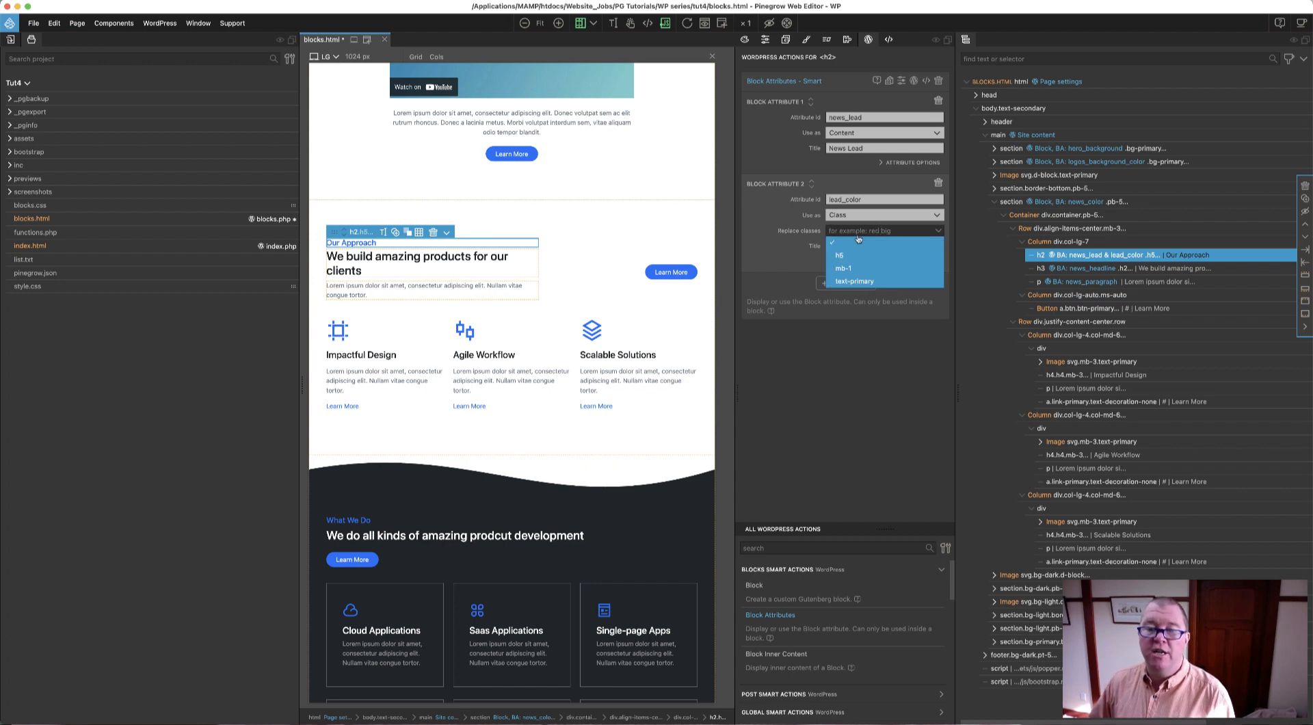
{"action": "left_click", "coordinate": [864, 282]}
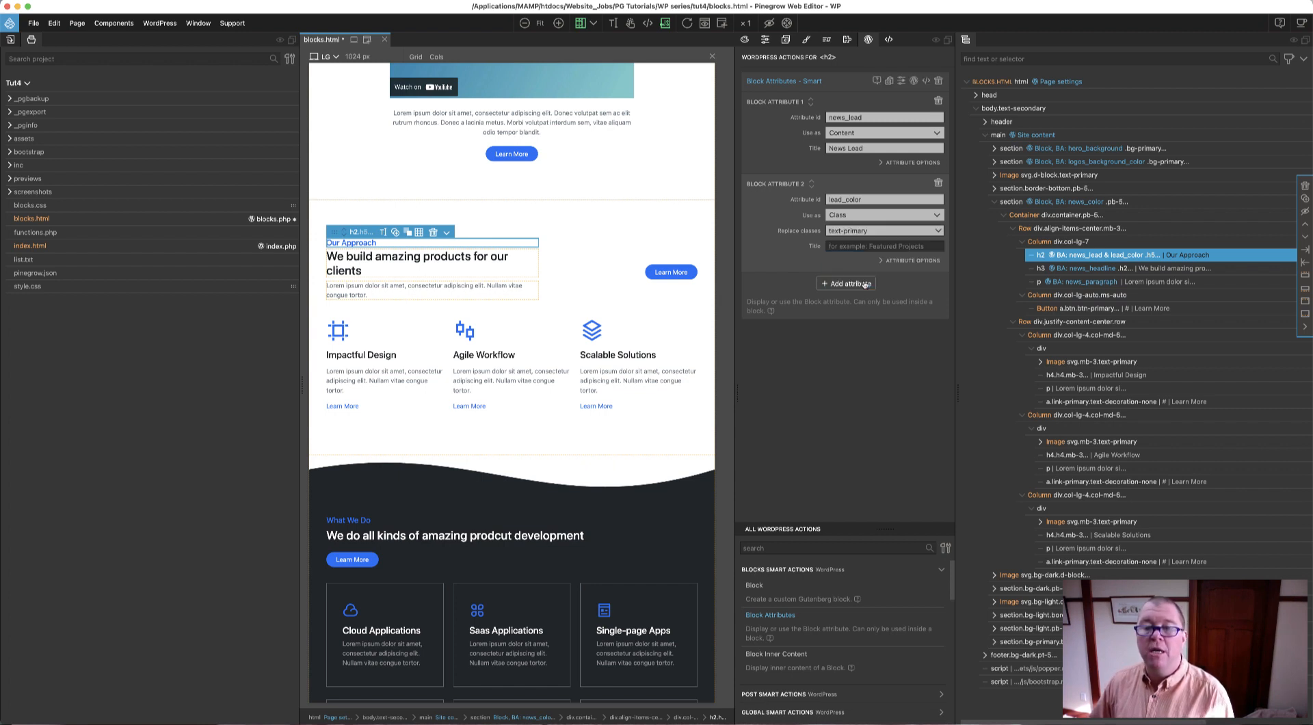
{"action": "left_click", "coordinate": [856, 247]}
{"action": "type", "text": "Lead "}
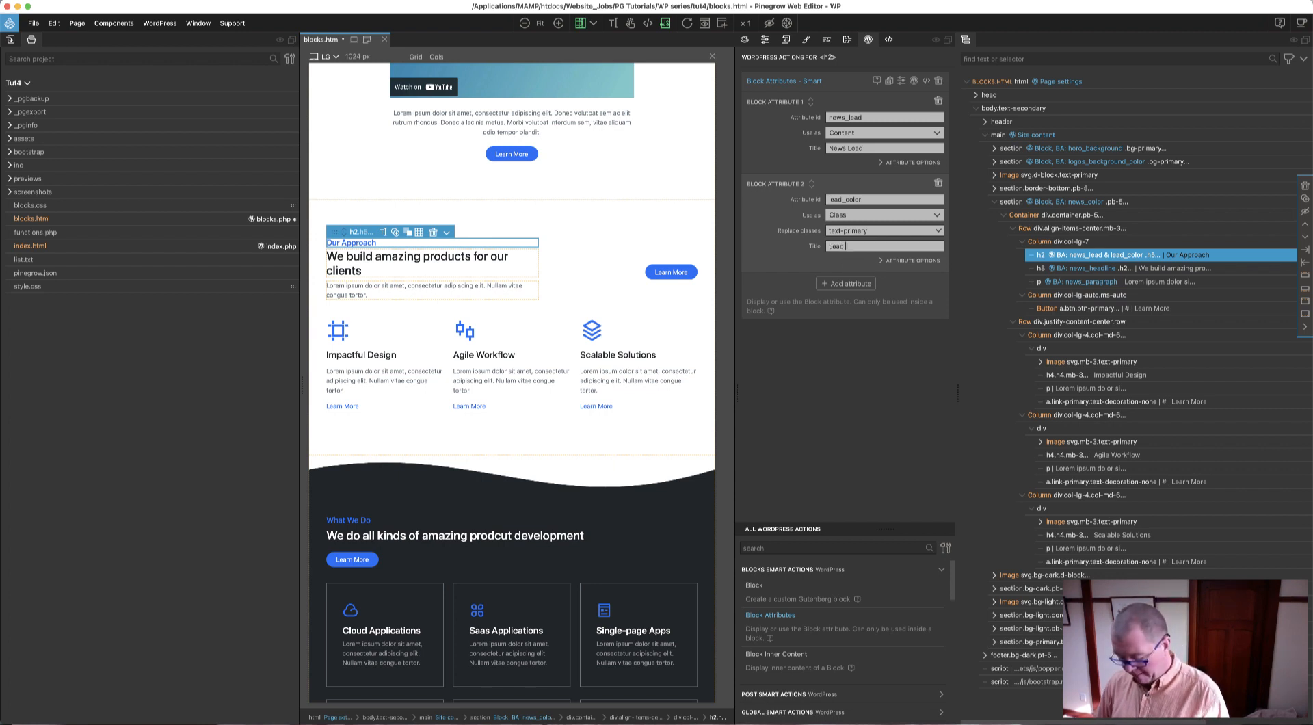
{"action": "type", "text": "Color"}
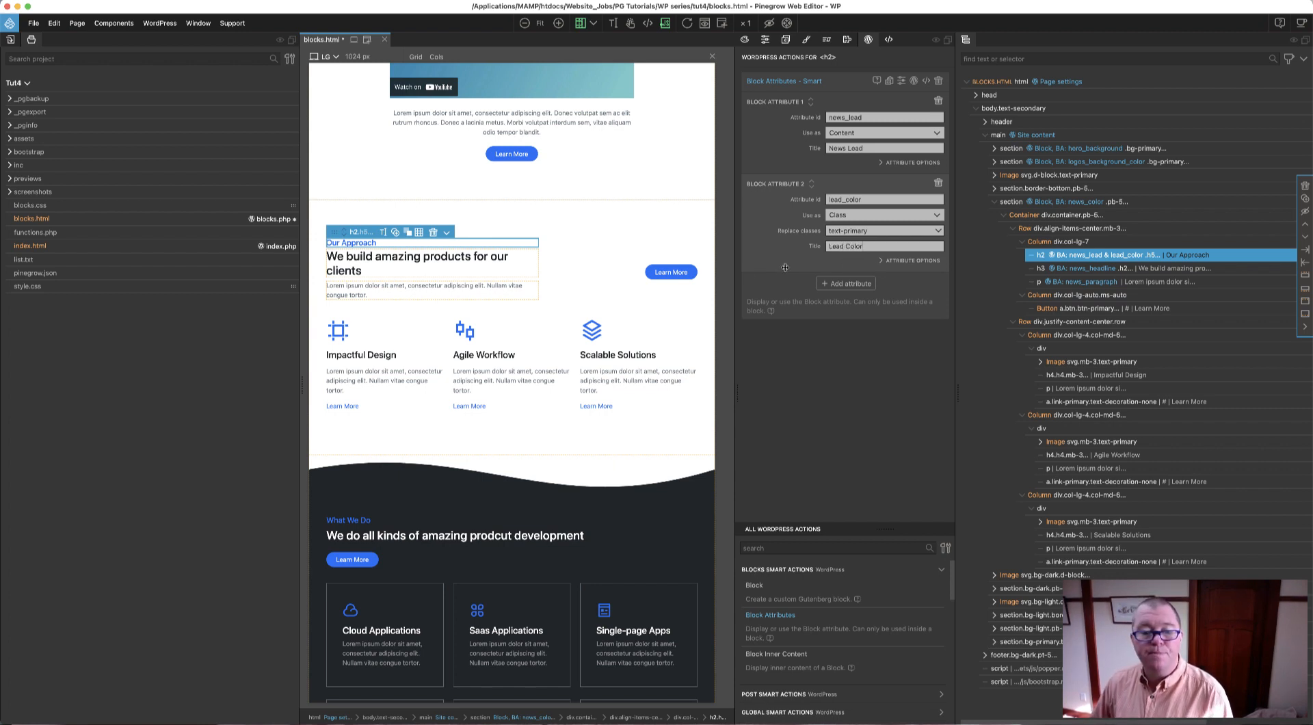
Open list.txt and replace every occurrence of bg with text in its list of color classes.
{"action": "left_click", "coordinate": [99, 258]}
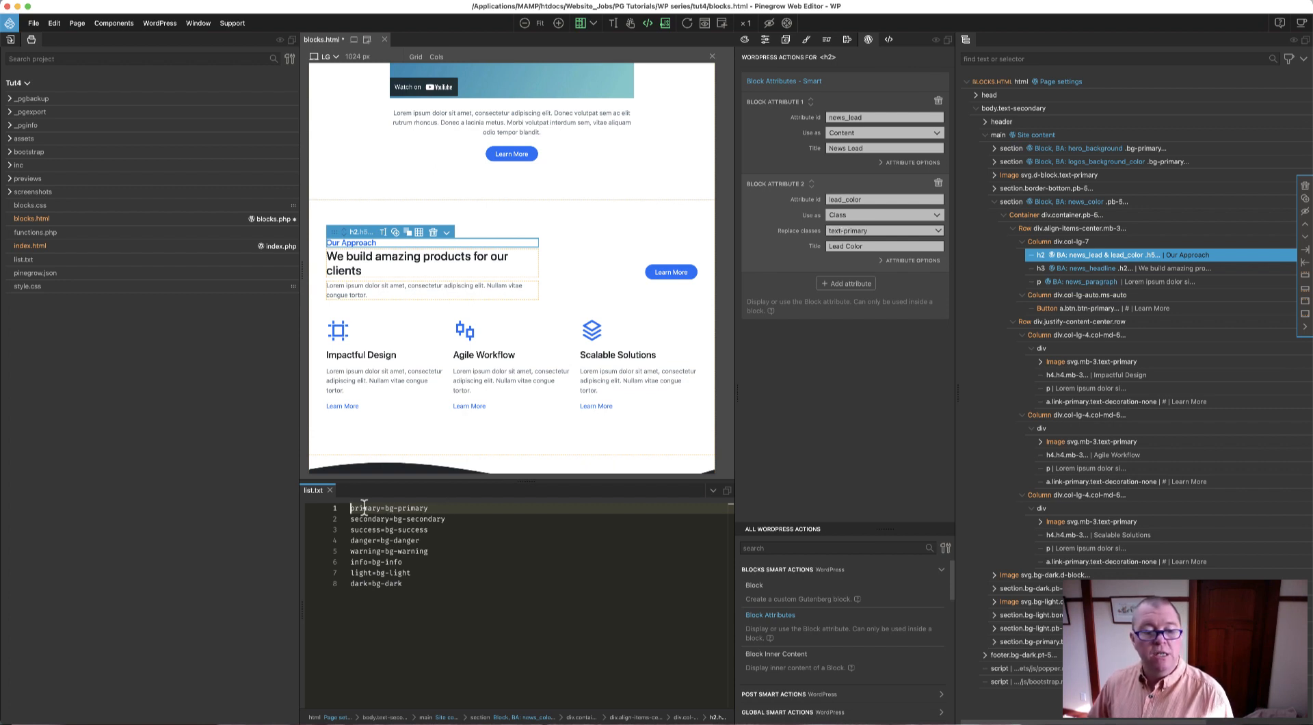
{"action": "left_click", "coordinate": [415, 529]}
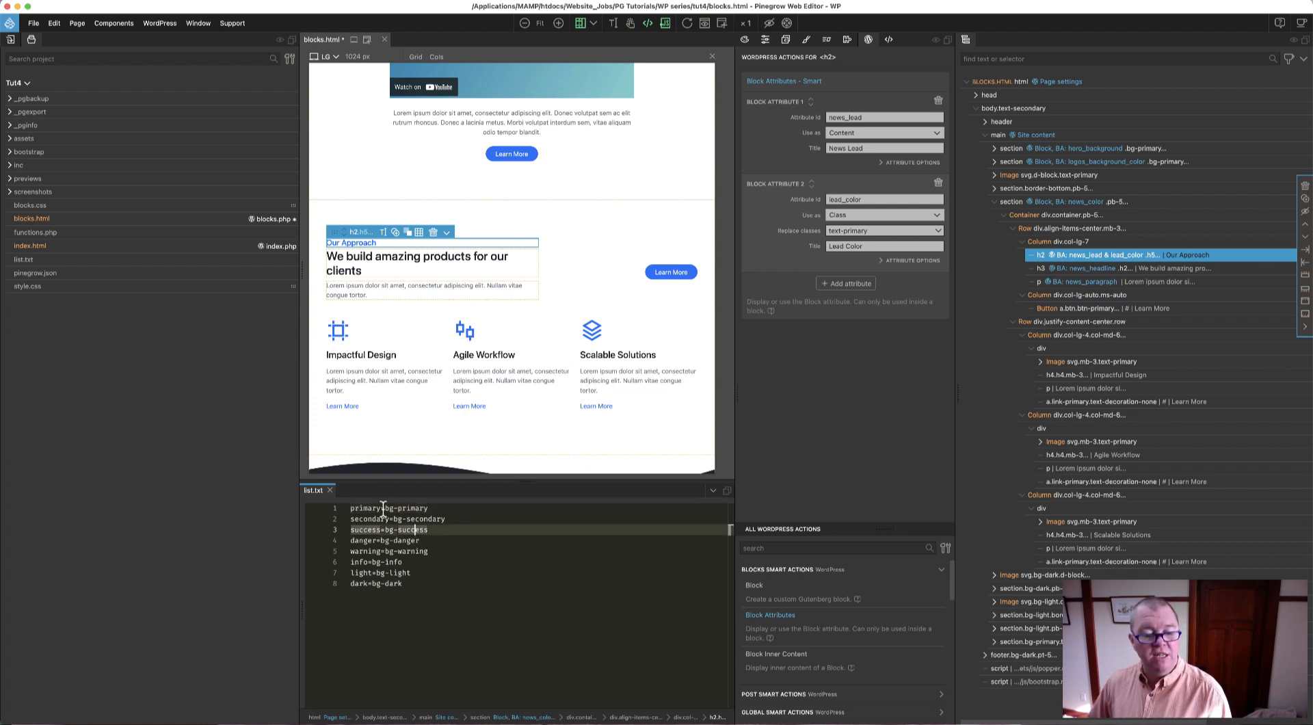
{"action": "left_click", "coordinate": [388, 508]}
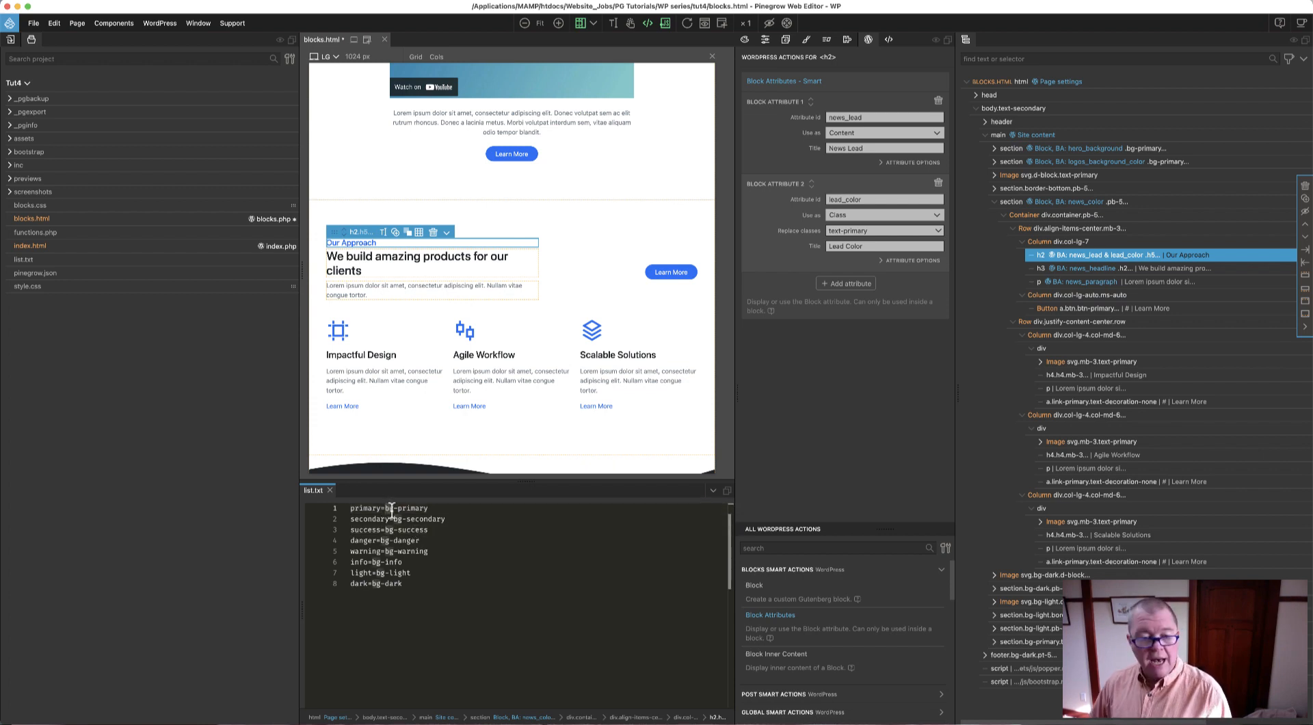
{"action": "key", "text": "super+f"}
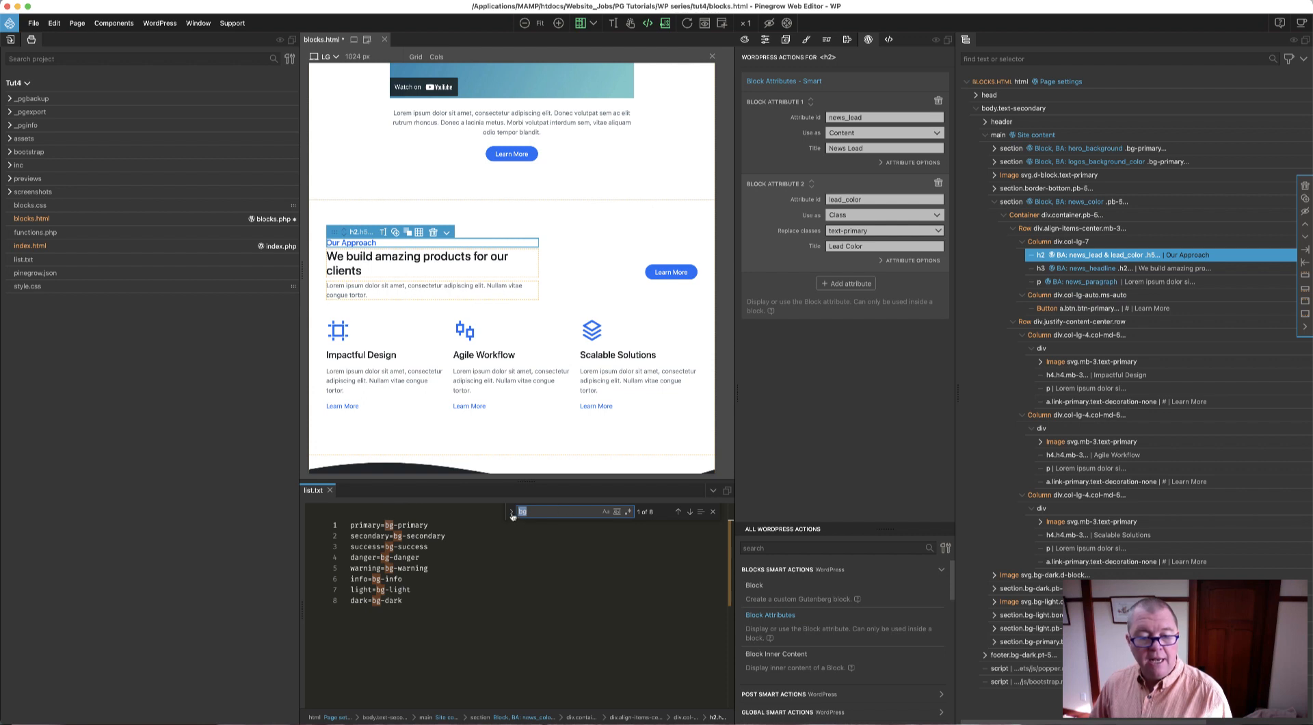
{"action": "left_click", "coordinate": [510, 514]}
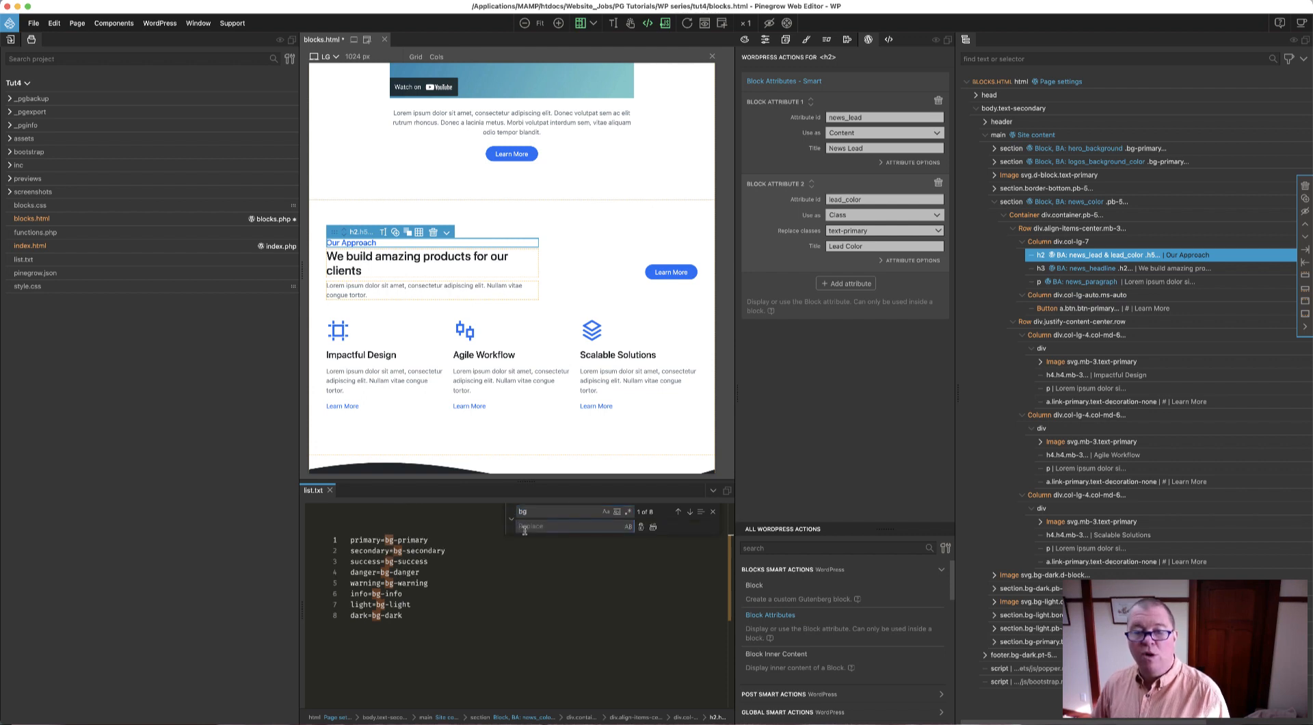
{"action": "type", "text": "tex"}
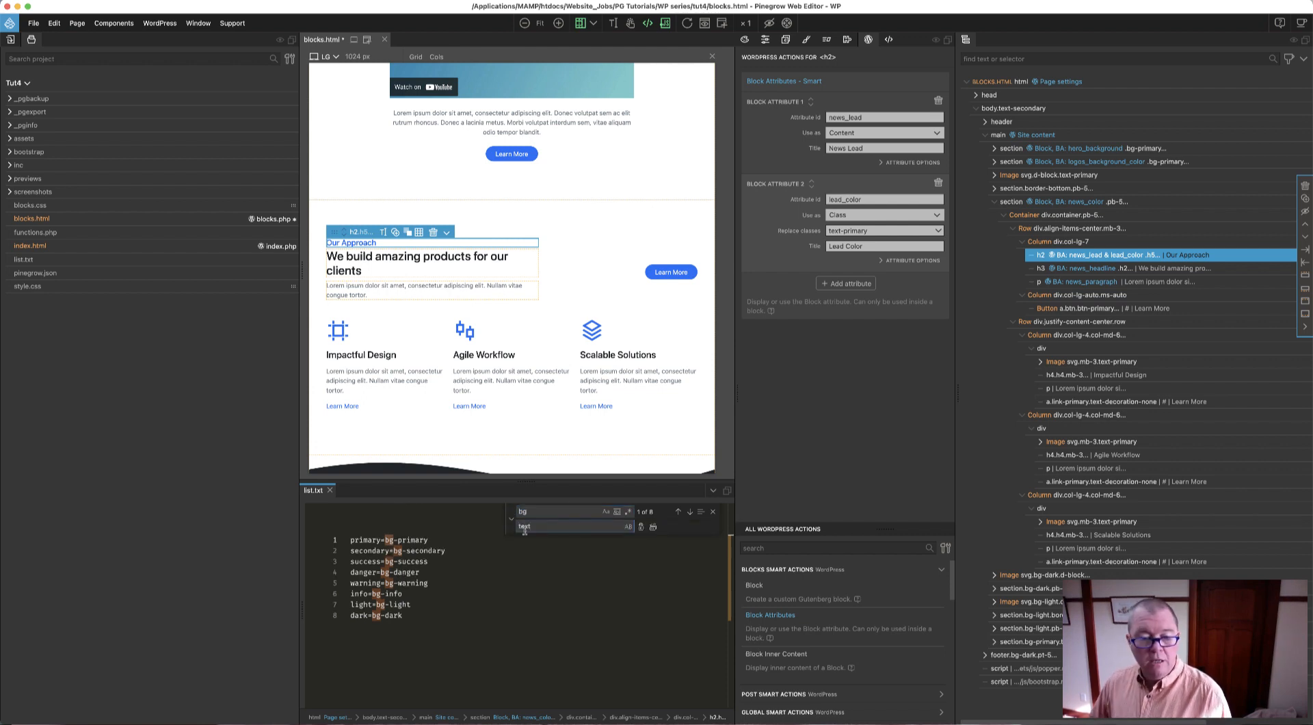
{"action": "type", "text": "t"}
{"action": "left_click", "coordinate": [653, 527]}
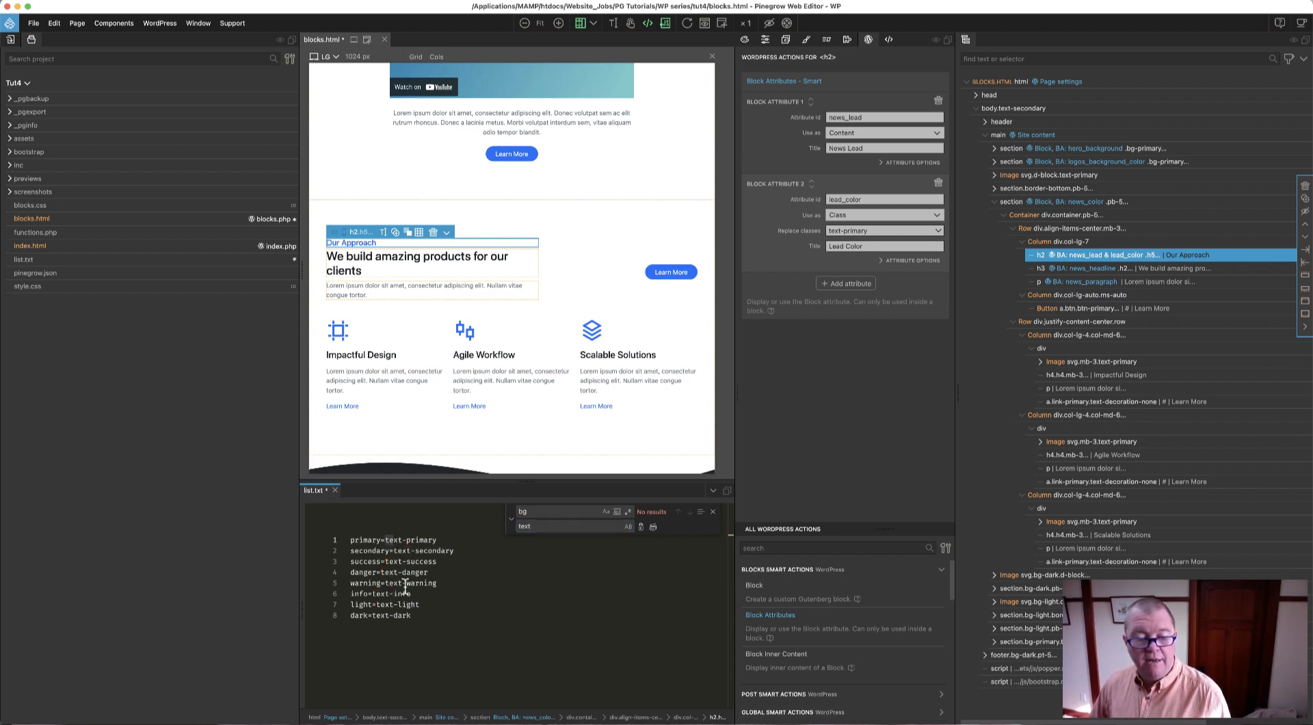
Set the lead_color attribute's control type to Select and copy the full text color list from list.txt into its values.
{"action": "left_click_drag", "start_coordinate": [352, 540], "coordinate": [427, 615]}
{"action": "key", "text": "super+c"}
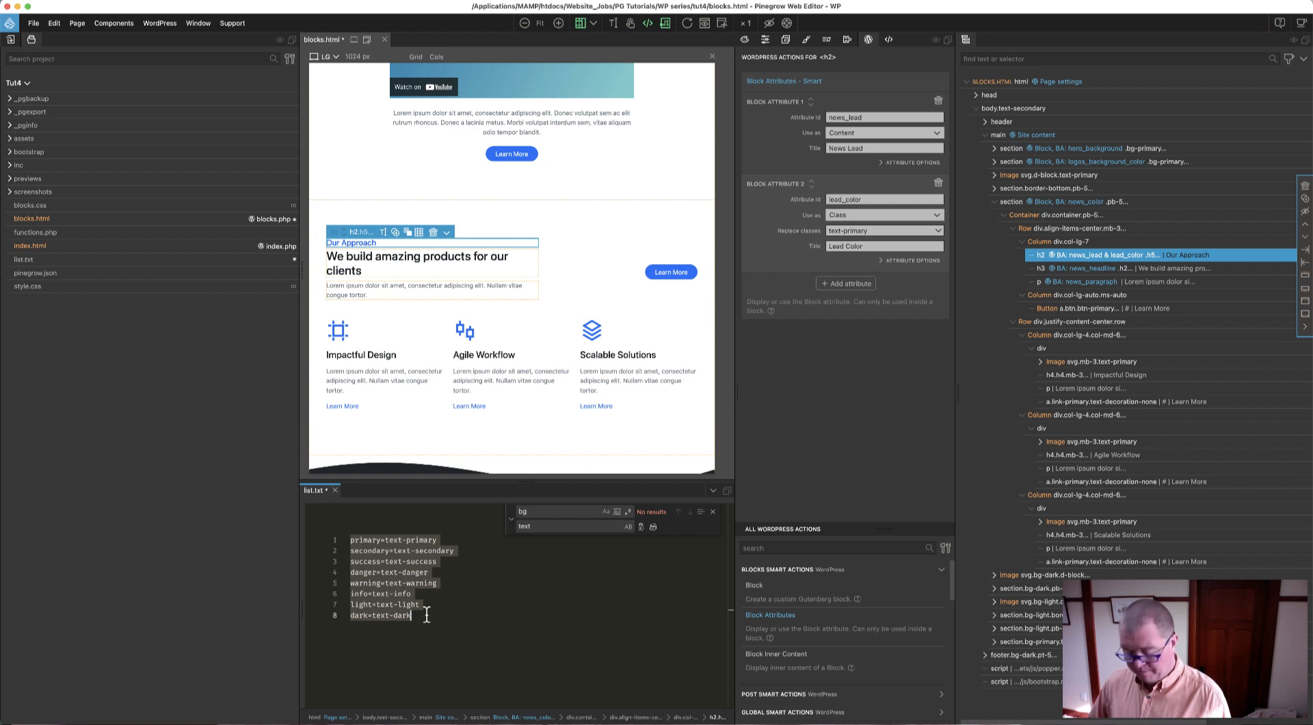
{"action": "left_click", "coordinate": [889, 261]}
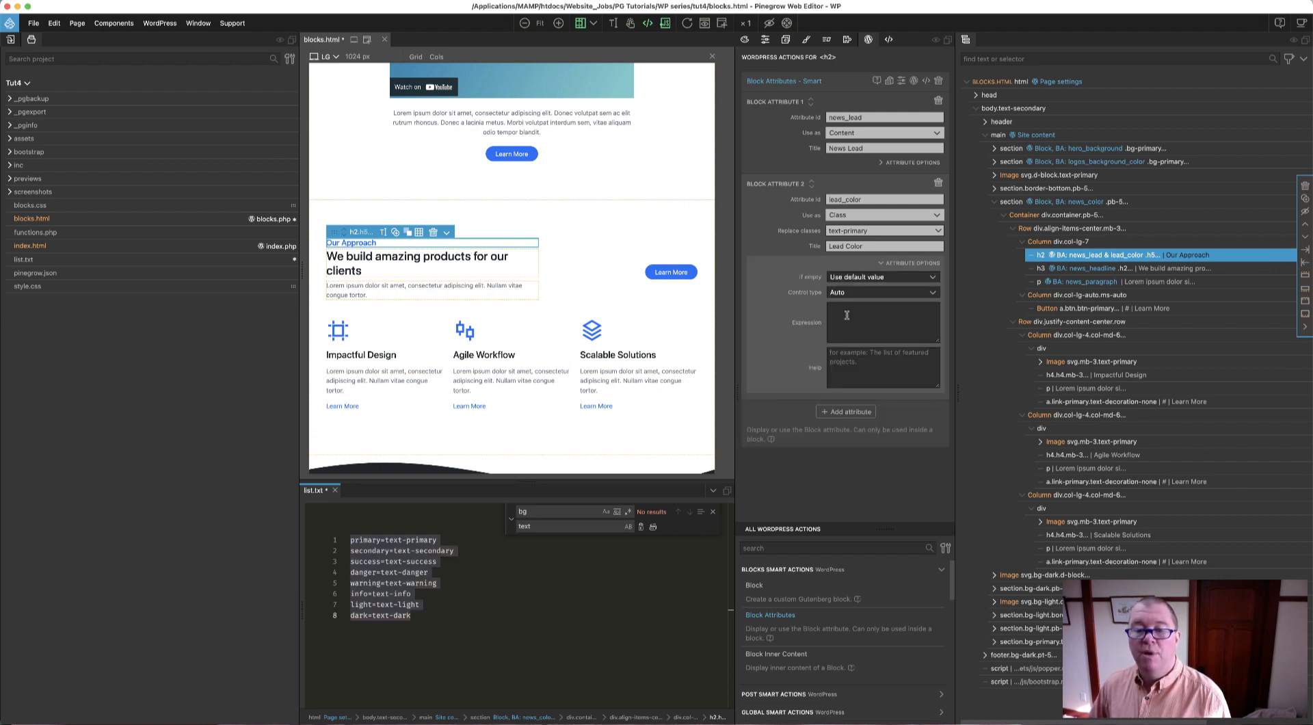
{"action": "left_click", "coordinate": [846, 292]}
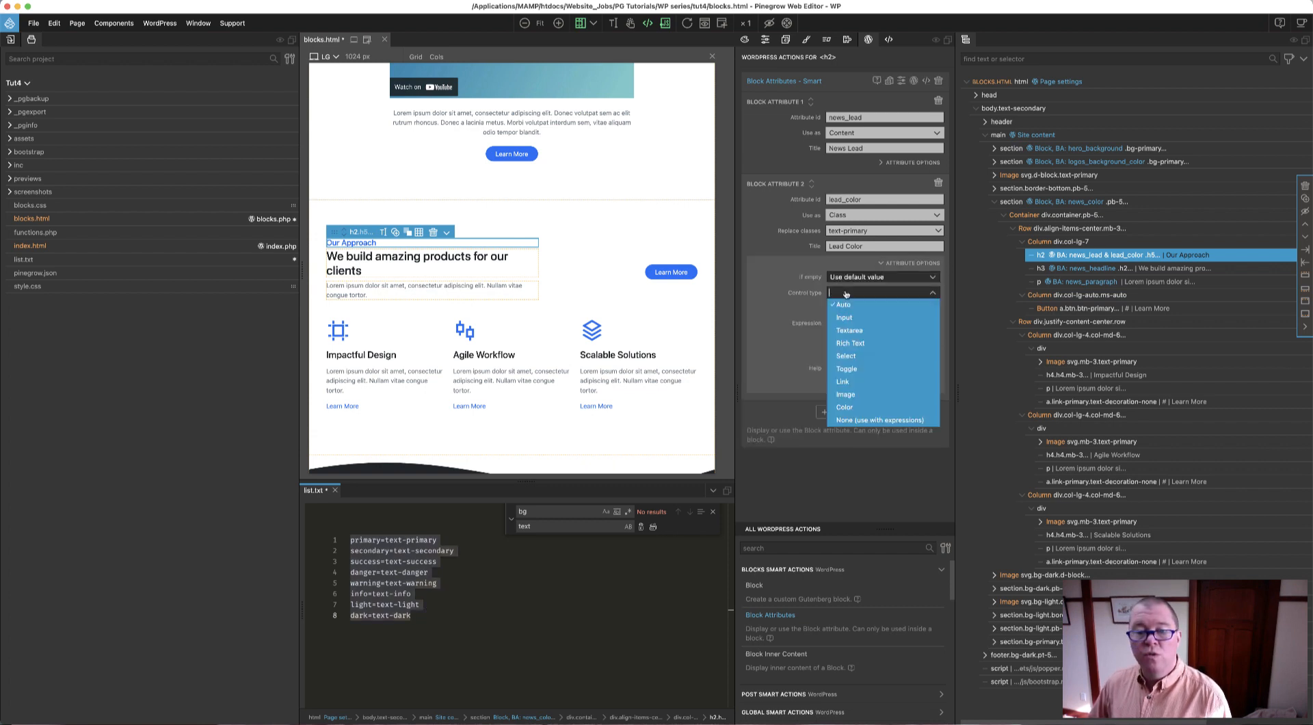
{"action": "left_click", "coordinate": [848, 356]}
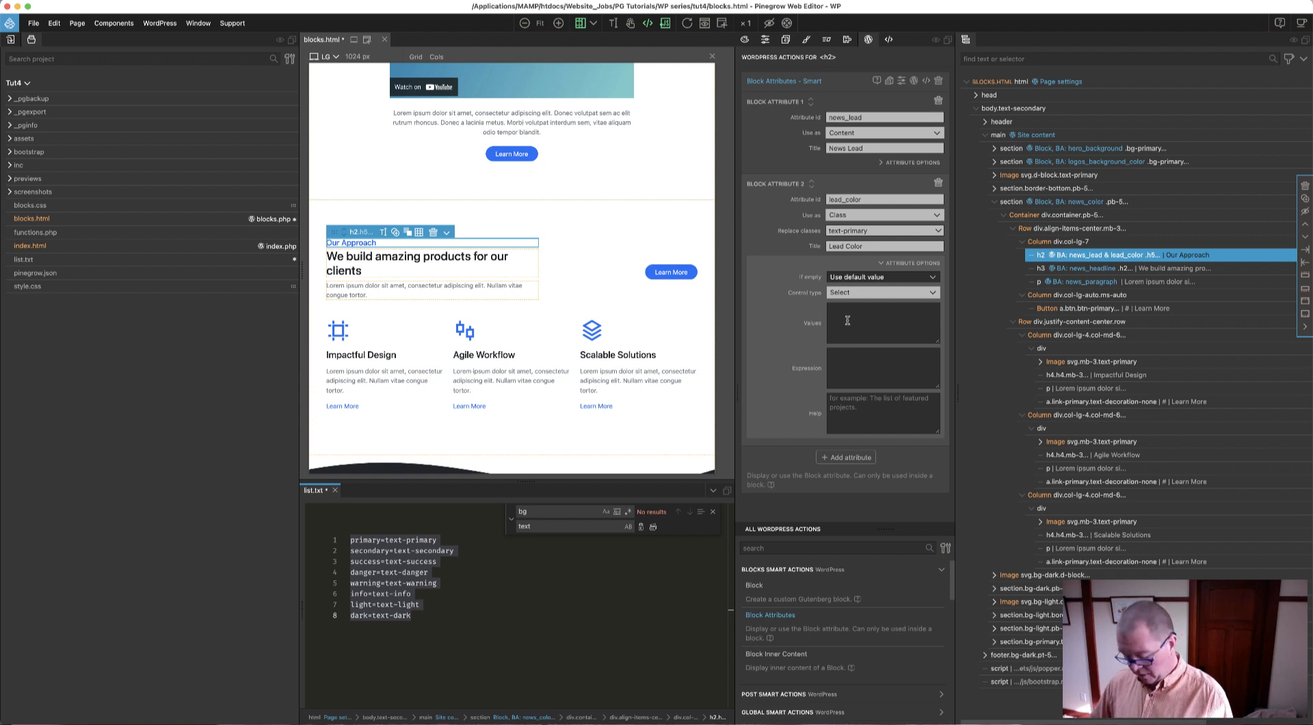
{"action": "key", "text": "super+v"}
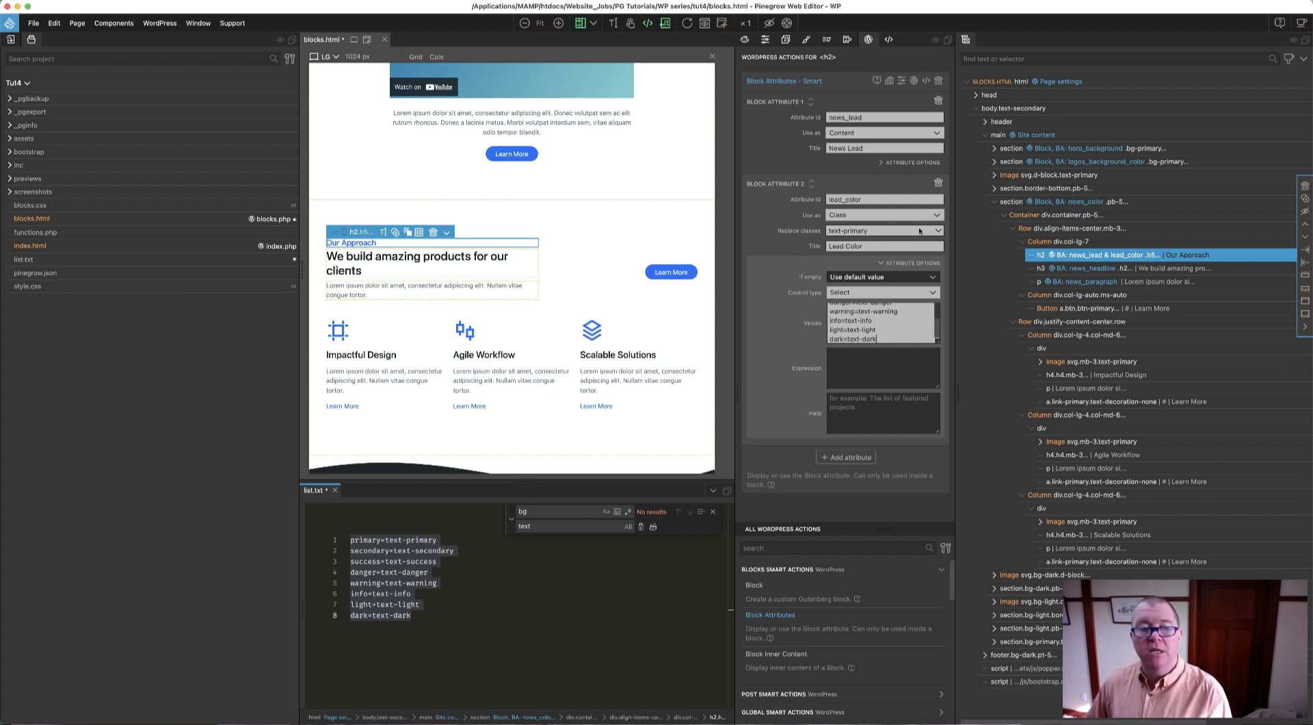
Add a second block attribute with the ID headline_color to the h3 "We build amazing products for our clients".
{"action": "left_click", "coordinate": [361, 270]}
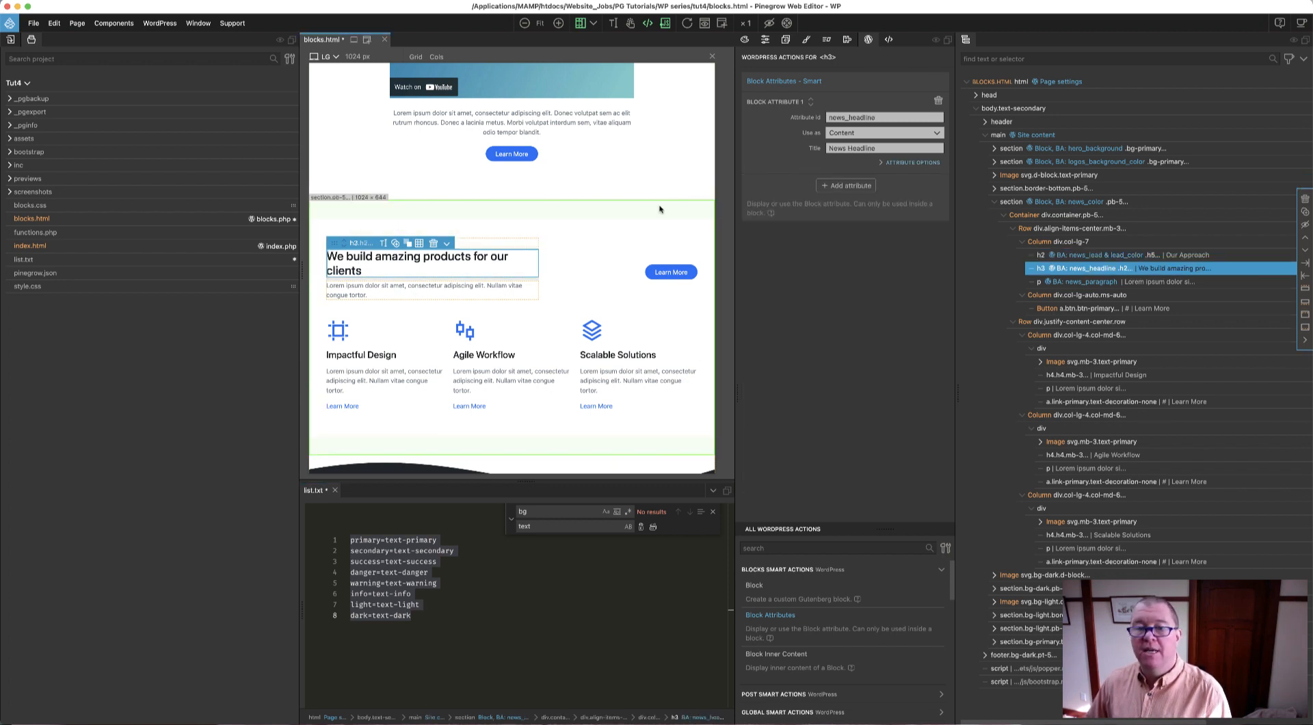
{"action": "left_click", "coordinate": [840, 187]}
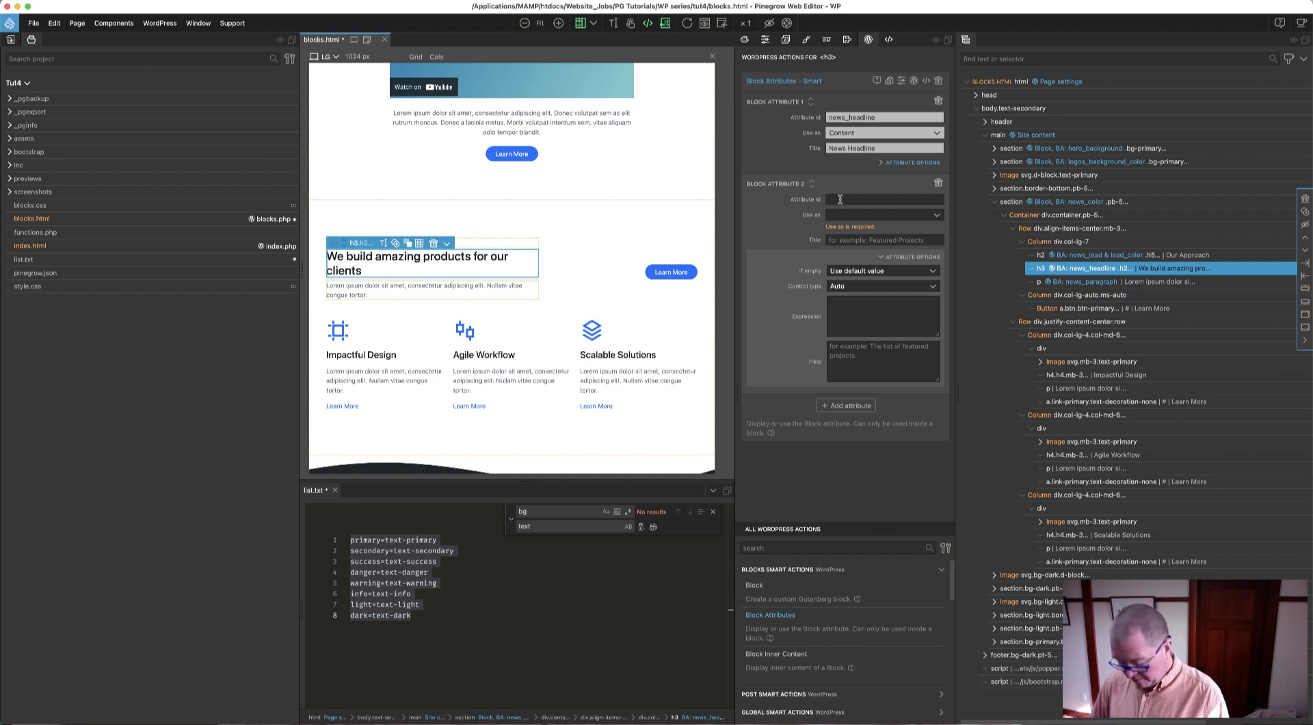
{"action": "left_click", "coordinate": [840, 199]}
{"action": "type", "text": "headline_"}
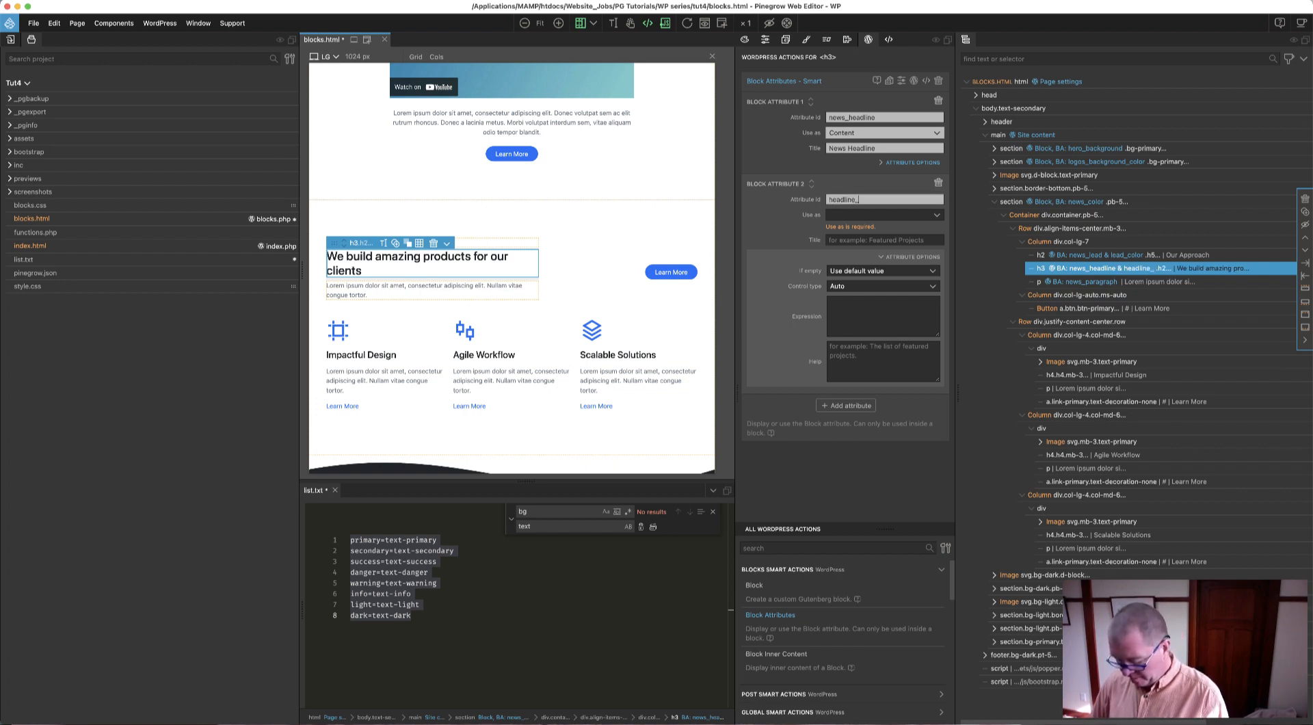
{"action": "type", "text": "color"}
Make the headline_color attribute a Class that replaces text-dark, and title it Headline Color.
{"action": "left_click", "coordinate": [849, 216]}
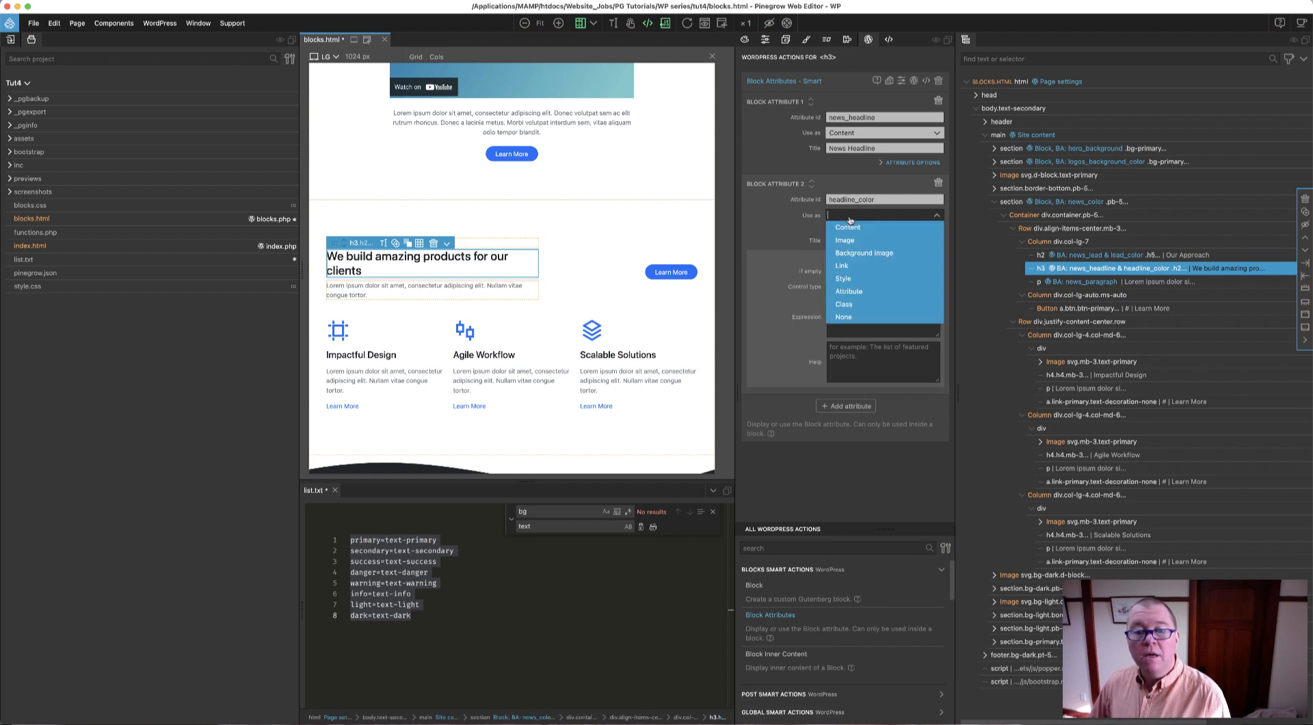
{"action": "left_click", "coordinate": [853, 304]}
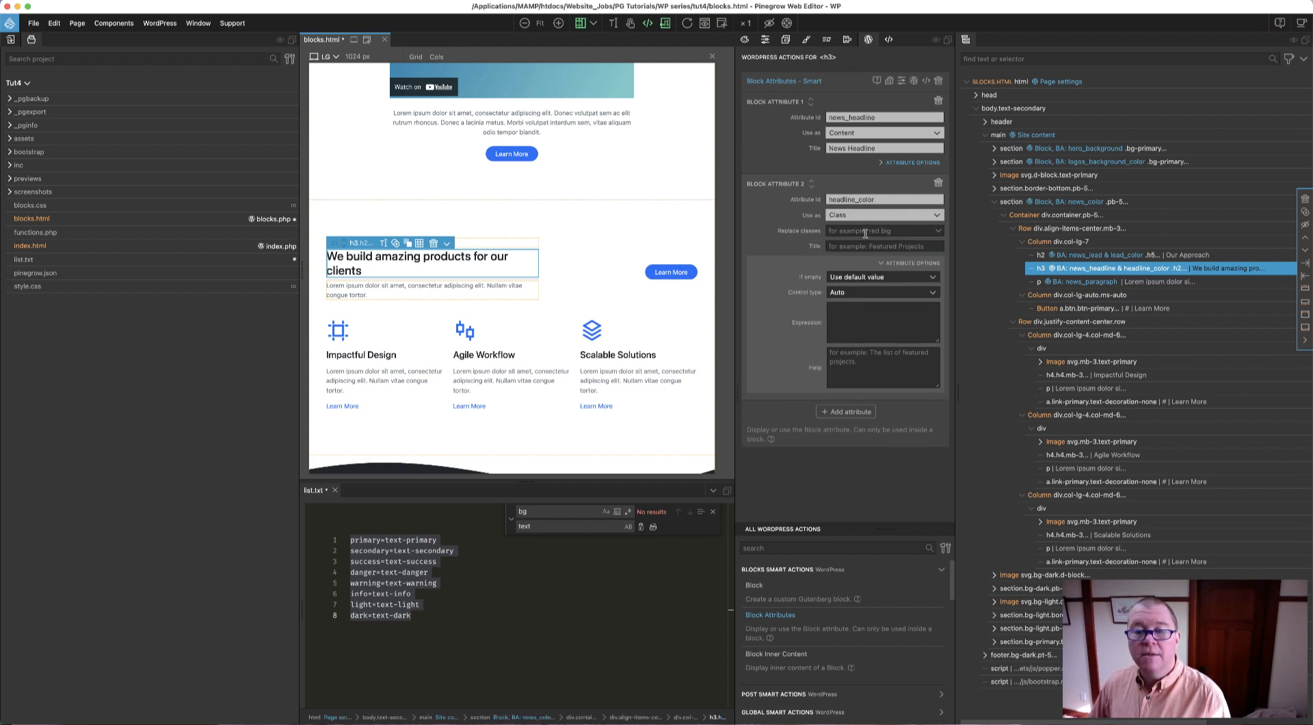
{"action": "left_click", "coordinate": [865, 231]}
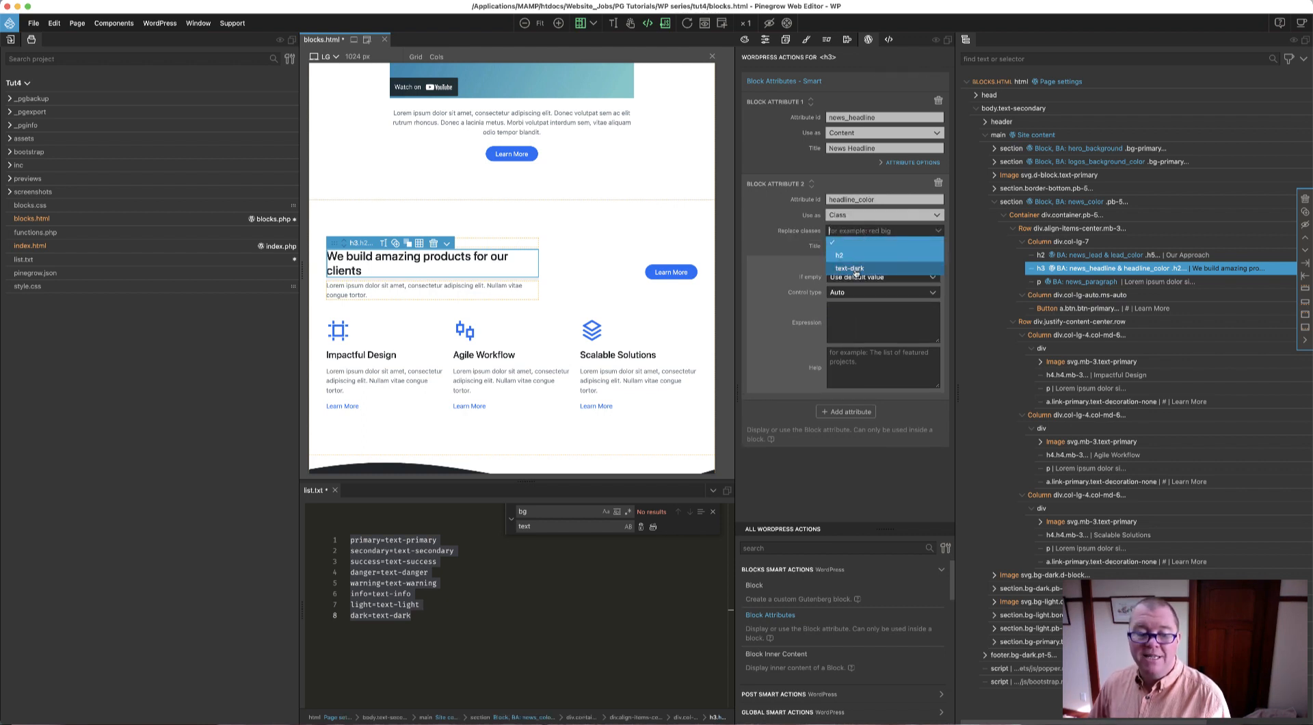
{"action": "left_click", "coordinate": [854, 269]}
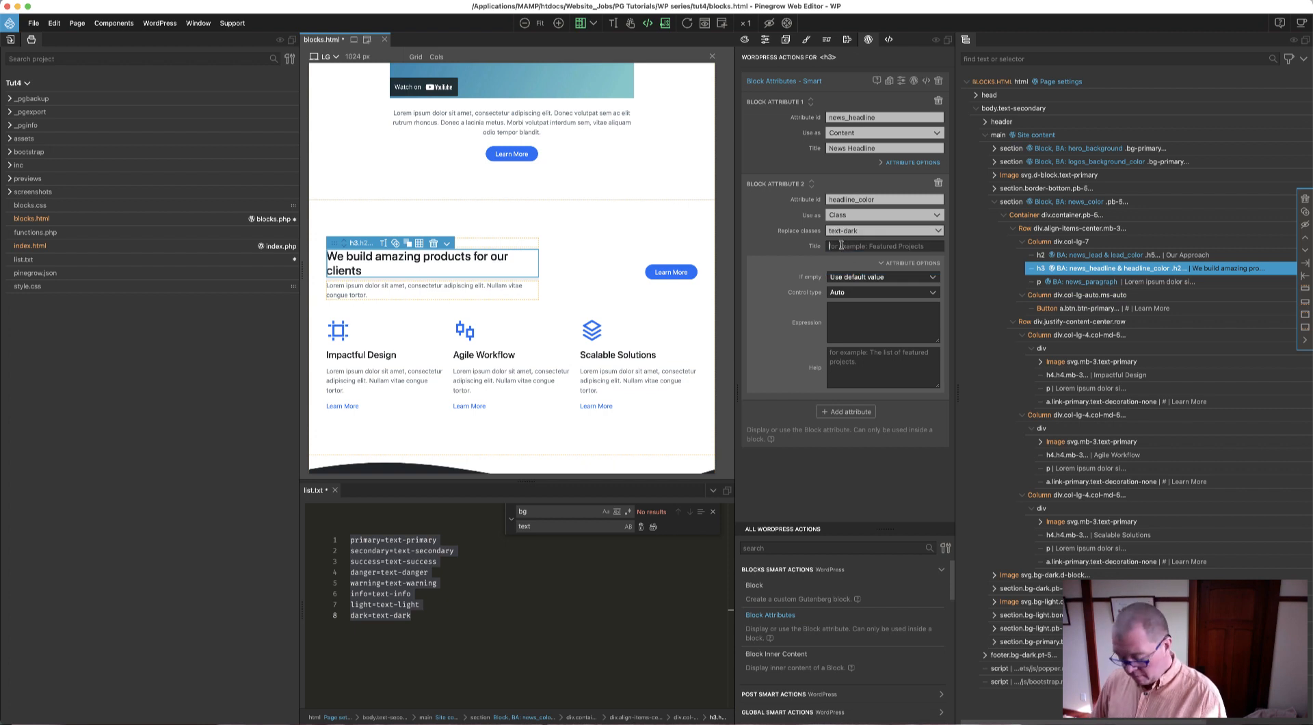
{"action": "left_click", "coordinate": [841, 245]}
{"action": "type", "text": "Headline Color"}
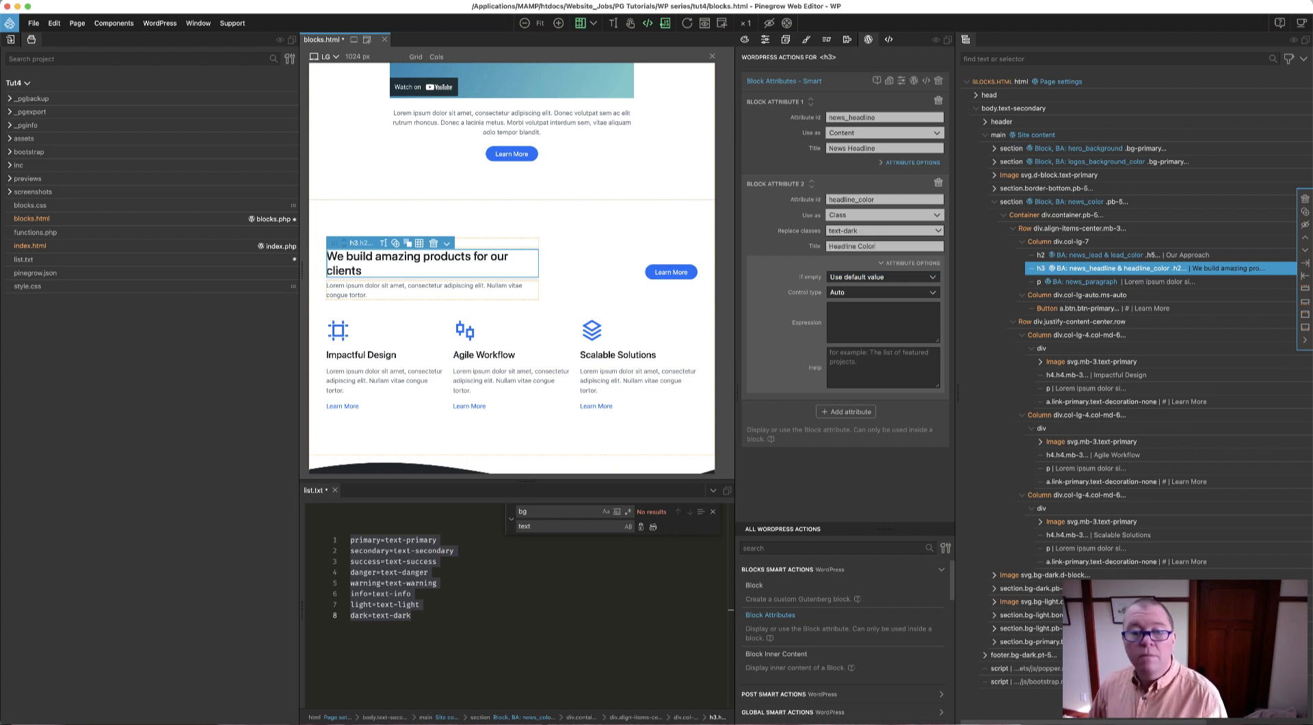
Set the headline_color attribute's control type to Select and paste the copied text color list as its values.
{"action": "left_click", "coordinate": [851, 292]}
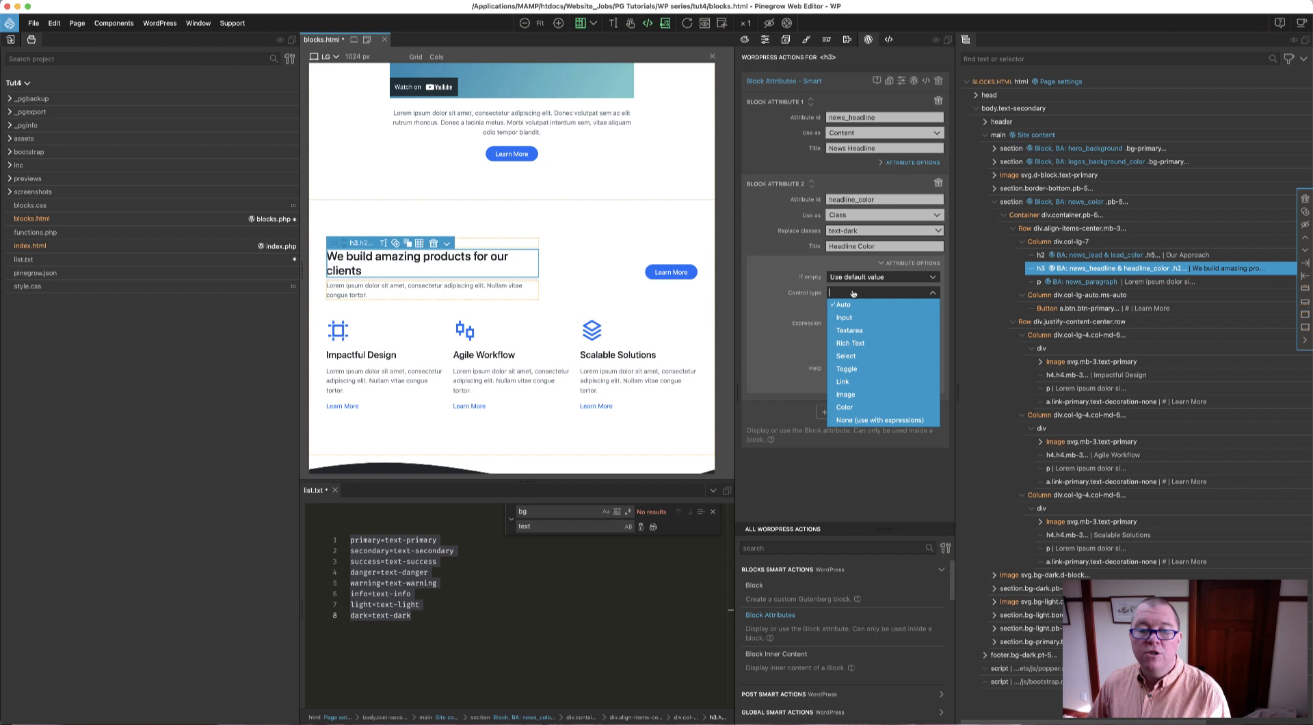
{"action": "left_click", "coordinate": [850, 355]}
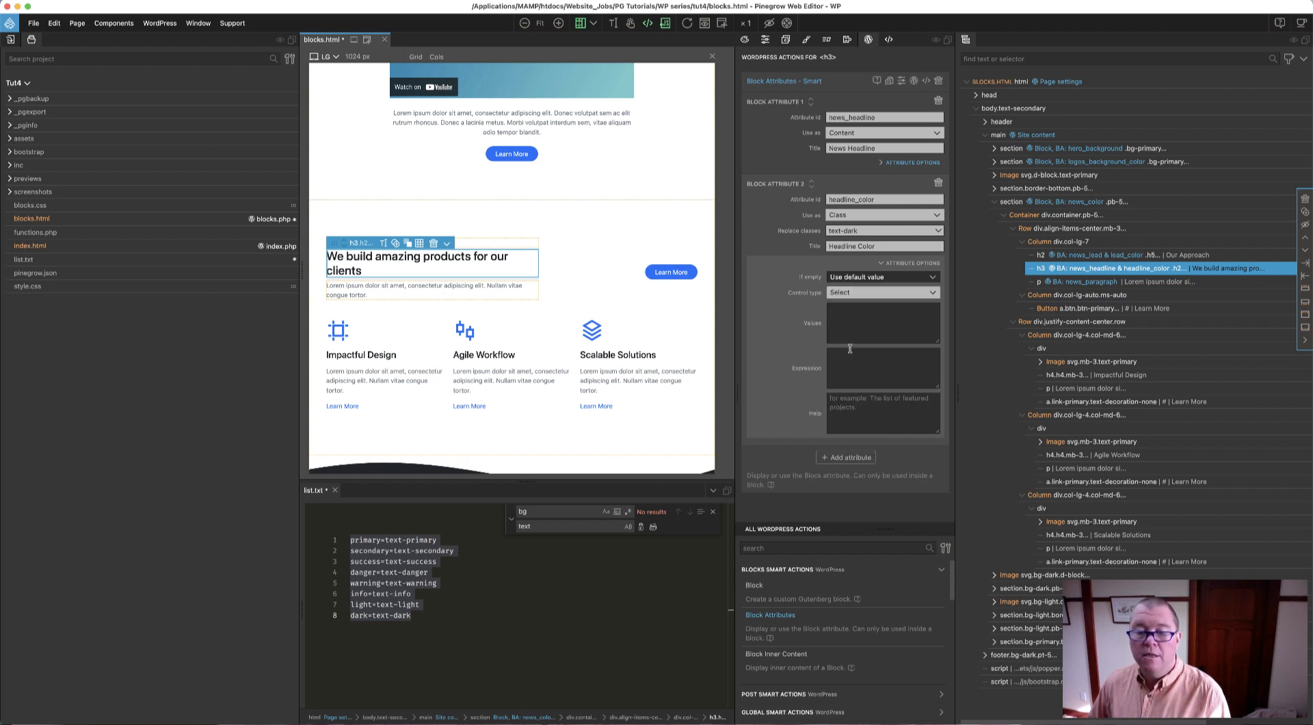
{"action": "left_click", "coordinate": [850, 313]}
{"action": "key", "text": "super+v"}
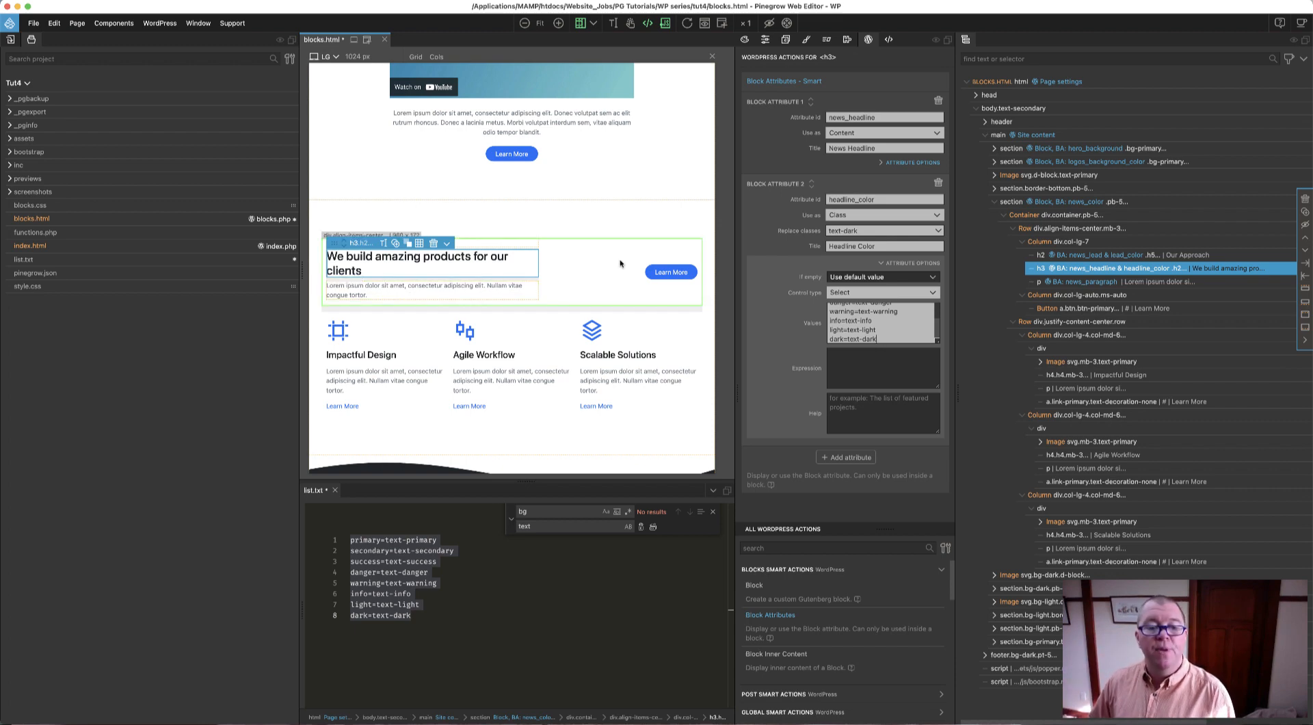
Add a block attribute with the ID button_link and the title Button Link to the Our Approach section's Learn More button.
{"action": "left_click", "coordinate": [679, 272]}
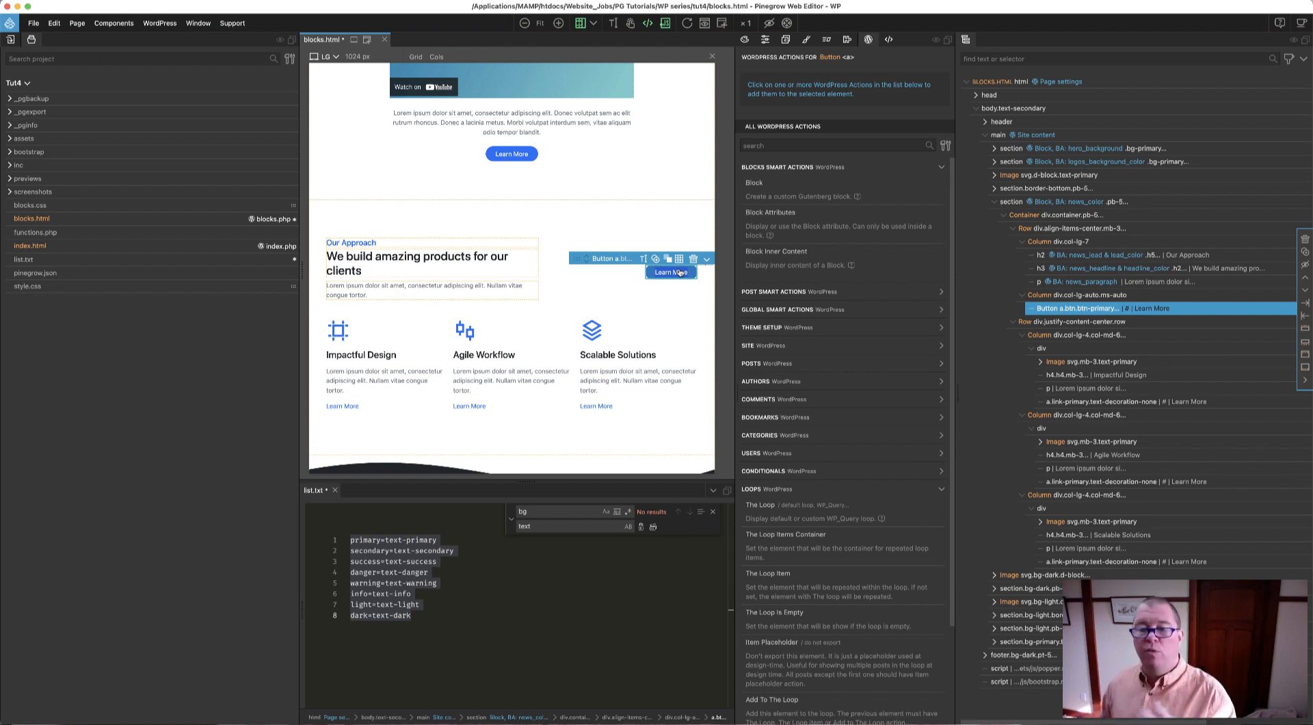
{"action": "left_click", "coordinate": [767, 211]}
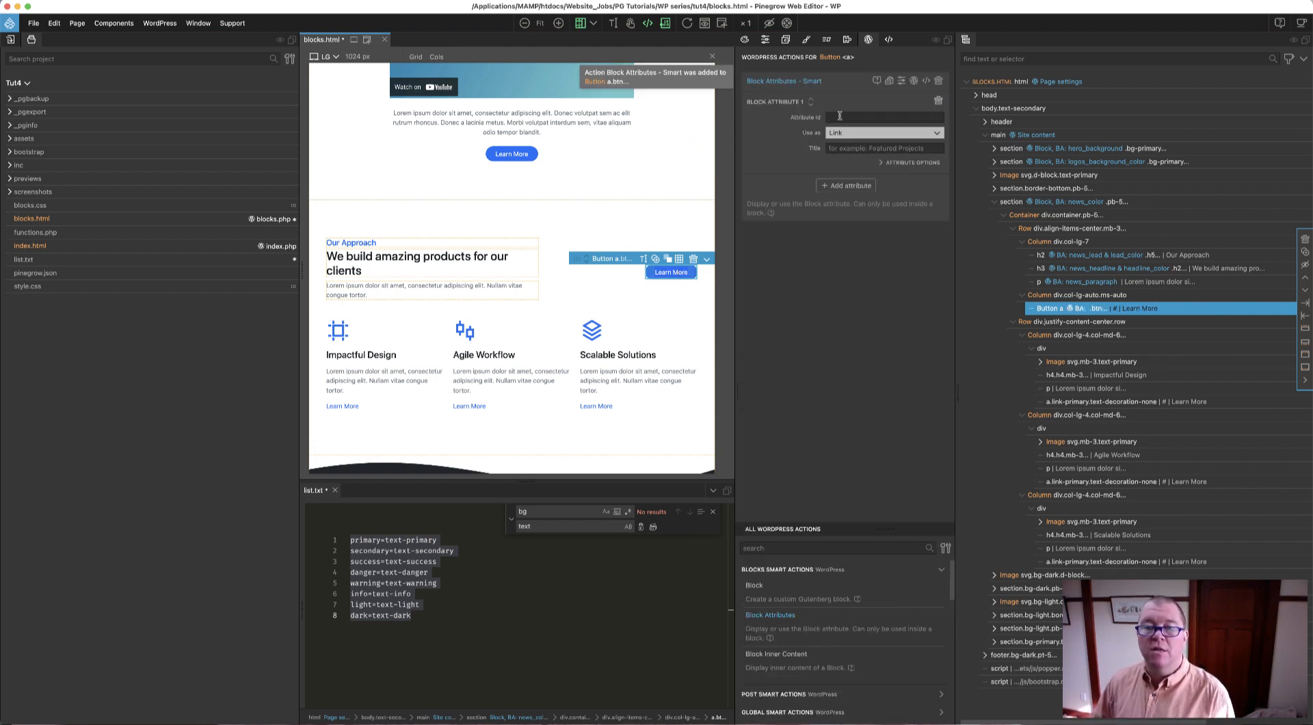
{"action": "type", "text": "bu"}
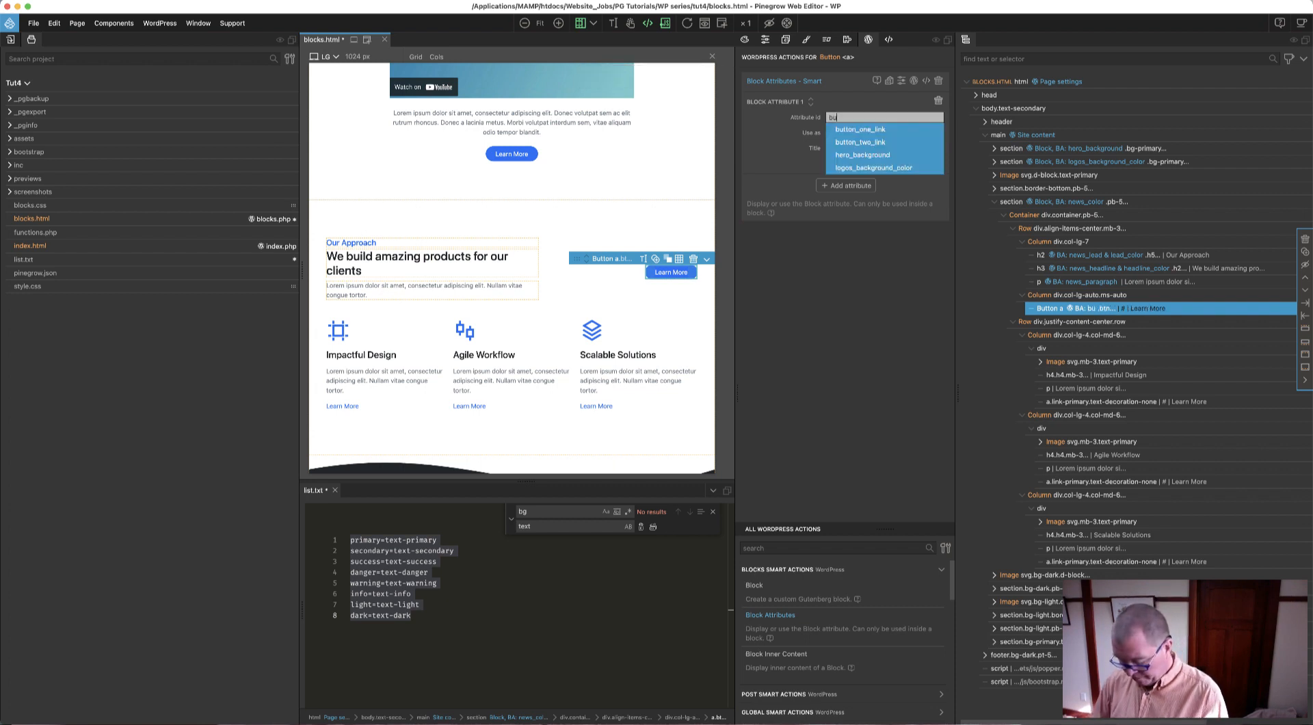
{"action": "type", "text": "tton_link"}
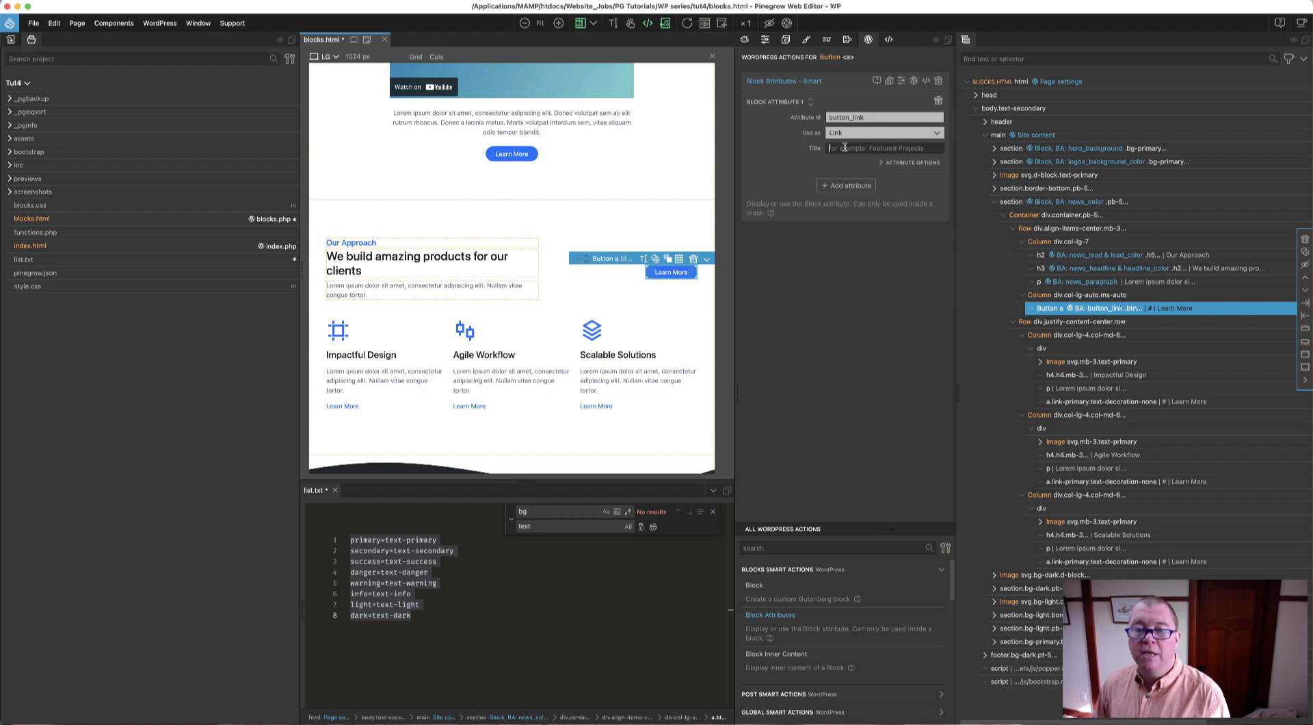
{"action": "type", "text": "Button Link"}
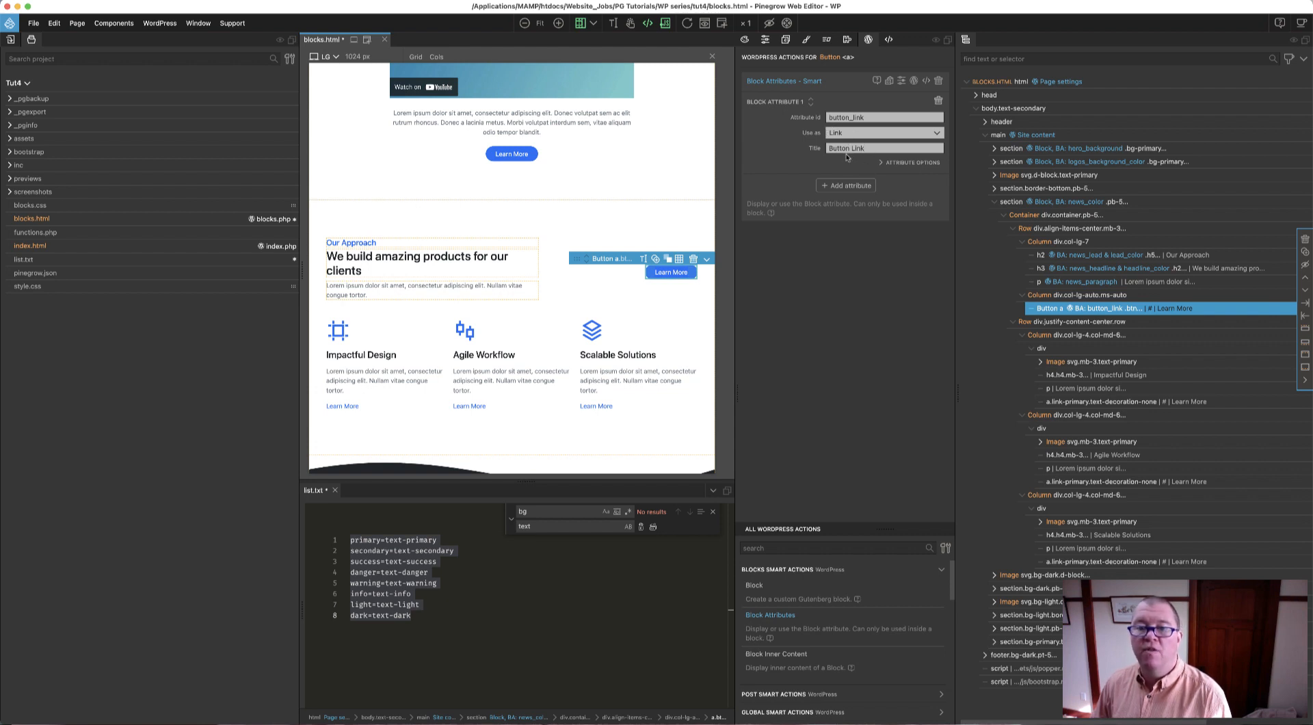
Add a second block attribute with the ID button_text to the Learn More button and use it as Content.
{"action": "left_click", "coordinate": [845, 186]}
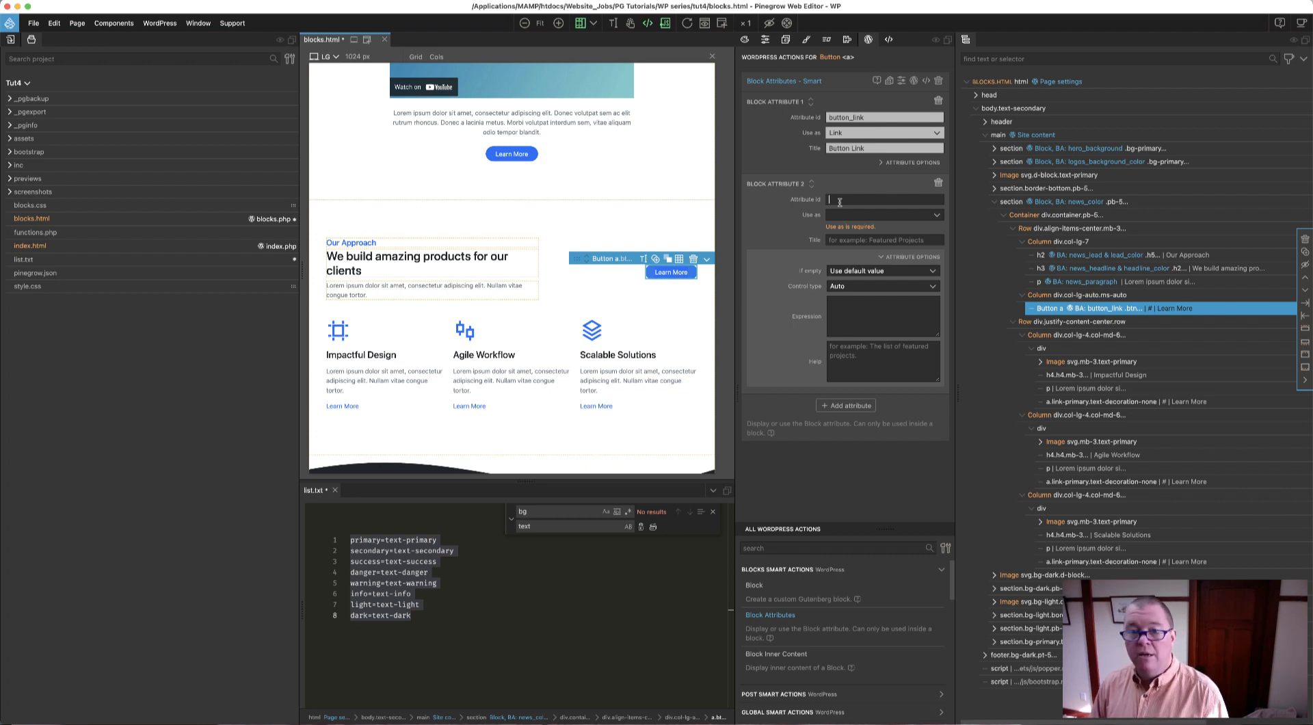
{"action": "type", "text": "button_"}
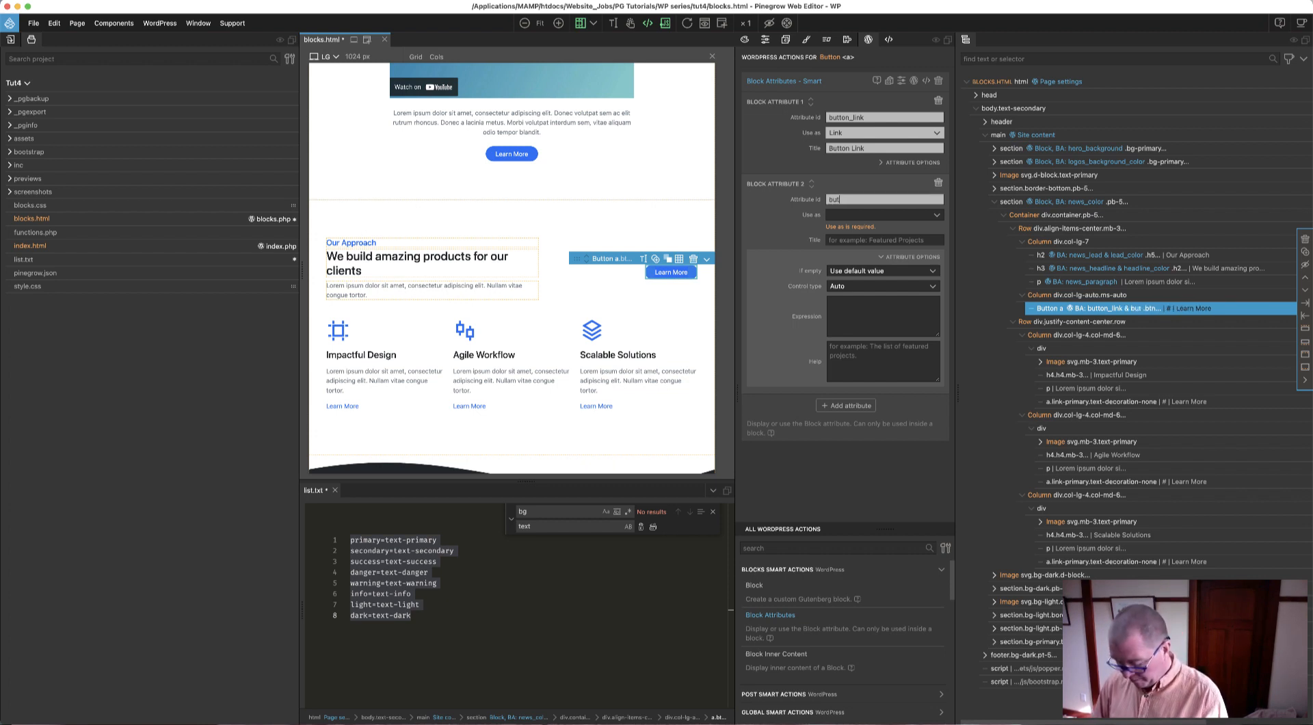
{"action": "type", "text": "xt"}
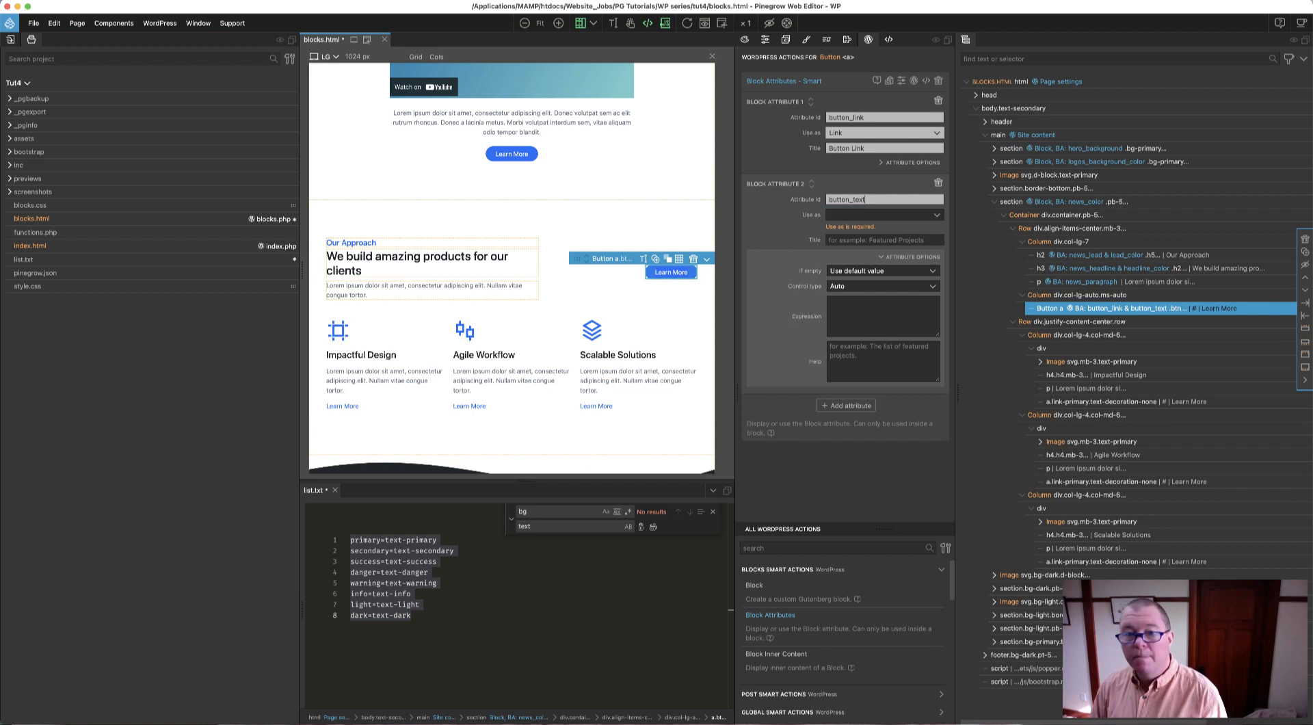
{"action": "left_click", "coordinate": [834, 215]}
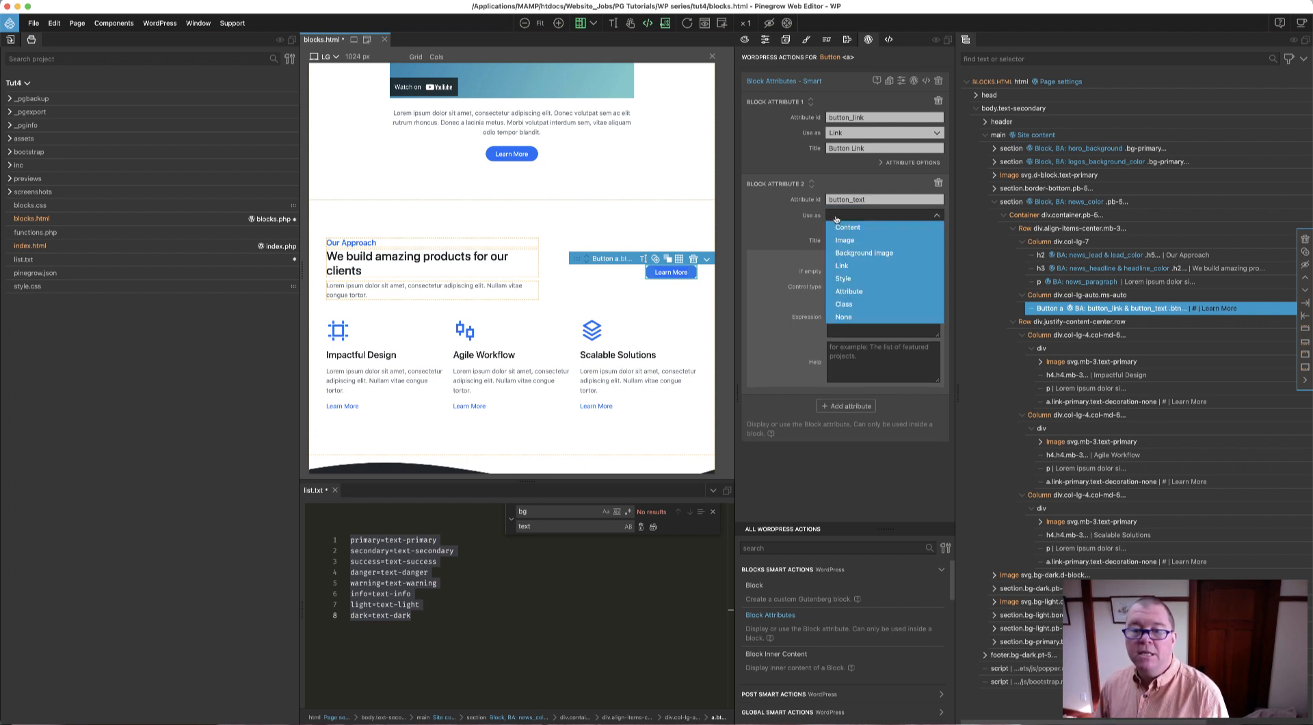
{"action": "left_click", "coordinate": [846, 306]}
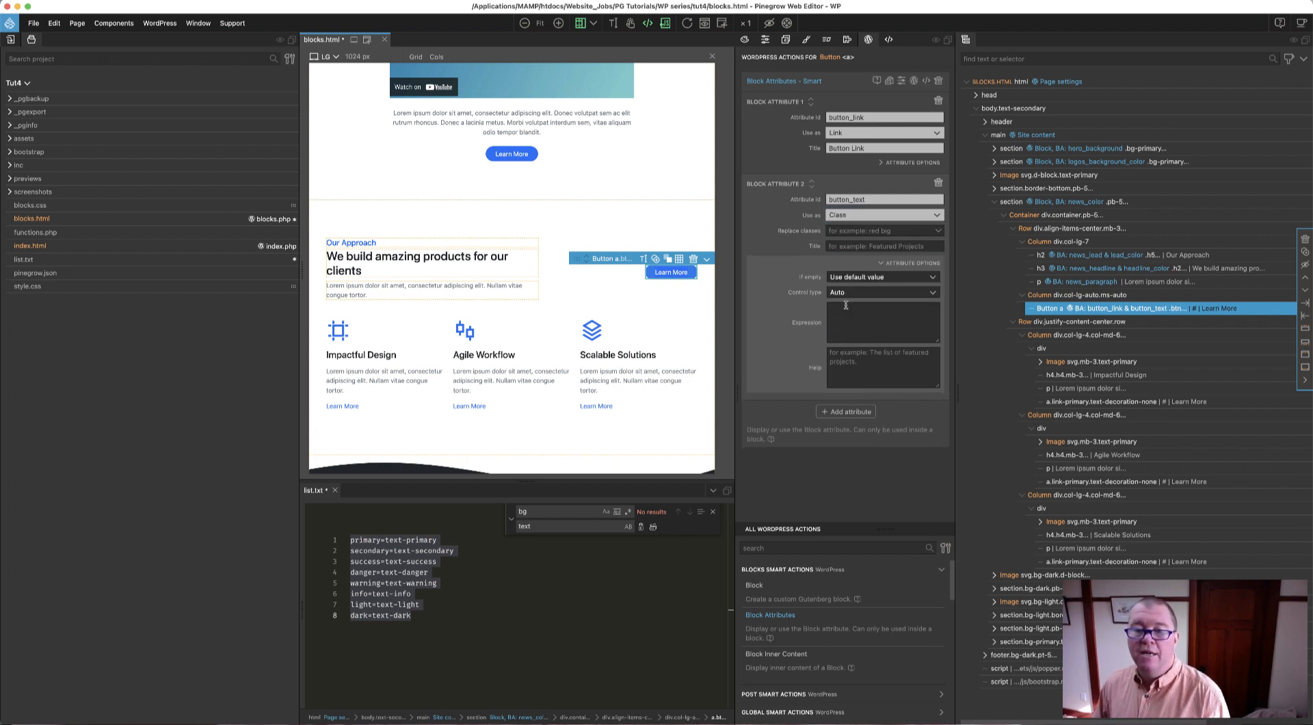
{"action": "left_click", "coordinate": [855, 220]}
{"action": "left_click", "coordinate": [855, 231]}
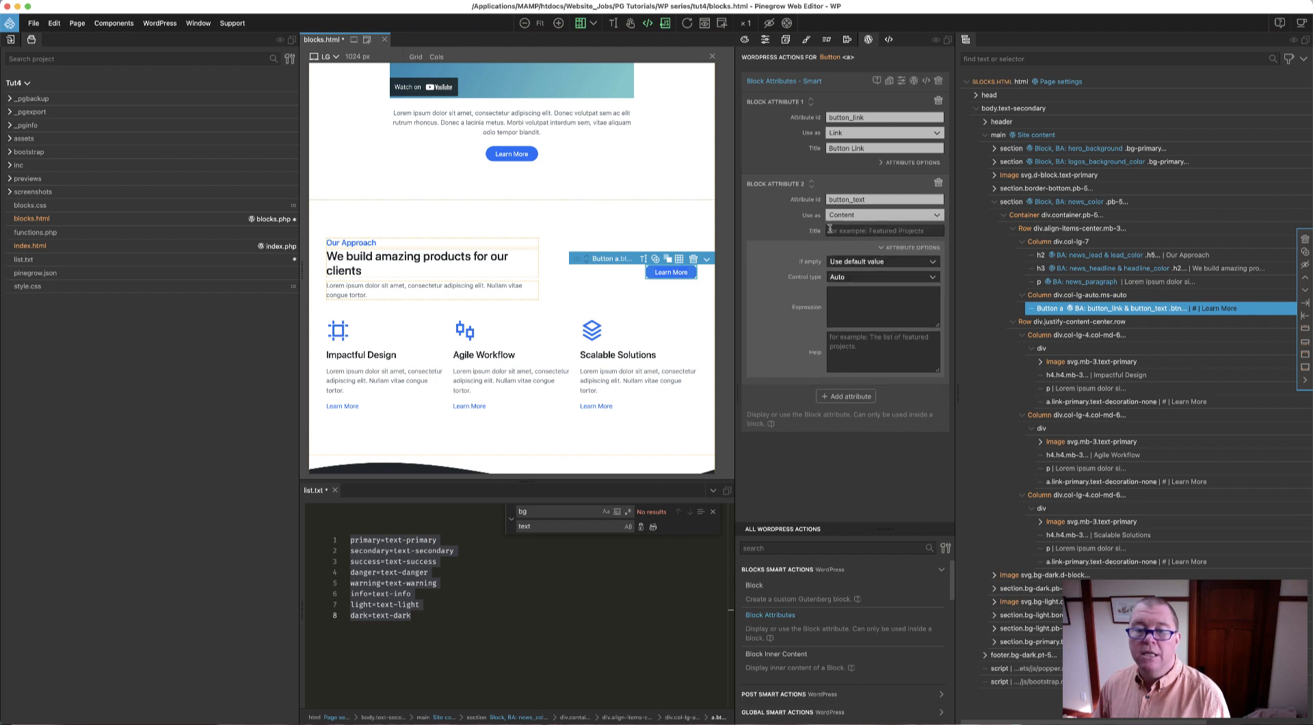
Title the button_text attribute Button Text and keep Use default value for when it is empty.
{"action": "left_click", "coordinate": [835, 231]}
{"action": "type", "text": "Bu"}
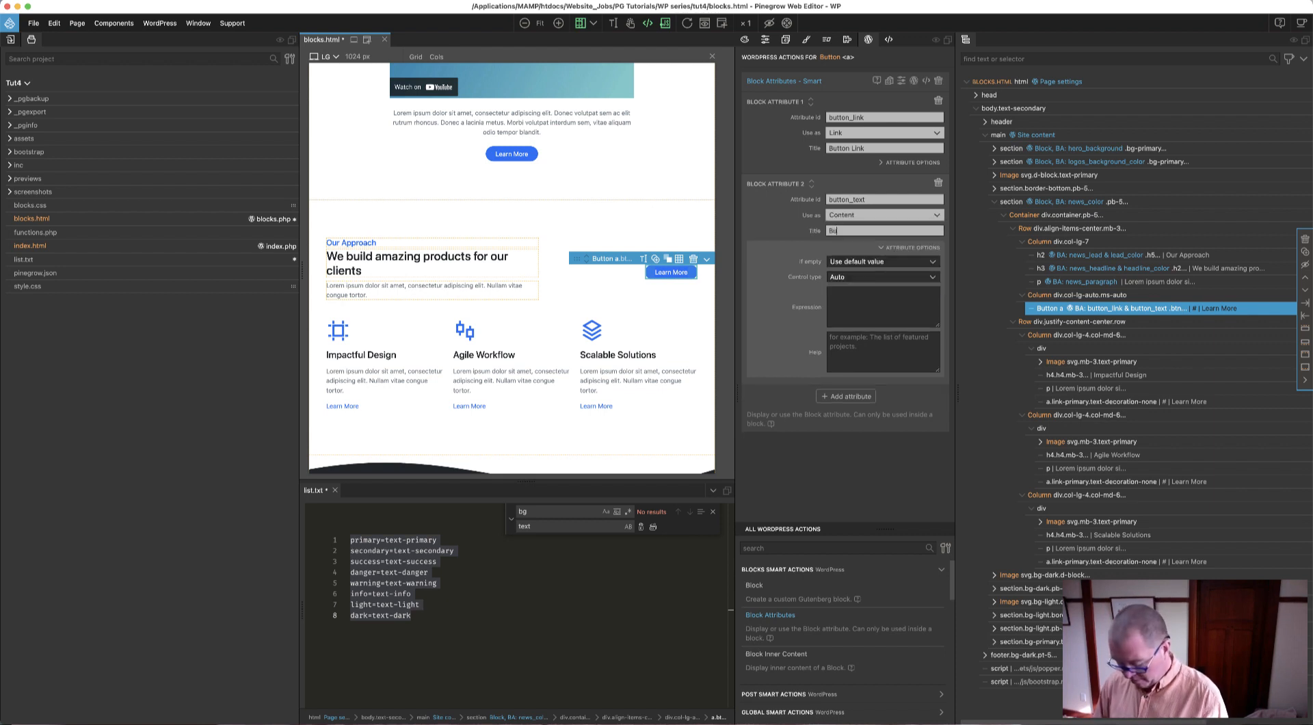
{"action": "type", "text": "tton Text"}
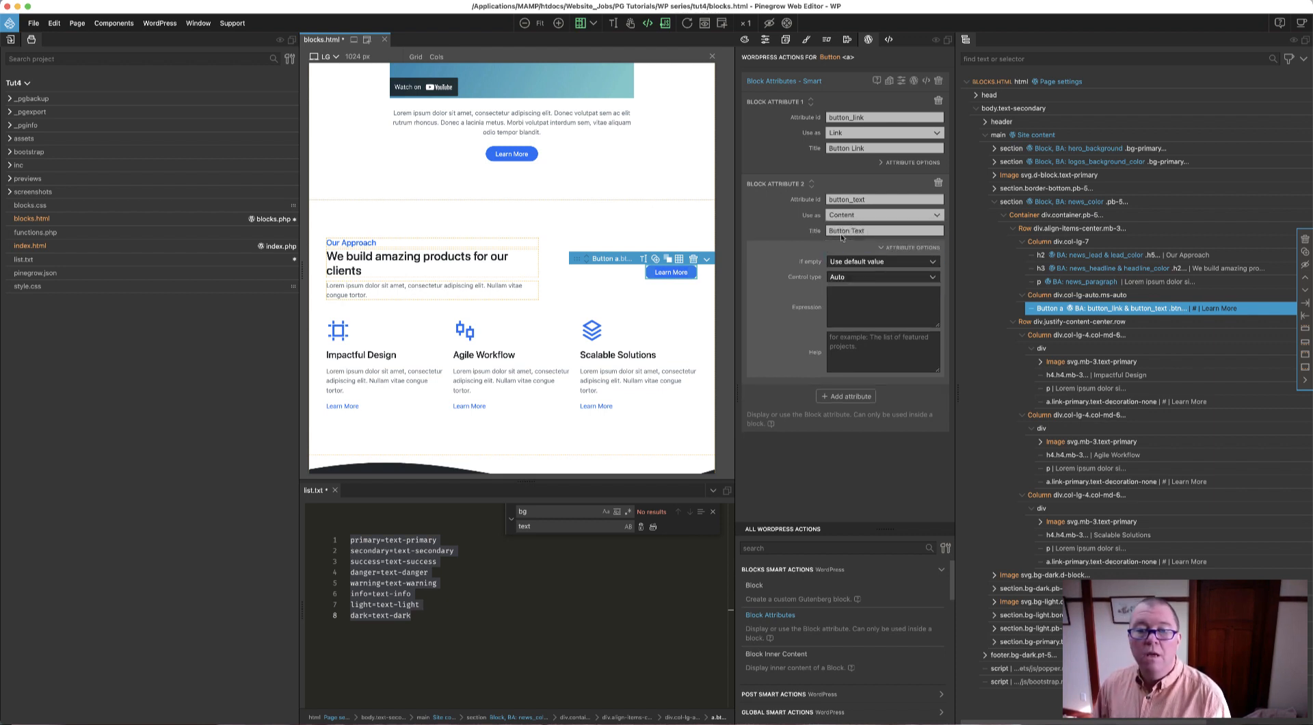
{"action": "left_click", "coordinate": [852, 262]}
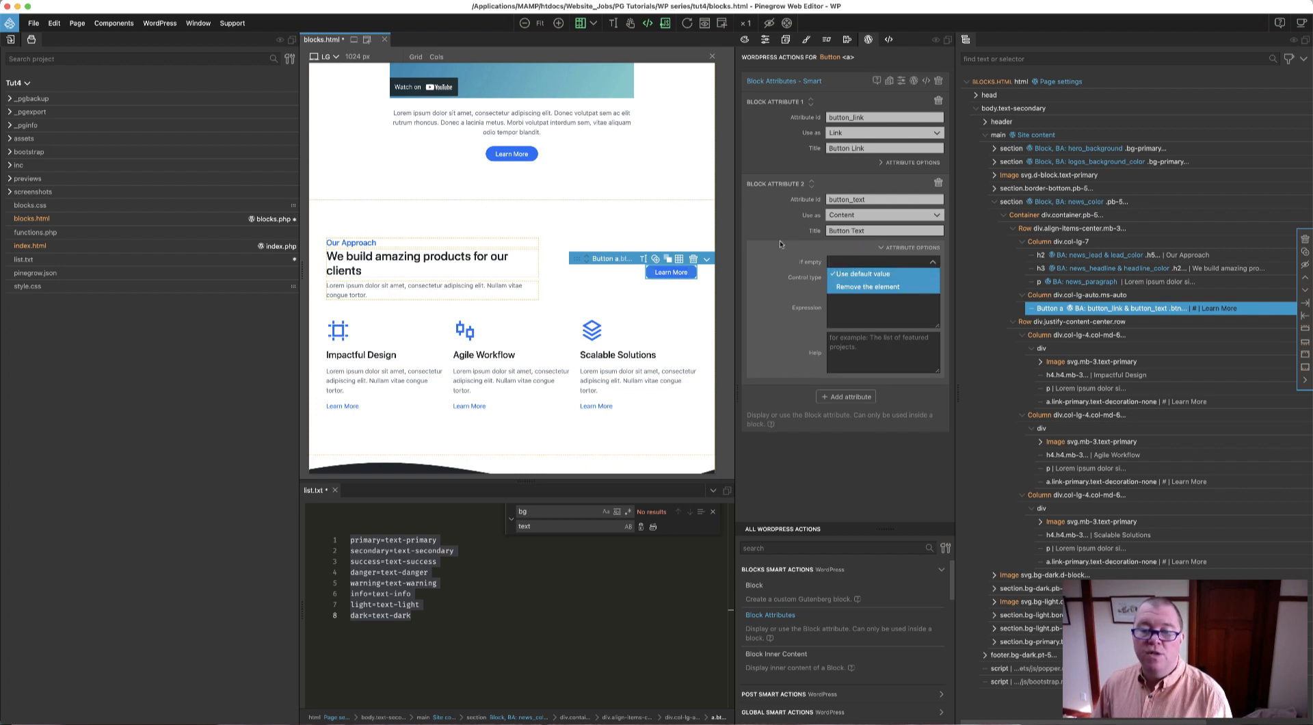
{"action": "left_click", "coordinate": [856, 274]}
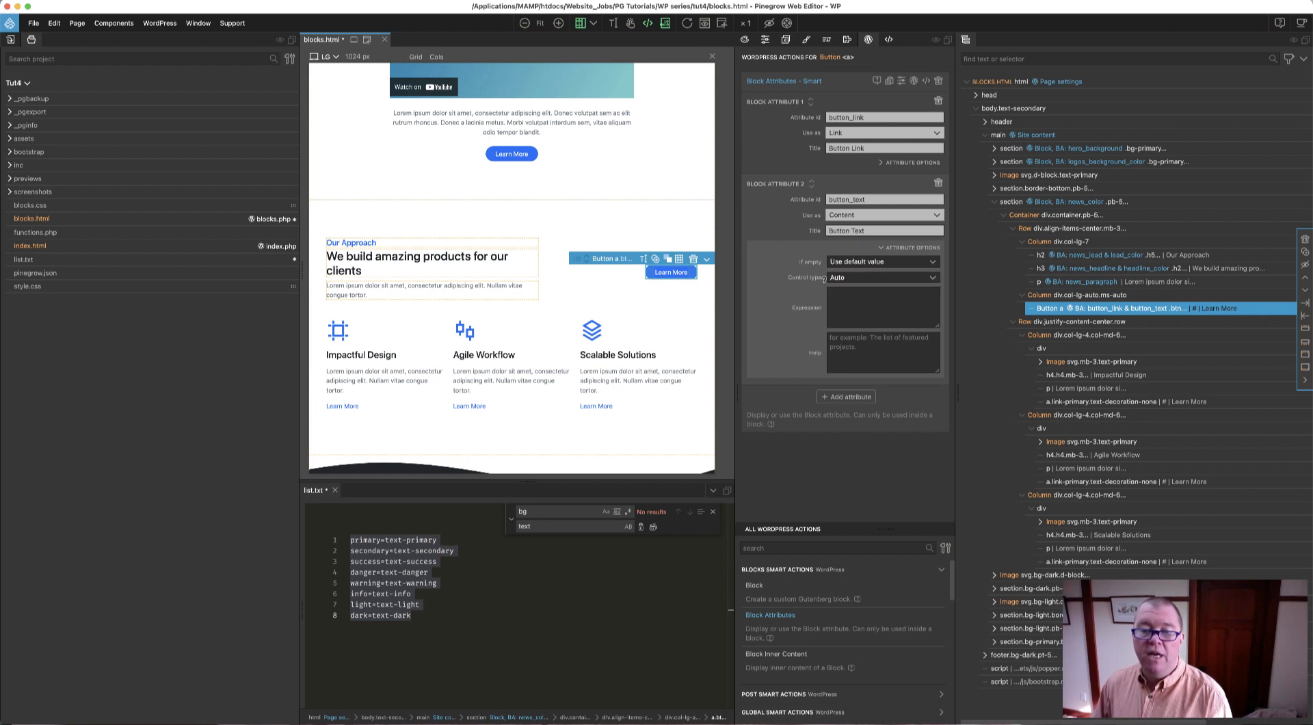
{"action": "left_click", "coordinate": [878, 247]}
Add a third block attribute with the ID button_color, used as a Class that replaces btn-primary.
{"action": "left_click", "coordinate": [852, 271]}
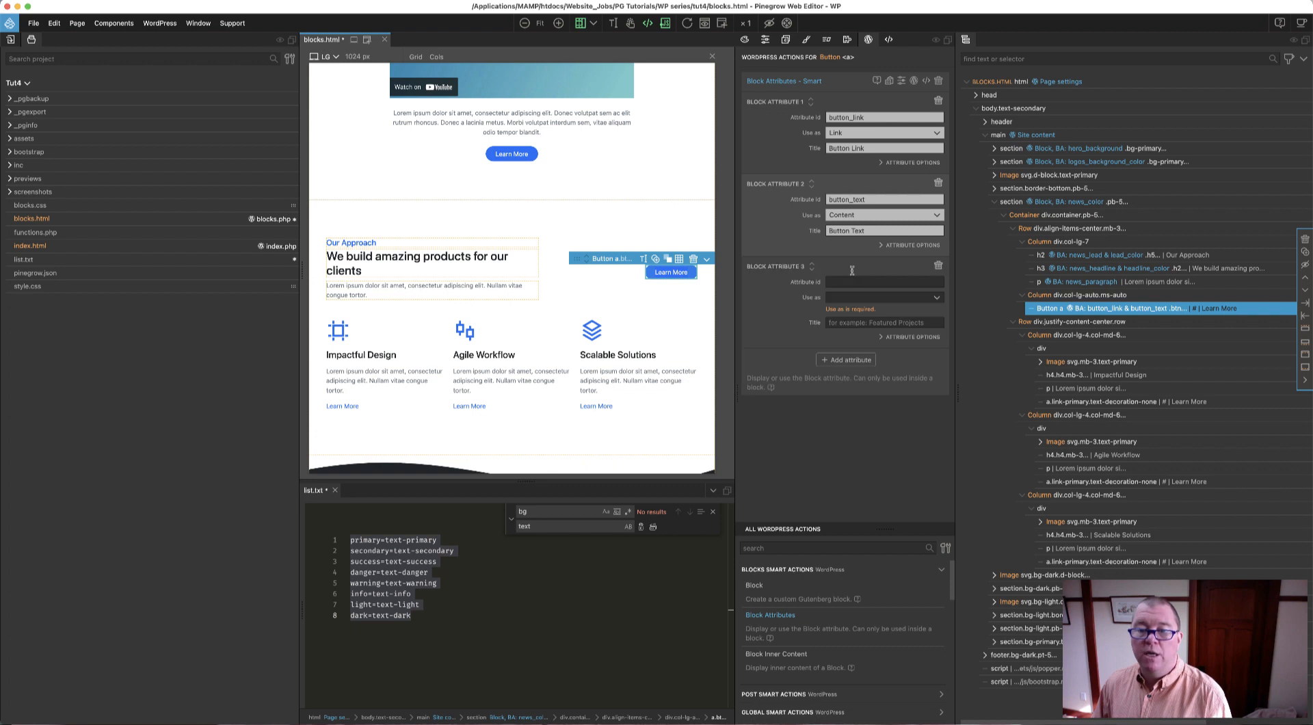
{"action": "type", "text": "button_color"}
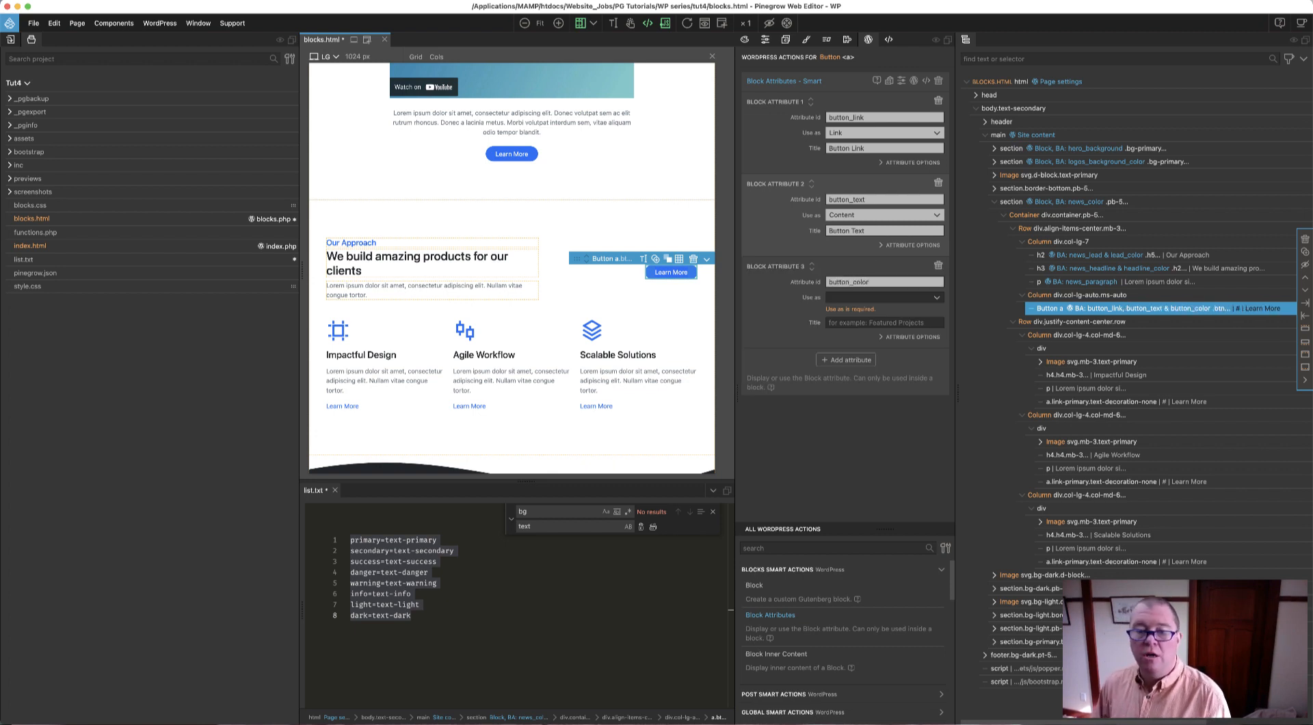
{"action": "left_click", "coordinate": [884, 299]}
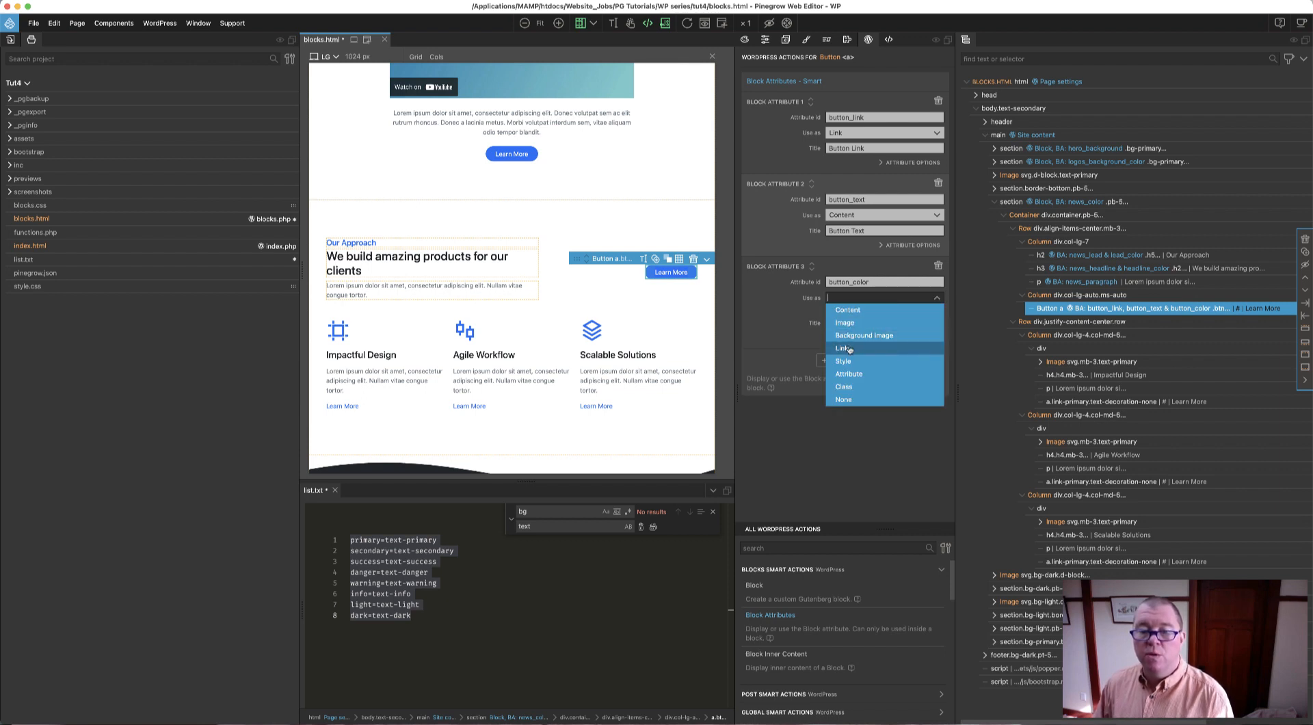
{"action": "left_click", "coordinate": [845, 386]}
{"action": "left_click", "coordinate": [864, 313]}
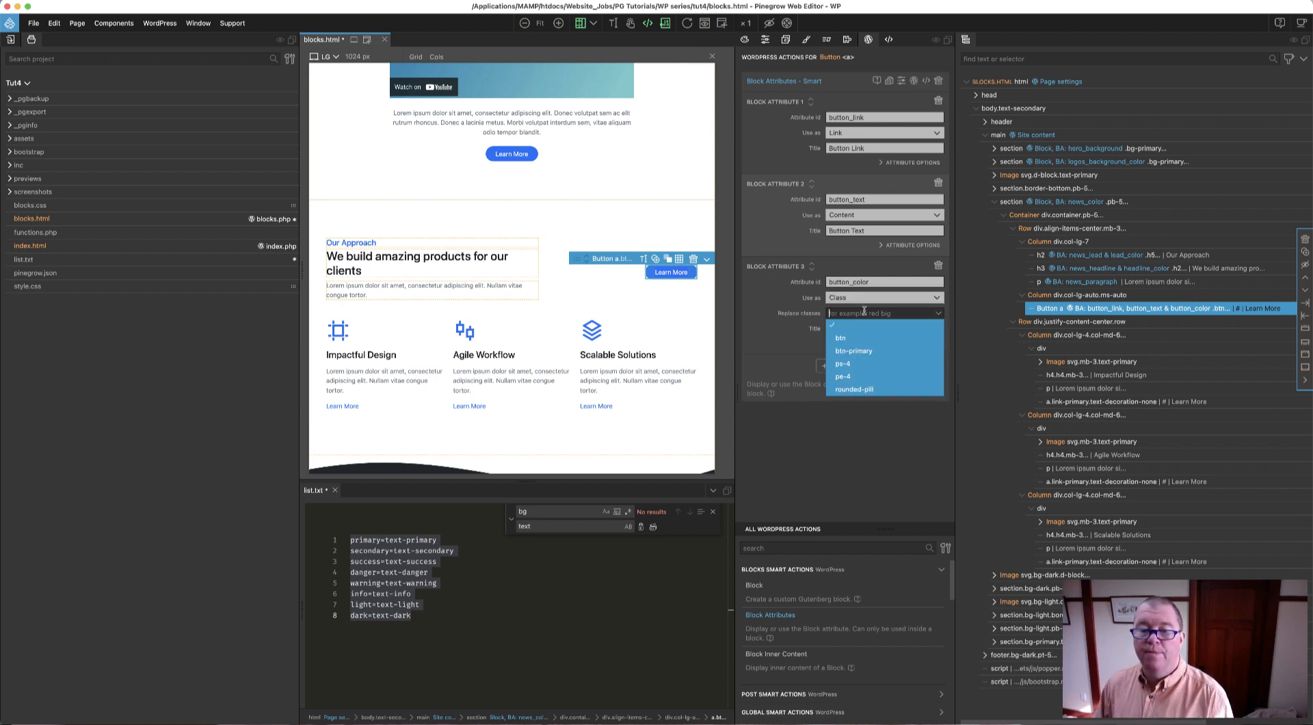
{"action": "left_click", "coordinate": [854, 351]}
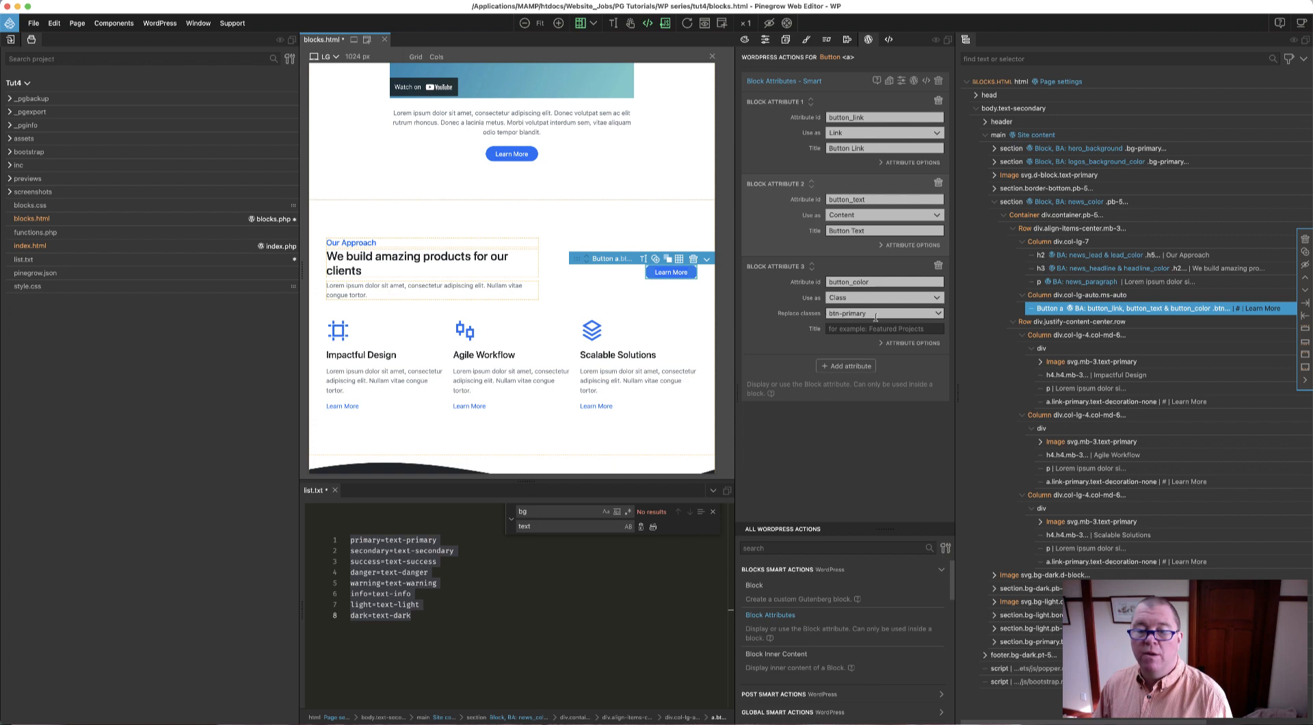
Title the button_color attribute Button Color and set its control type to Select.
{"action": "left_click", "coordinate": [869, 329]}
{"action": "type", "text": "Bu"}
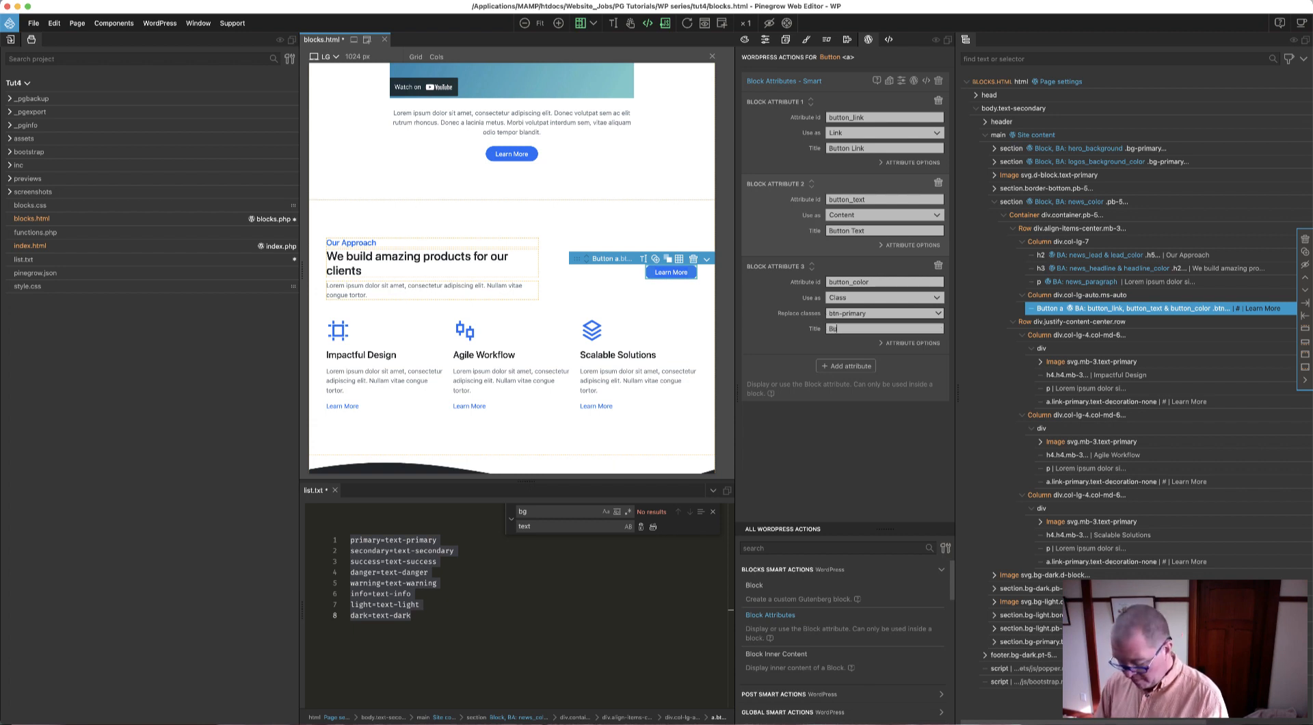
{"action": "type", "text": "tton Color"}
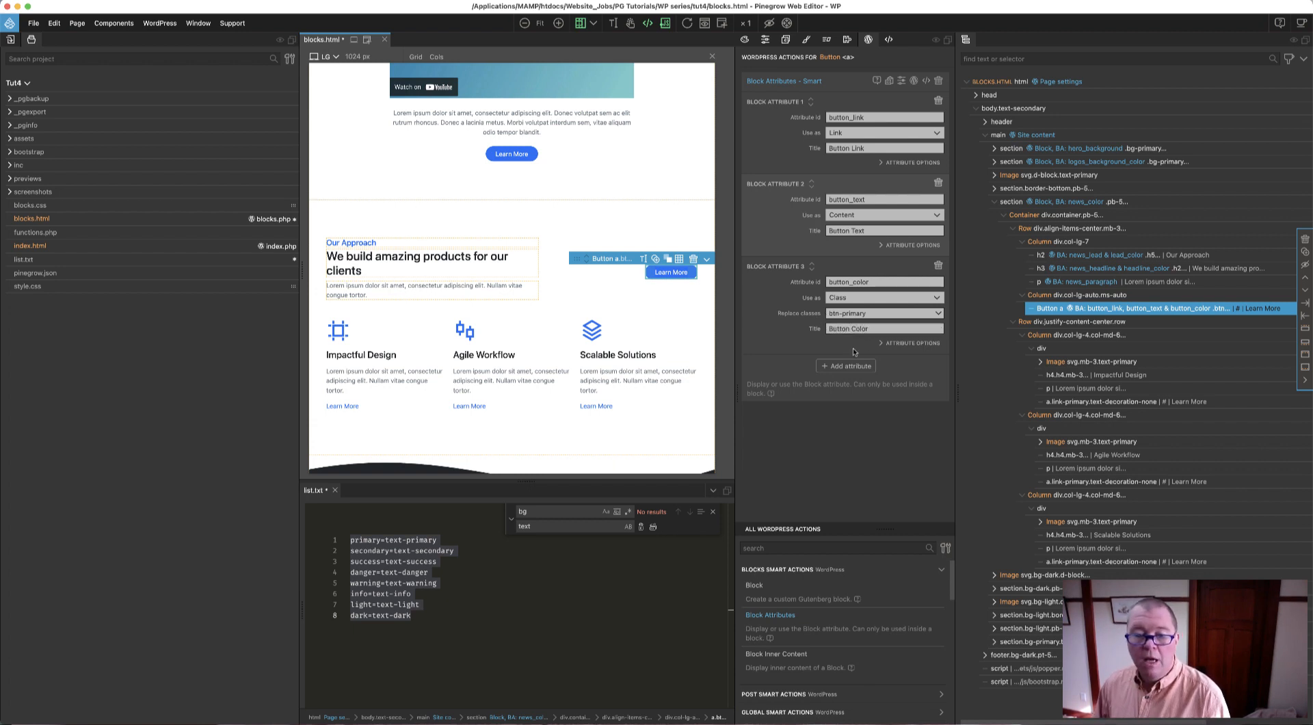
{"action": "left_click", "coordinate": [853, 347]}
{"action": "left_click", "coordinate": [856, 376]}
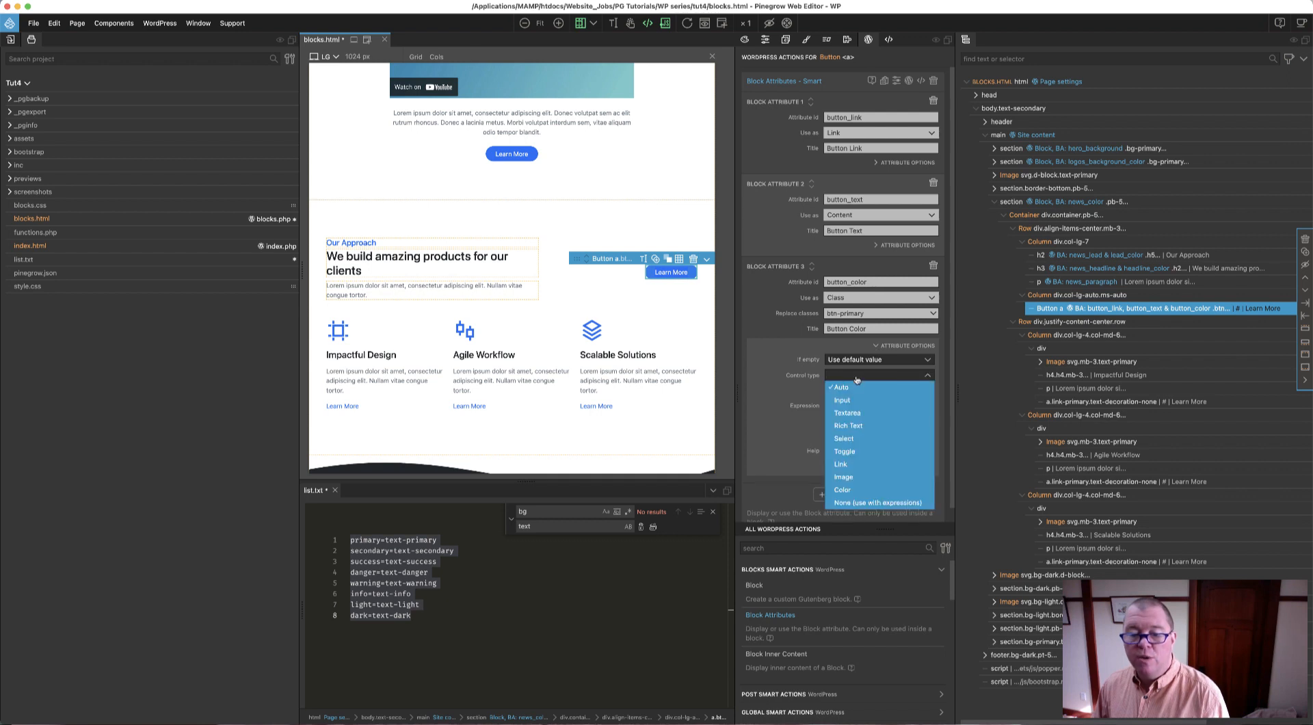
{"action": "left_click", "coordinate": [845, 437]}
Replace every occurrence of "text" with "btn" in list.txt.
{"action": "left_click", "coordinate": [446, 561]}
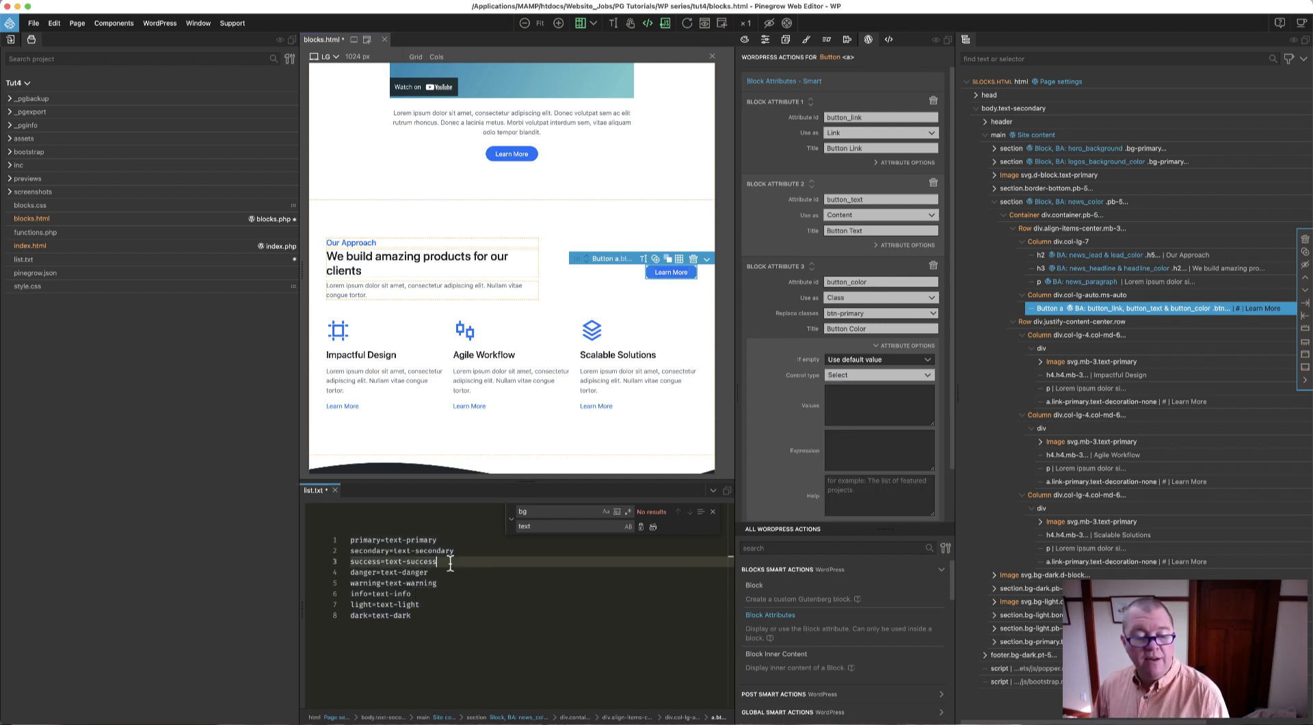
{"action": "double_click", "coordinate": [532, 511]}
{"action": "type", "text": "tex"}
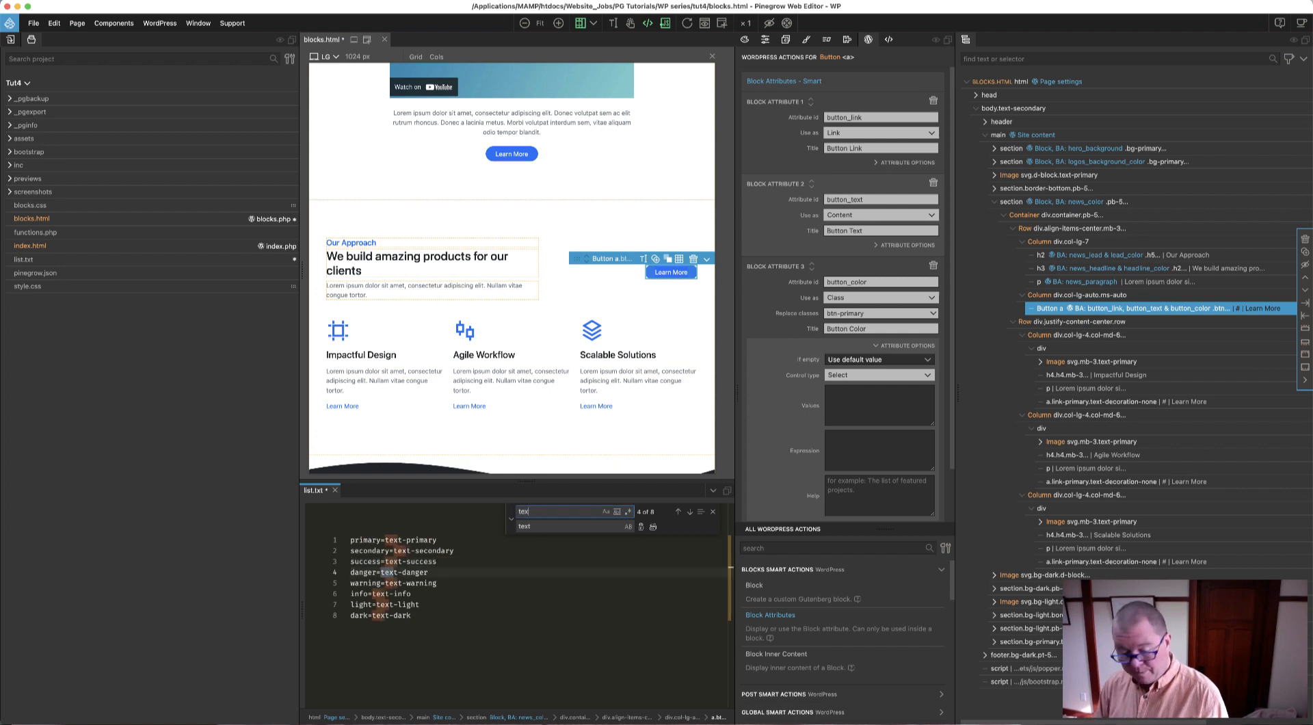
{"action": "type", "text": "t"}
{"action": "left_click_drag", "start_coordinate": [535, 526], "coordinate": [517, 523]}
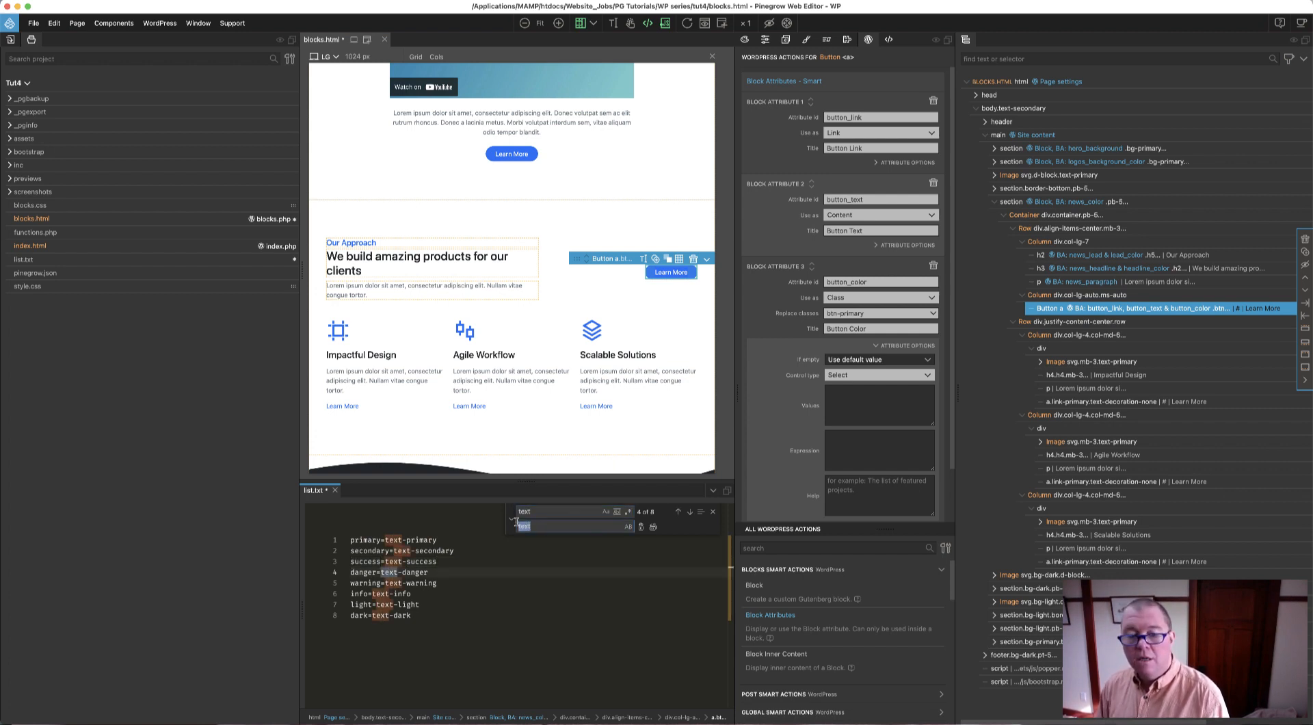
{"action": "type", "text": "bb"}
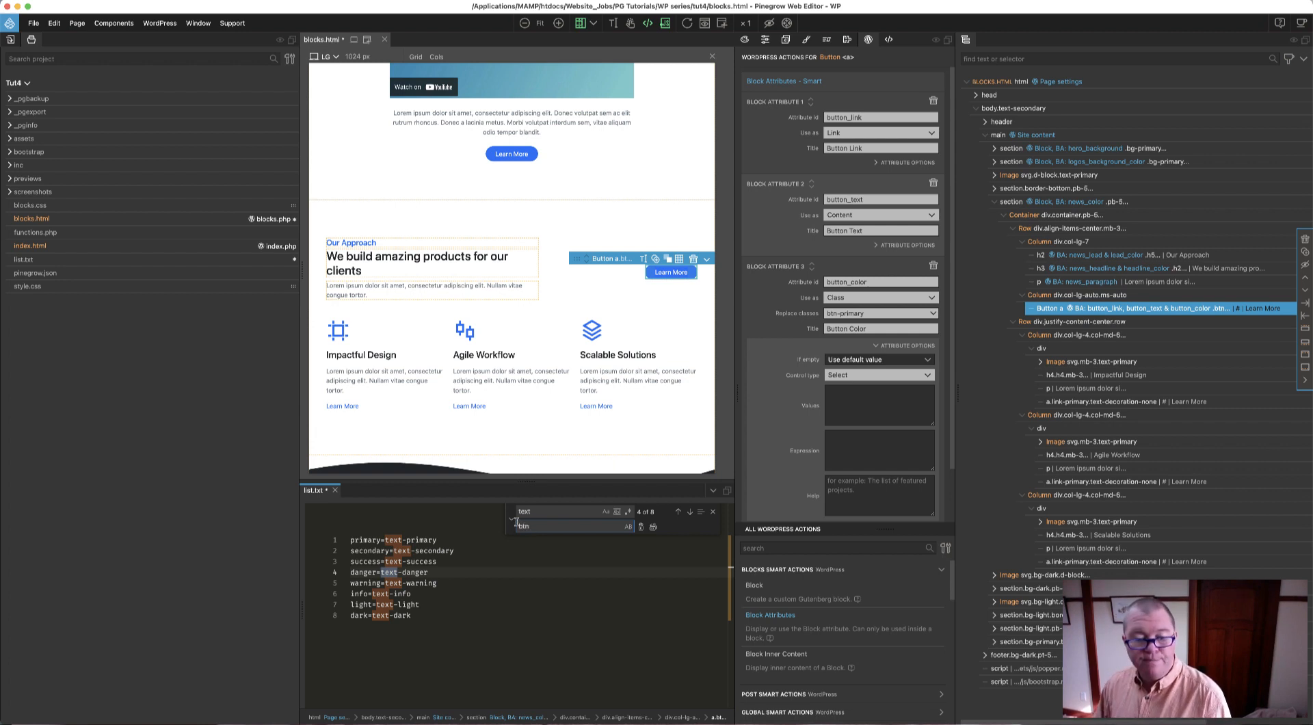
{"action": "left_click", "coordinate": [653, 527]}
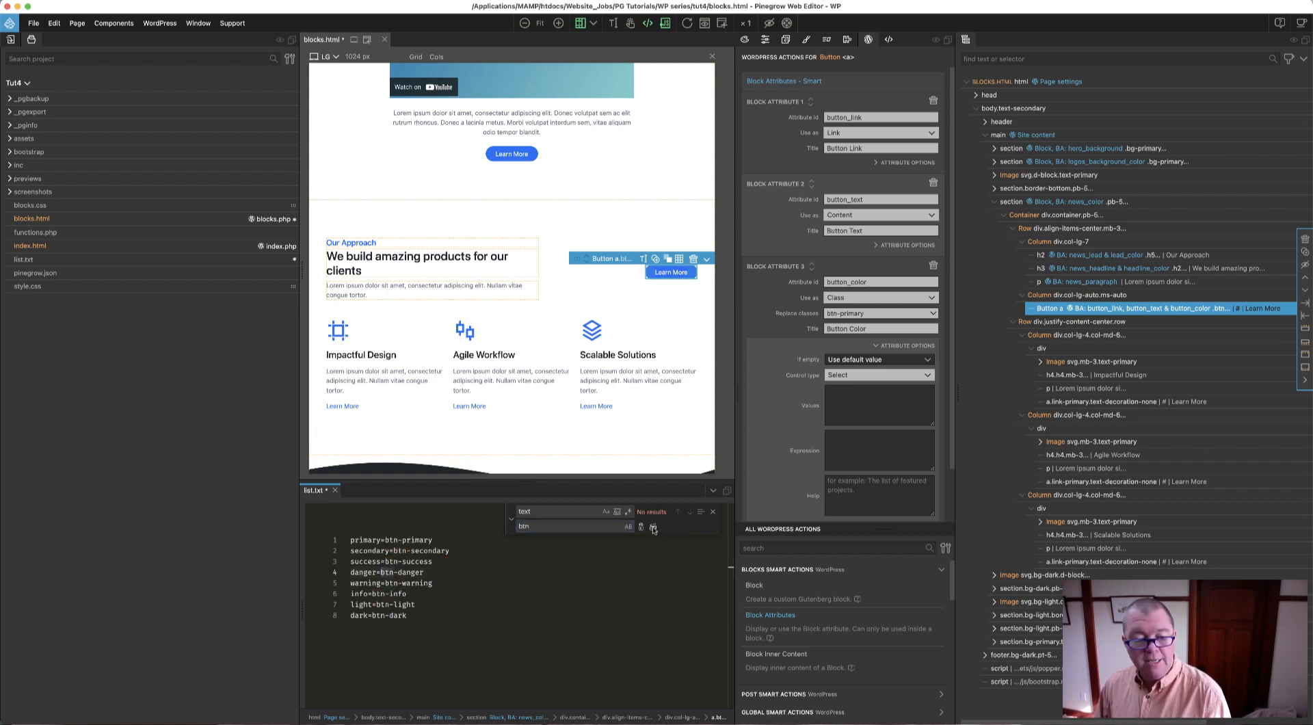
Copy the complete btn class list from list.txt into the button_color attribute's values and save list.txt.
{"action": "double_click", "coordinate": [349, 539]}
{"action": "key", "text": "super+a"}
{"action": "key", "text": "super+c"}
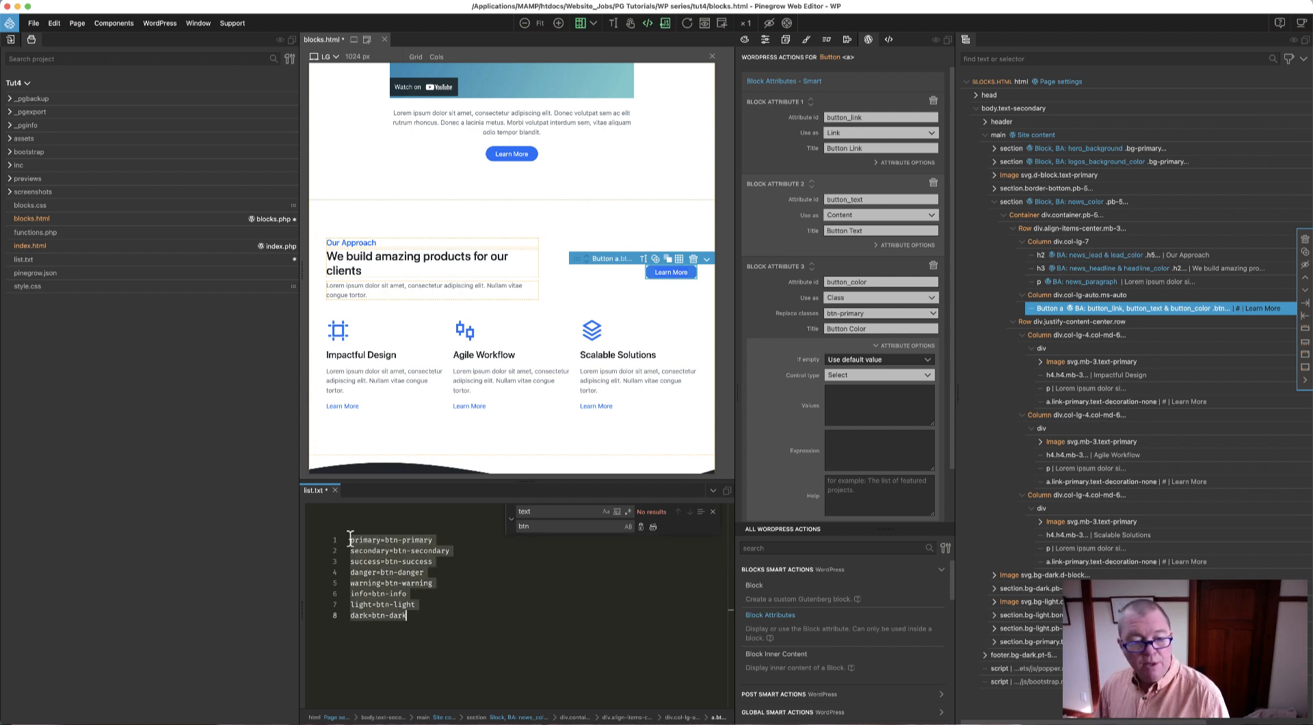
{"action": "left_click", "coordinate": [825, 399]}
{"action": "key", "text": "super+v"}
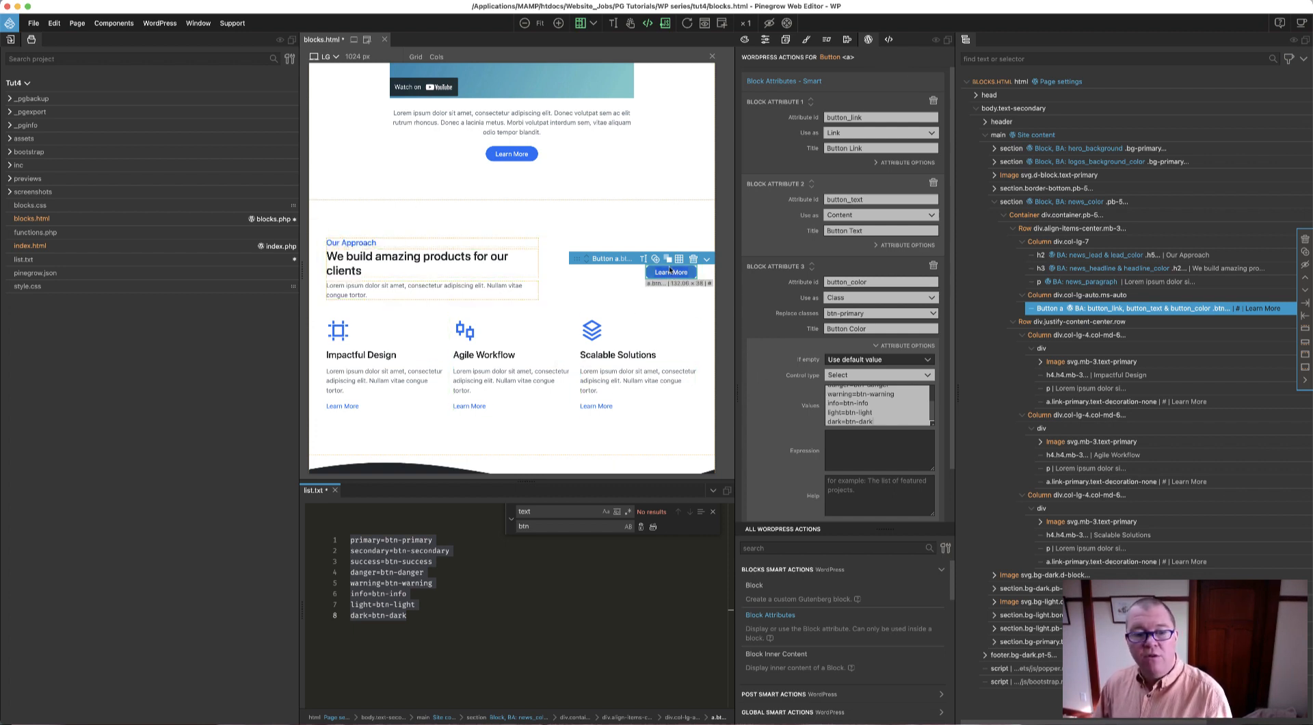
{"action": "key", "text": "super+s"}
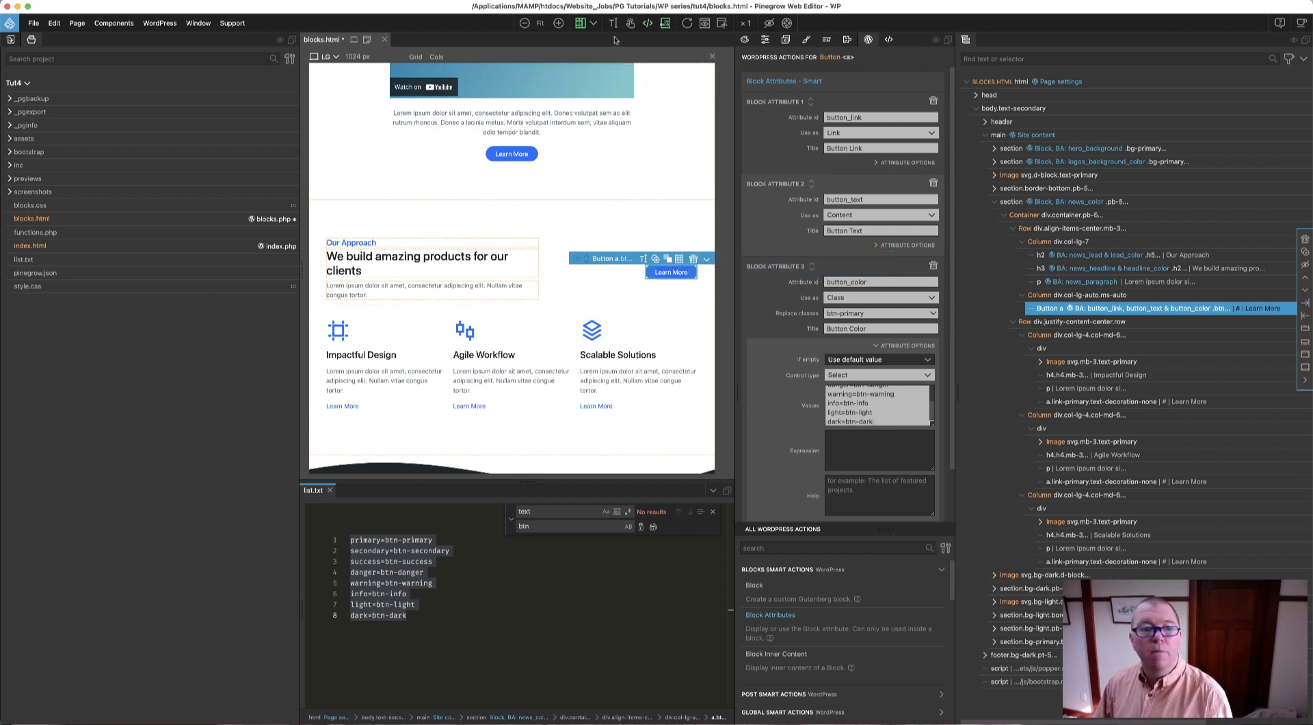
Switch to the News post in Chrome, reload the editor and select the news block to inspect its properties.
{"action": "key", "text": "ctrl+Up"}
{"action": "left_click", "coordinate": [704, 39]}
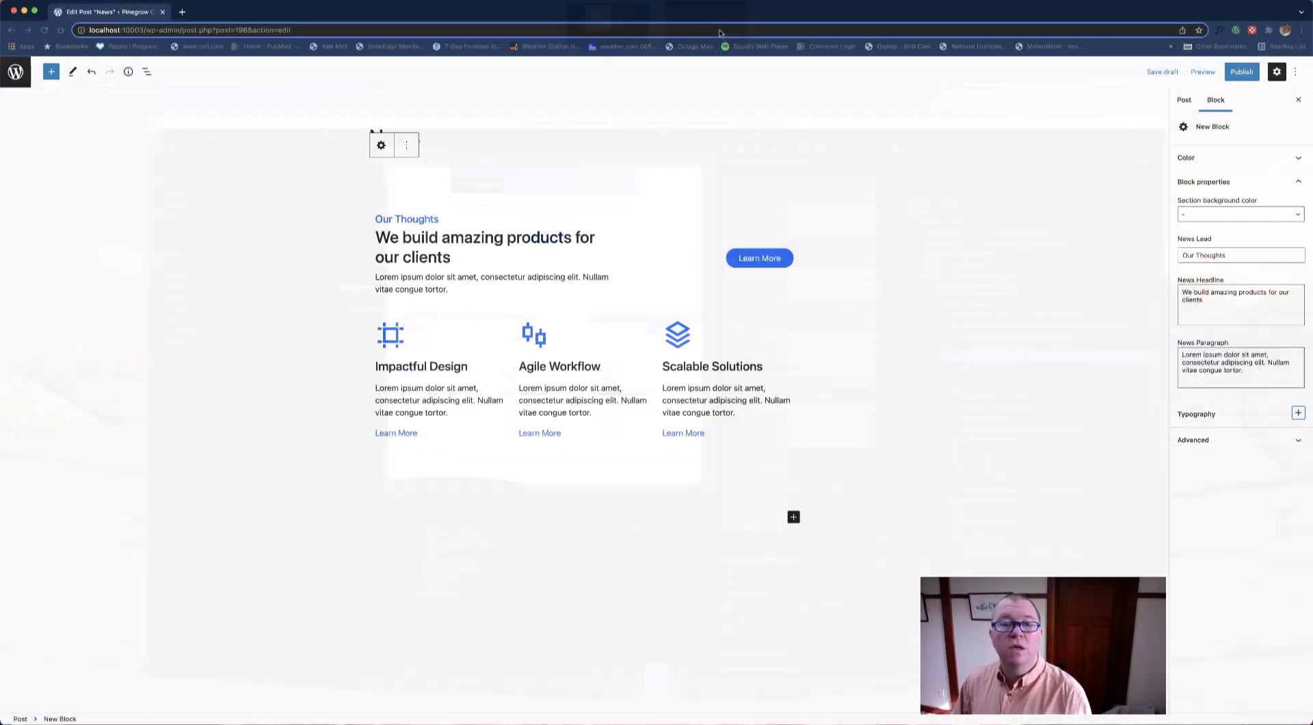
{"action": "key", "text": "super+r"}
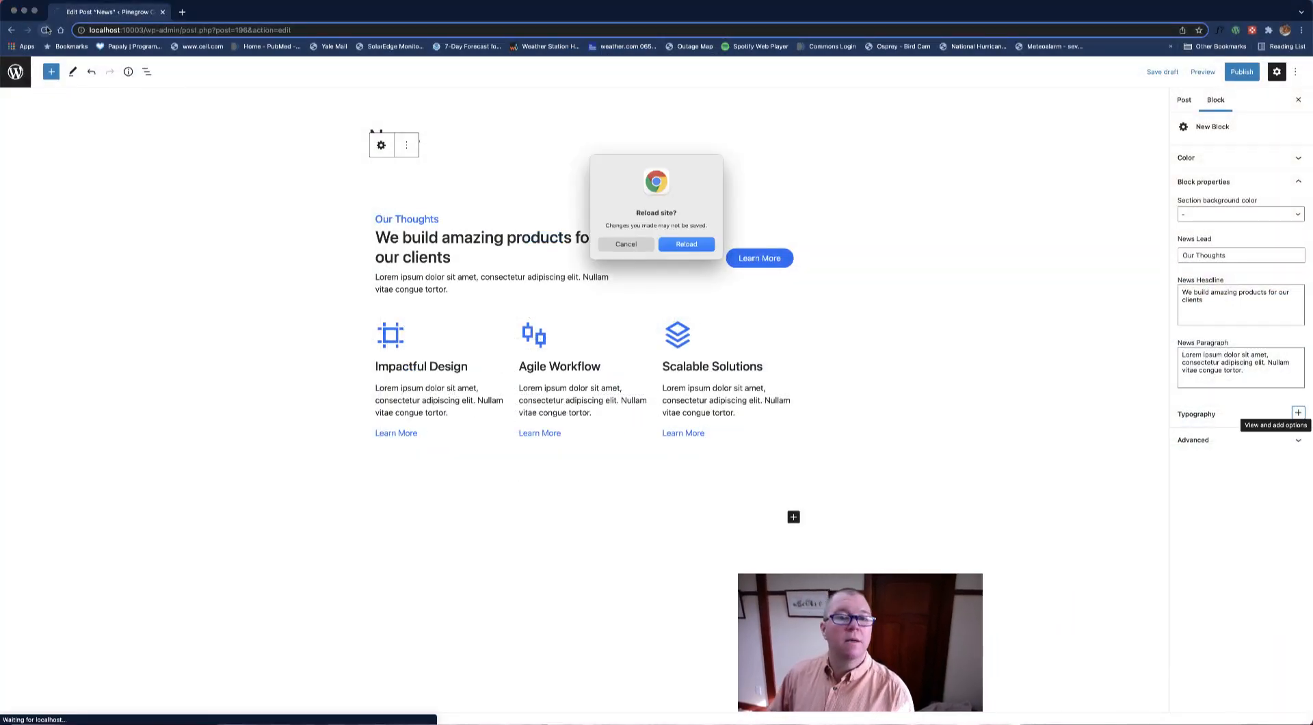
{"action": "left_click", "coordinate": [694, 249]}
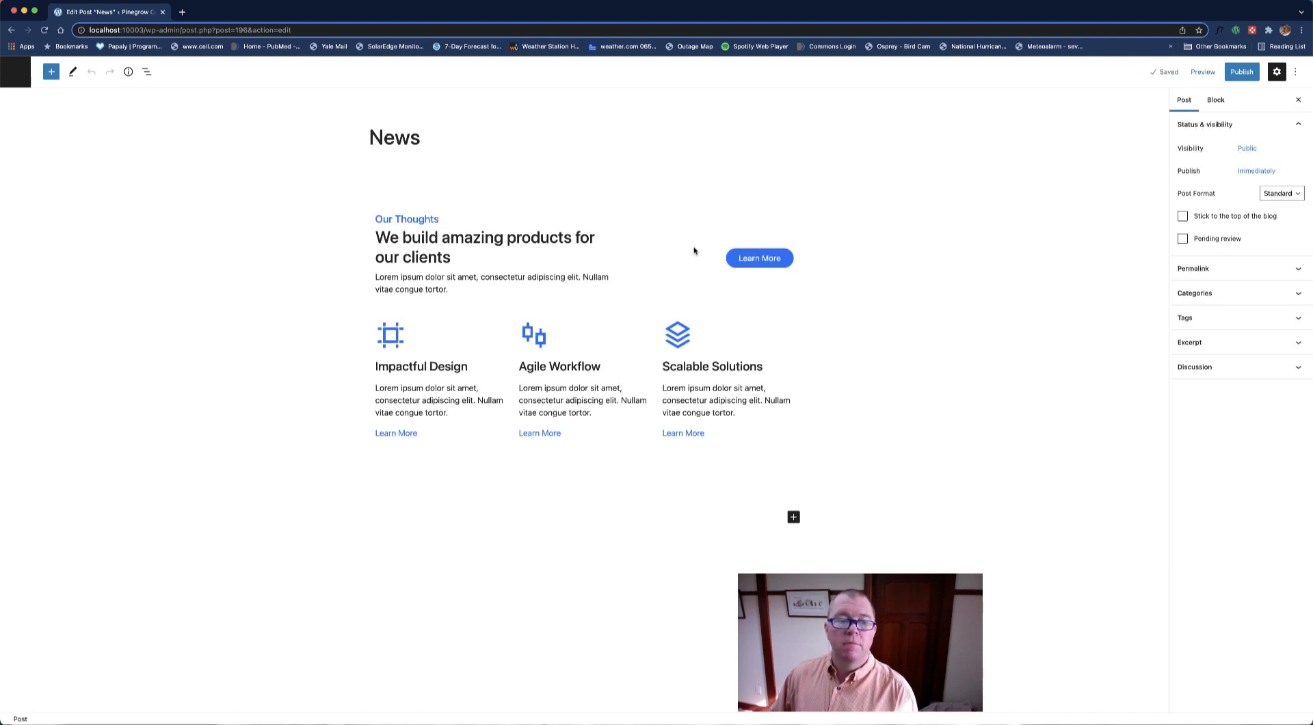
{"action": "left_click", "coordinate": [642, 219]}
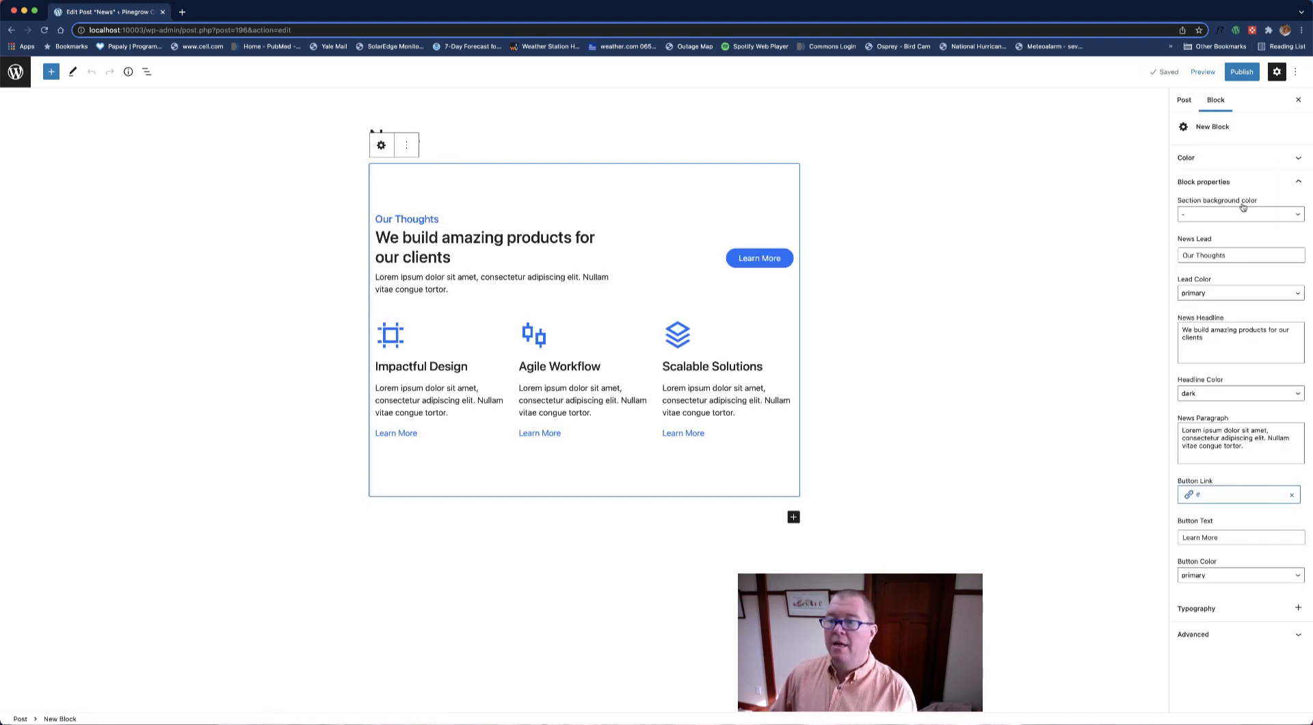
{"action": "left_click", "coordinate": [1210, 158]}
{"action": "left_click", "coordinate": [1210, 158]}
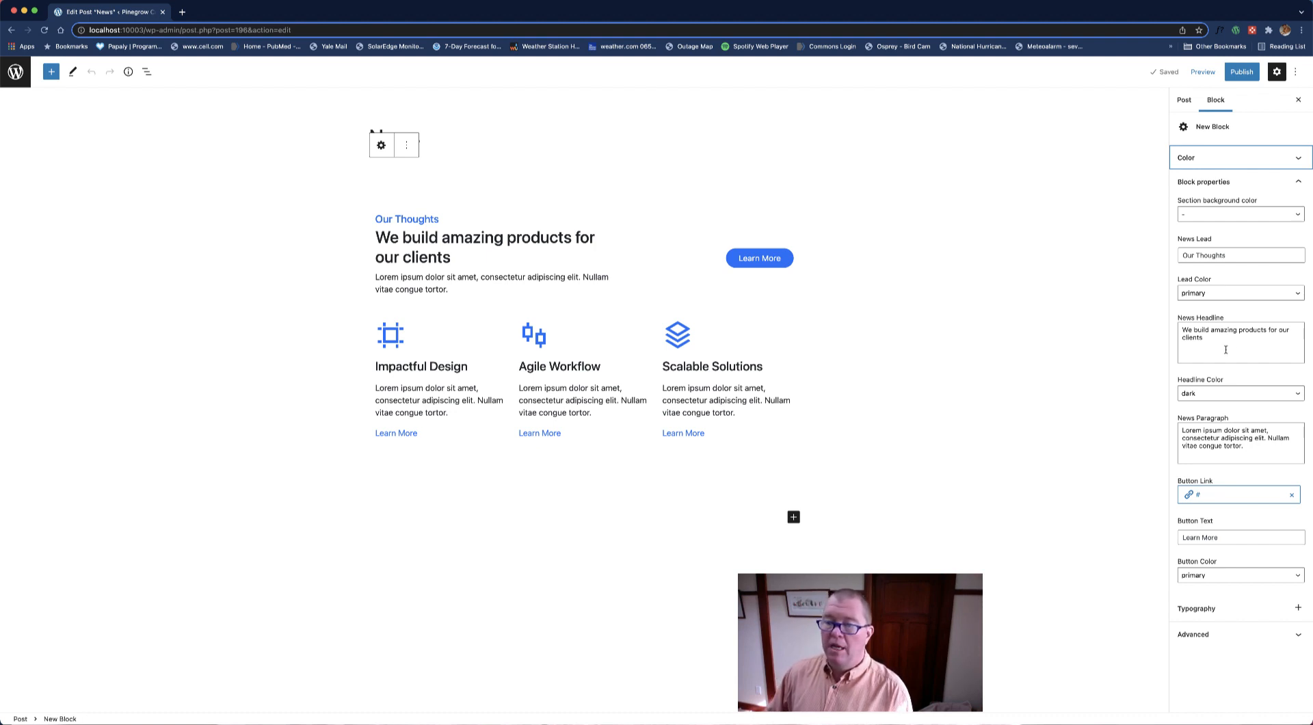
Test the news block's Lead Color with secondary, and finally set it to success.
{"action": "left_click", "coordinate": [1214, 294]}
{"action": "left_click", "coordinate": [1214, 305]}
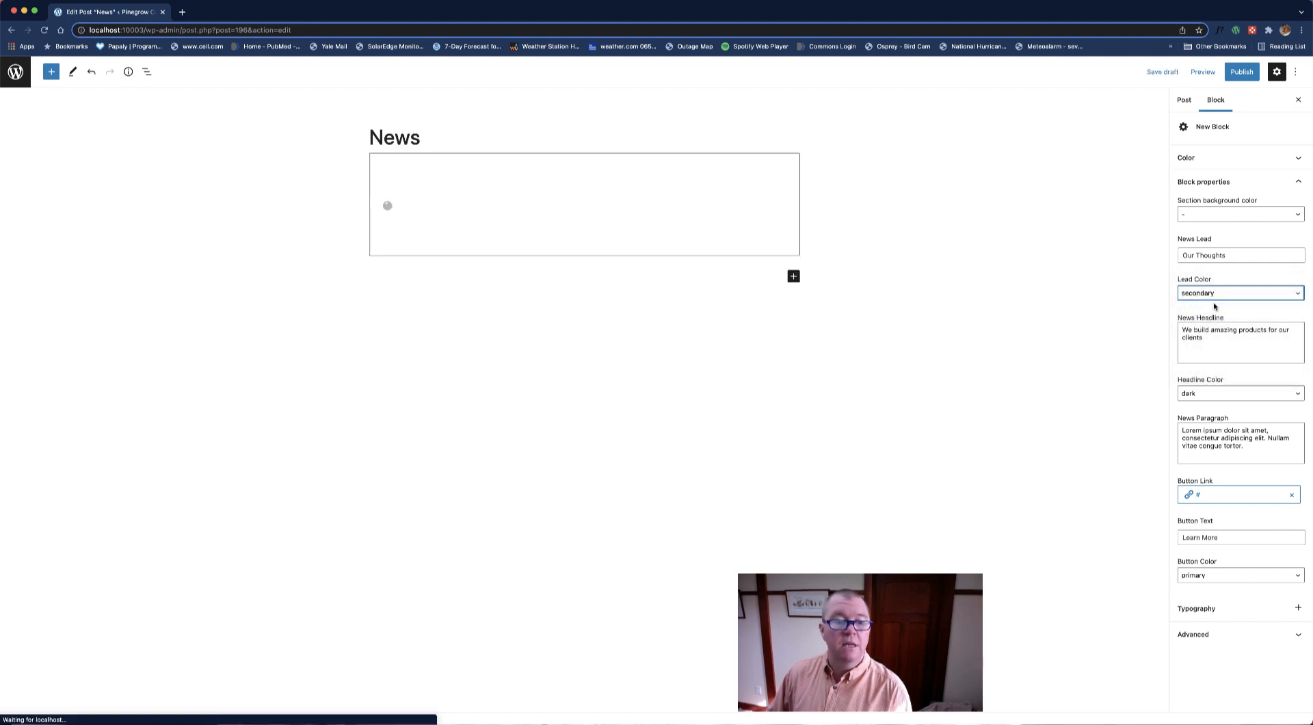
{"action": "left_click", "coordinate": [1214, 295]}
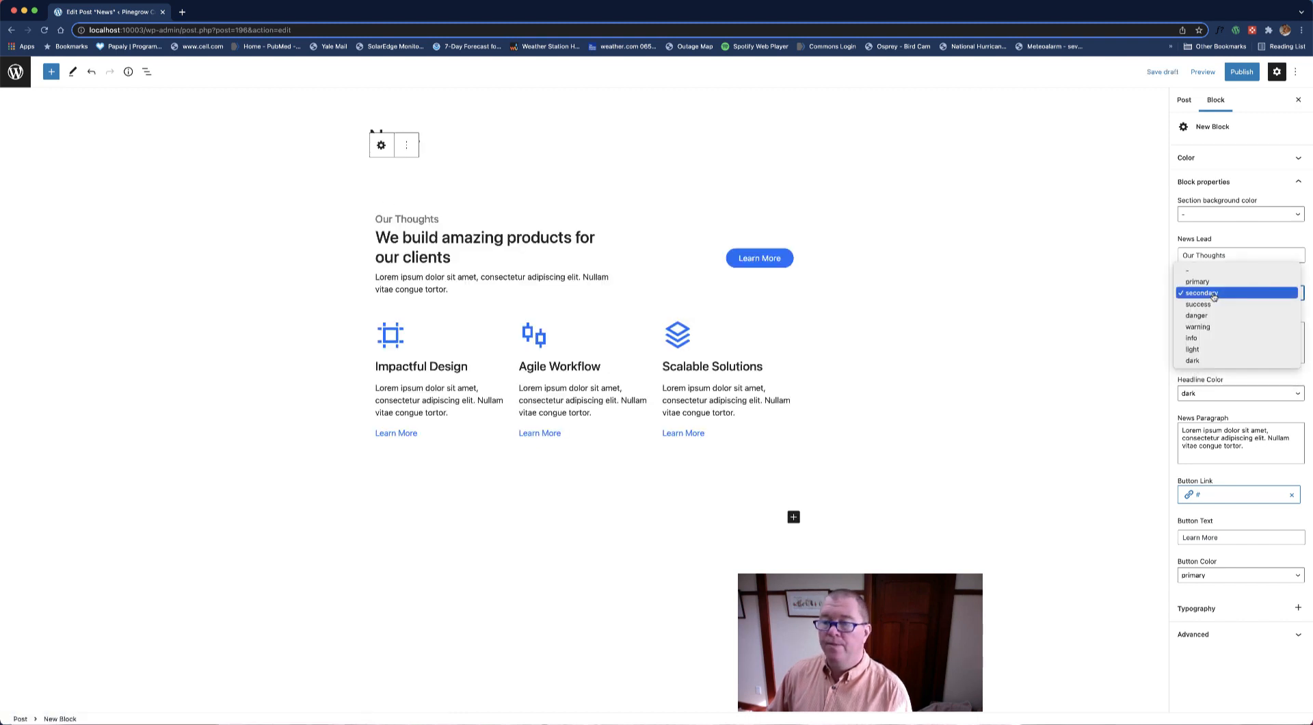
{"action": "left_click", "coordinate": [1212, 305]}
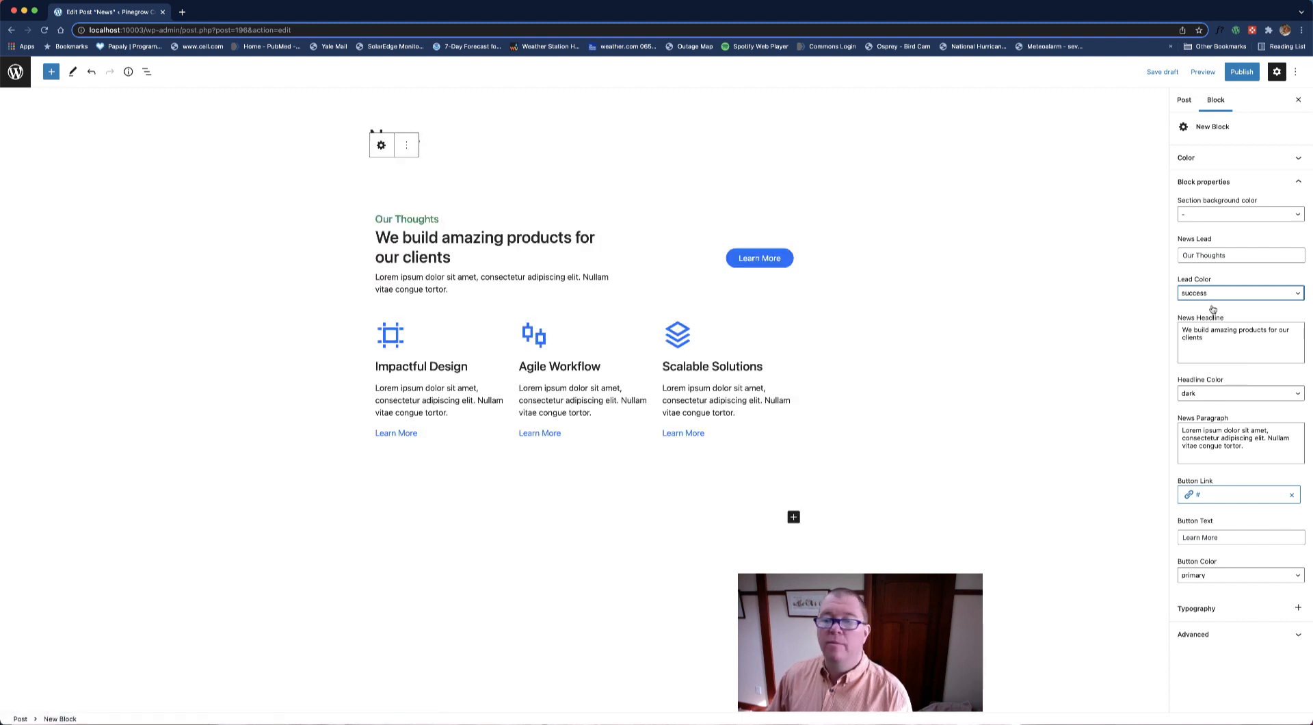
Set the news block's Headline Color to danger, and set its text color to light blue (#8ed1fc) after trying green.
{"action": "left_click", "coordinate": [1216, 395]}
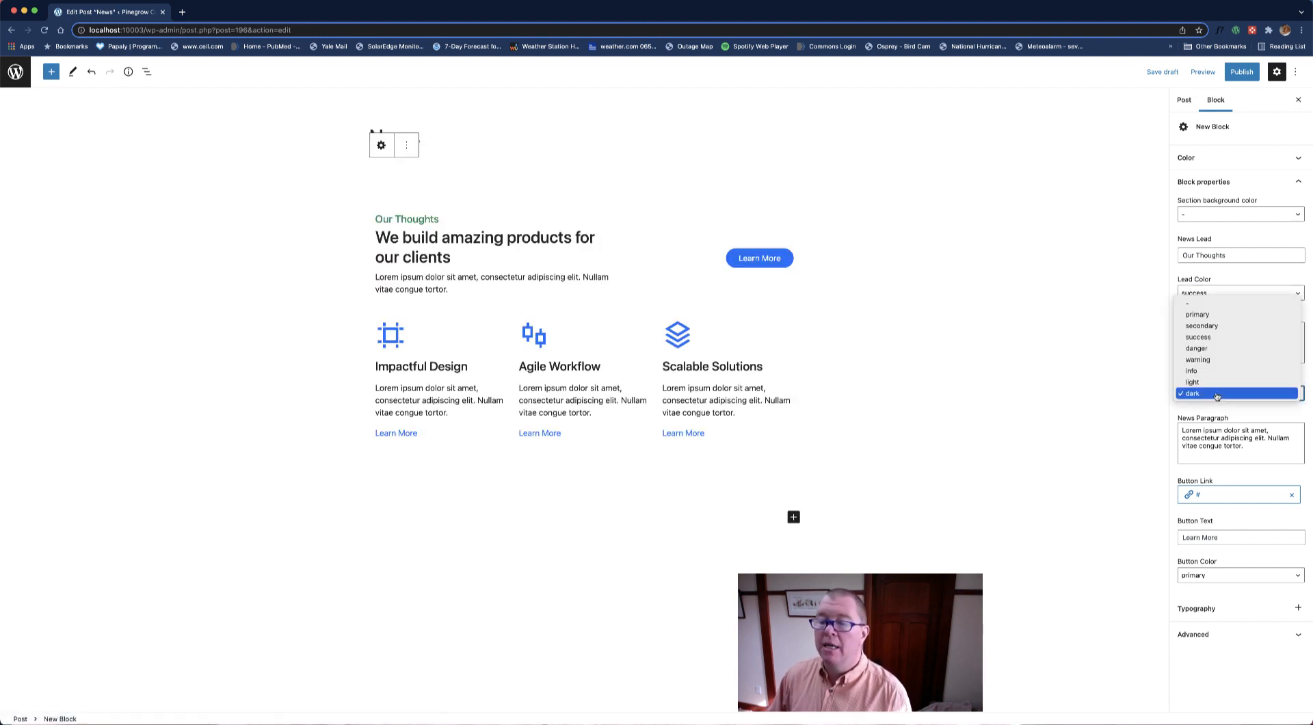
{"action": "left_click", "coordinate": [1212, 349]}
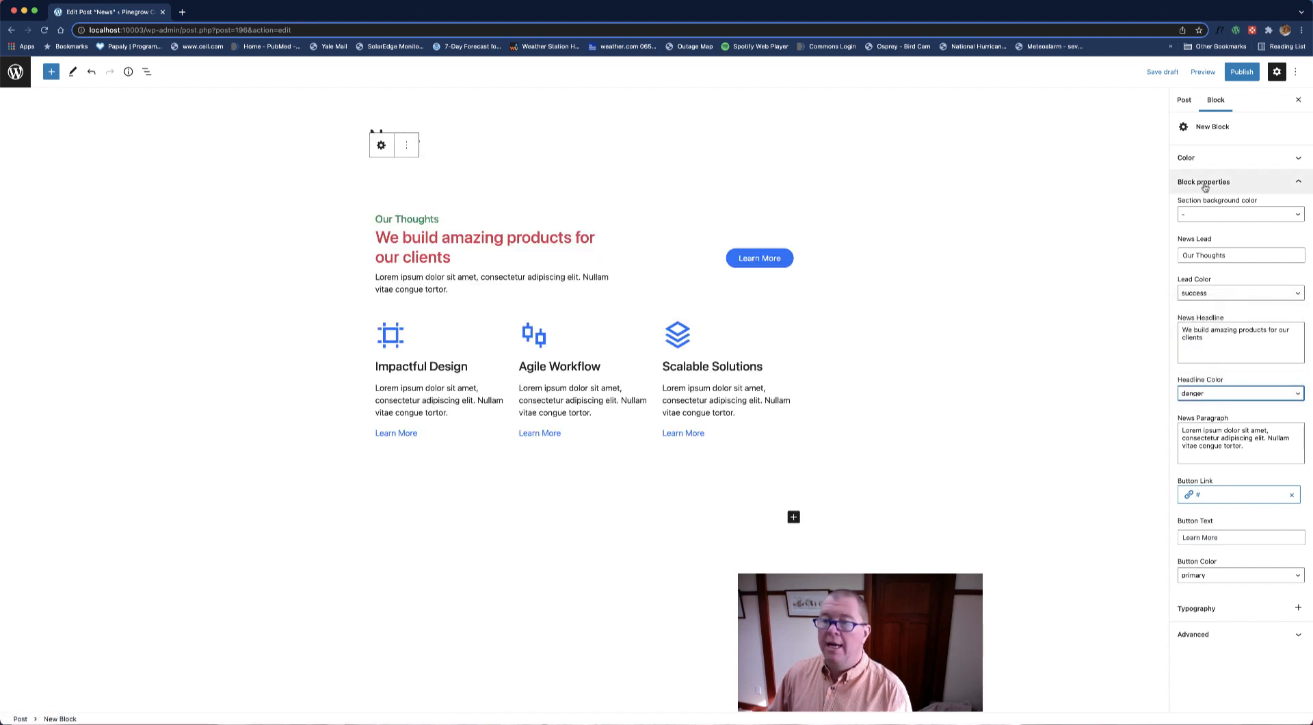
{"action": "left_click", "coordinate": [1205, 157]}
{"action": "left_click", "coordinate": [1212, 185]}
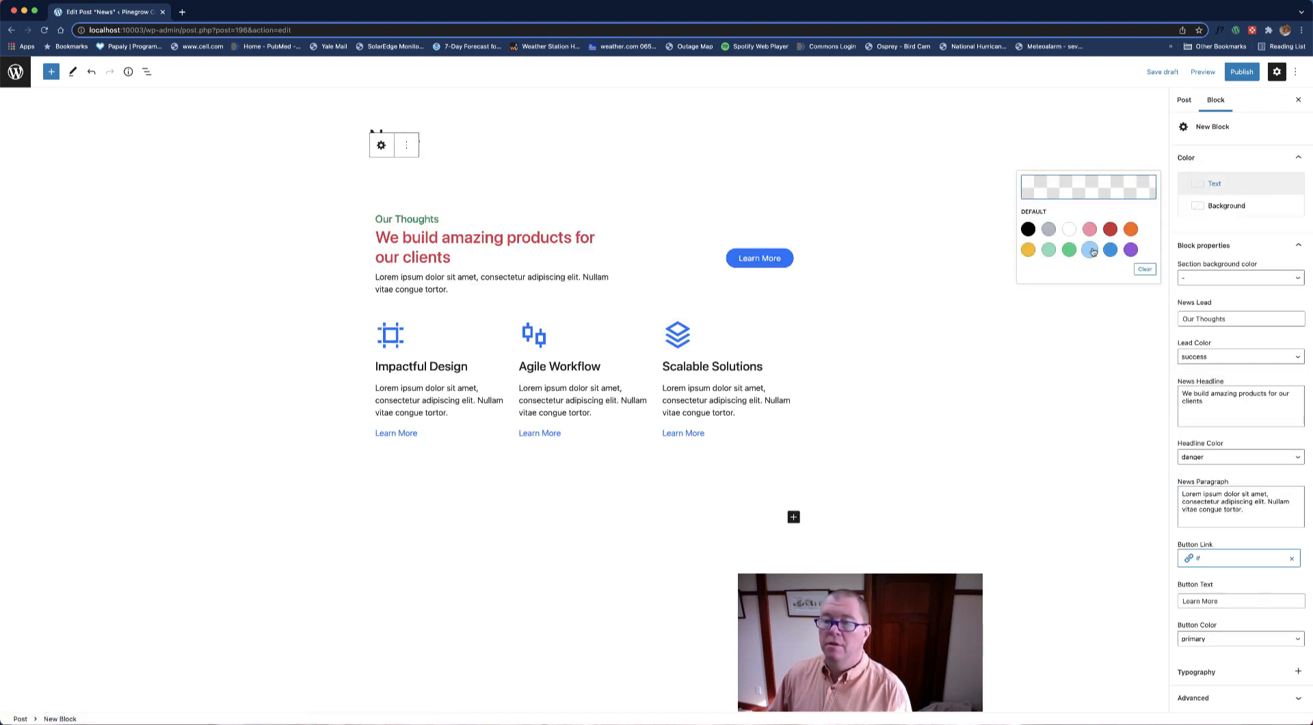
{"action": "left_click", "coordinate": [1068, 251]}
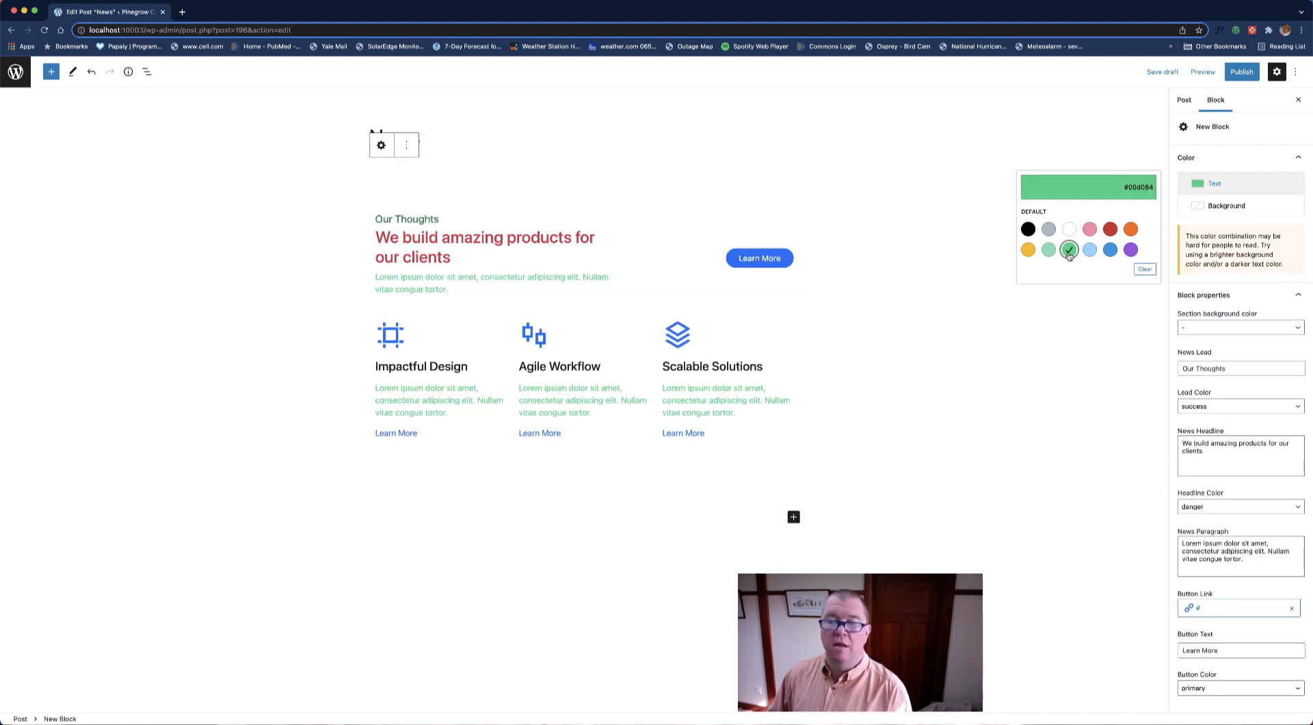
{"action": "left_click", "coordinate": [1089, 250]}
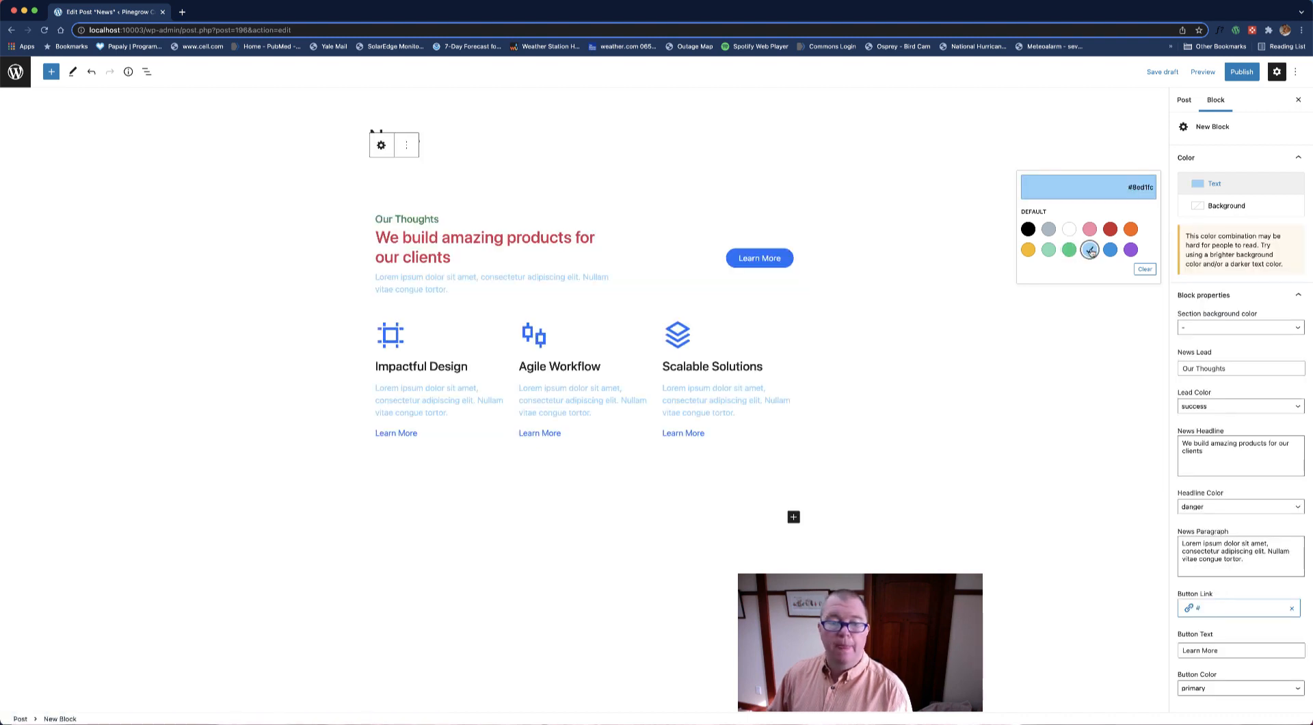
Try Posts as the Button Link's post type, reset it to the blank option and close the link settings.
{"action": "scroll", "coordinate": [1211, 359], "scroll_direction": "down", "scroll_amount": 1}
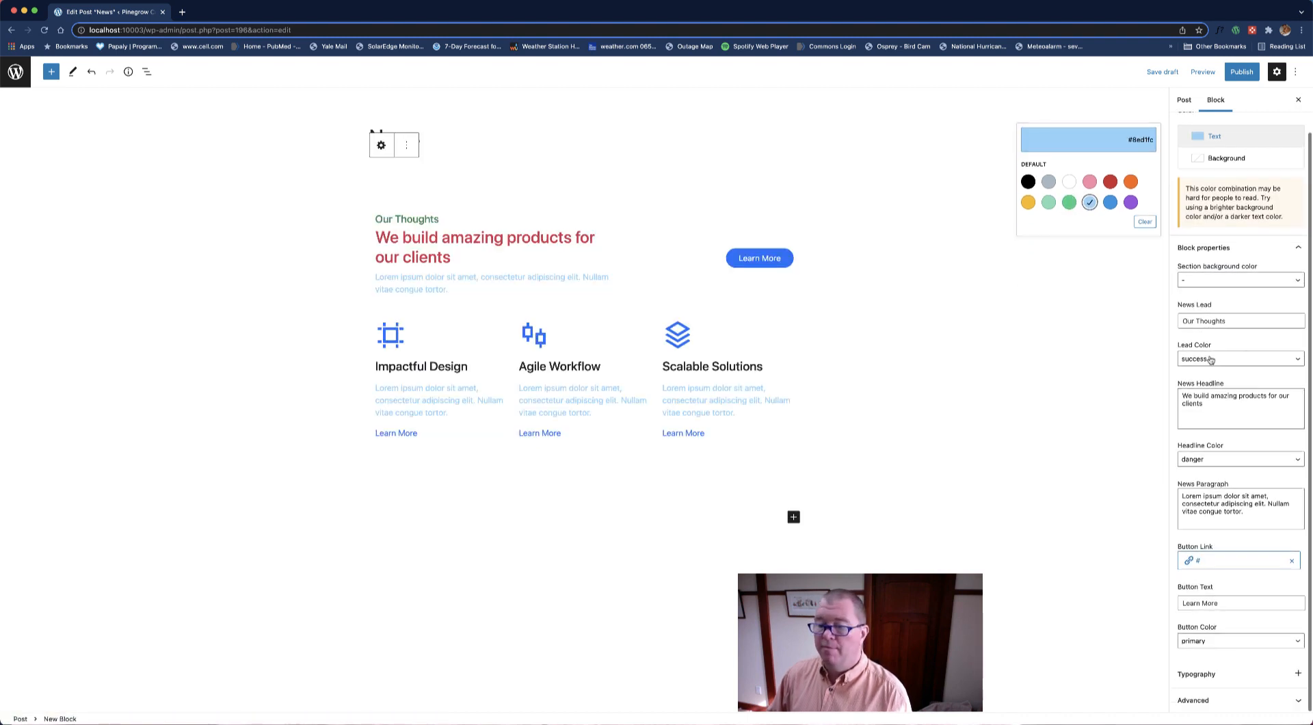
{"action": "left_click", "coordinate": [1213, 562]}
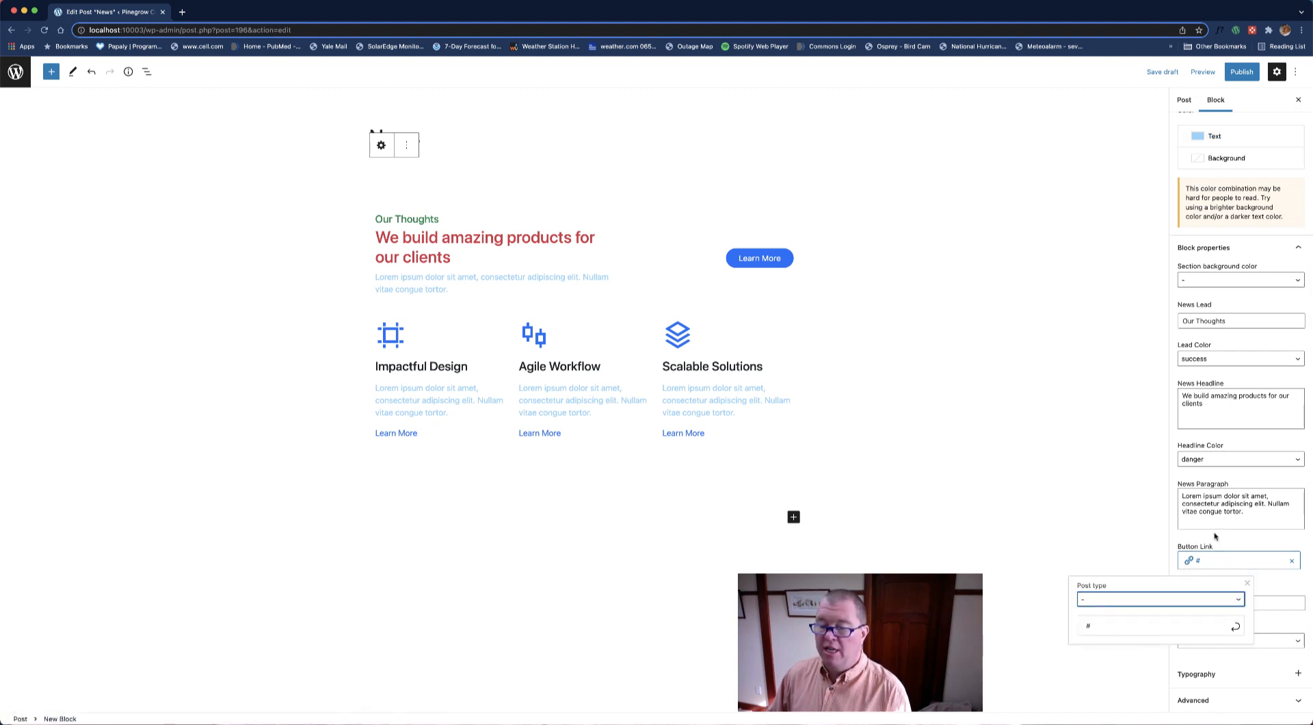
{"action": "left_click", "coordinate": [1246, 583]}
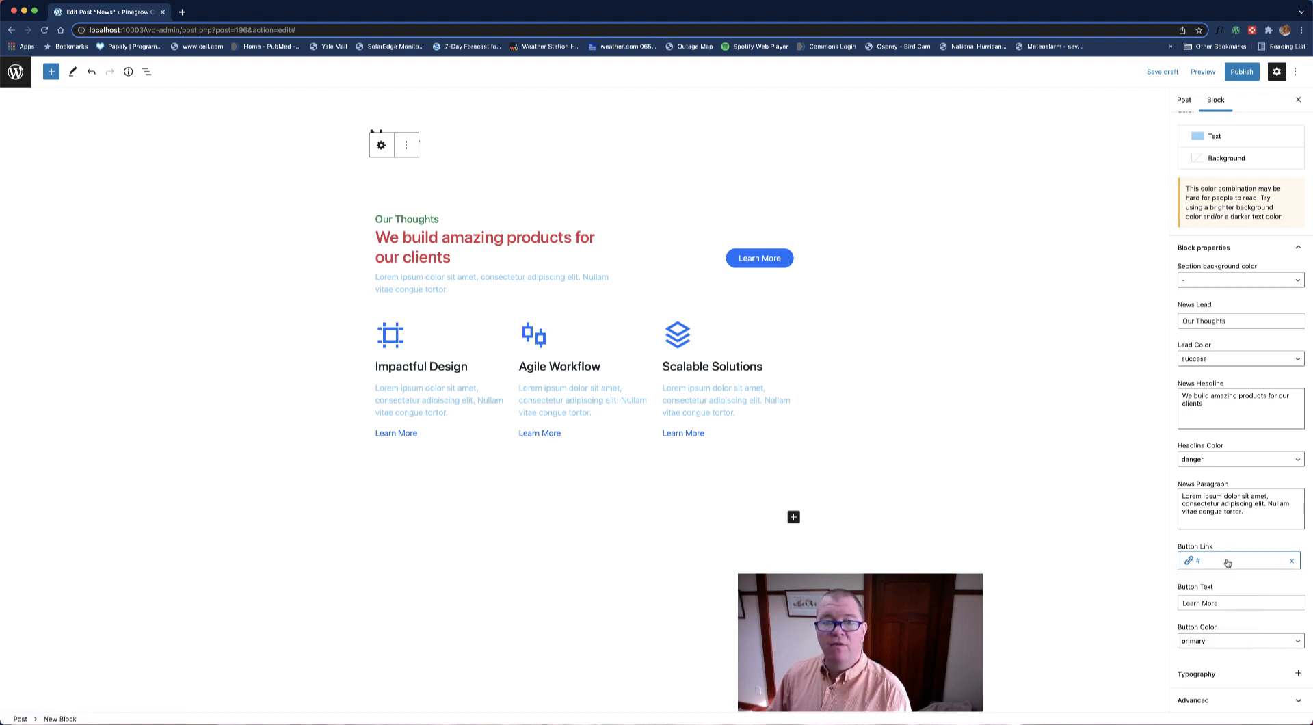
{"action": "left_click", "coordinate": [1227, 563]}
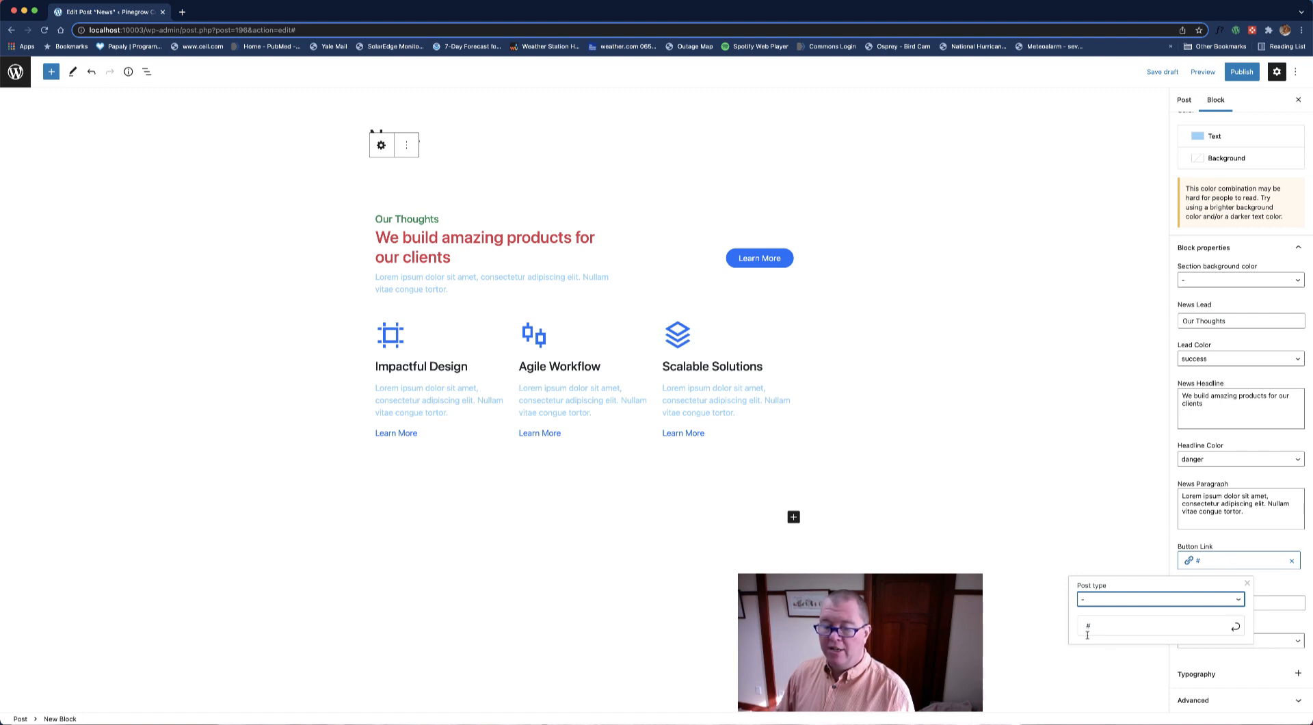
{"action": "left_click", "coordinate": [1138, 599]}
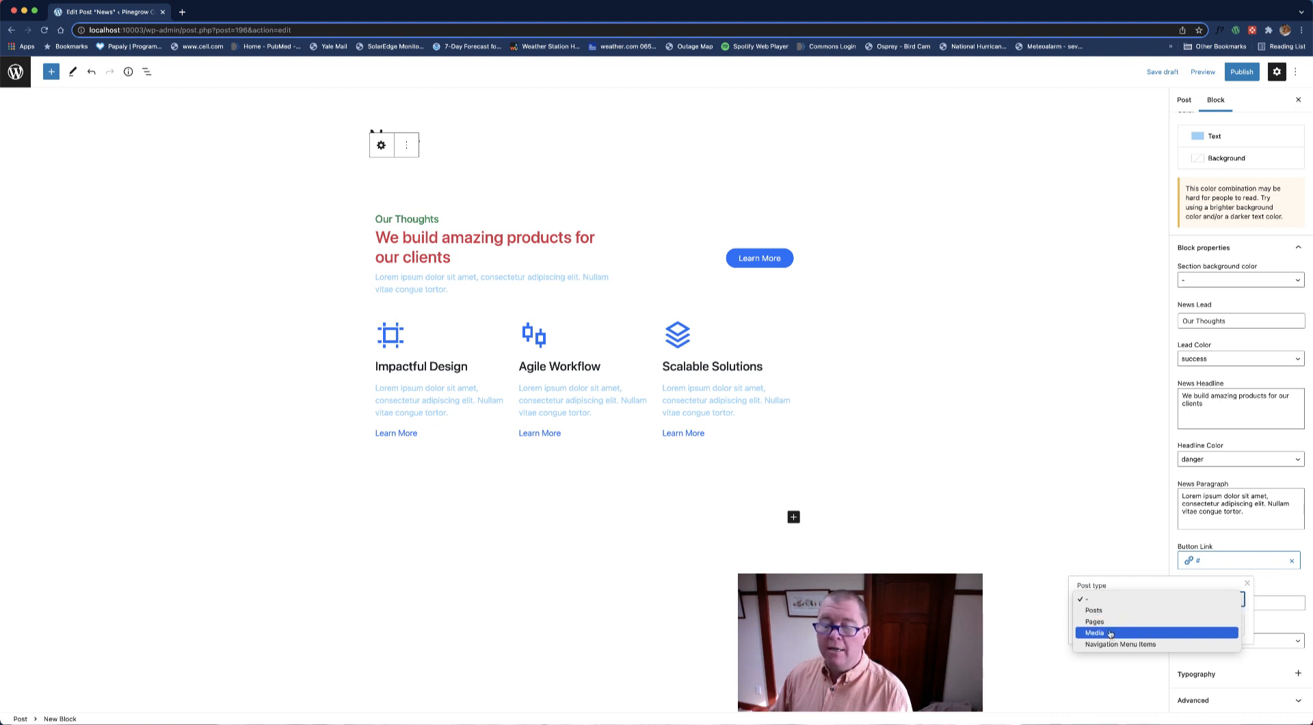
{"action": "left_click", "coordinate": [1097, 610]}
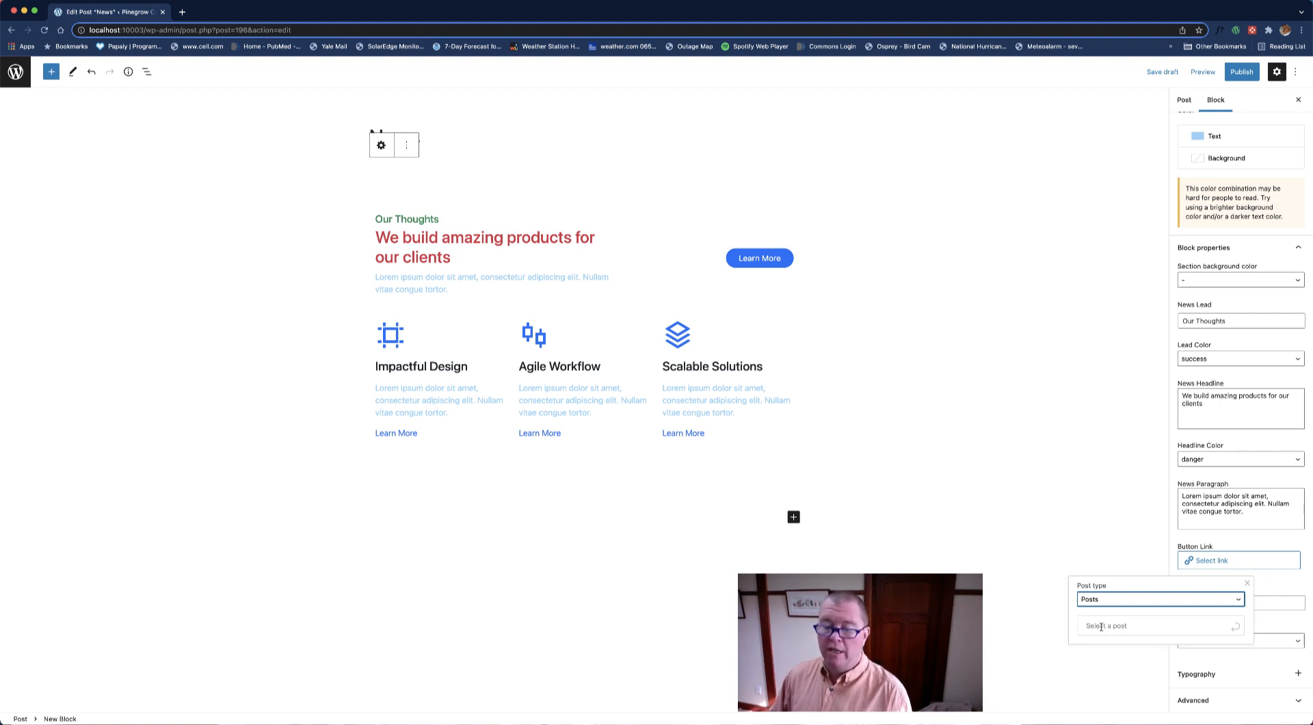
{"action": "left_click", "coordinate": [1108, 599]}
{"action": "left_click", "coordinate": [1100, 590]}
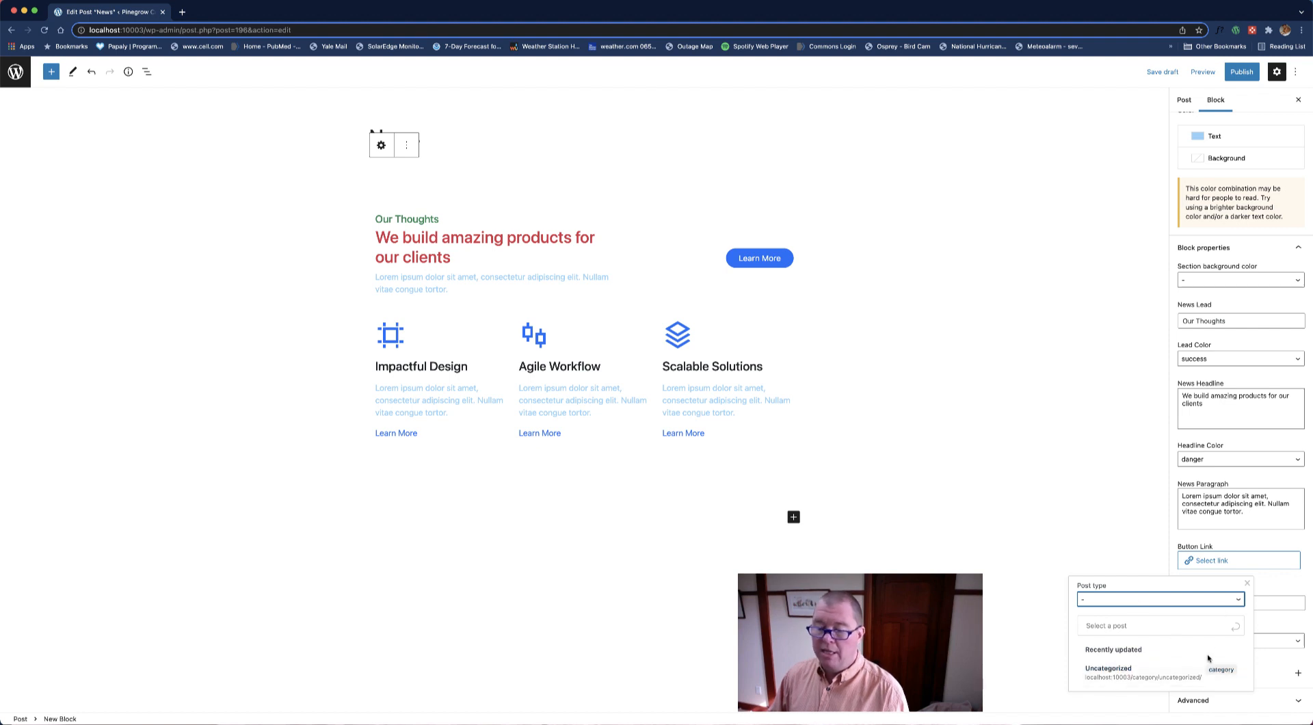
{"action": "left_click", "coordinate": [1247, 583]}
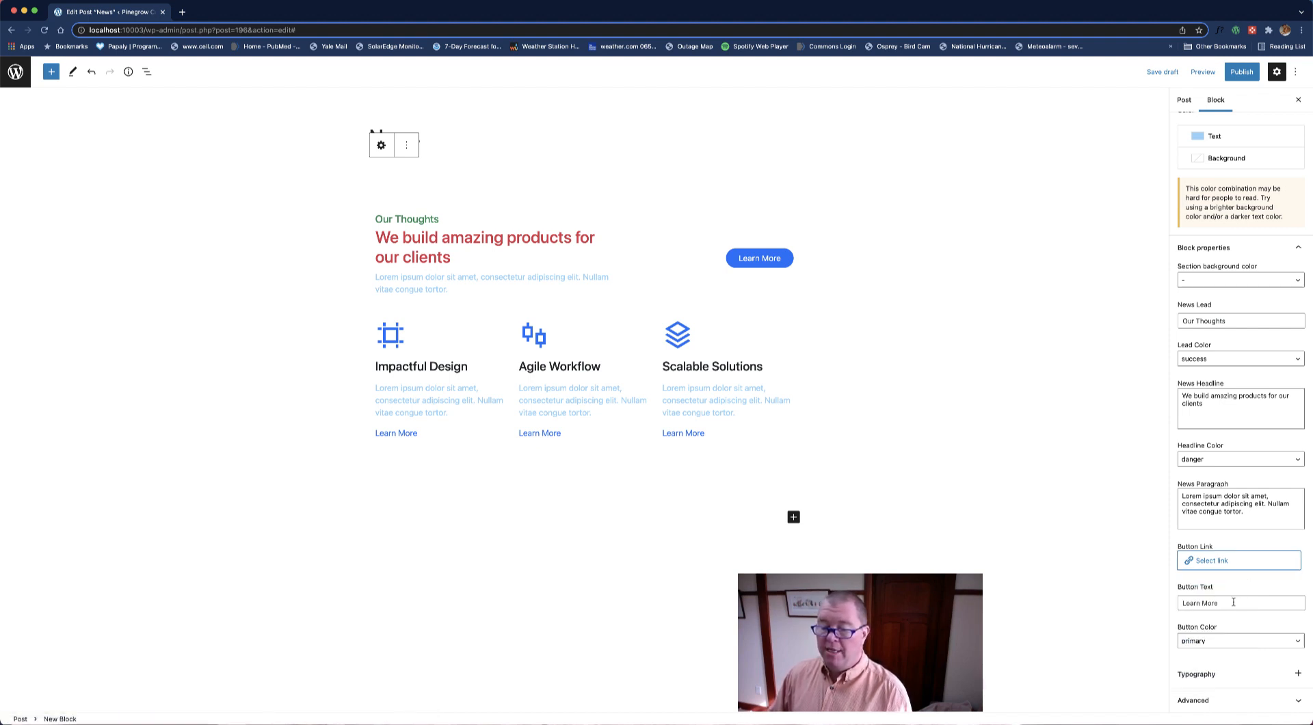
Change the news block's Button Text to "Learn Less" and choose a different Button Color.
{"action": "left_click", "coordinate": [1234, 601]}
{"action": "key", "text": "BackSpace"}
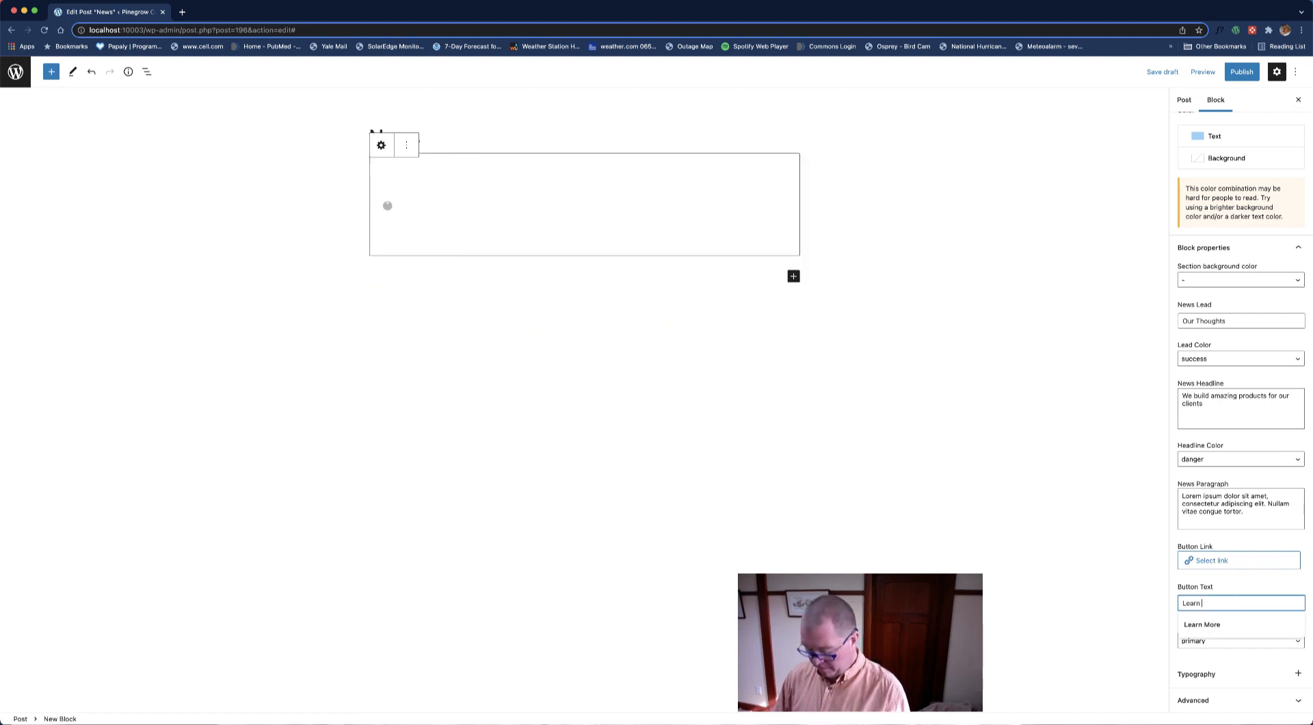
{"action": "type", "text": "Less"}
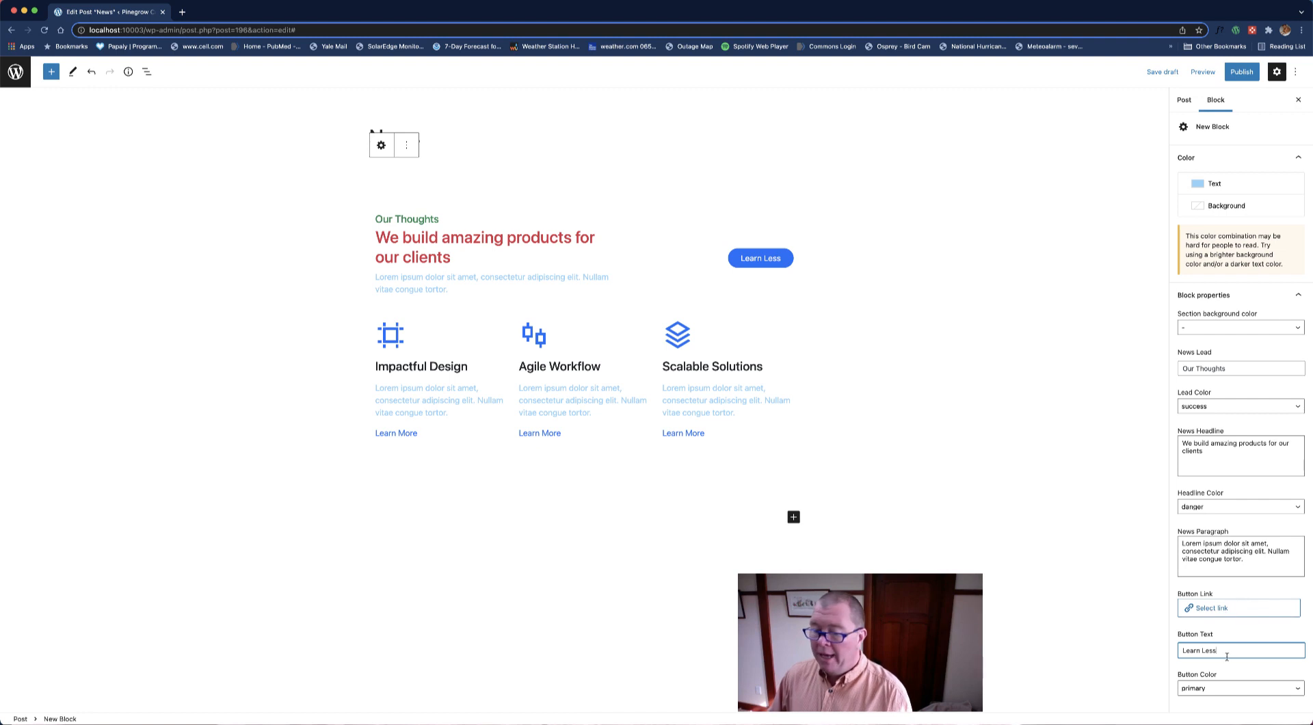
{"action": "left_click", "coordinate": [1209, 689]}
{"action": "left_click", "coordinate": [1209, 702]}
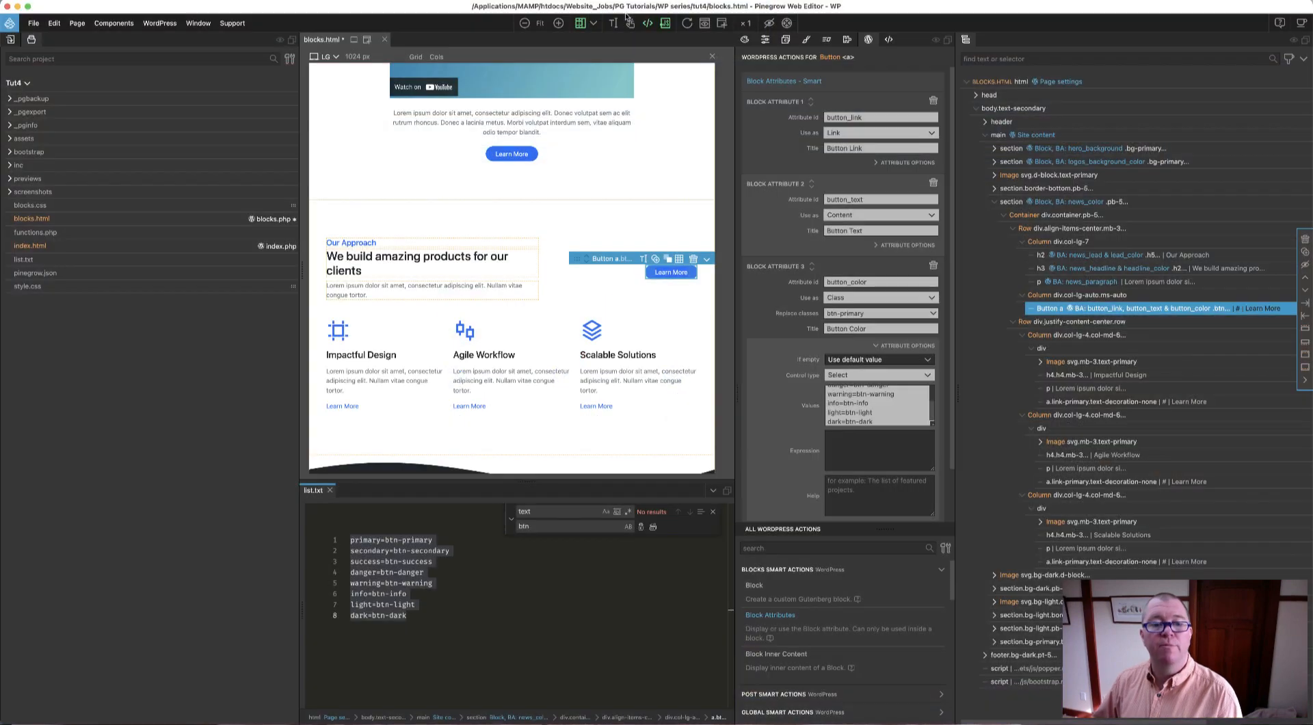
Switch to Pinegrow and add the Post Featured Image action to the Impactful Design icon, with size post-thumbnail.
{"action": "left_click", "coordinate": [381, 345]}
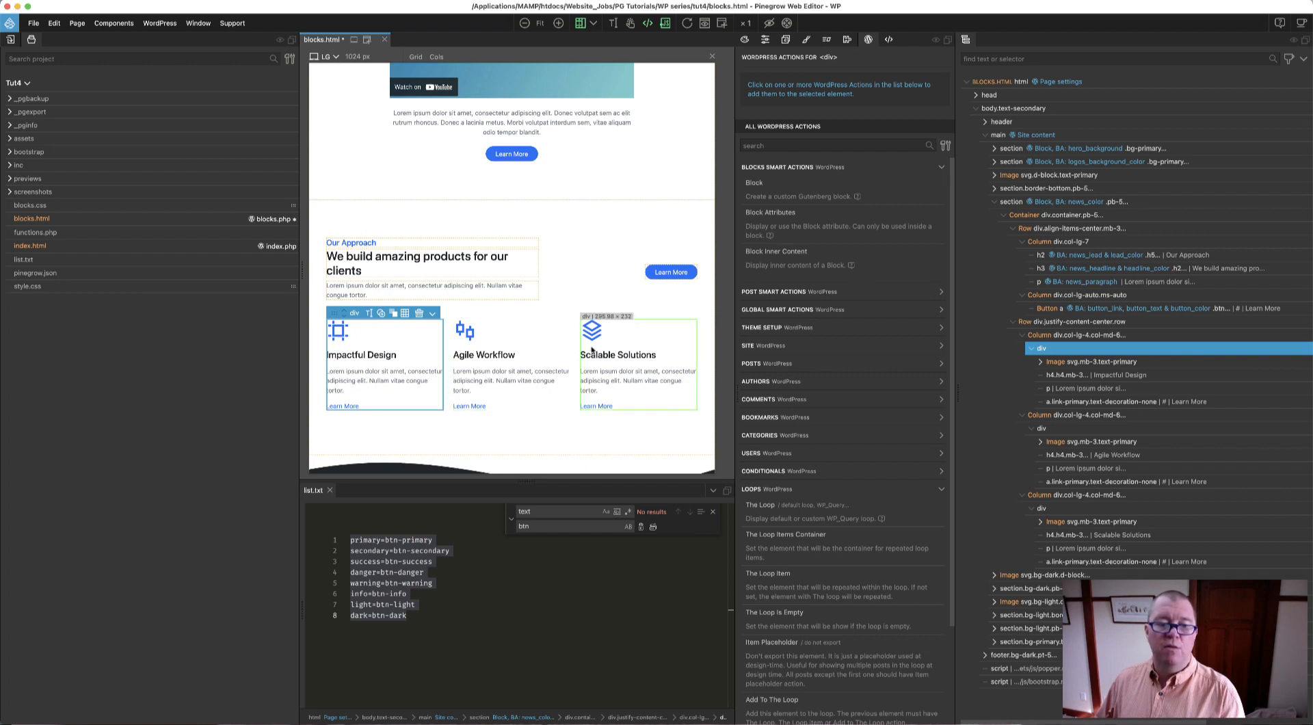
{"action": "left_click", "coordinate": [1051, 365]}
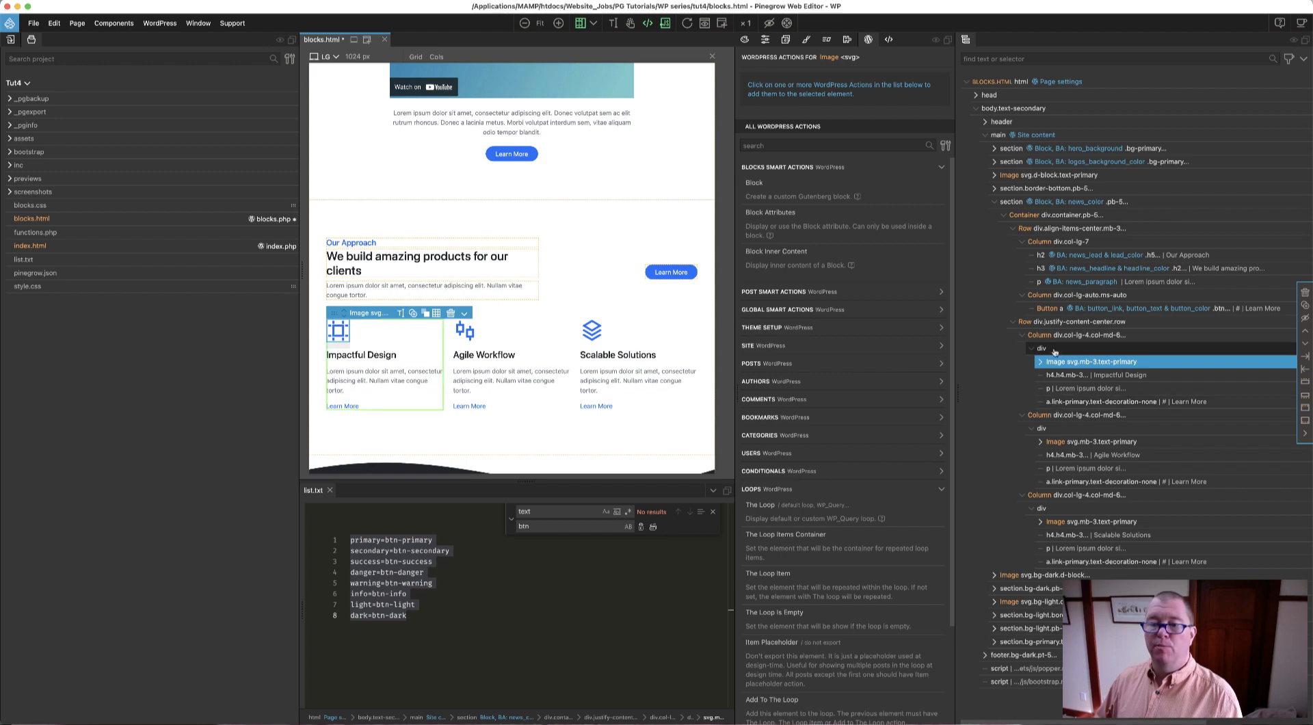
{"action": "left_click", "coordinate": [938, 169]}
{"action": "left_click", "coordinate": [803, 185]}
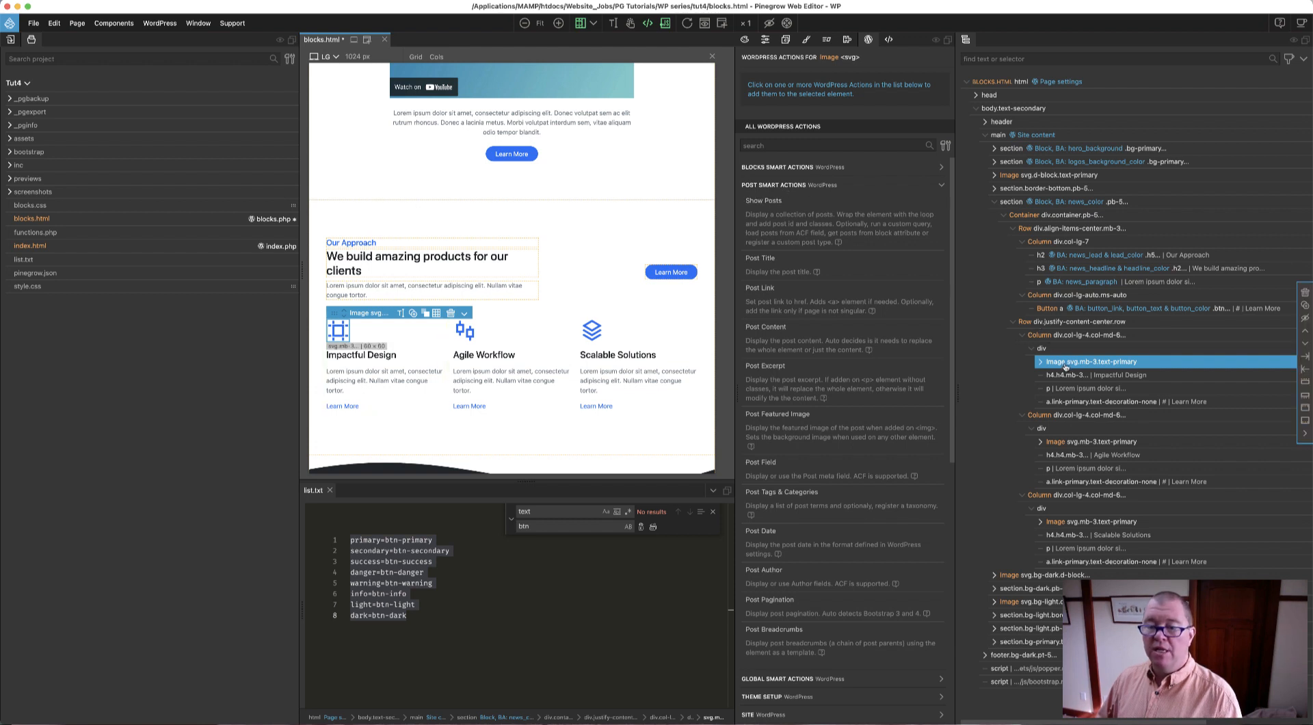
{"action": "left_click", "coordinate": [782, 417]}
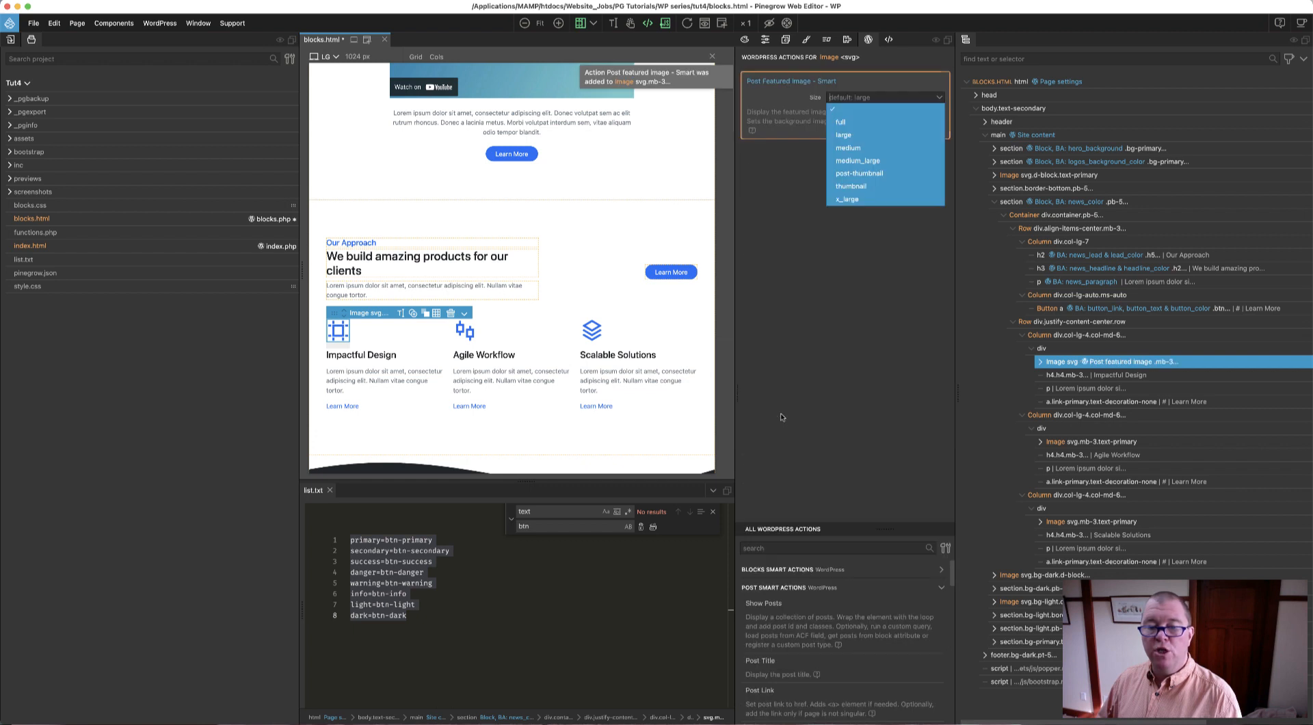
{"action": "left_click", "coordinate": [859, 173]}
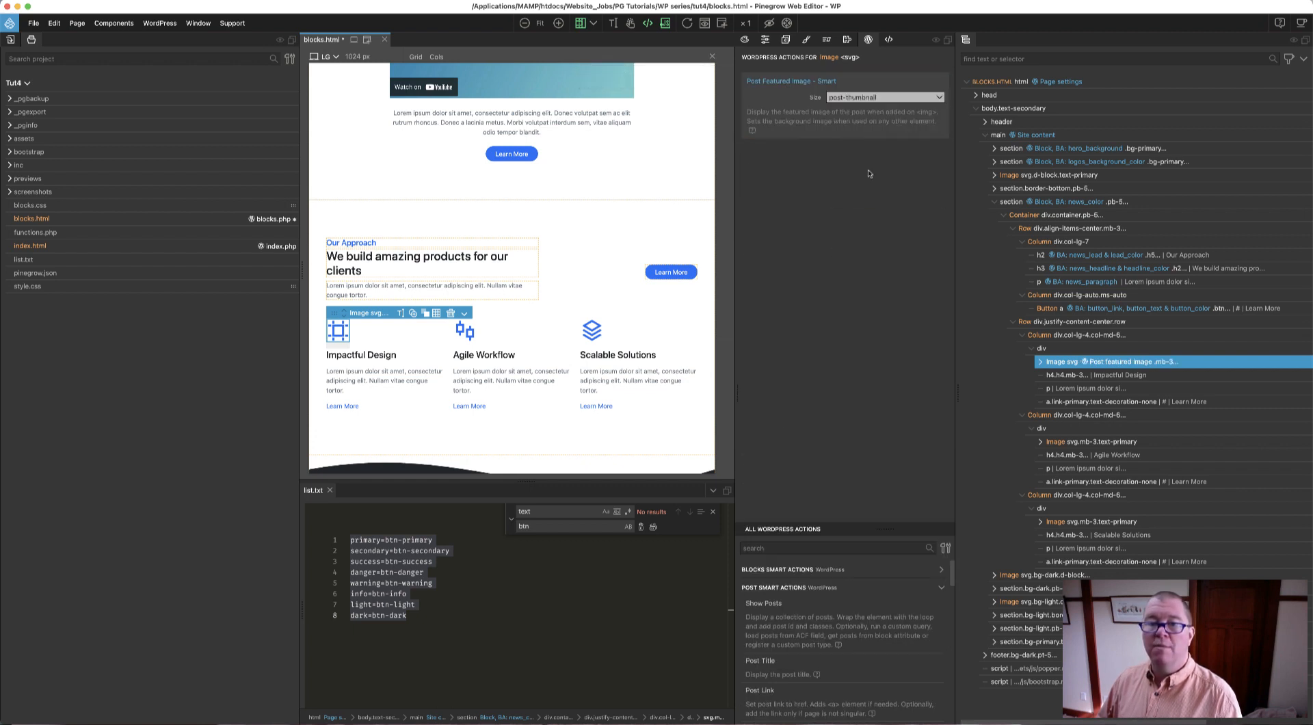
Add the Post Title action to the Impactful Design heading and the Post Excerpt action to the paragraph below it.
{"action": "left_click", "coordinate": [1082, 376]}
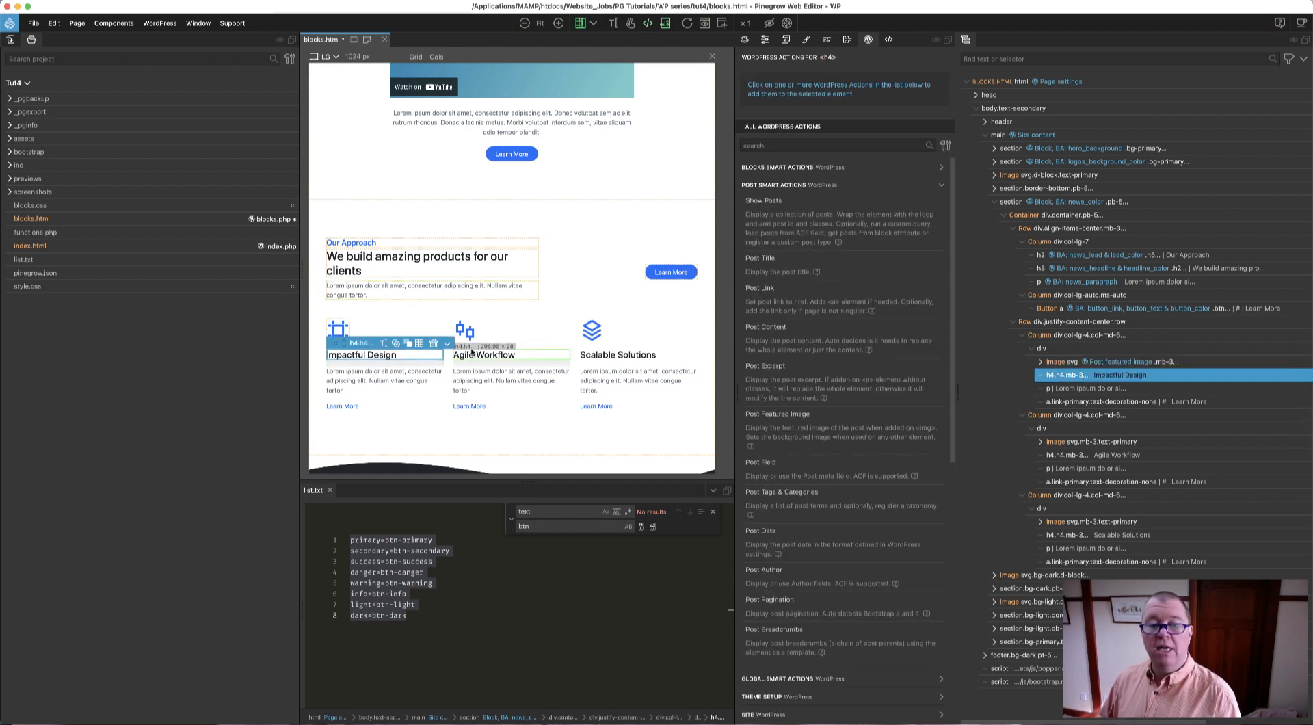
{"action": "left_click", "coordinate": [760, 258]}
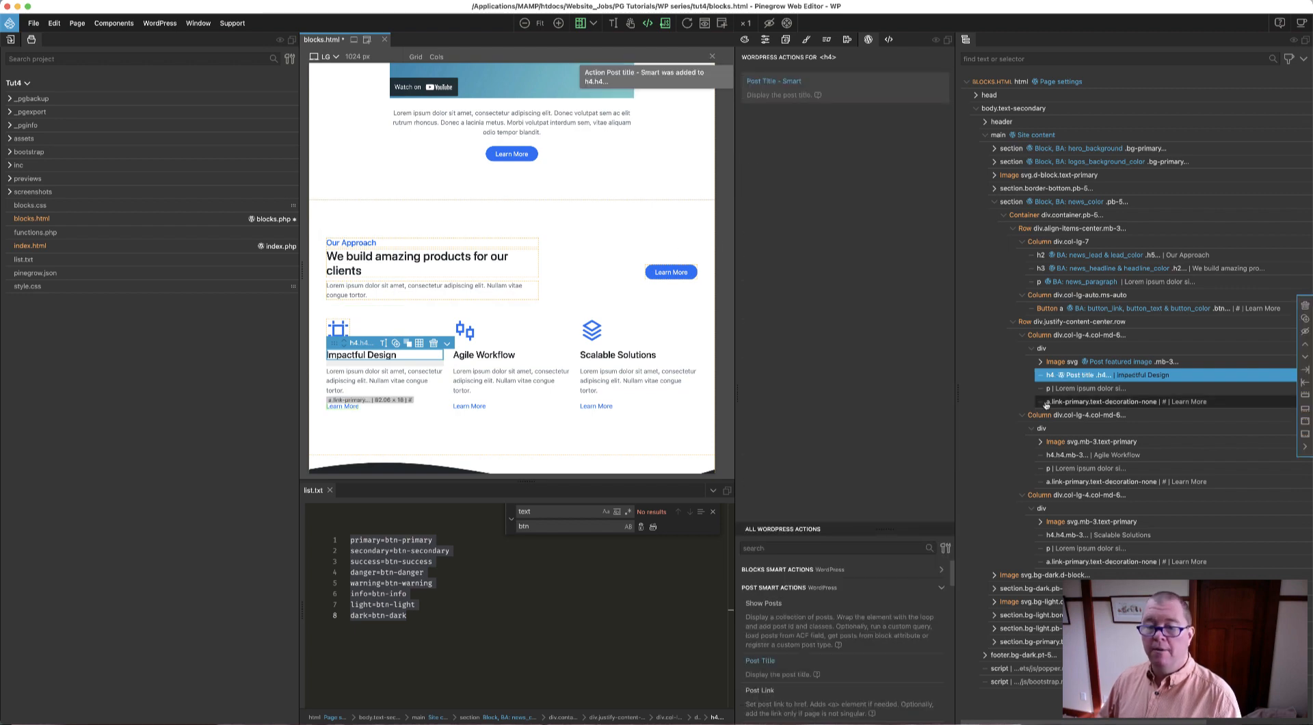
{"action": "left_click", "coordinate": [1062, 390]}
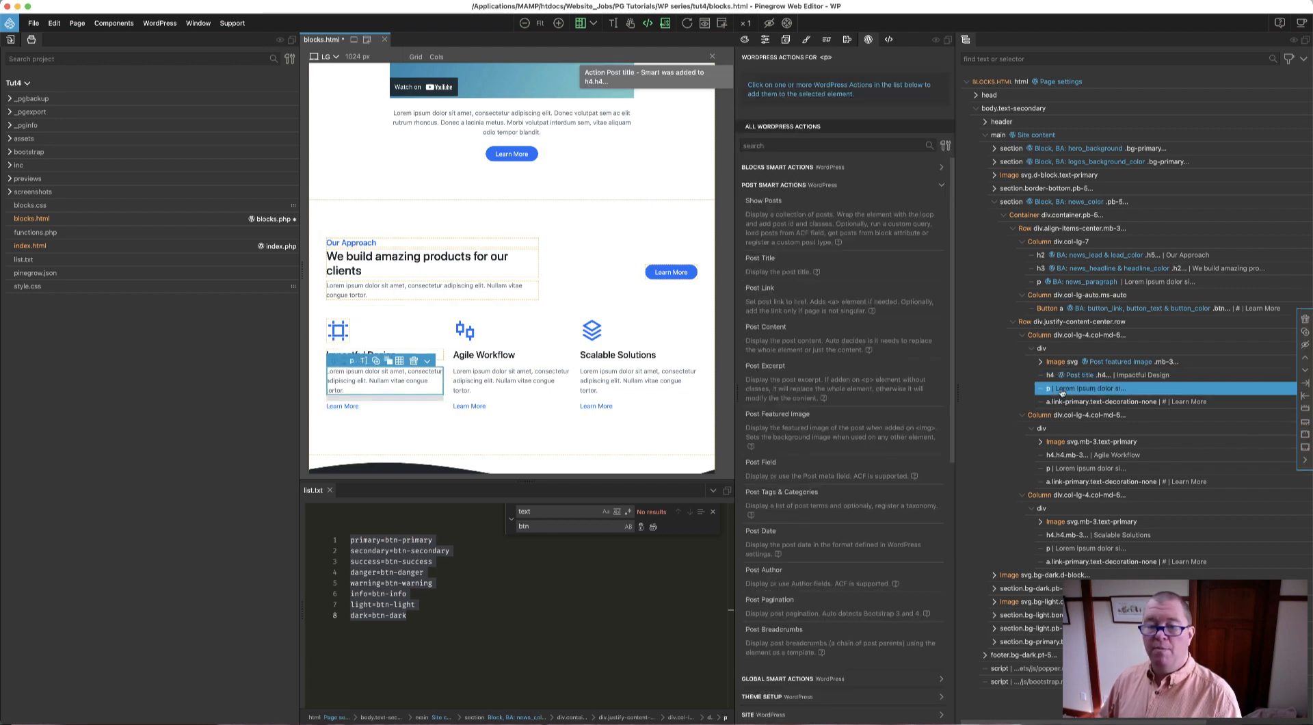
{"action": "left_click", "coordinate": [768, 368]}
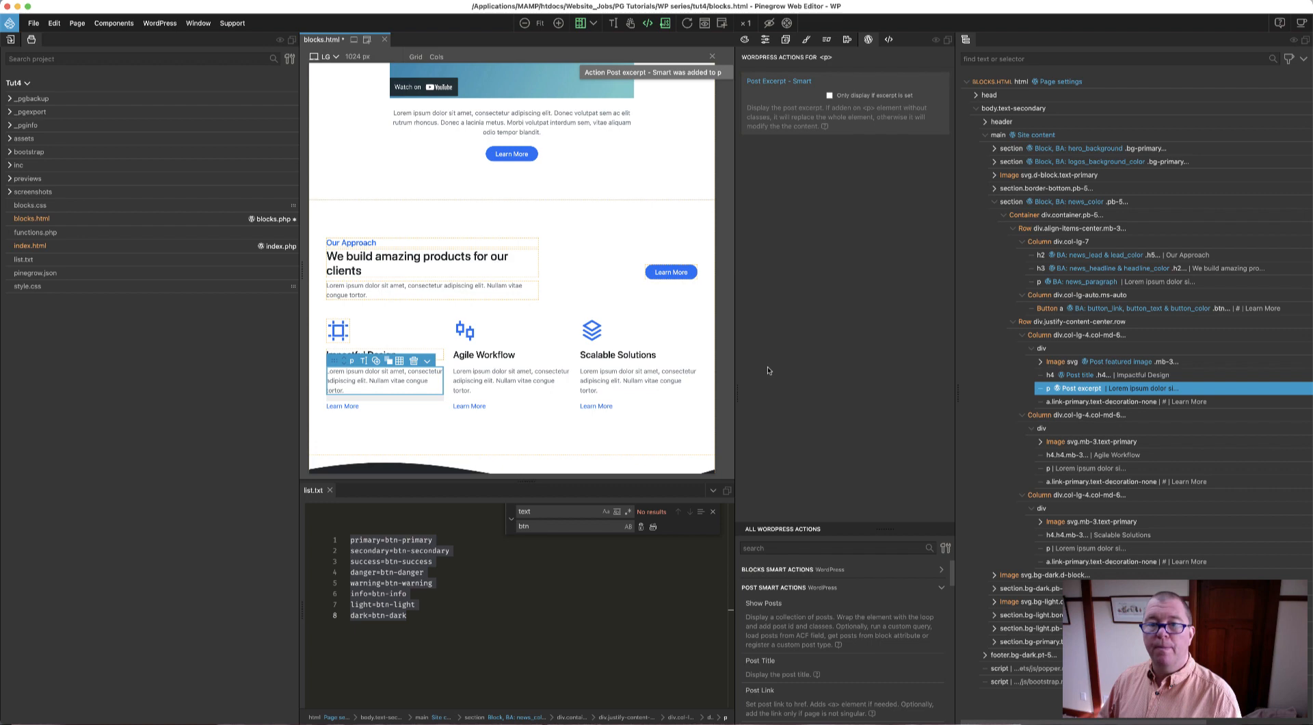
Add the Post Link action to the first column's Learn More link, and collapse the row's three columns in the element tree.
{"action": "left_click", "coordinate": [1101, 402]}
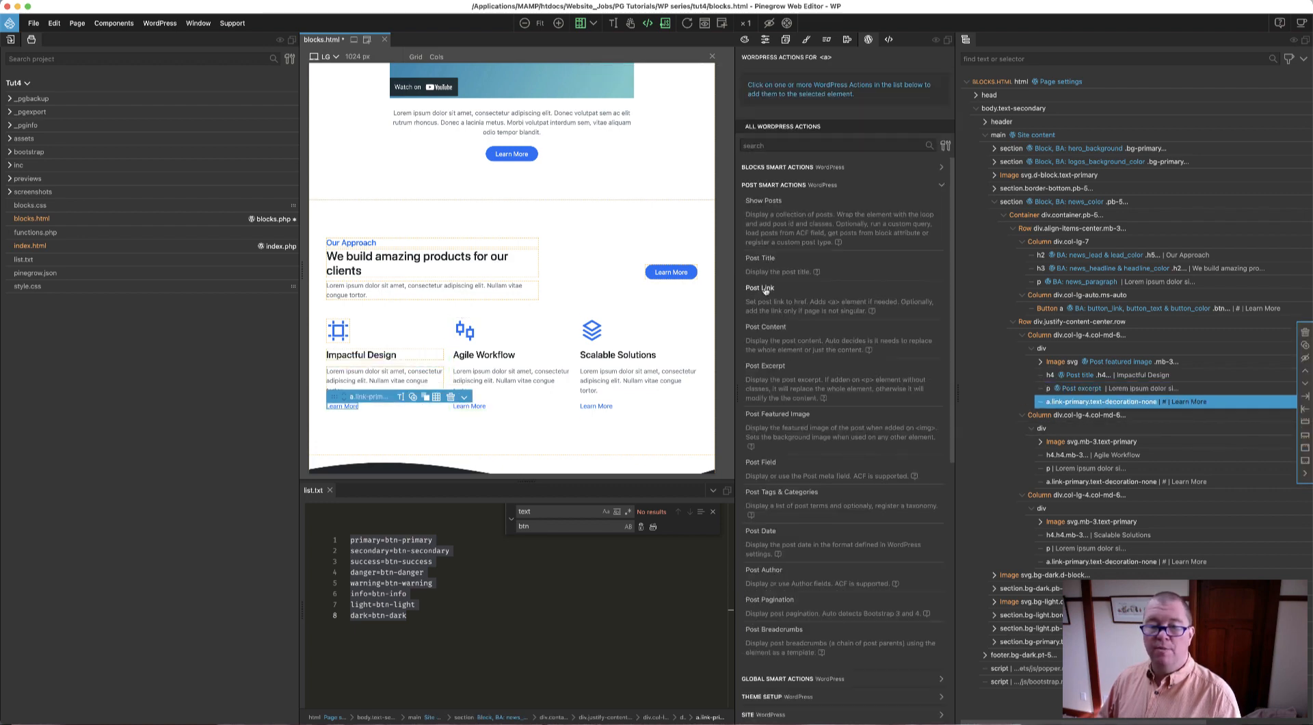
{"action": "left_click", "coordinate": [762, 287]}
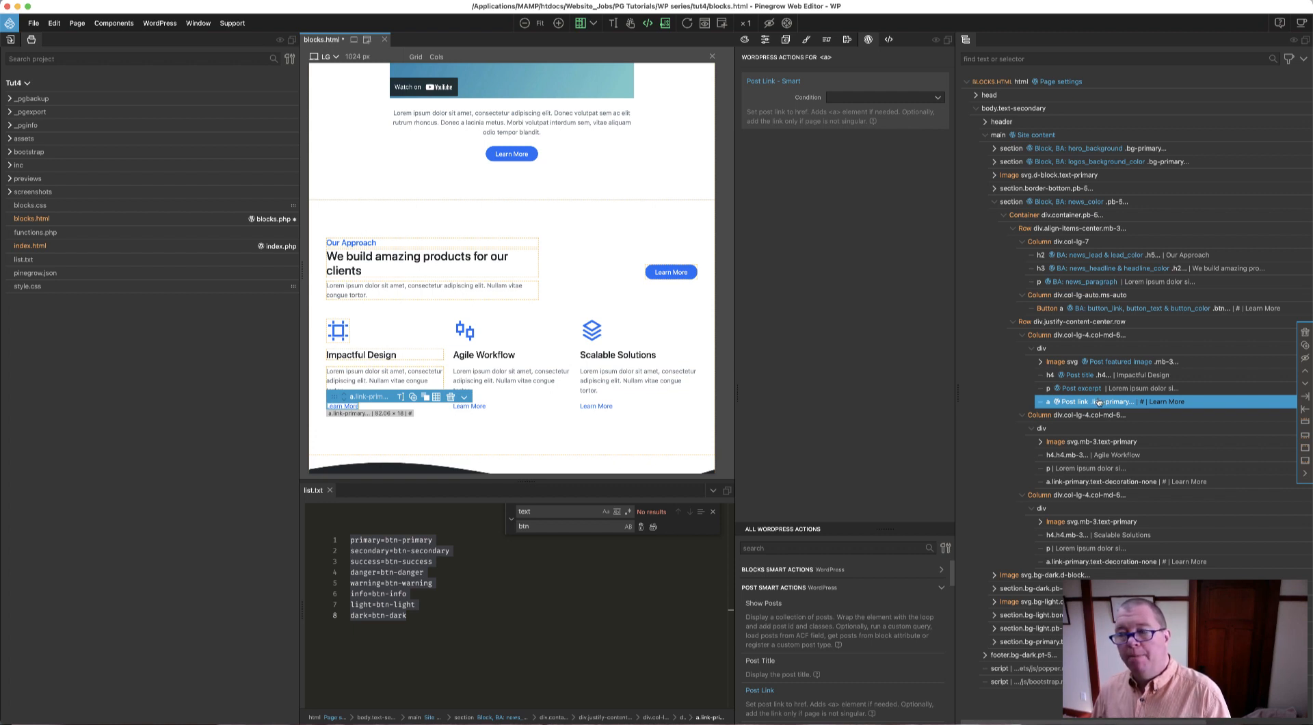
{"action": "left_click", "coordinate": [1022, 336]}
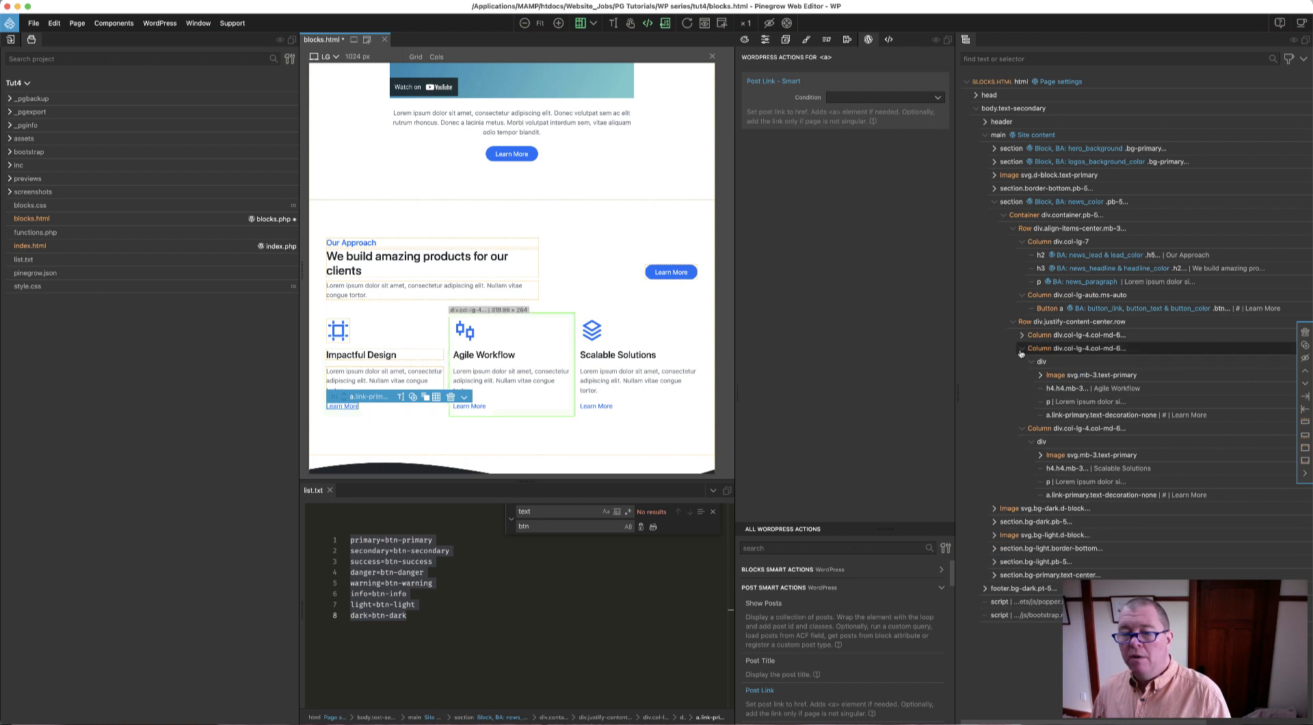
{"action": "left_click", "coordinate": [1021, 349]}
{"action": "left_click", "coordinate": [1020, 361]}
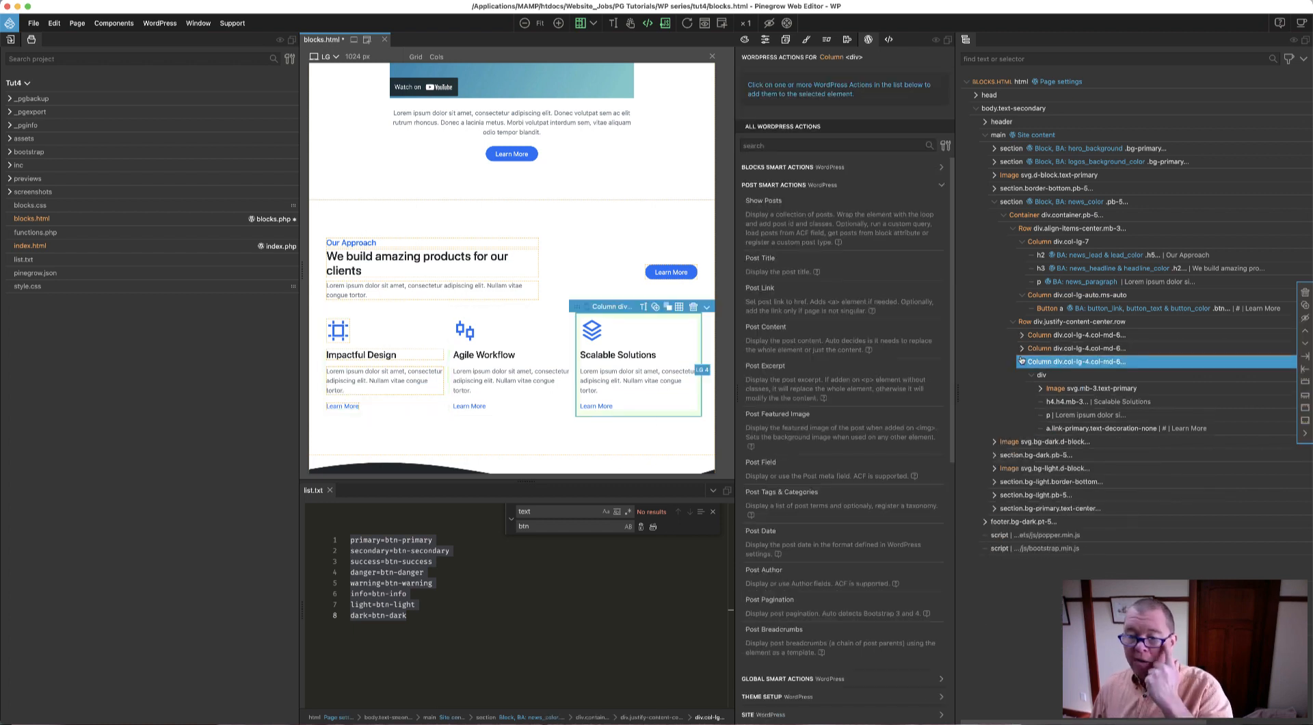
{"action": "left_click", "coordinate": [1021, 362]}
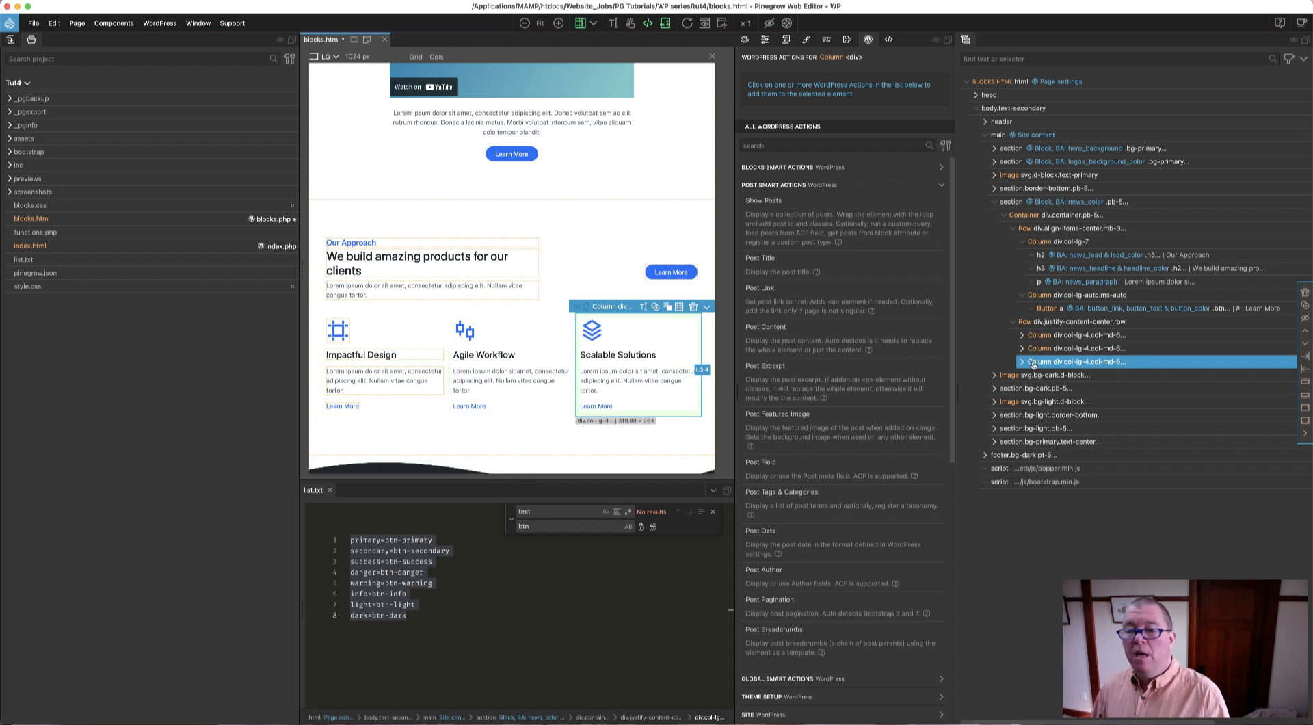
Add the Show Posts action to the row containing the three columns and set its loop type to custom query.
{"action": "left_click", "coordinate": [1030, 323]}
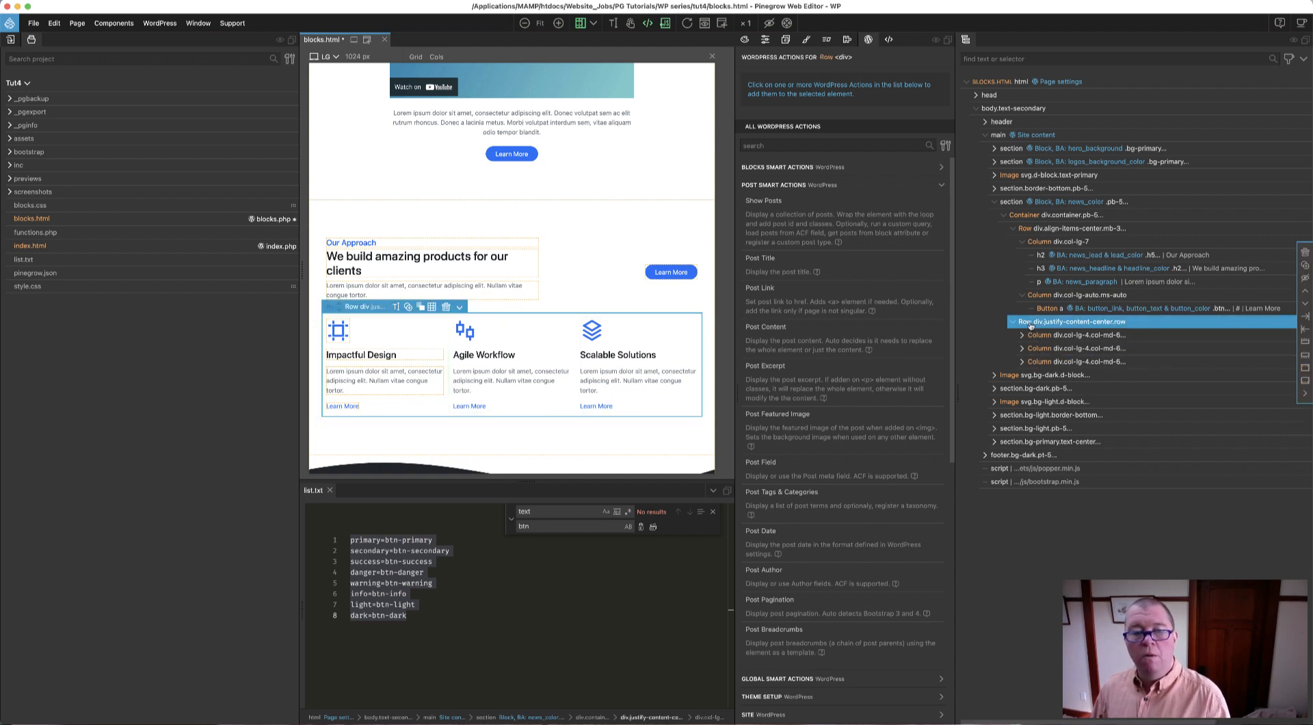
{"action": "left_click", "coordinate": [942, 186]}
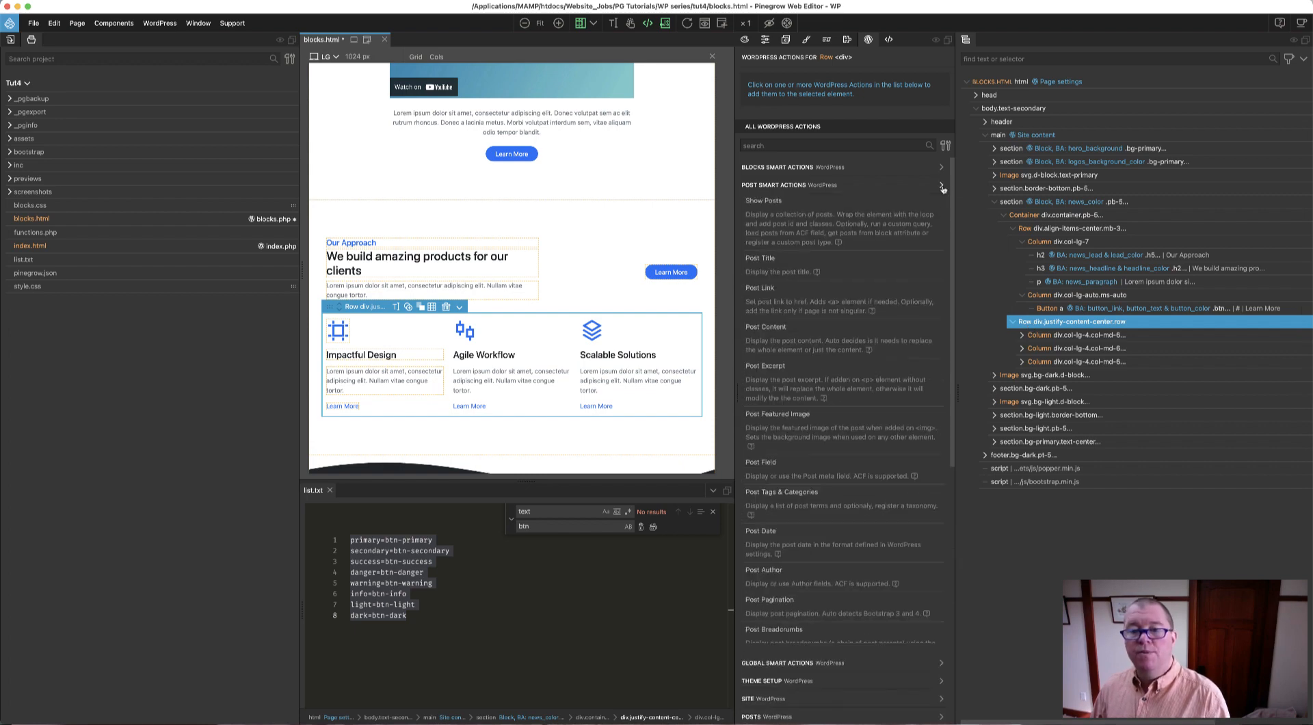
{"action": "left_click", "coordinate": [763, 200]}
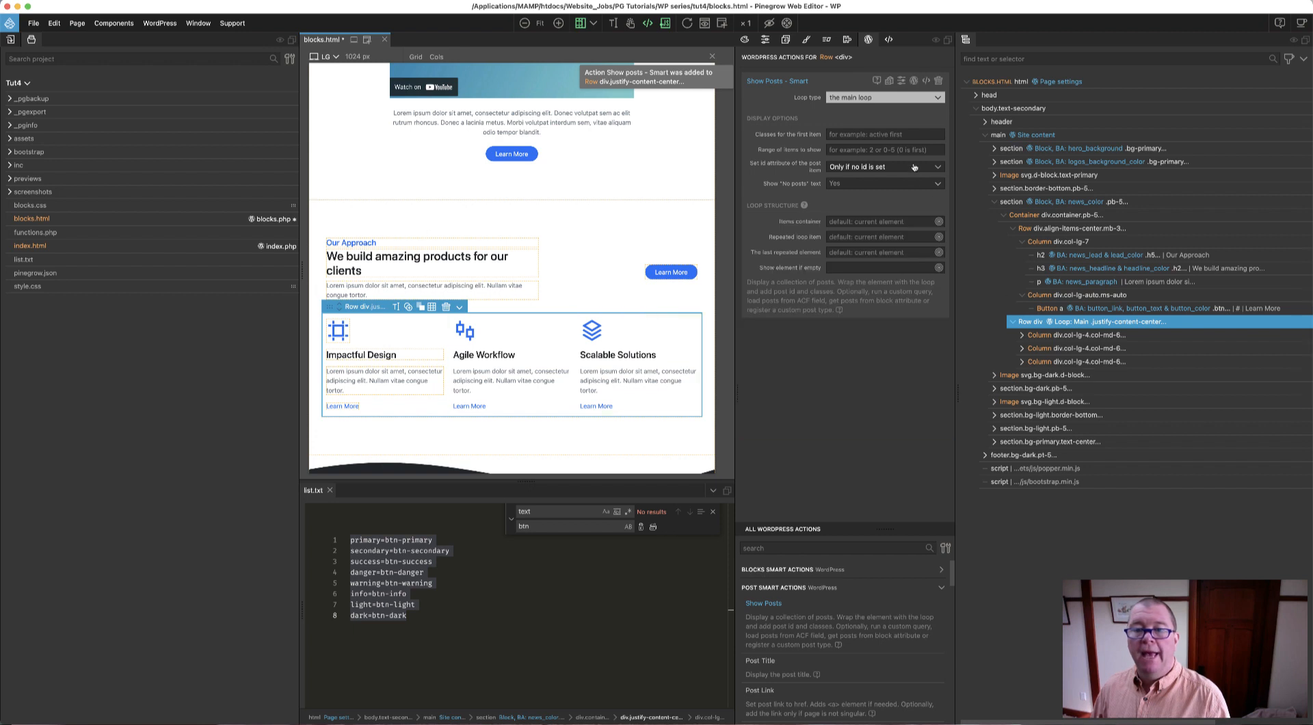
{"action": "left_click", "coordinate": [896, 97]}
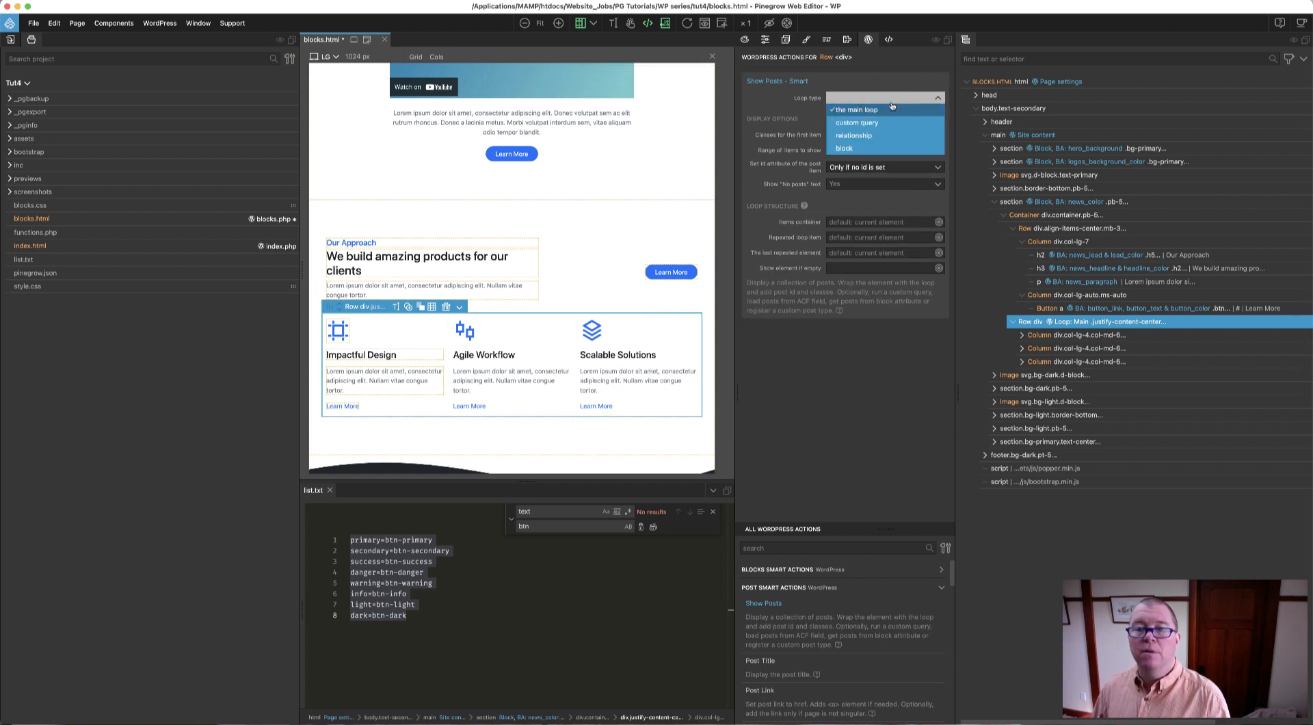
{"action": "left_click", "coordinate": [882, 121]}
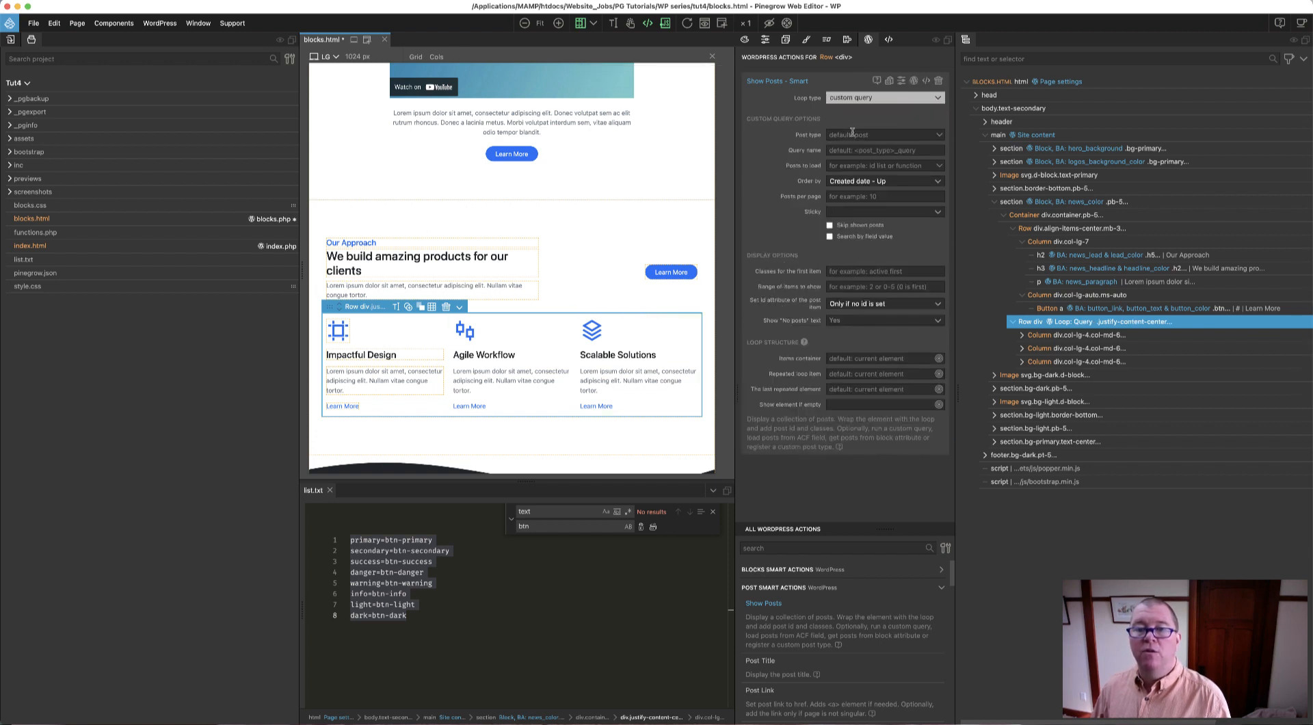
Set the custom query's post type to news and register it as a custom post type.
{"action": "left_click", "coordinate": [854, 135]}
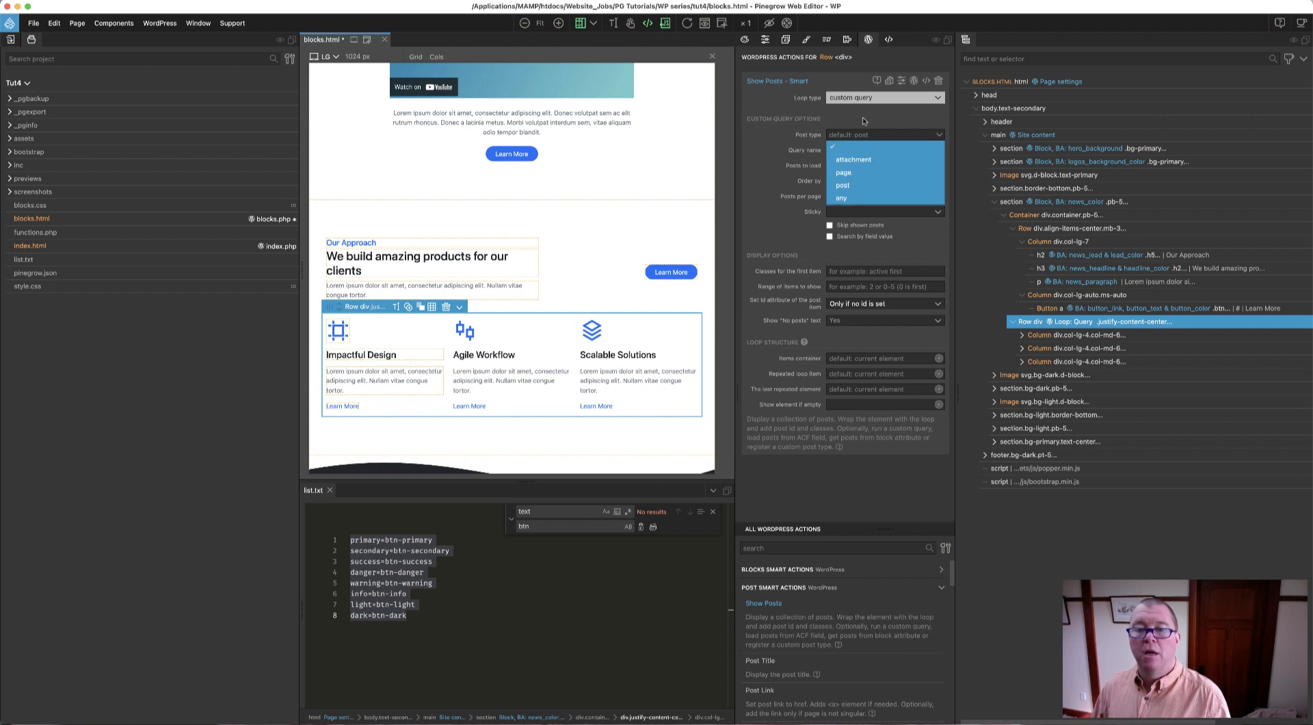
{"action": "left_click", "coordinate": [863, 121]}
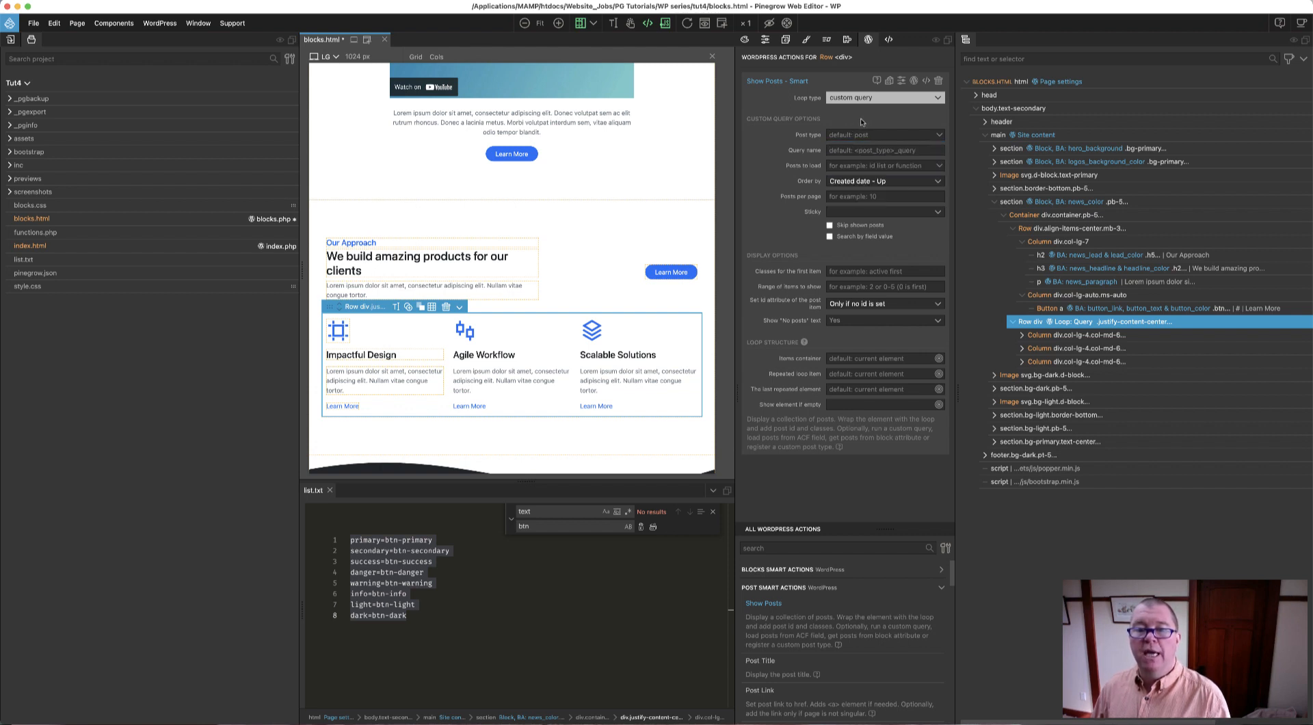
{"action": "left_click", "coordinate": [854, 134]}
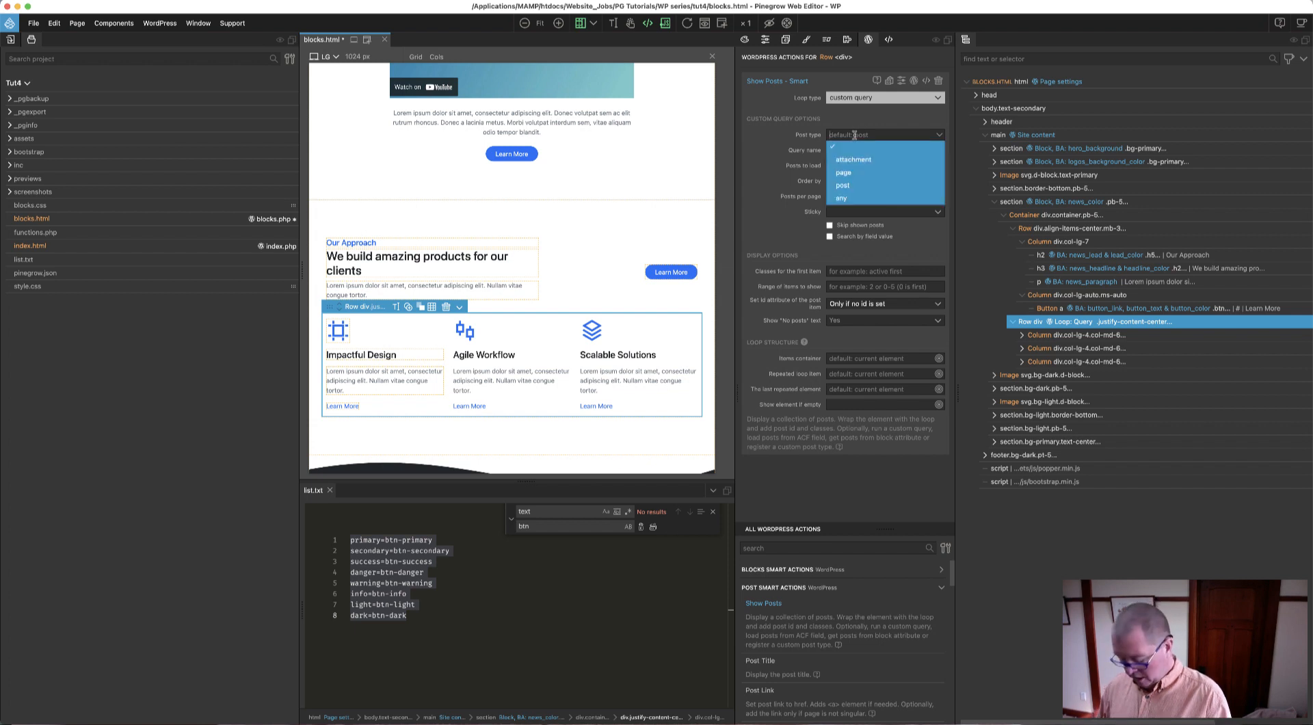
{"action": "type", "text": "news"}
{"action": "key", "text": "Return"}
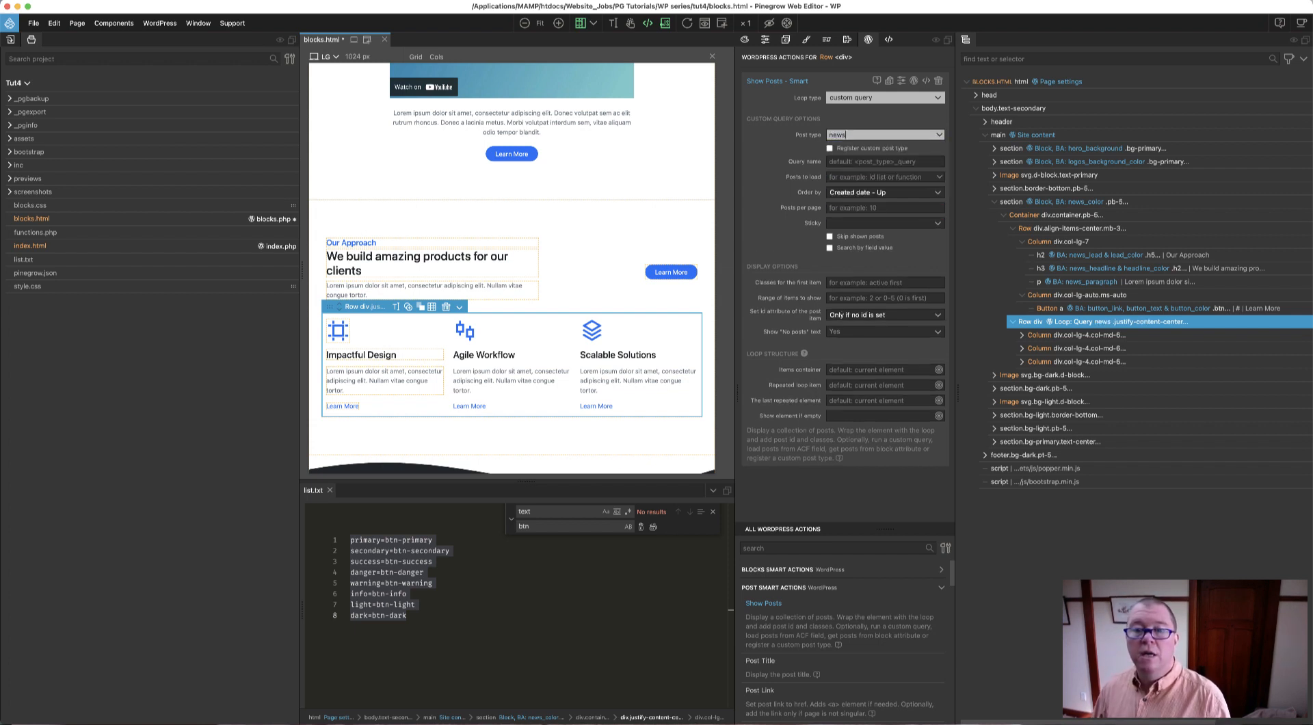
{"action": "left_click", "coordinate": [830, 148]}
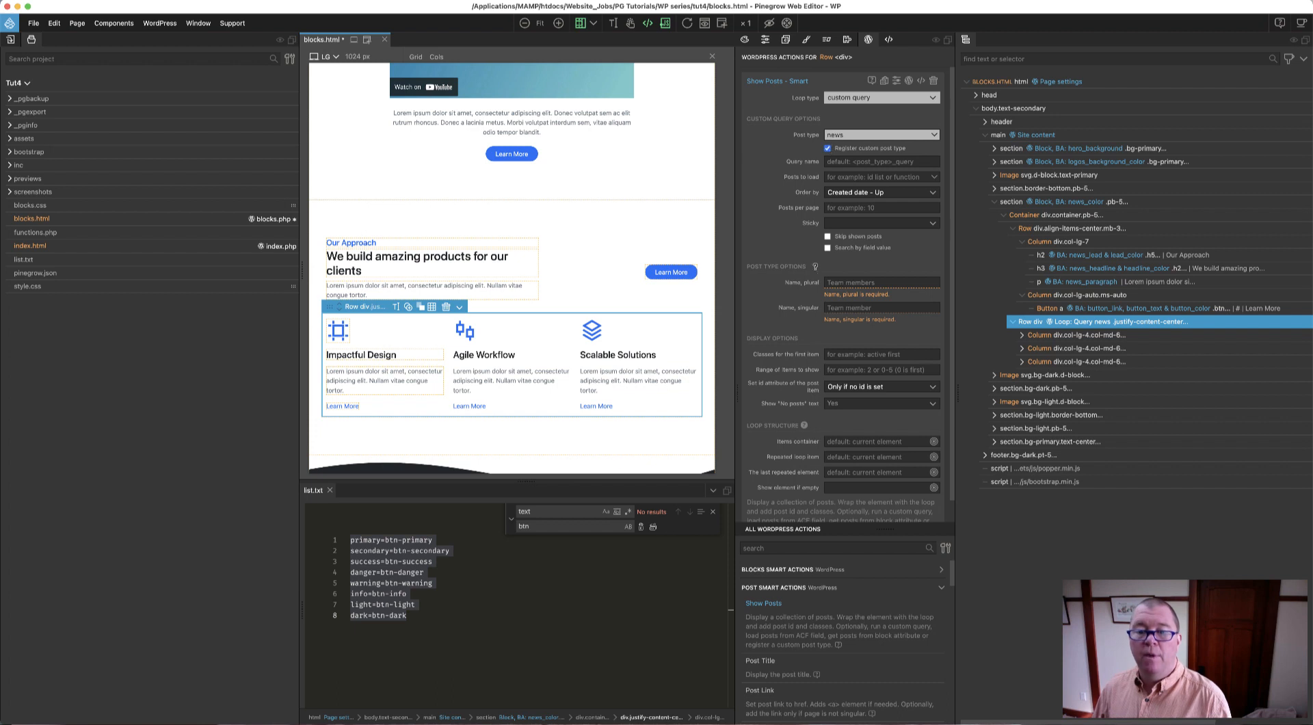
Name the news post type News in the plural and News Item in the singular.
{"action": "left_click", "coordinate": [835, 282]}
{"action": "type", "text": "News"}
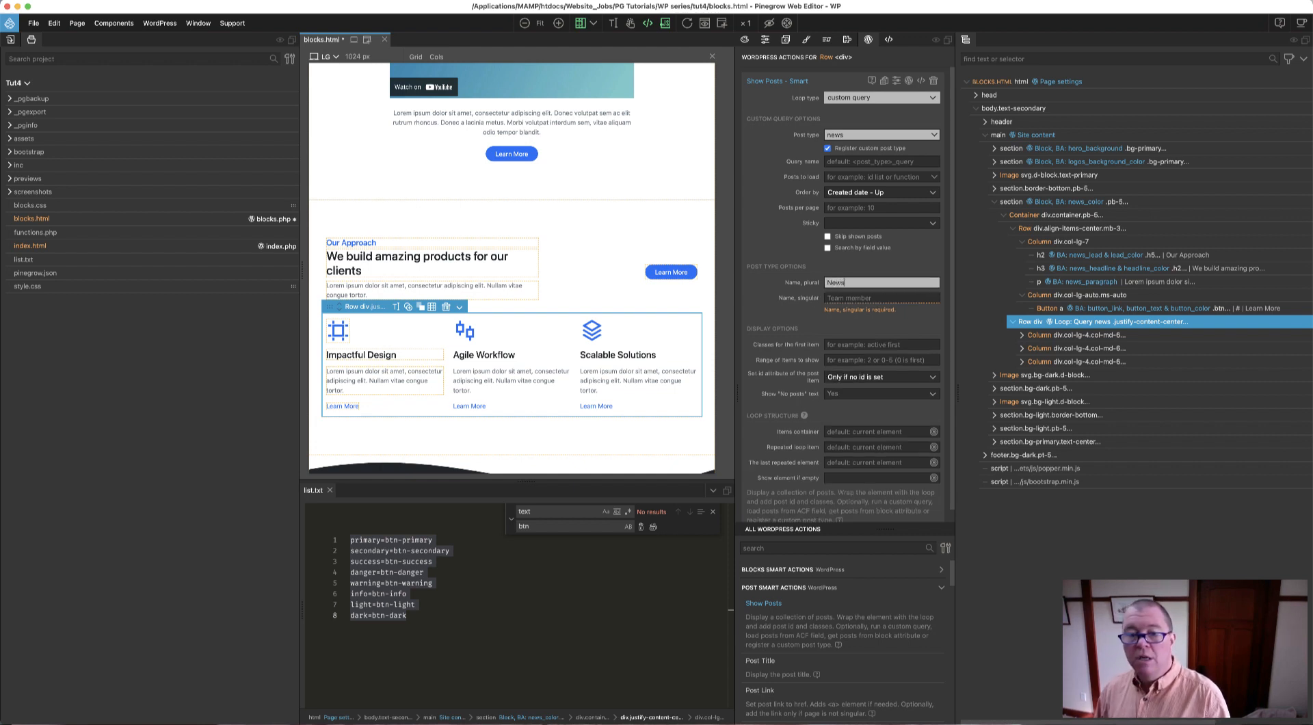
{"action": "key", "text": "Tab"}
{"action": "type", "text": "New"}
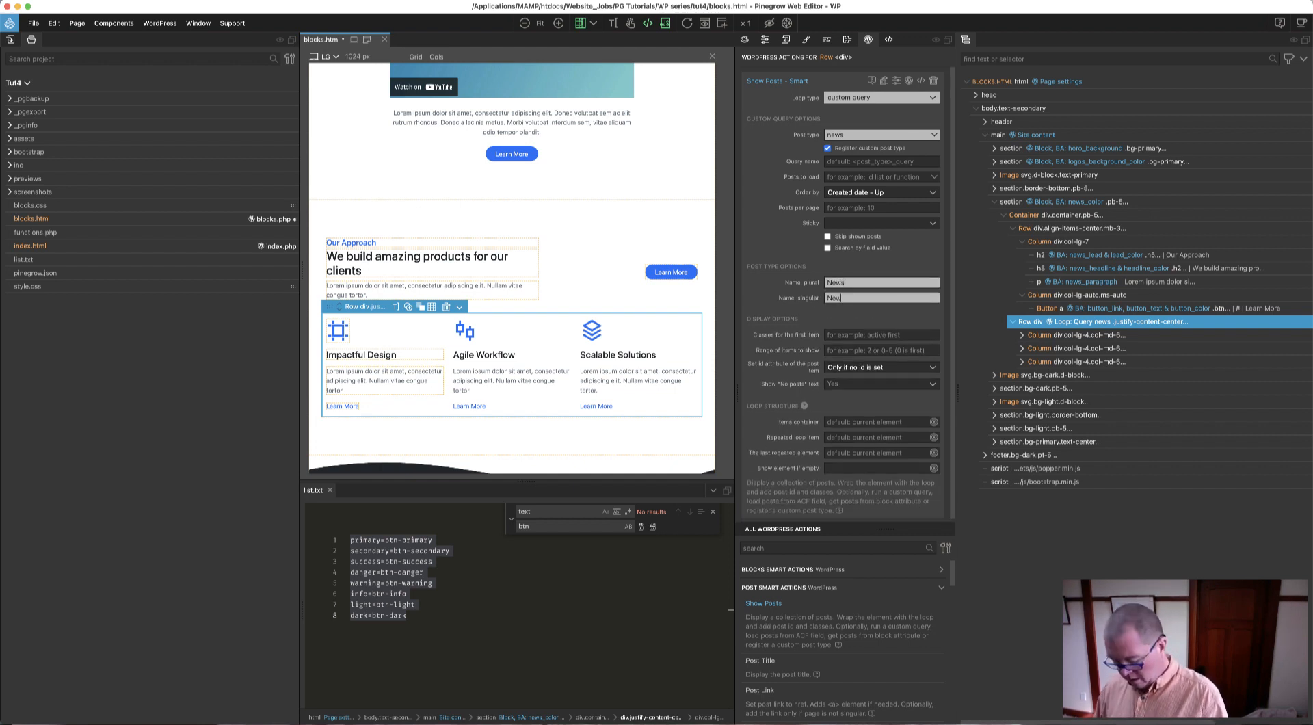
{"action": "type", "text": "s Item"}
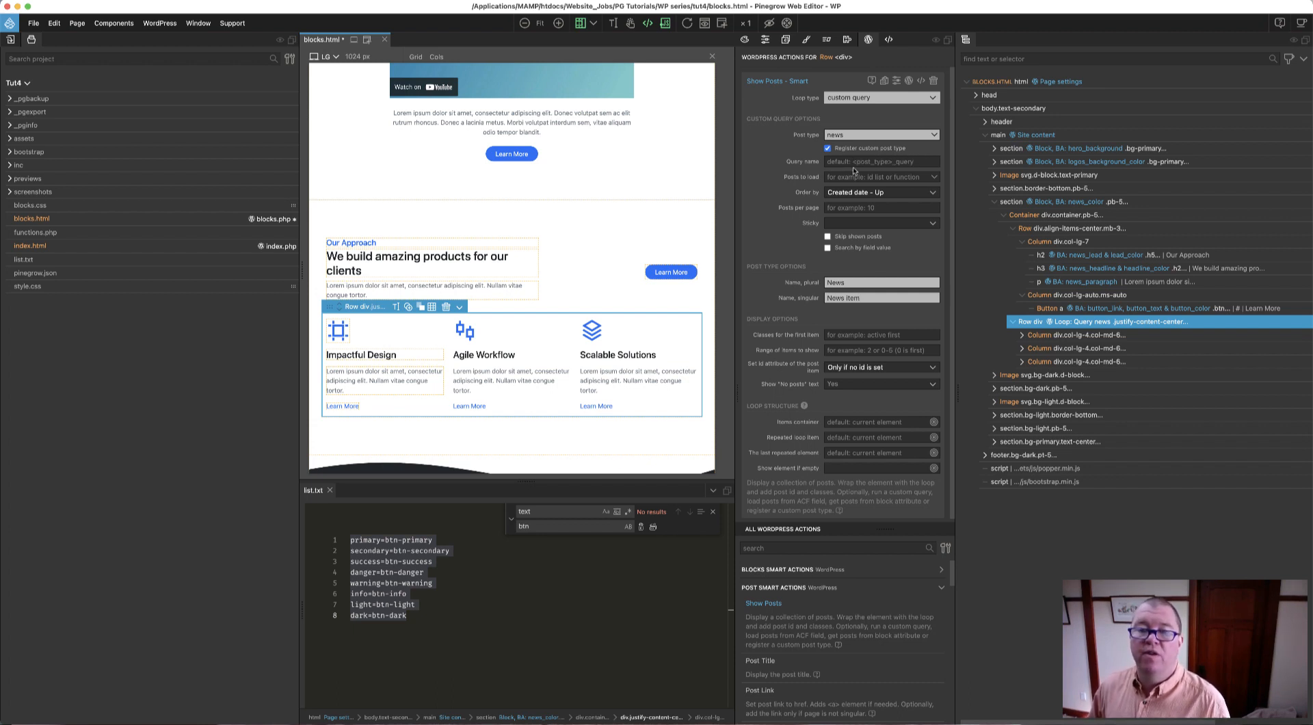
Order the queried posts by Created date - Down, limit them to 3 per page, and set Paginate results to No.
{"action": "left_click", "coordinate": [861, 194]}
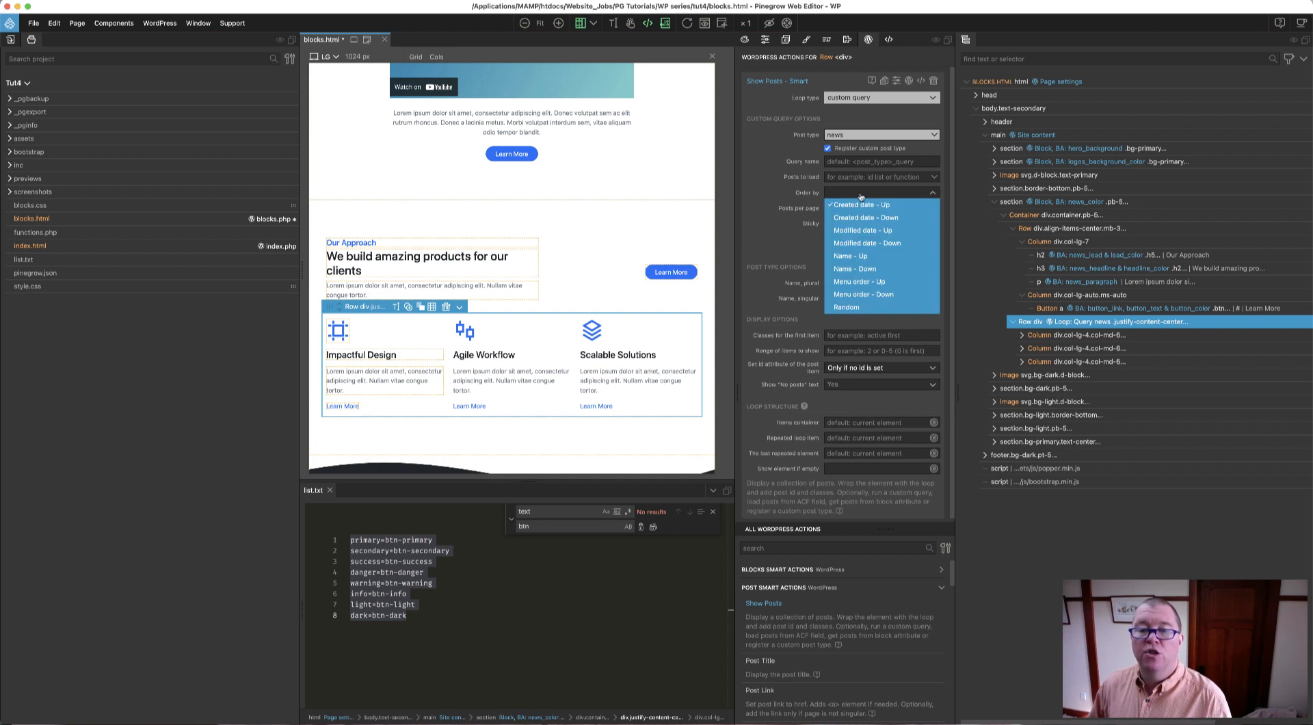
{"action": "left_click", "coordinate": [861, 219]}
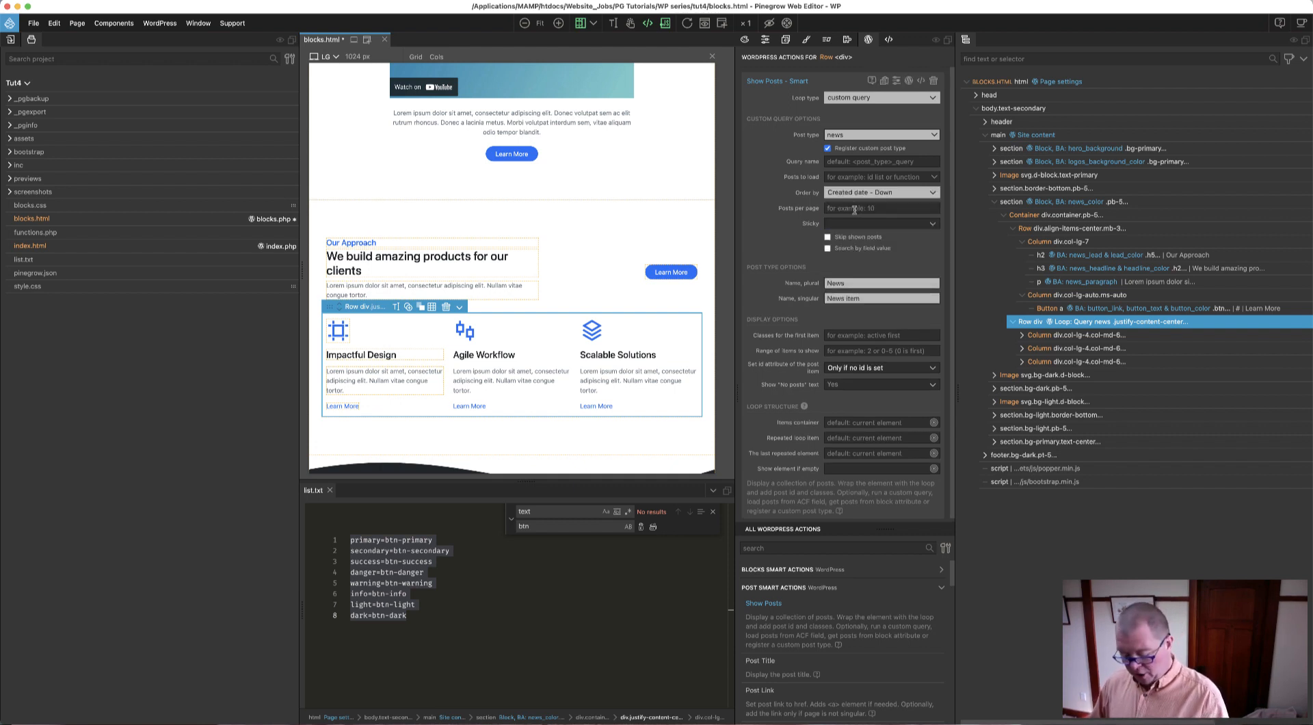
{"action": "left_click", "coordinate": [854, 209]}
{"action": "type", "text": "3"}
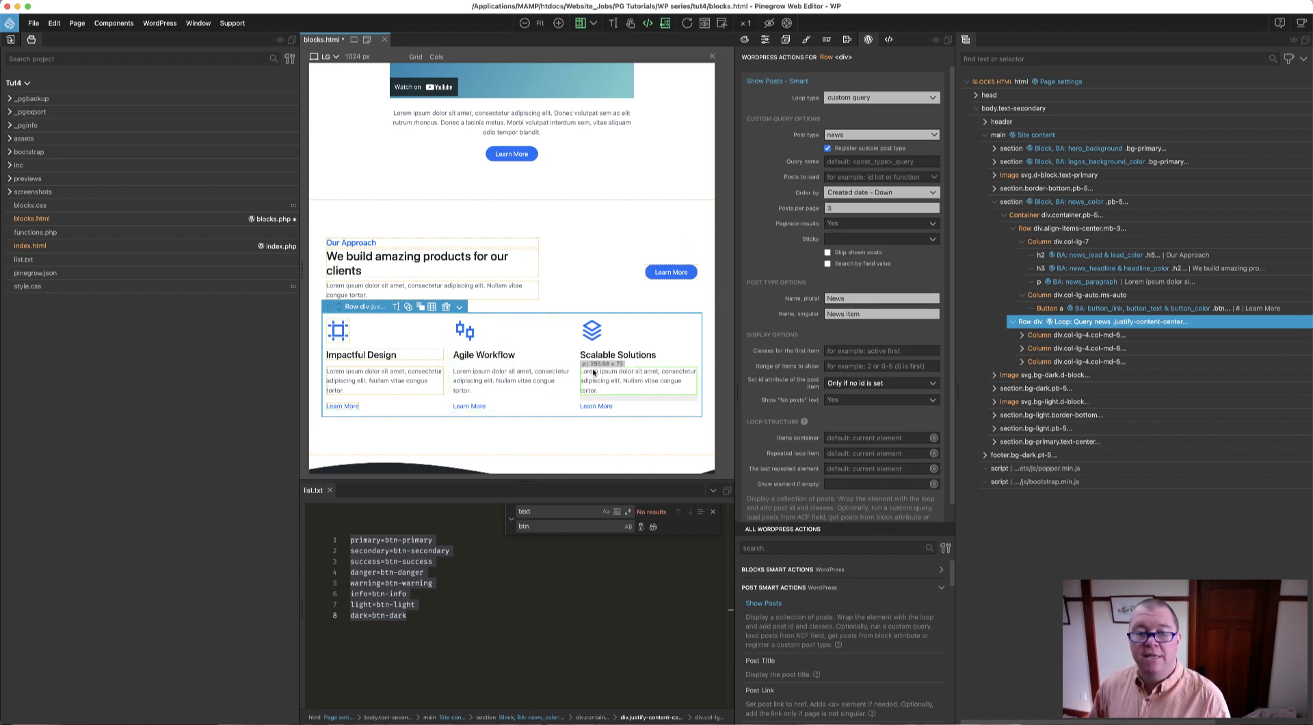
{"action": "left_click", "coordinate": [855, 223]}
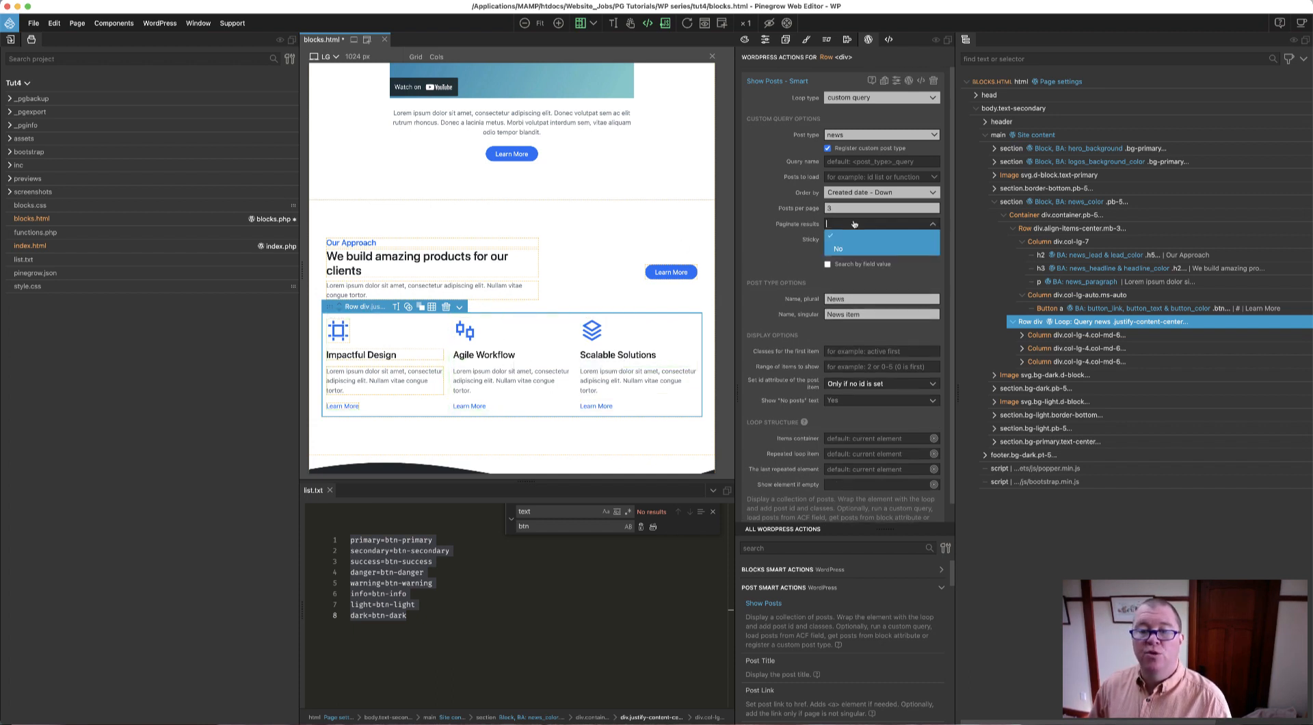
{"action": "left_click", "coordinate": [849, 251]}
Set the row loop's repeated loop item to the first div.col-lg-4 column.
{"action": "scroll", "coordinate": [851, 239], "scroll_direction": "down", "scroll_amount": 1}
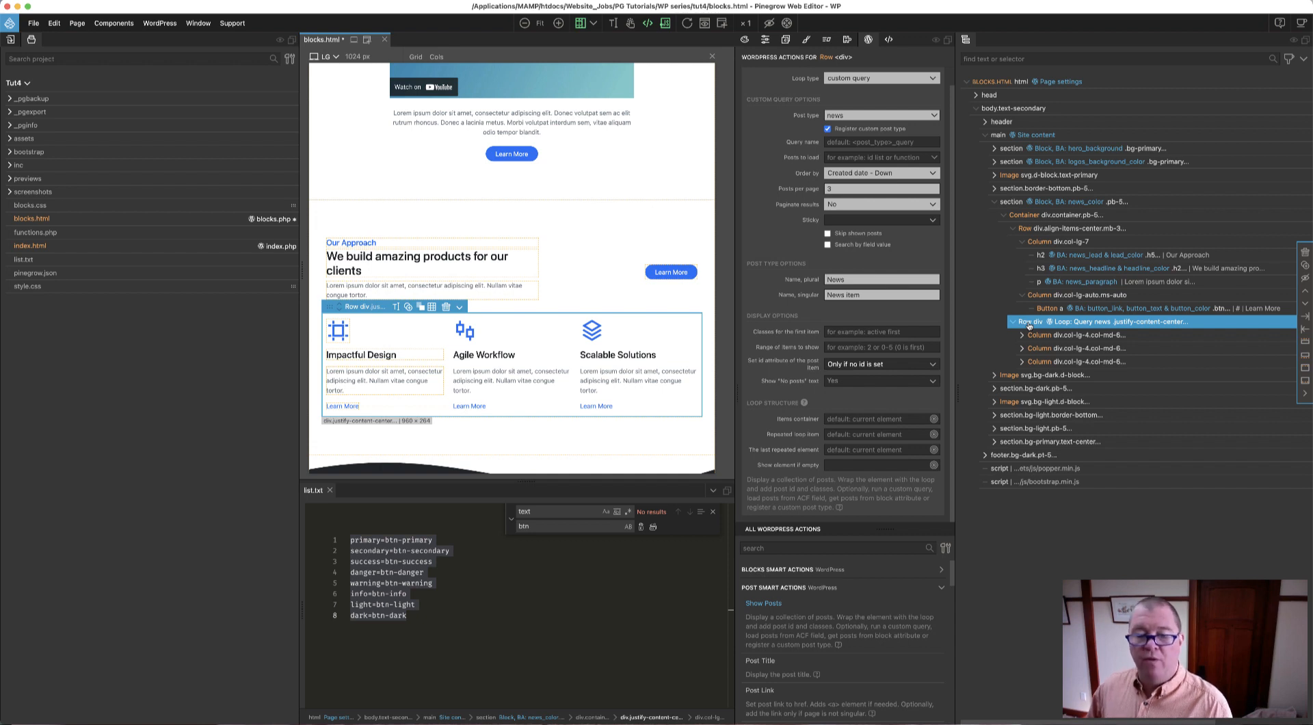
{"action": "left_click", "coordinate": [876, 436]}
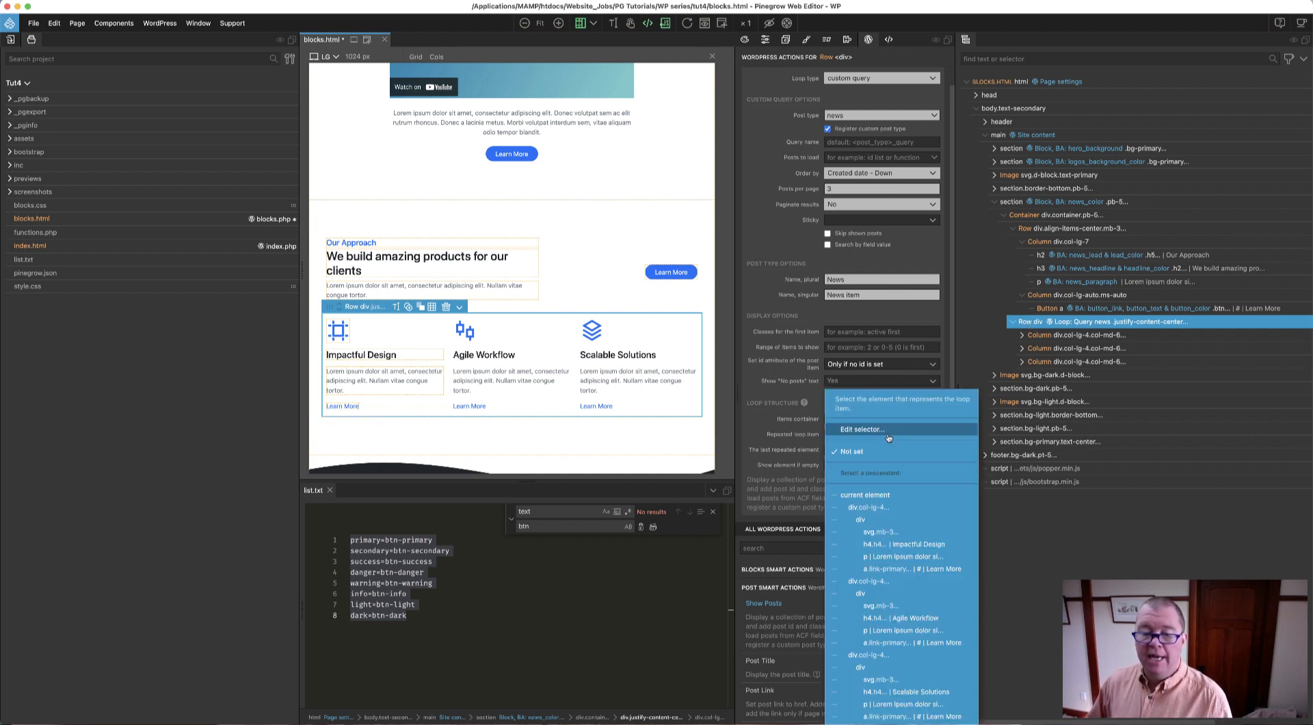
{"action": "left_click", "coordinate": [870, 508]}
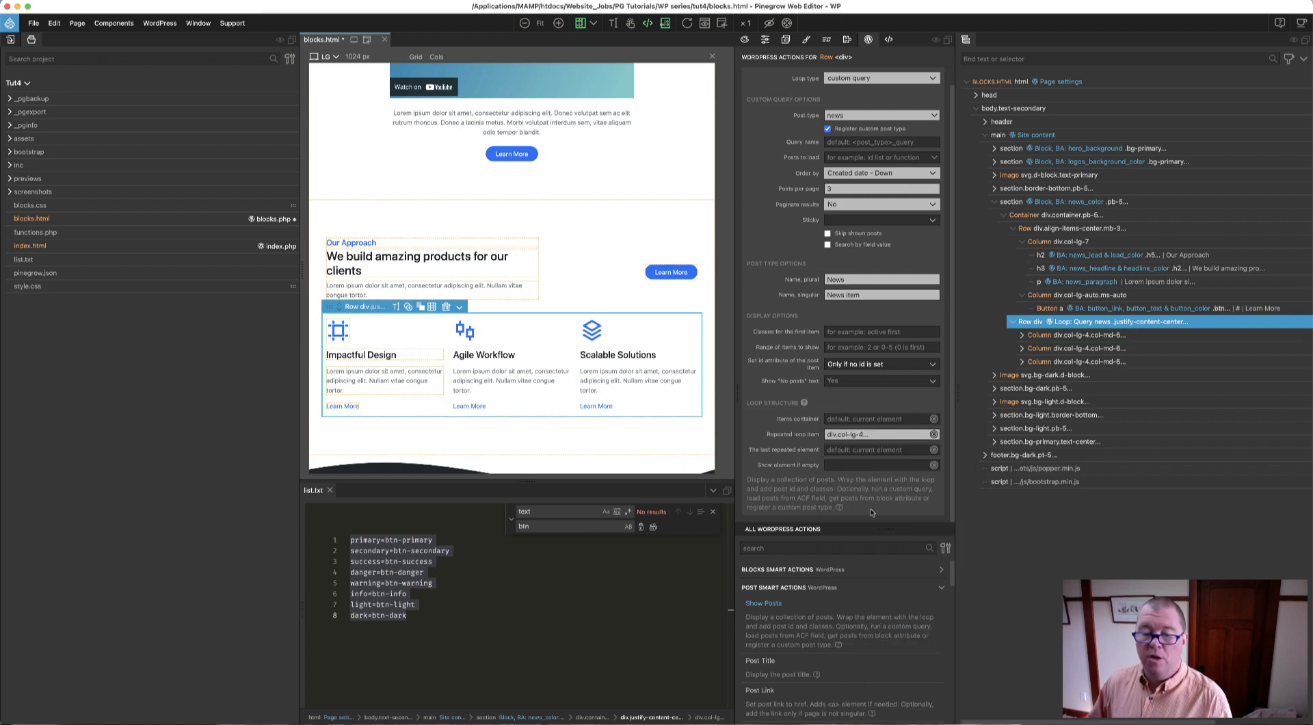
Add the Item Placeholder action to the Agile Workflow and Scalable Solutions columns together, and save blocks.html.
{"action": "left_click", "coordinate": [1062, 350]}
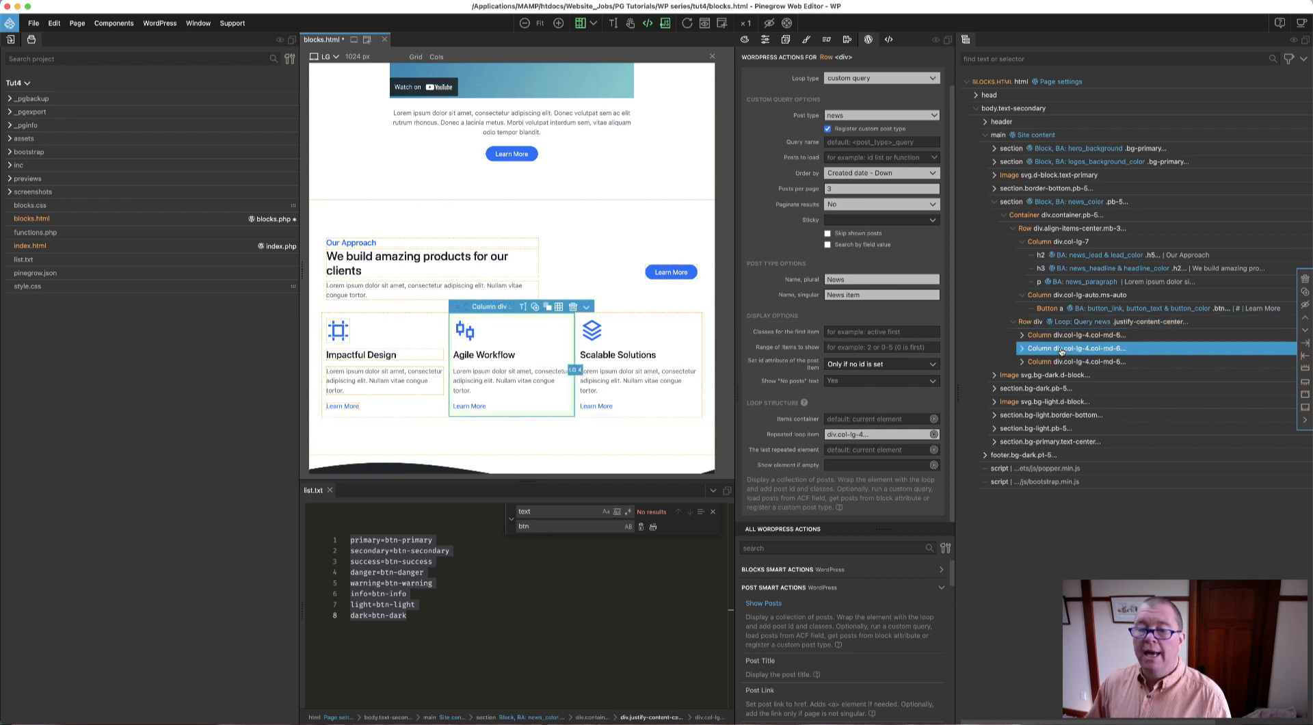
{"action": "left_click", "coordinate": [1062, 361], "text": "shift"}
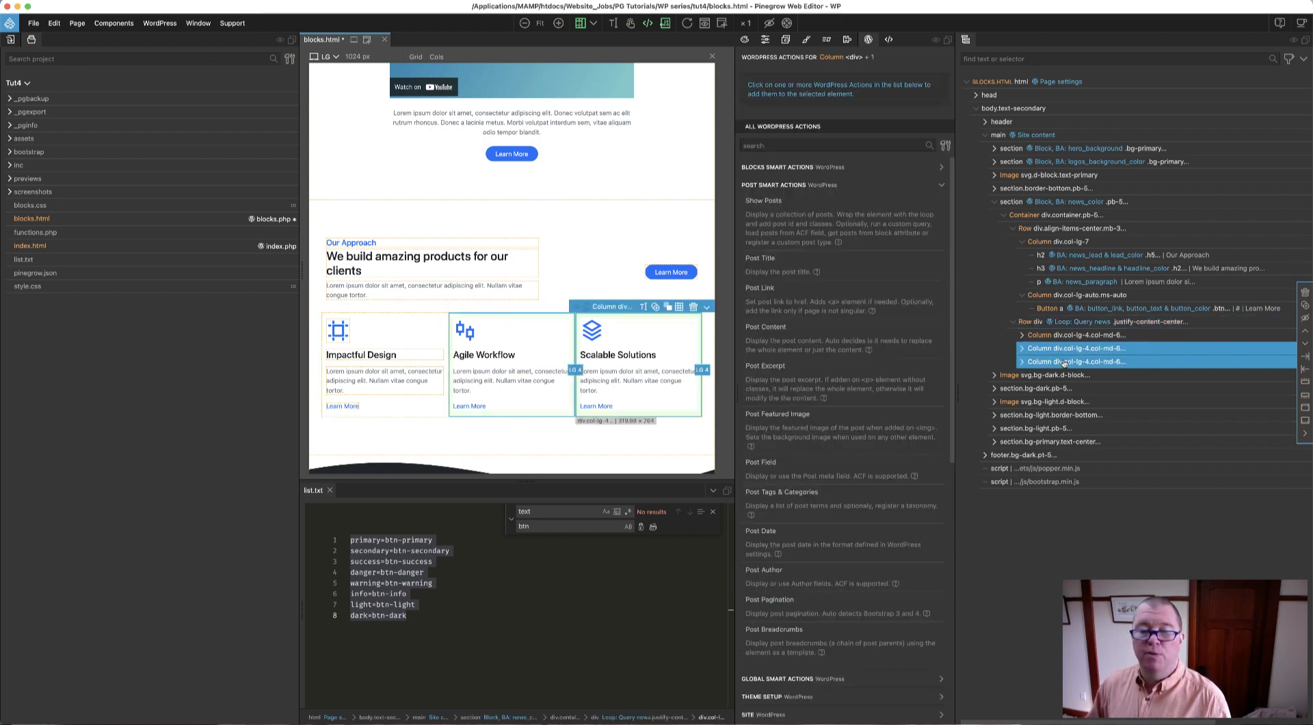
{"action": "left_click", "coordinate": [938, 185]}
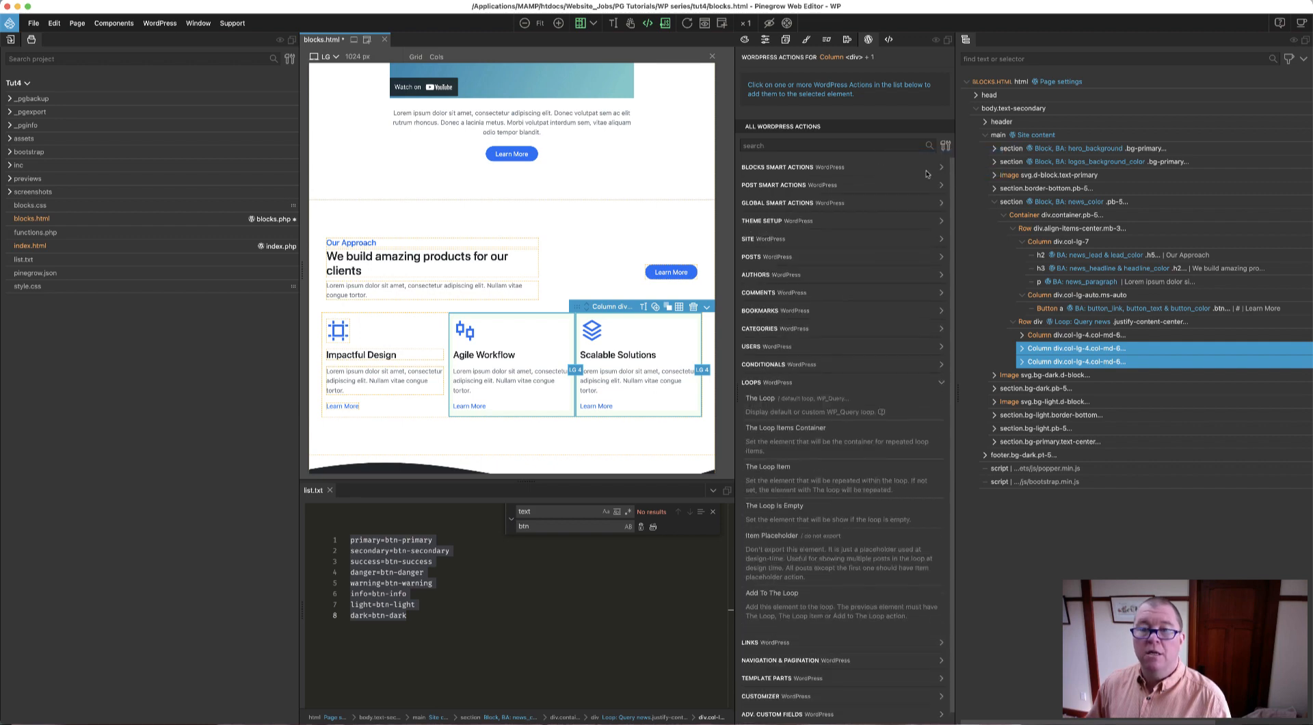
{"action": "left_click", "coordinate": [852, 145]}
{"action": "type", "text": "export"}
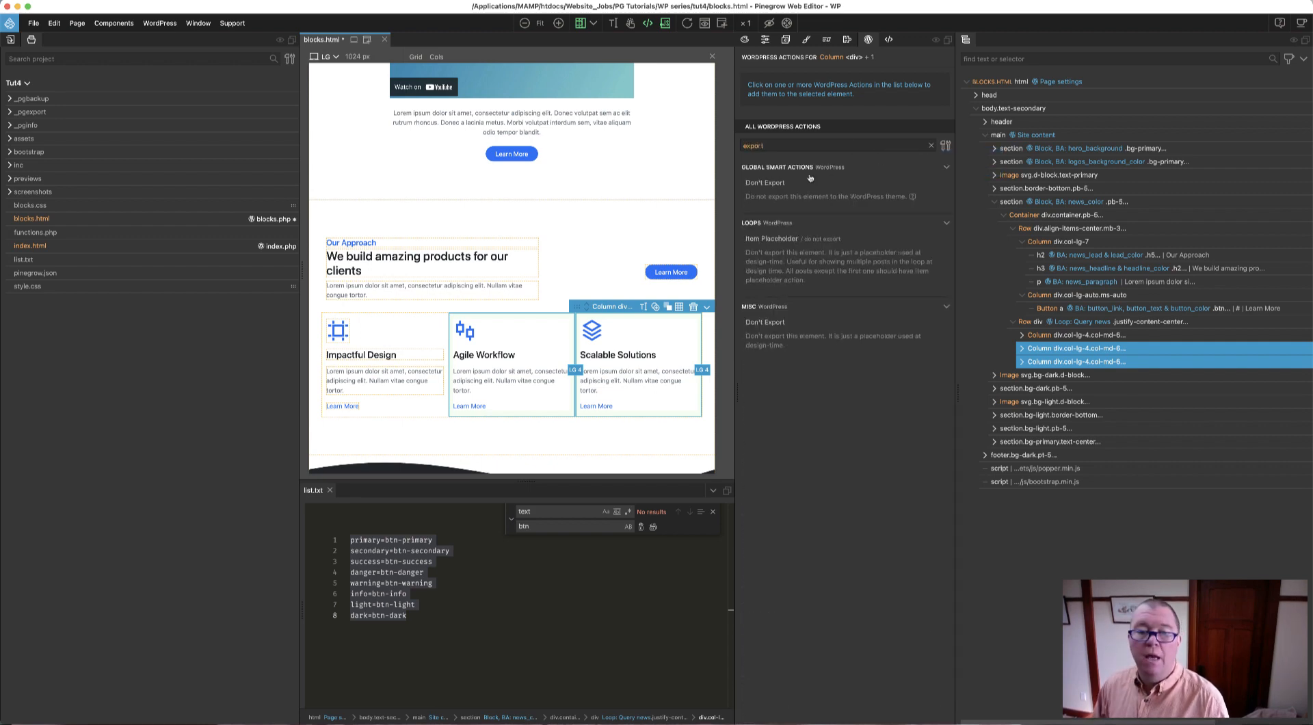
{"action": "left_click", "coordinate": [771, 238]}
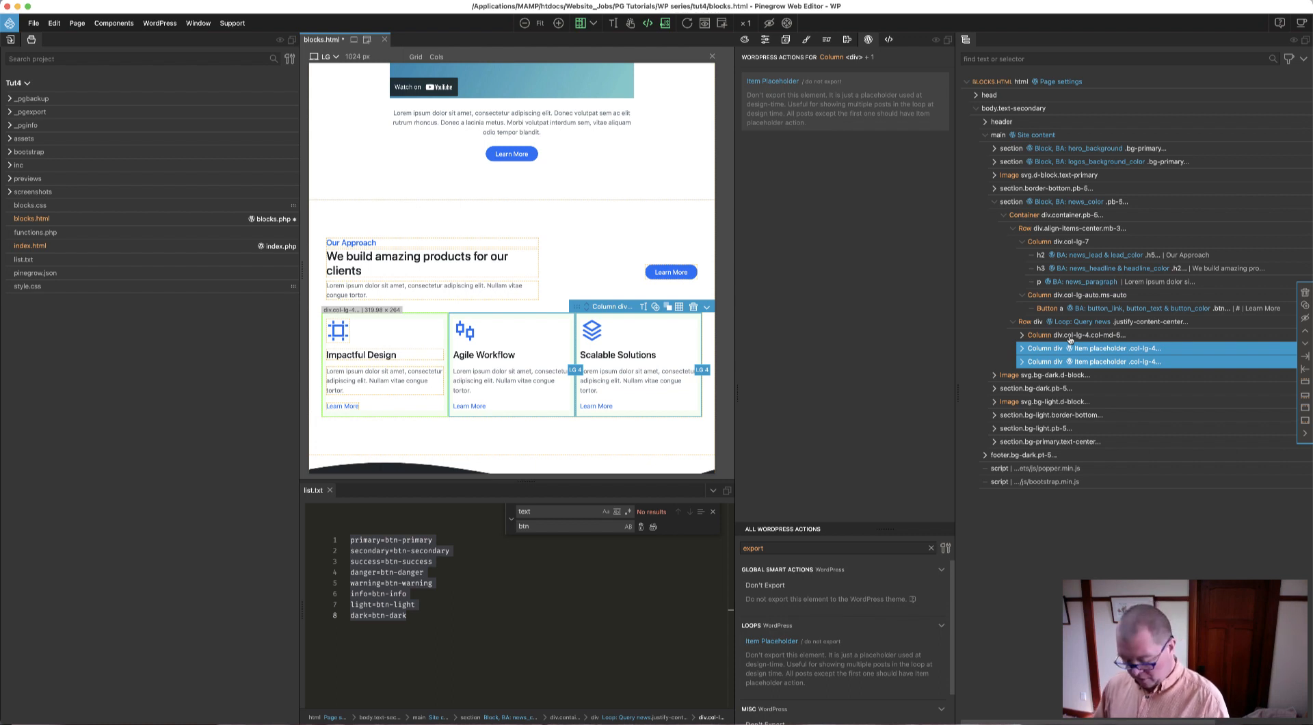
{"action": "key", "text": "super+s"}
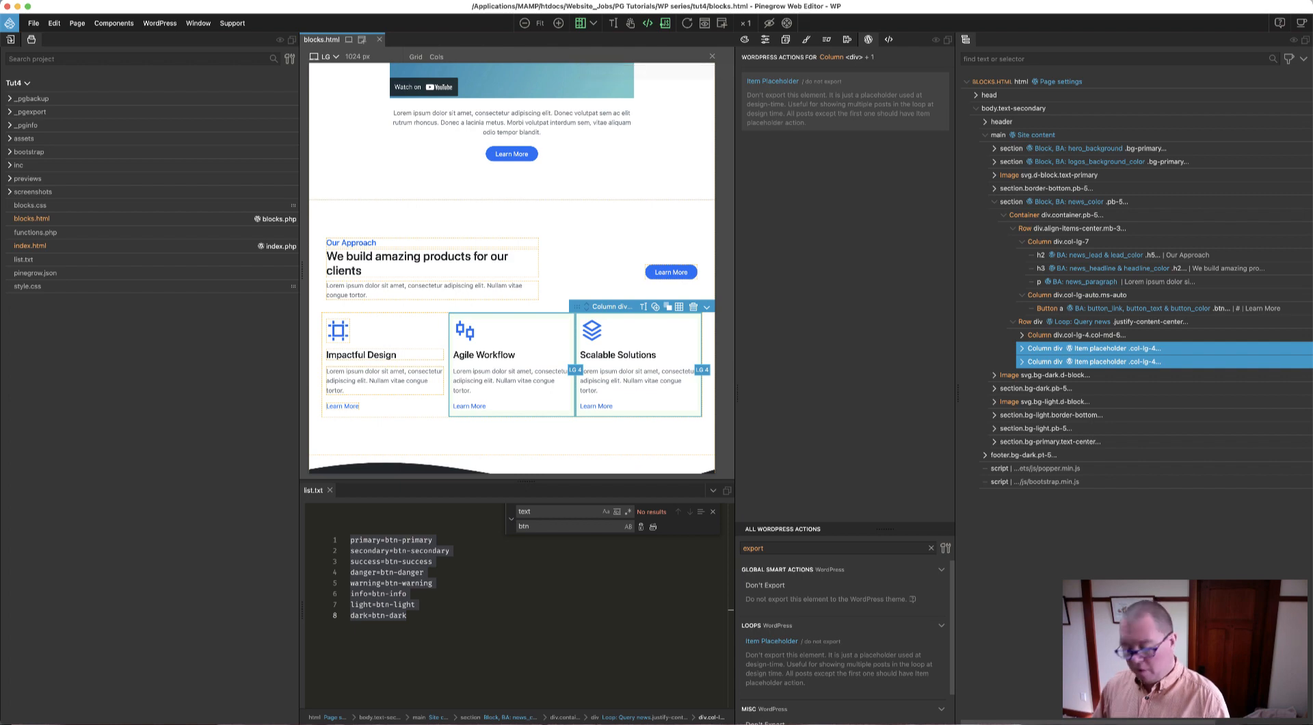
Switch to the WordPress editor in Chrome and reload the News post to check the queried columns.
{"action": "key", "text": "ctrl+Up"}
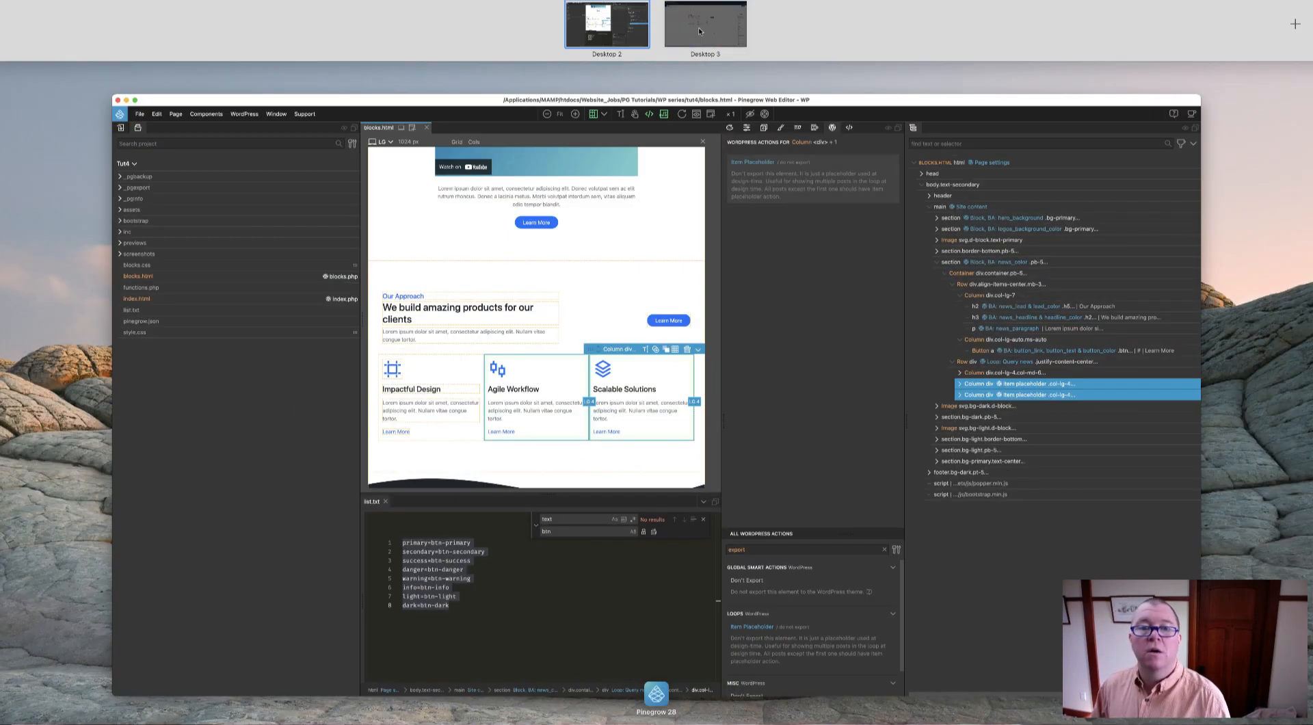
{"action": "left_click", "coordinate": [698, 27]}
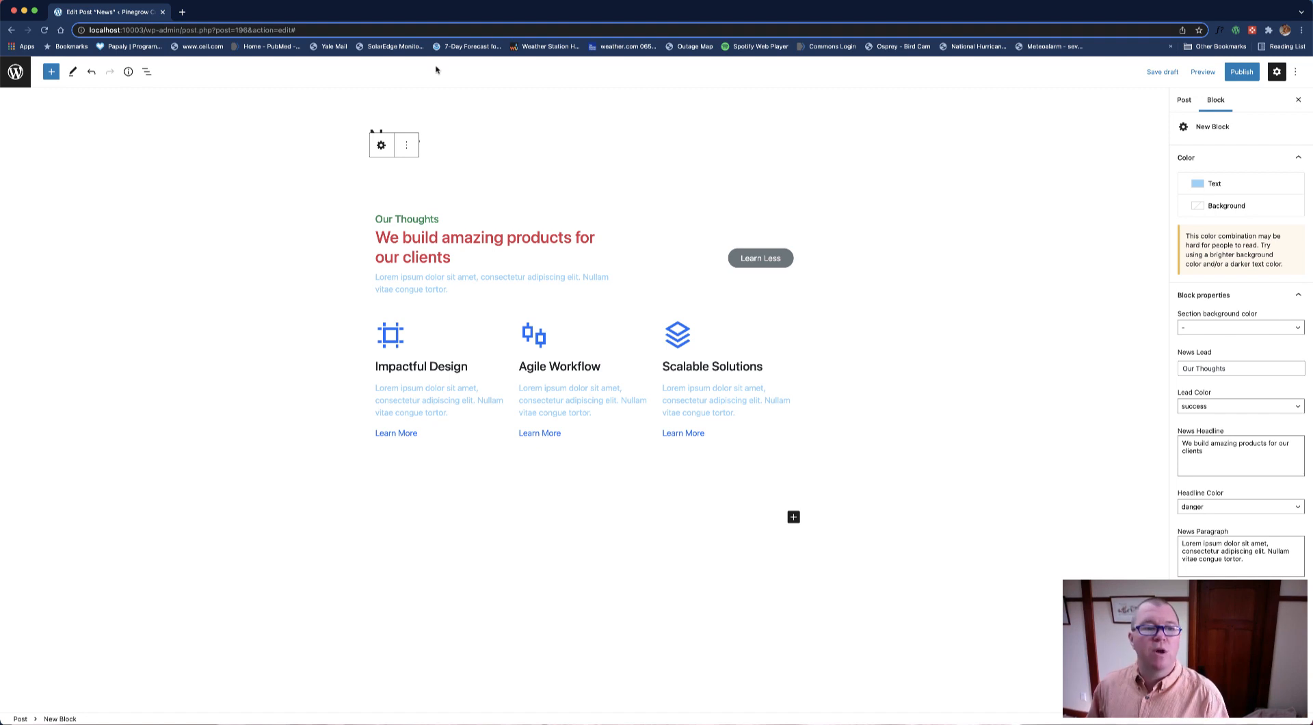
{"action": "left_click", "coordinate": [44, 30]}
{"action": "left_click", "coordinate": [680, 244]}
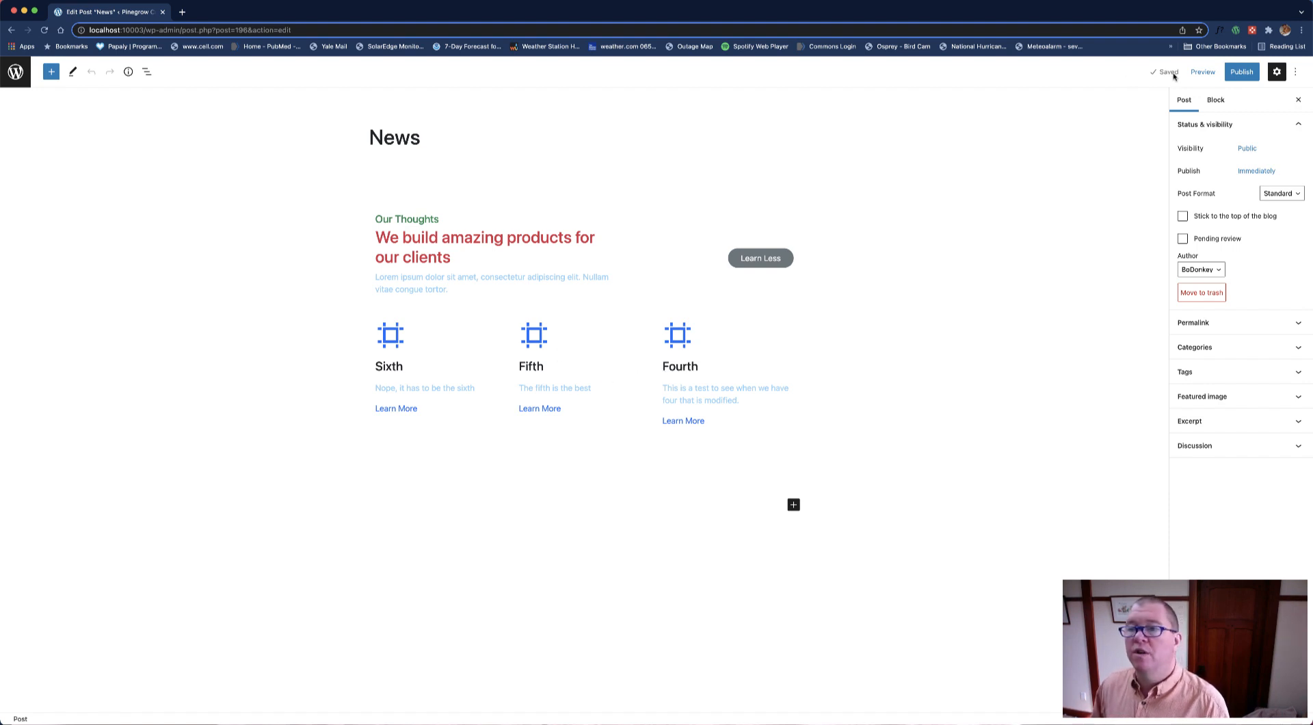
Leave the editor to view the list of News custom posts, and reopen the News draft post for editing.
{"action": "left_click", "coordinate": [17, 74]}
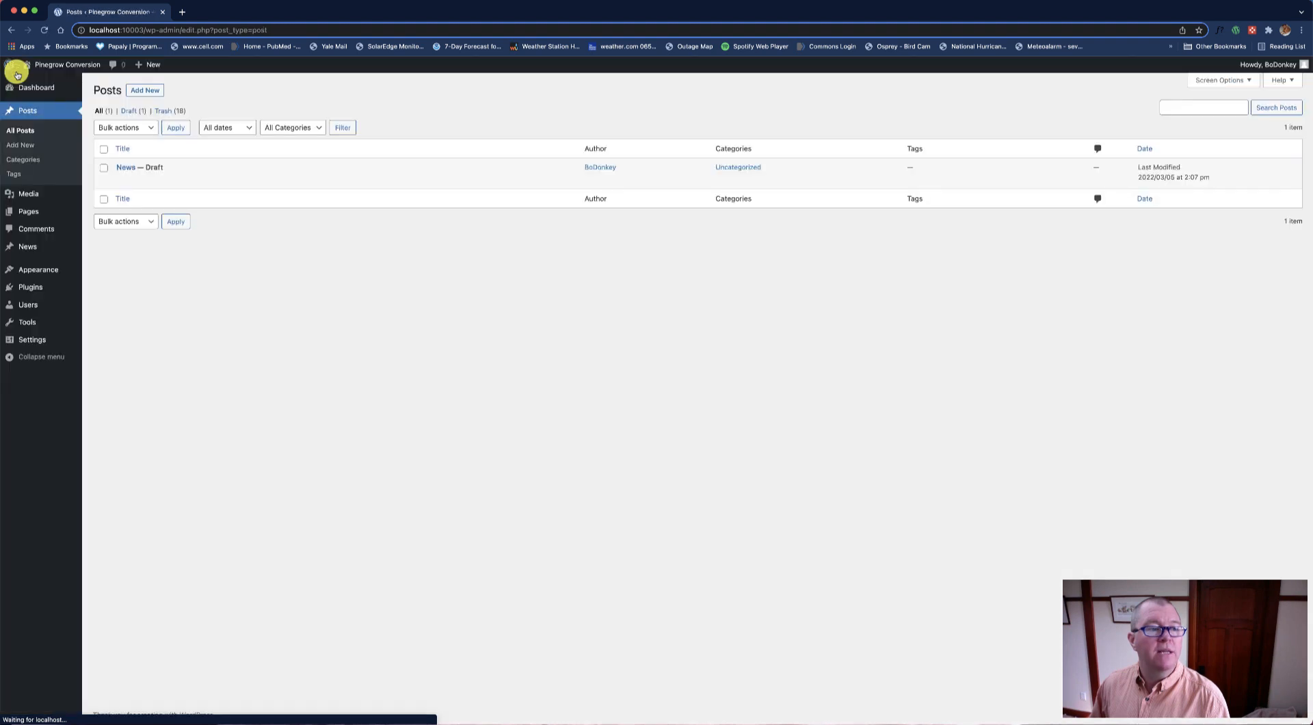
{"action": "mouse_move", "coordinate": [30, 253]}
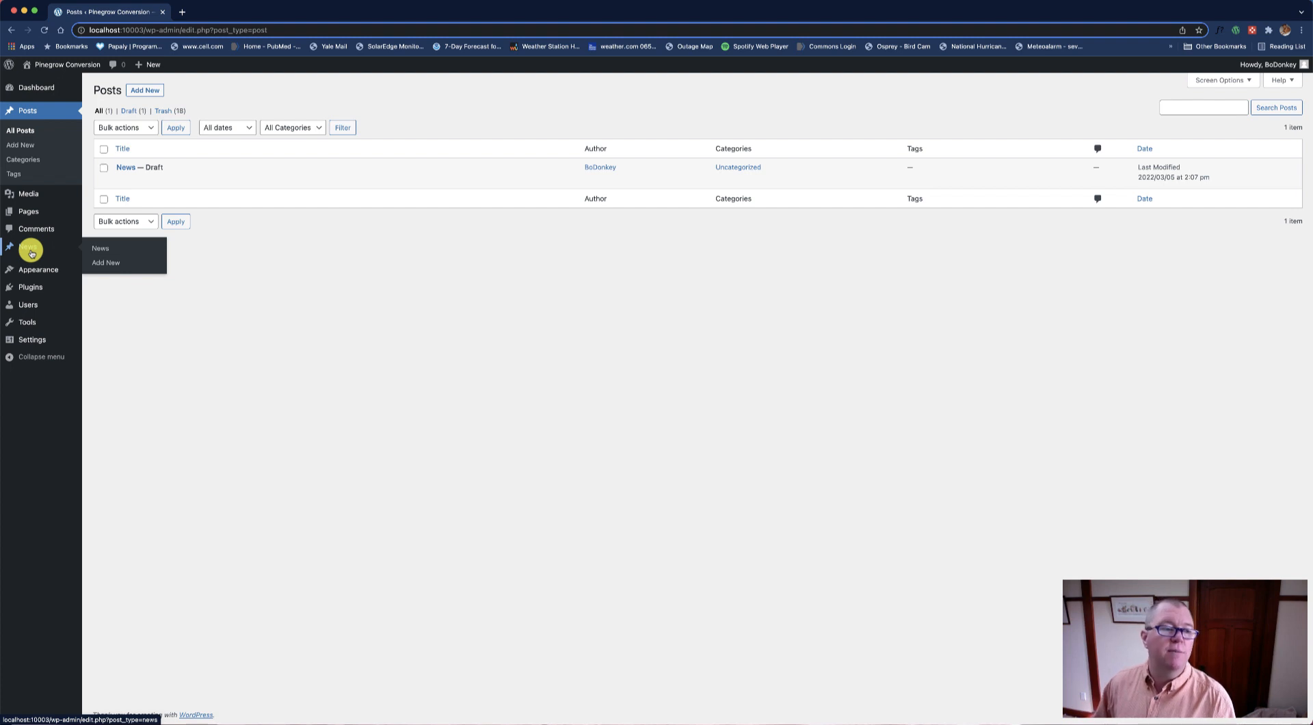
{"action": "left_click", "coordinate": [31, 253]}
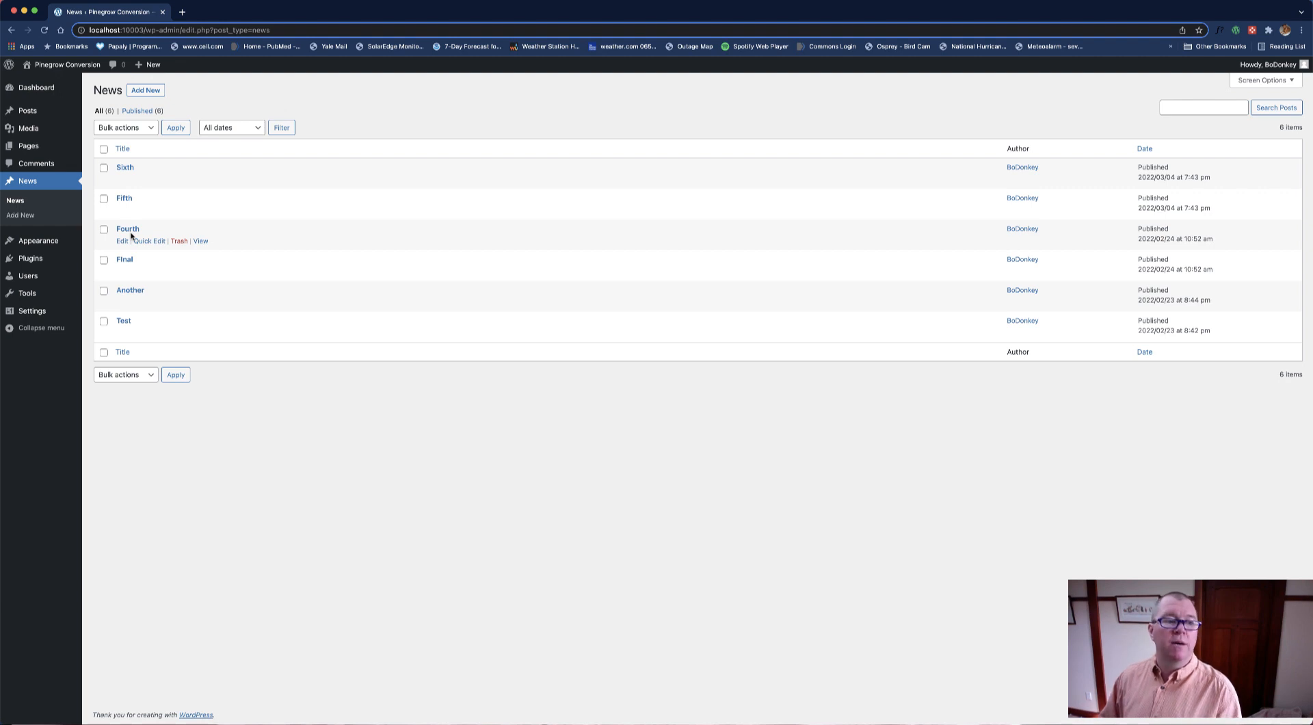
{"action": "left_click", "coordinate": [27, 114]}
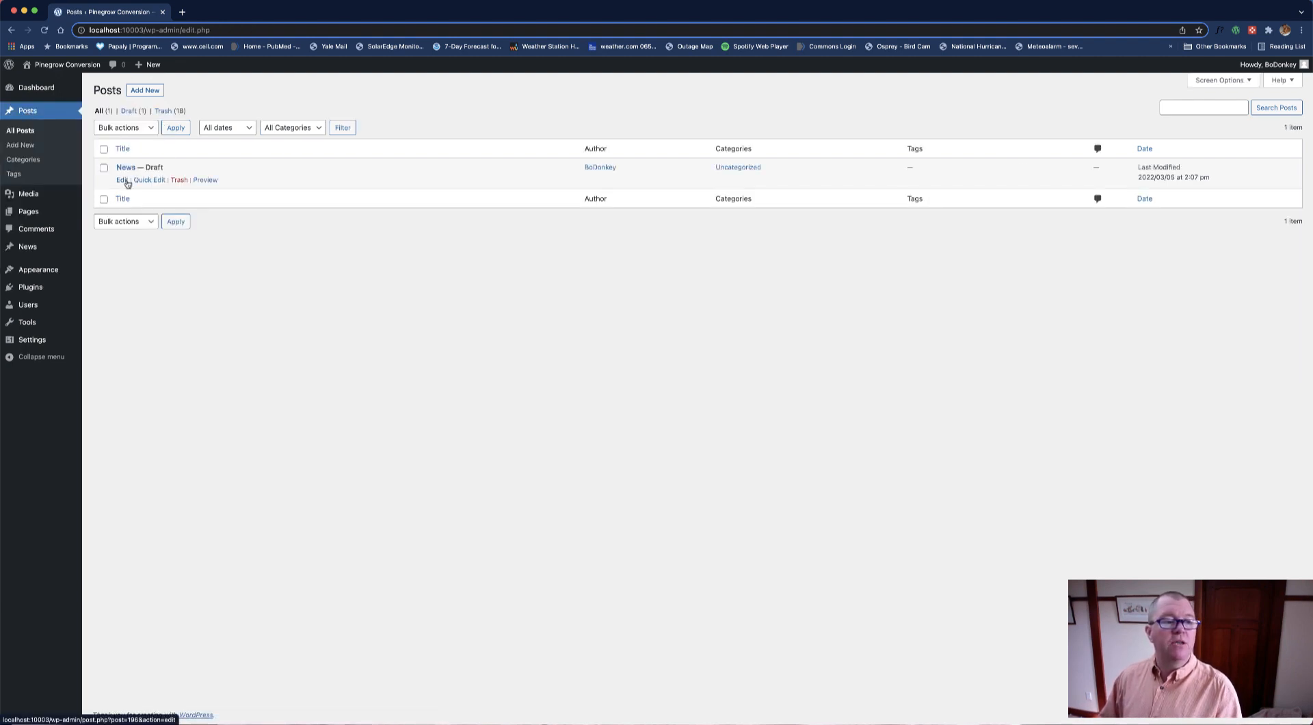
{"action": "left_click", "coordinate": [122, 180]}
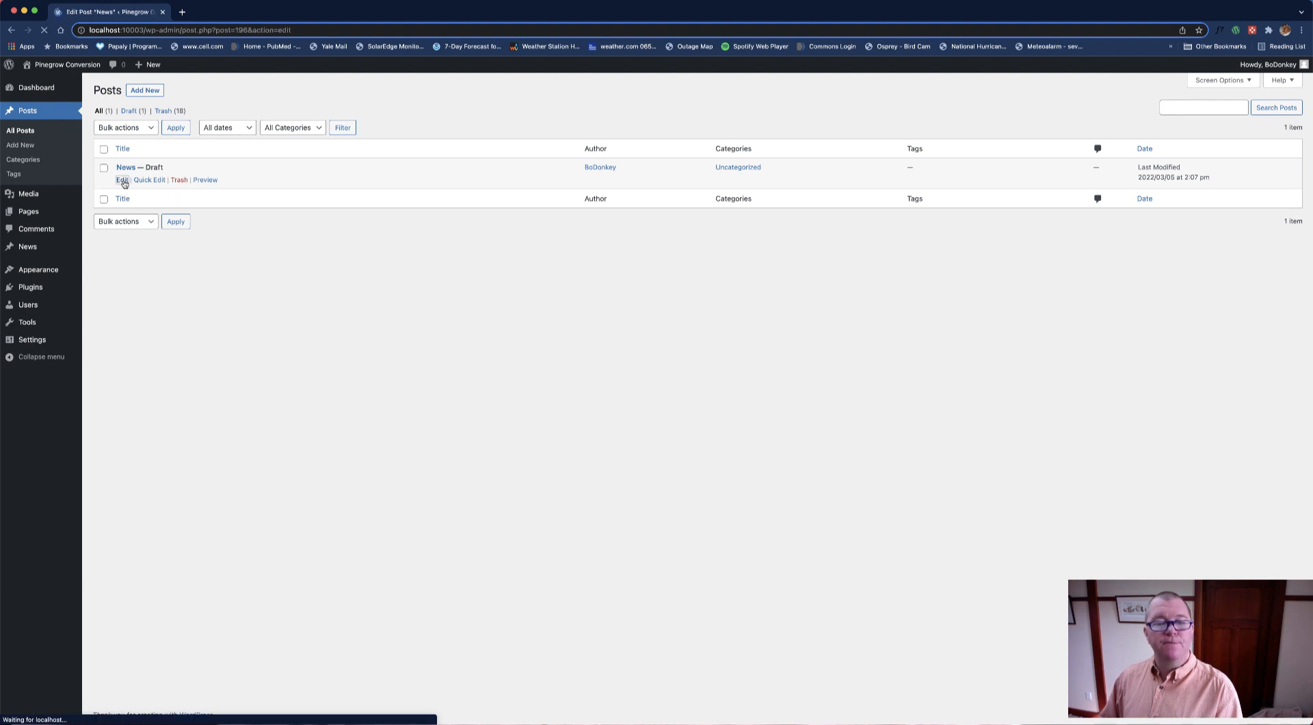
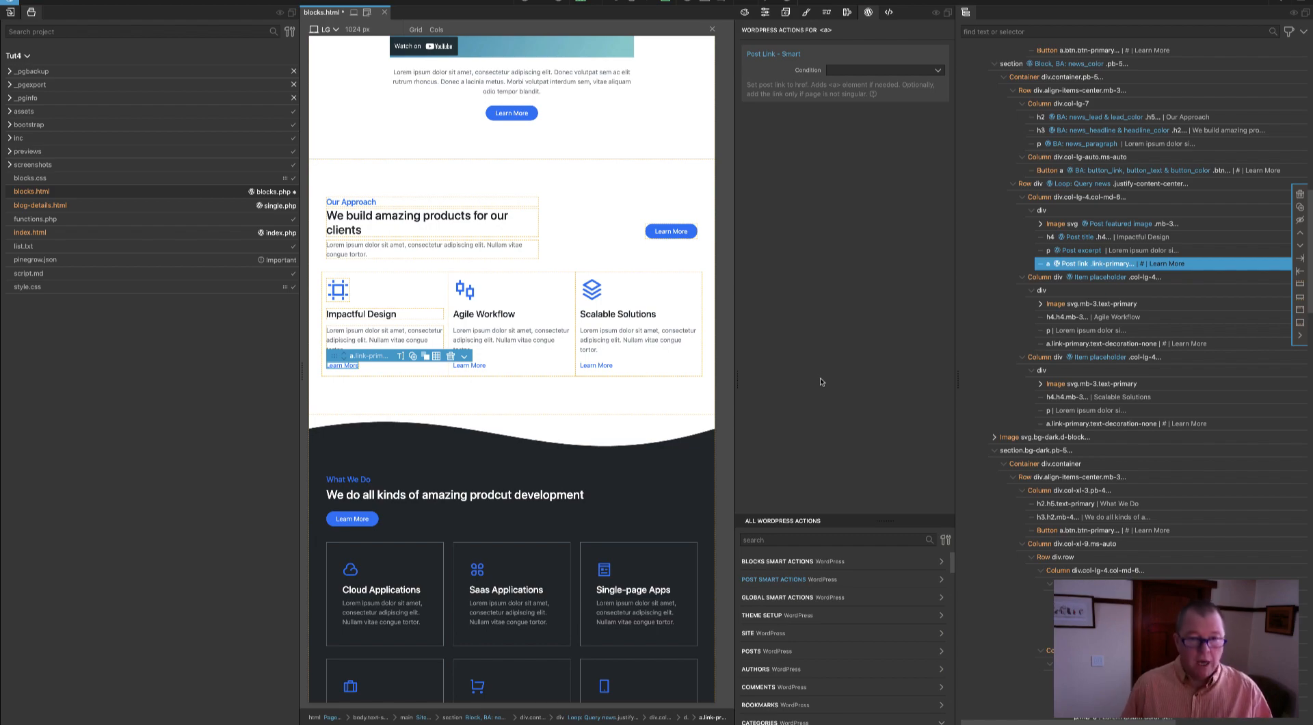
Switch to the News Too post in Chrome and set the news block's section background color to primary.
{"action": "key", "text": "ctrl+Up"}
{"action": "left_click", "coordinate": [770, 32]}
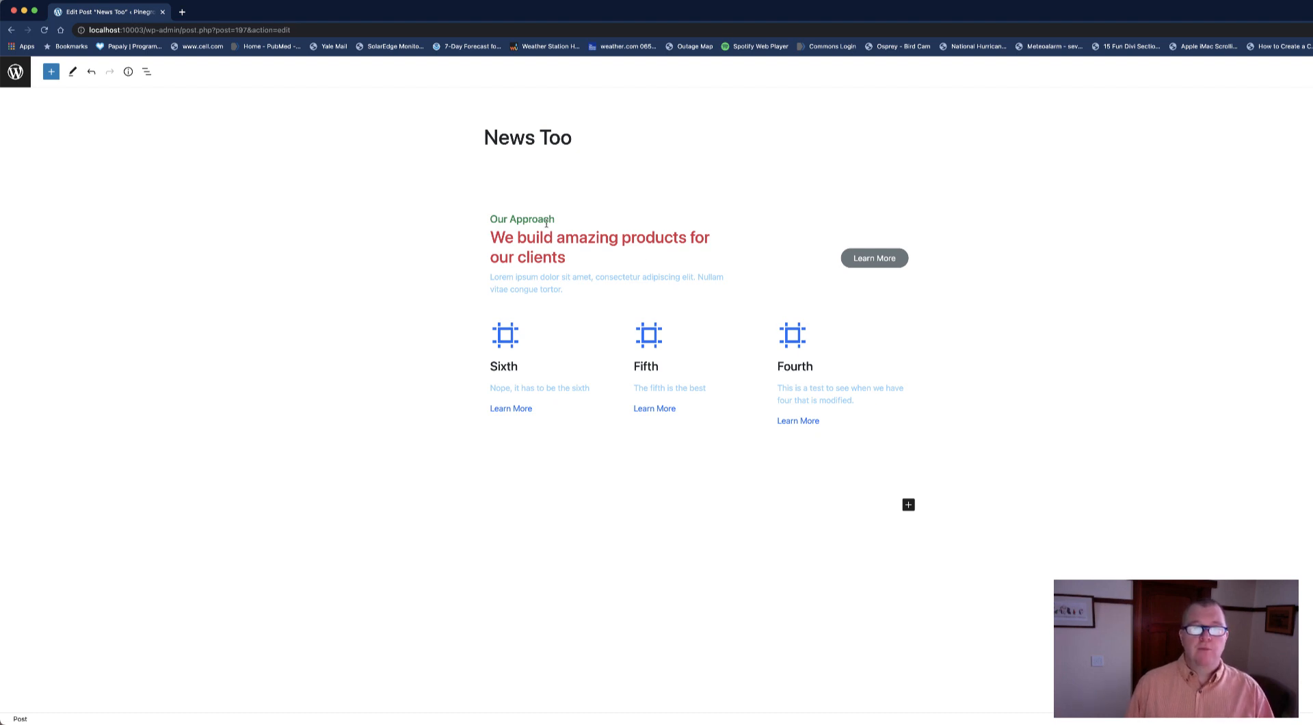
{"action": "left_click", "coordinate": [487, 223]}
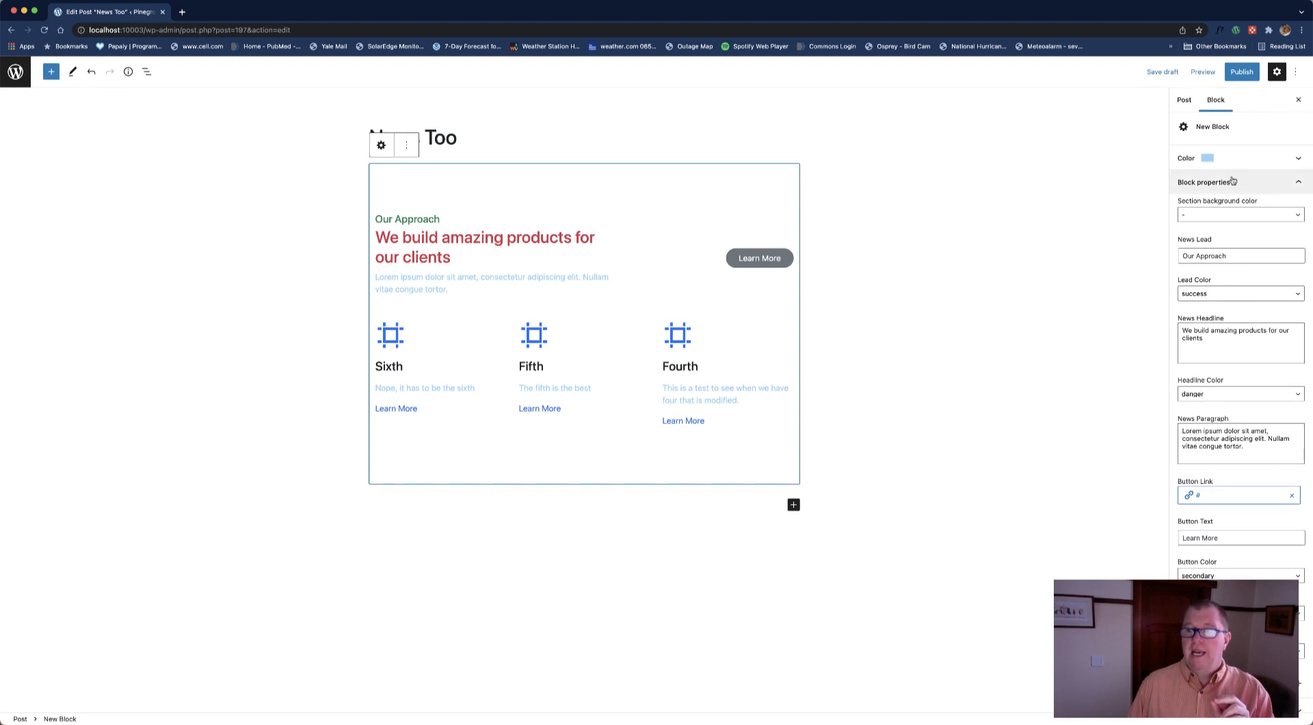
{"action": "left_click", "coordinate": [1209, 216]}
{"action": "left_click", "coordinate": [1208, 227]}
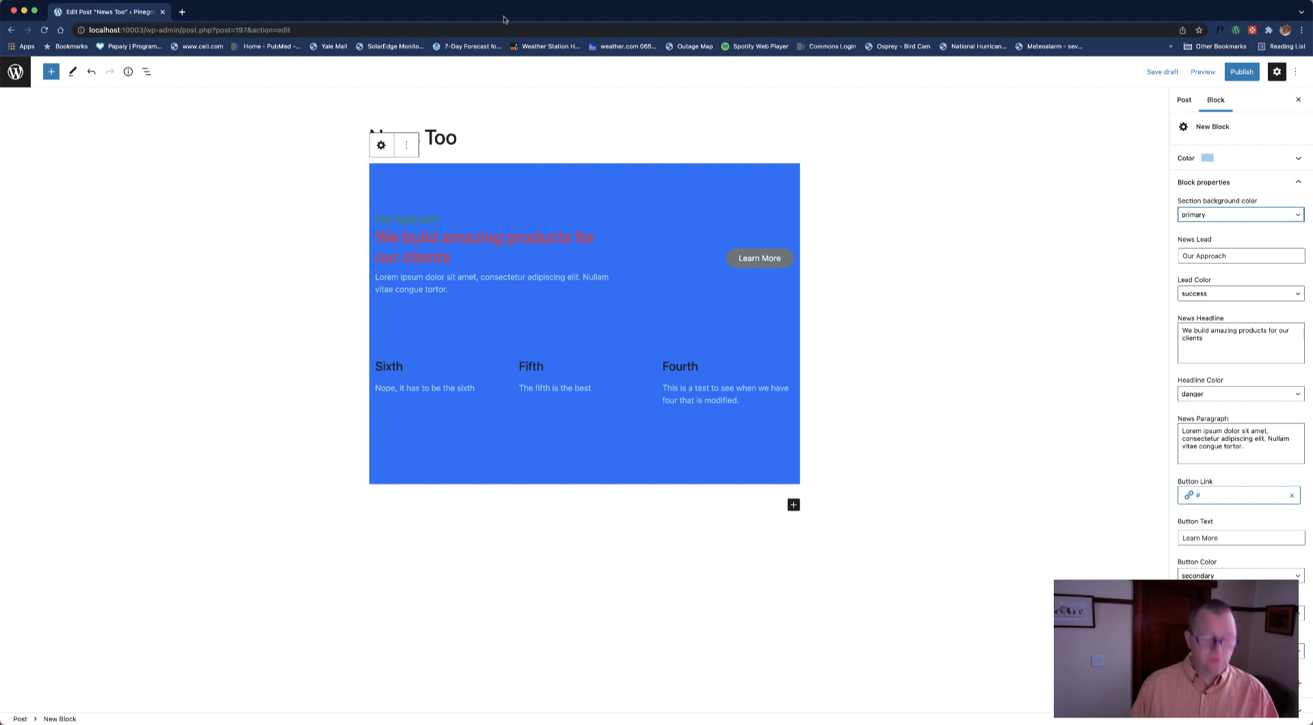
Switch to Pinegrow and add a Block Attributes action to the Impactful Design column's Learn More link, with ID post_link_color used as Class.
{"action": "key", "text": "ctrl+Up"}
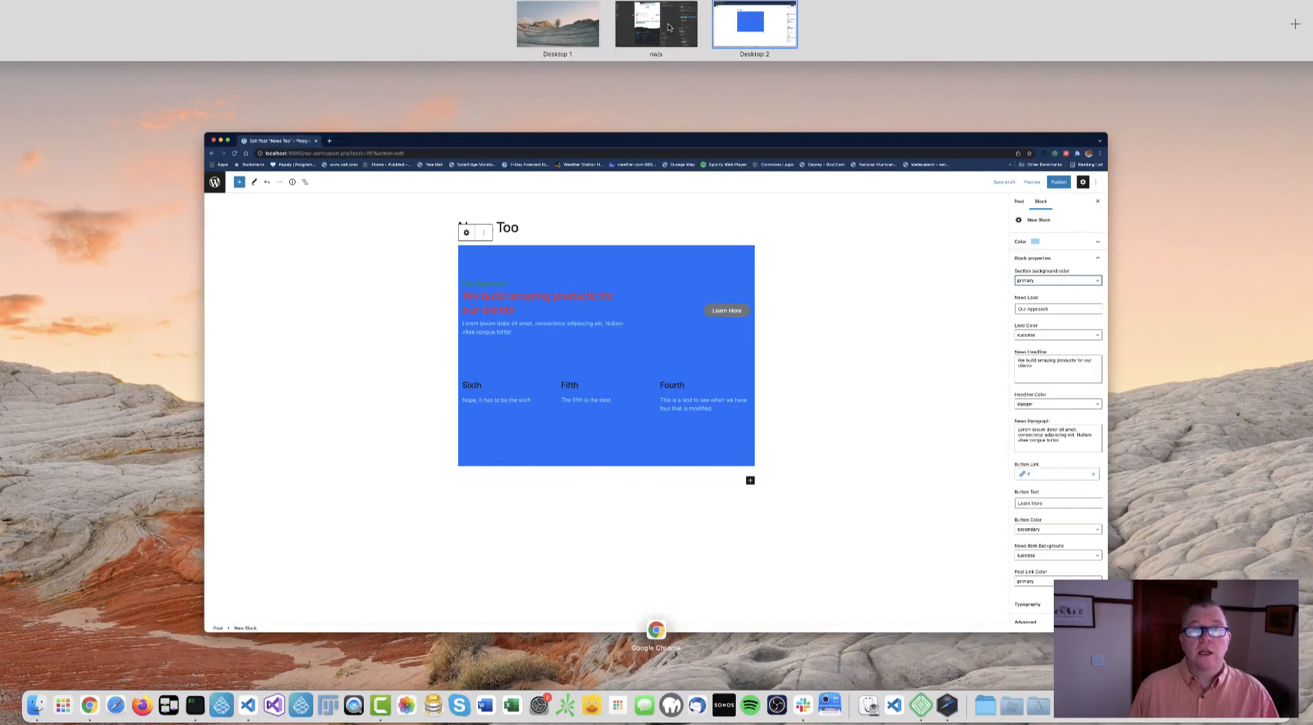
{"action": "left_click", "coordinate": [668, 28]}
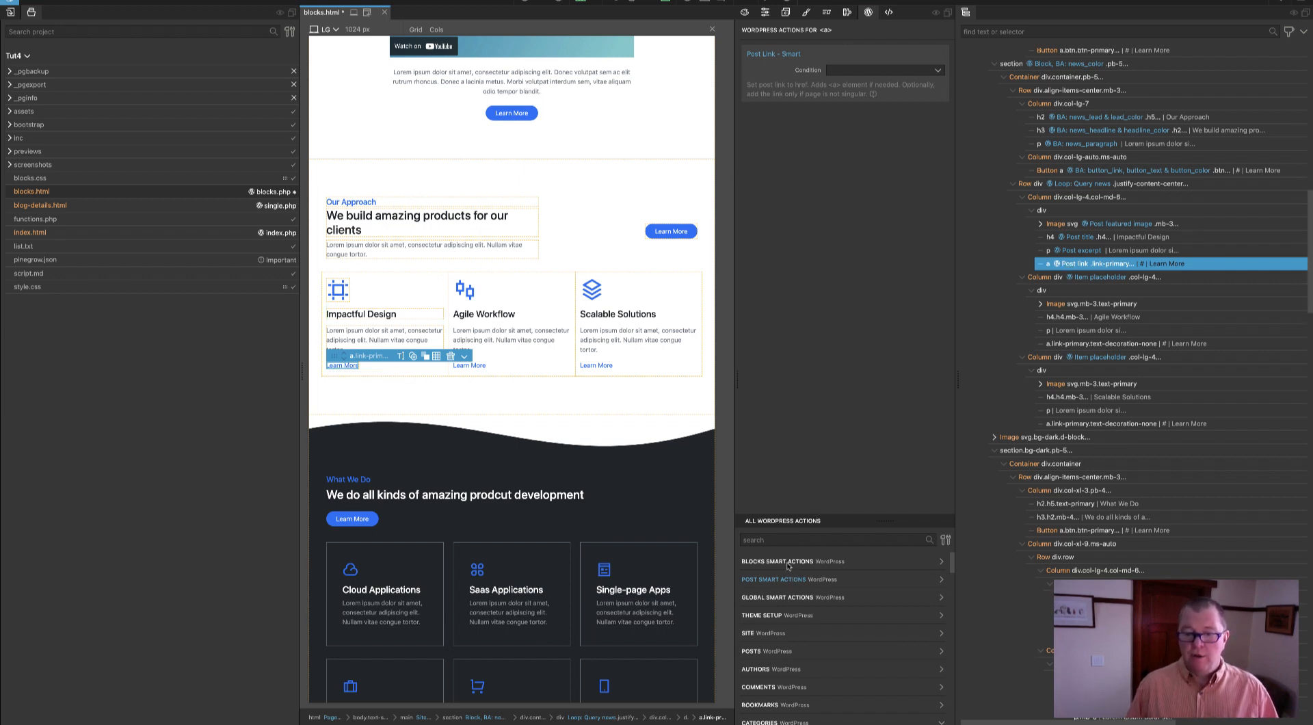
{"action": "left_click", "coordinate": [754, 564]}
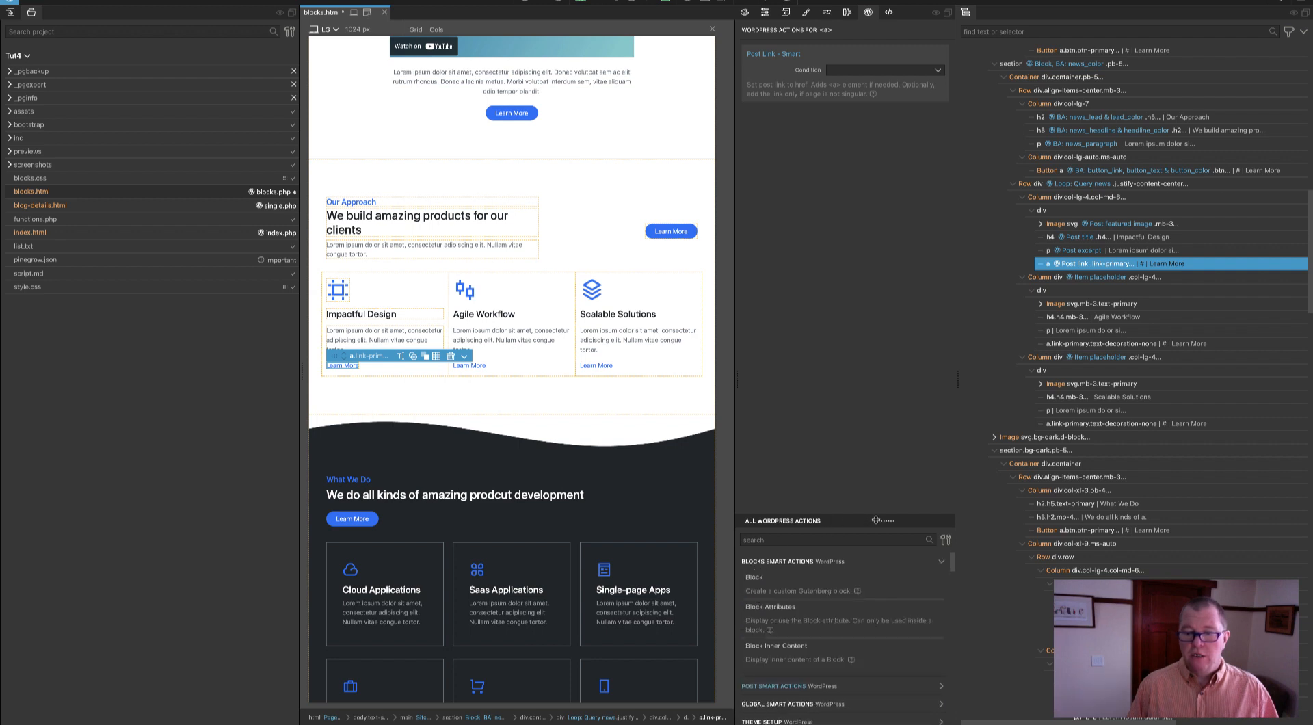
{"action": "left_click_drag", "start_coordinate": [883, 520], "coordinate": [883, 203]}
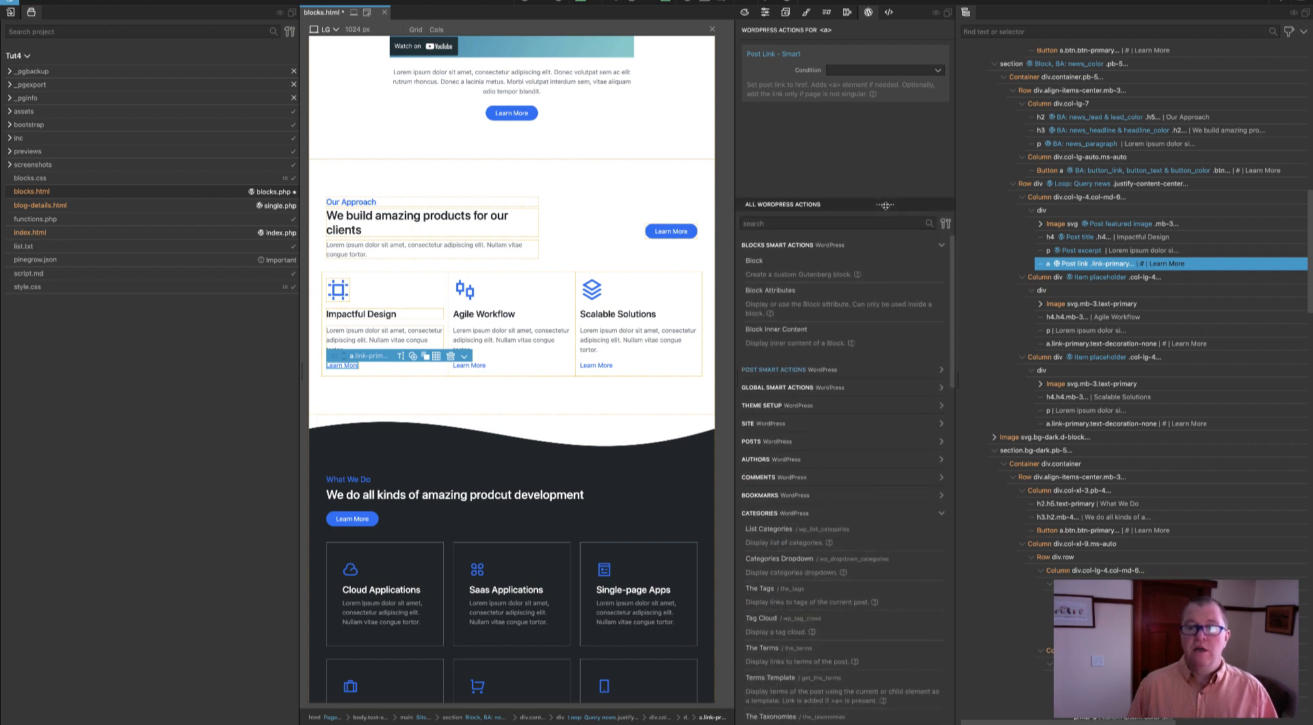
{"action": "left_click", "coordinate": [776, 292]}
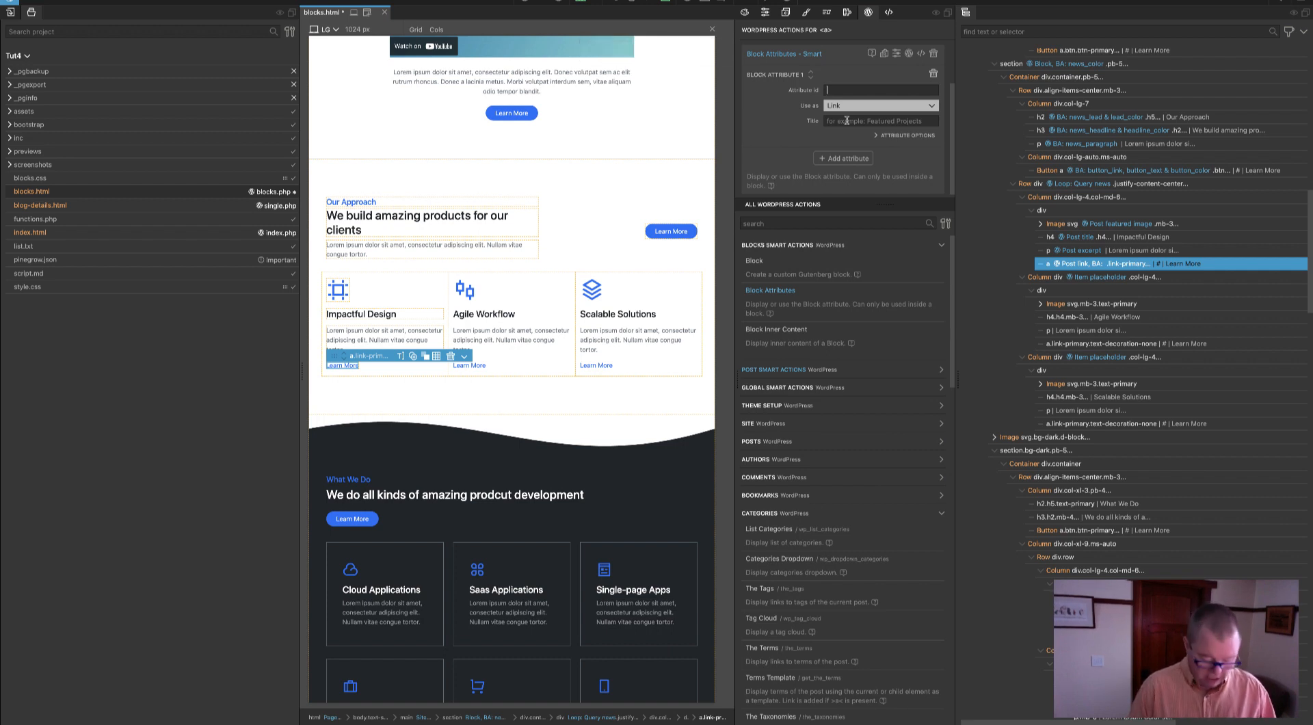
{"action": "left_click", "coordinate": [848, 90]}
{"action": "type", "text": "link_color"}
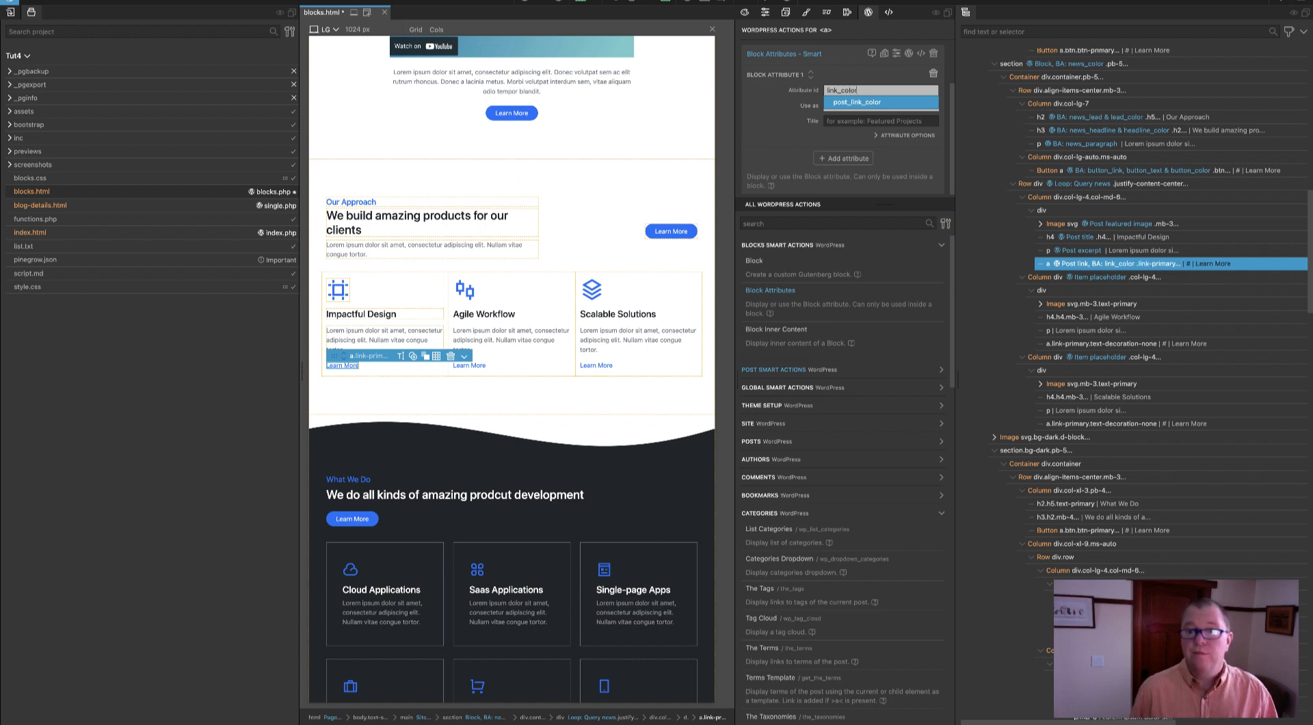
{"action": "left_click", "coordinate": [858, 102]}
{"action": "left_click", "coordinate": [854, 105]}
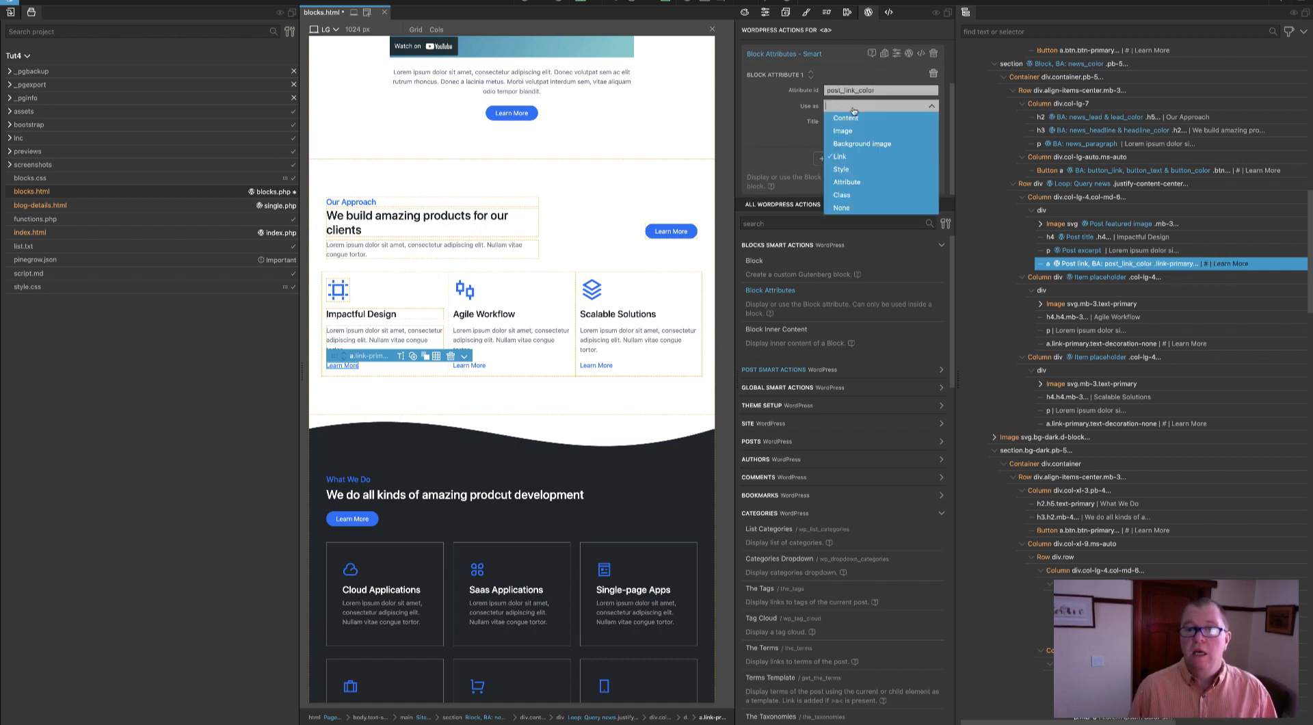
{"action": "left_click", "coordinate": [846, 195]}
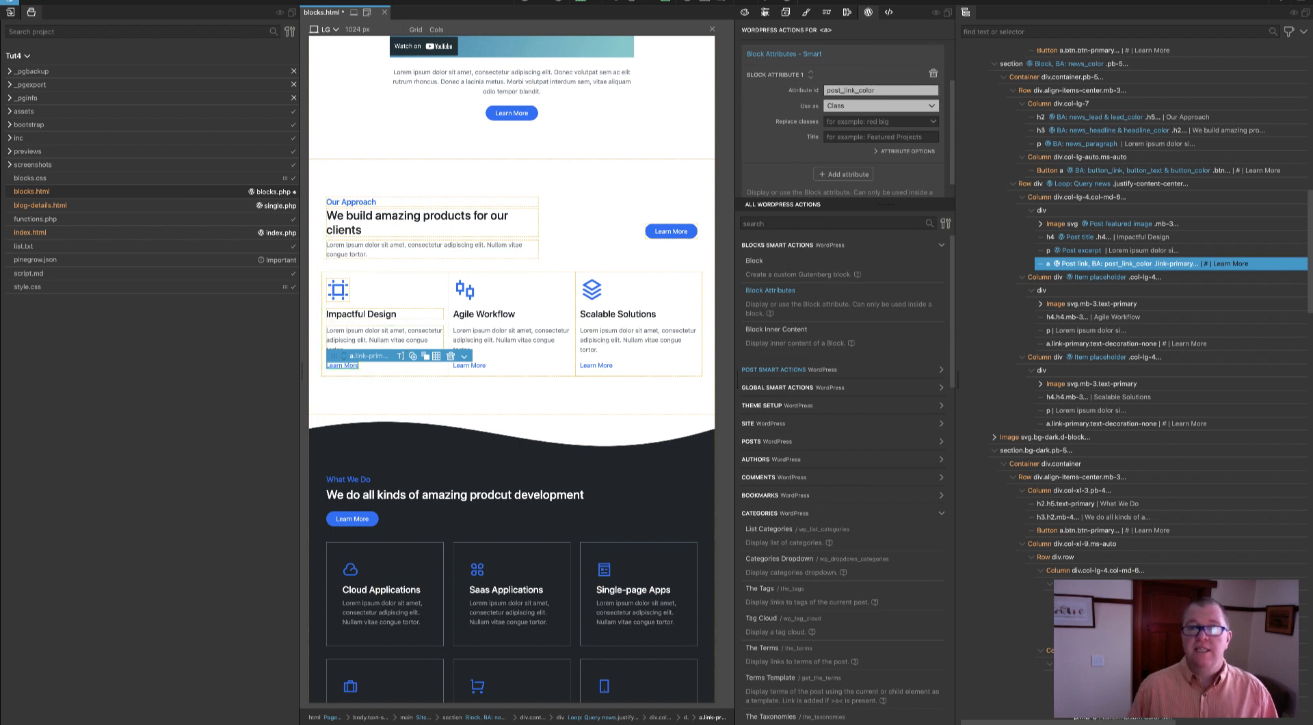
Make the post_link_color attribute replace the link-primary class, and give it the title Post Link Color.
{"action": "left_click", "coordinate": [765, 13]}
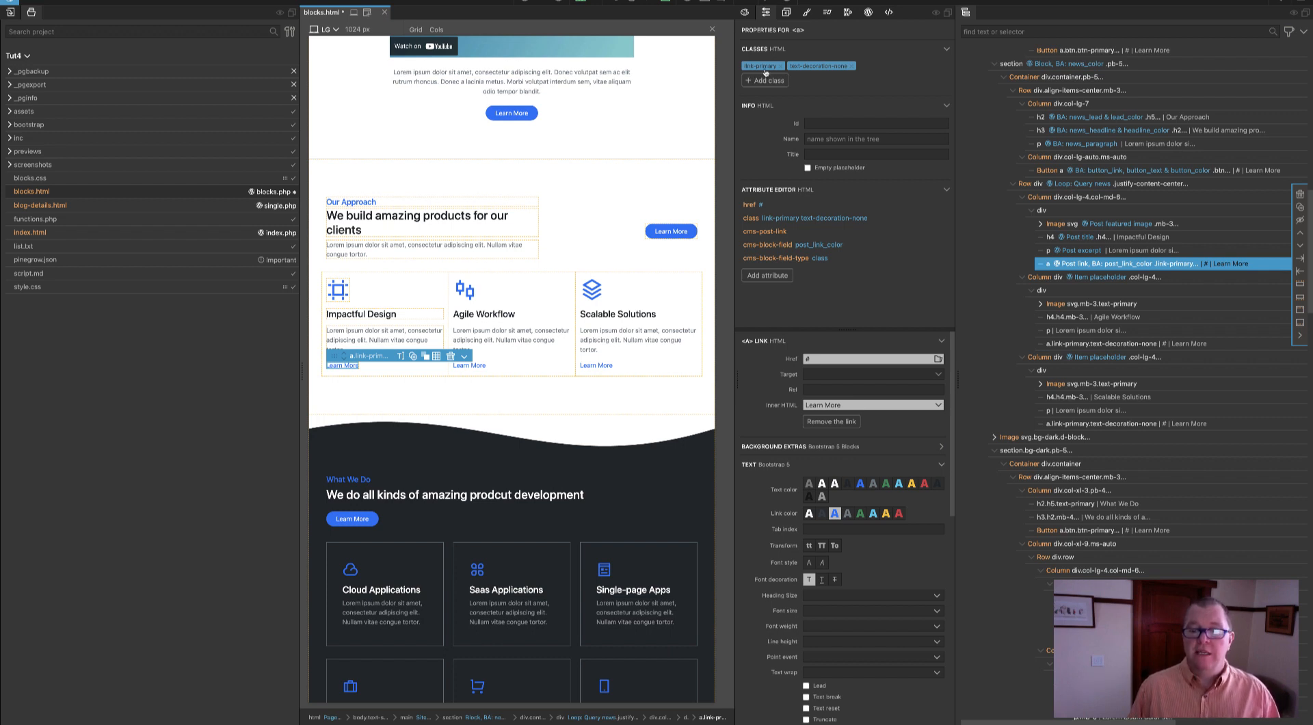
{"action": "left_click", "coordinate": [868, 13]}
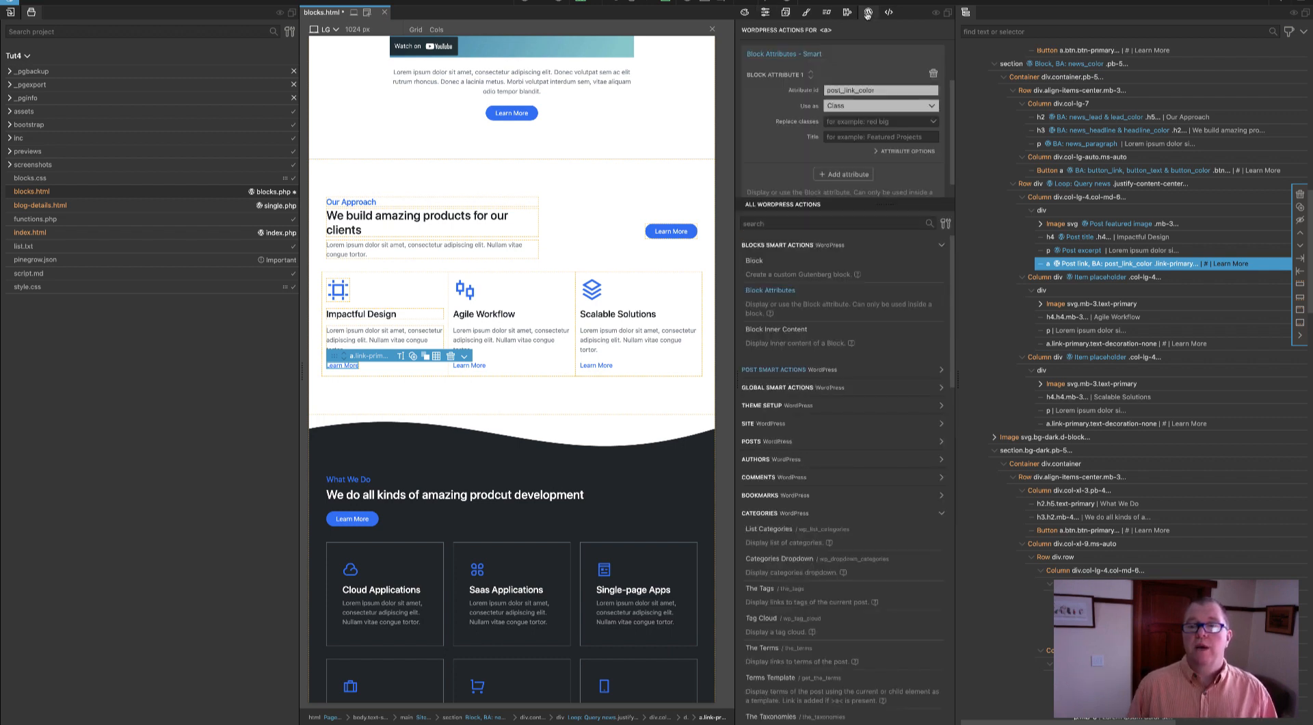
{"action": "left_click", "coordinate": [847, 122]}
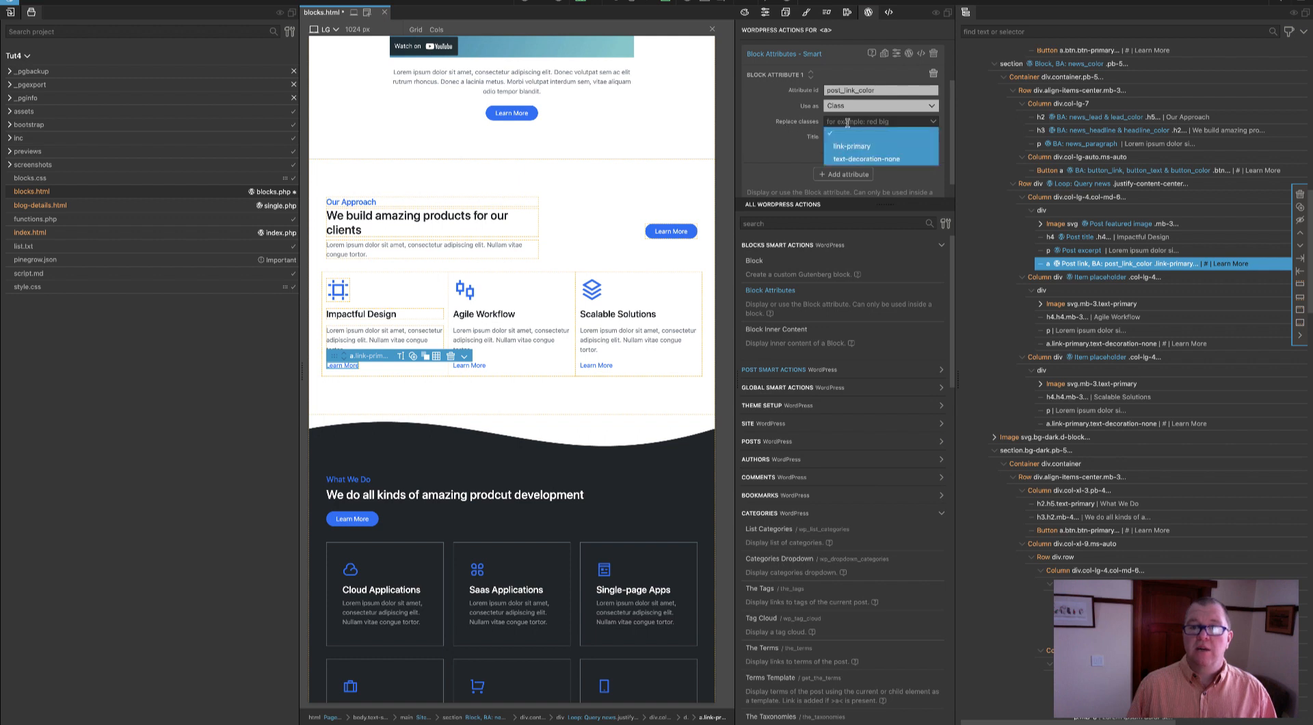
{"action": "left_click", "coordinate": [860, 147]}
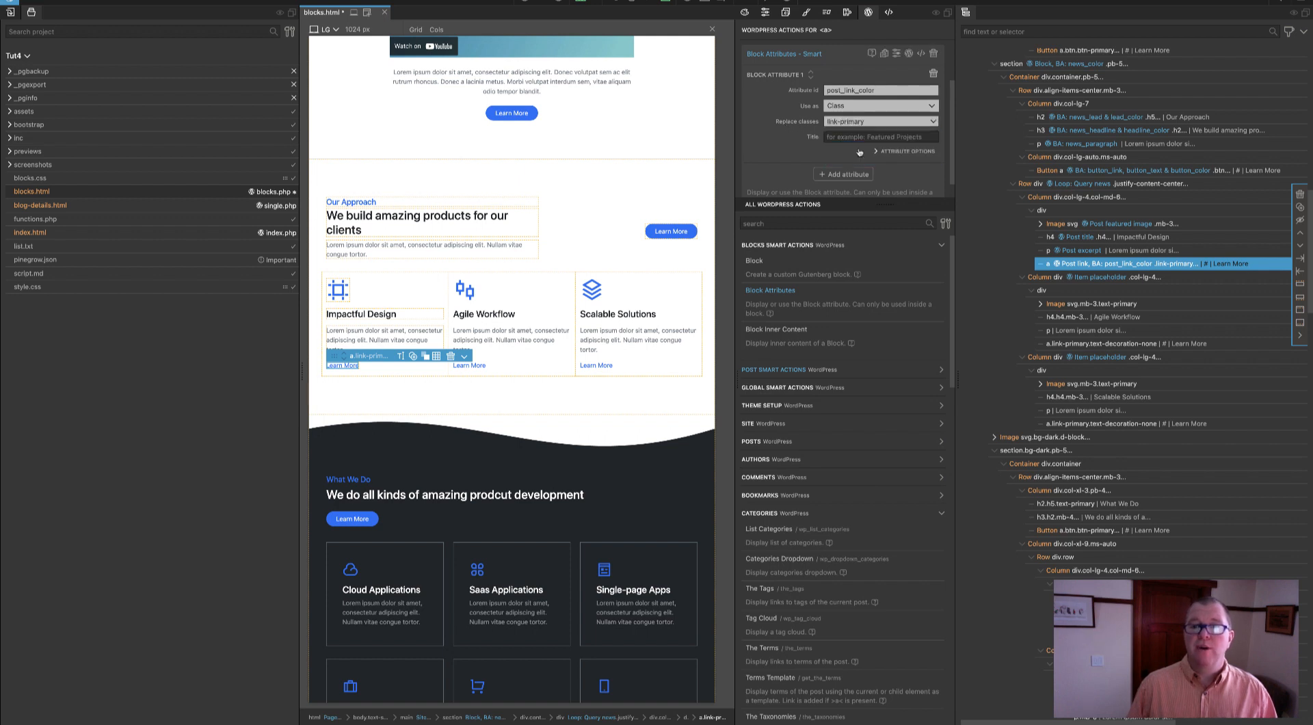
{"action": "left_click", "coordinate": [860, 123]}
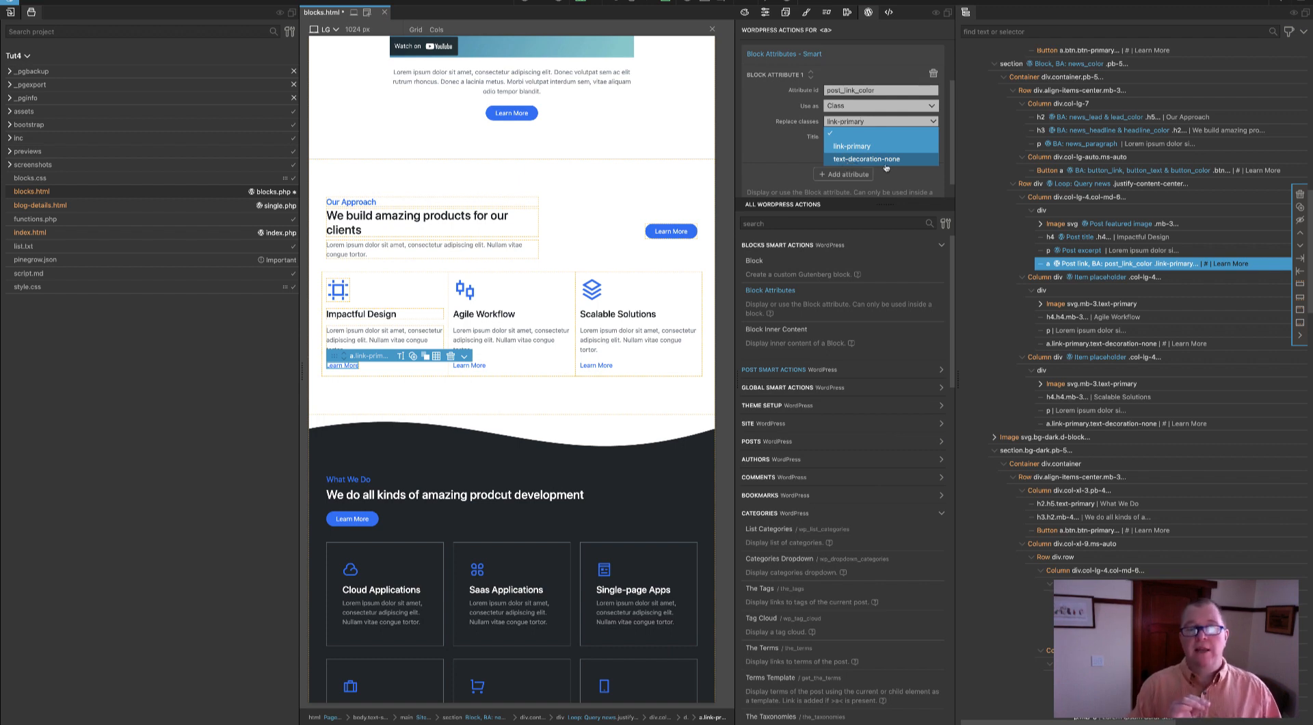
{"action": "left_click", "coordinate": [774, 157]}
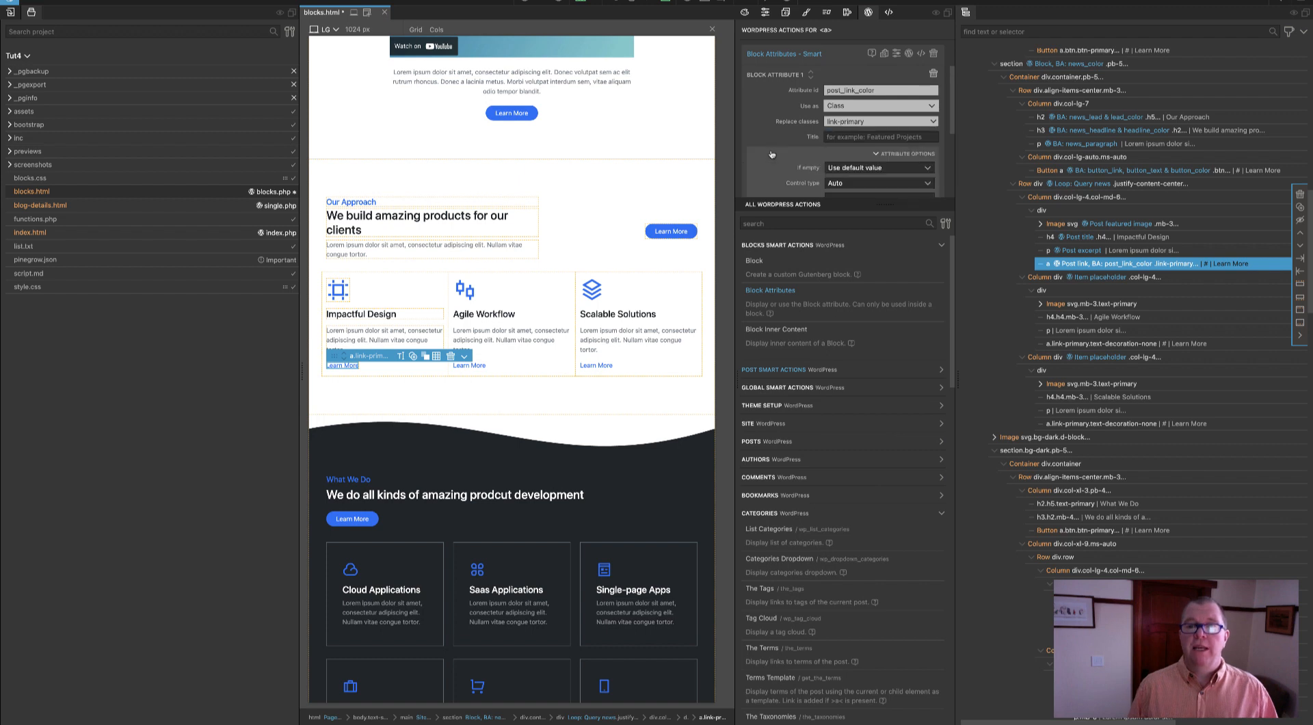
{"action": "left_click", "coordinate": [857, 137]}
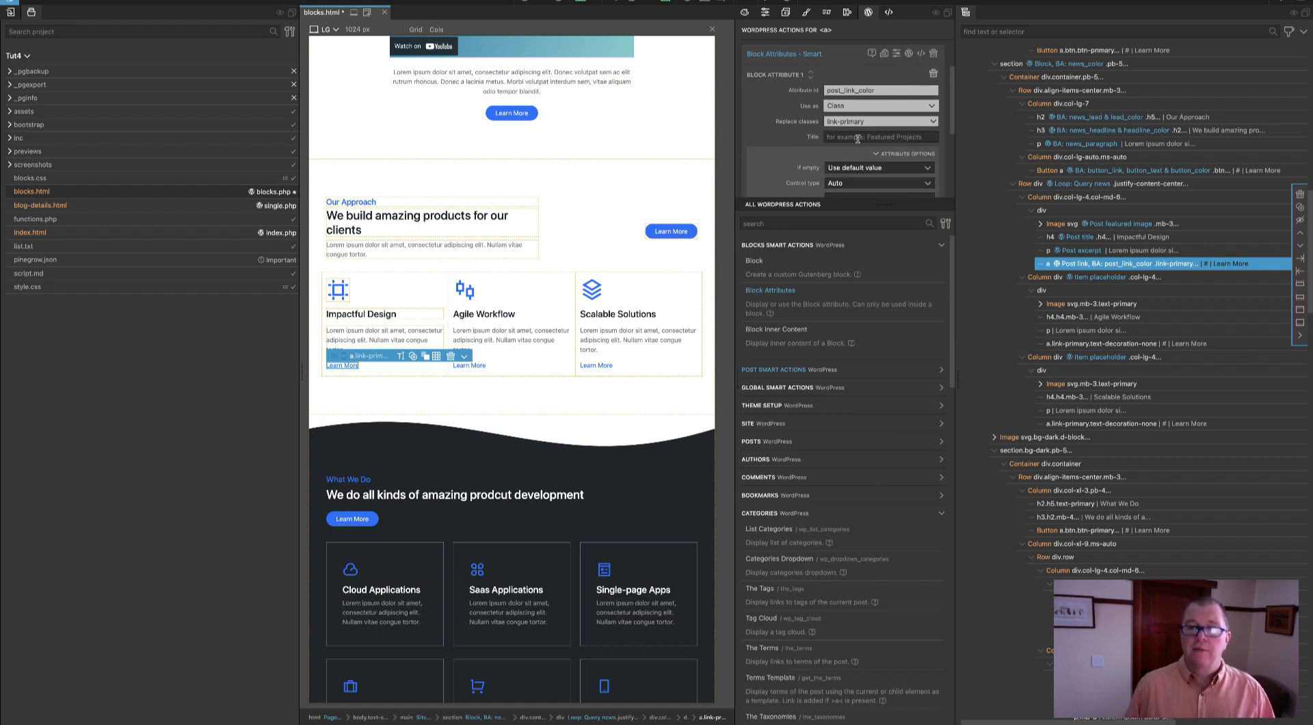
{"action": "type", "text": "Link Color"}
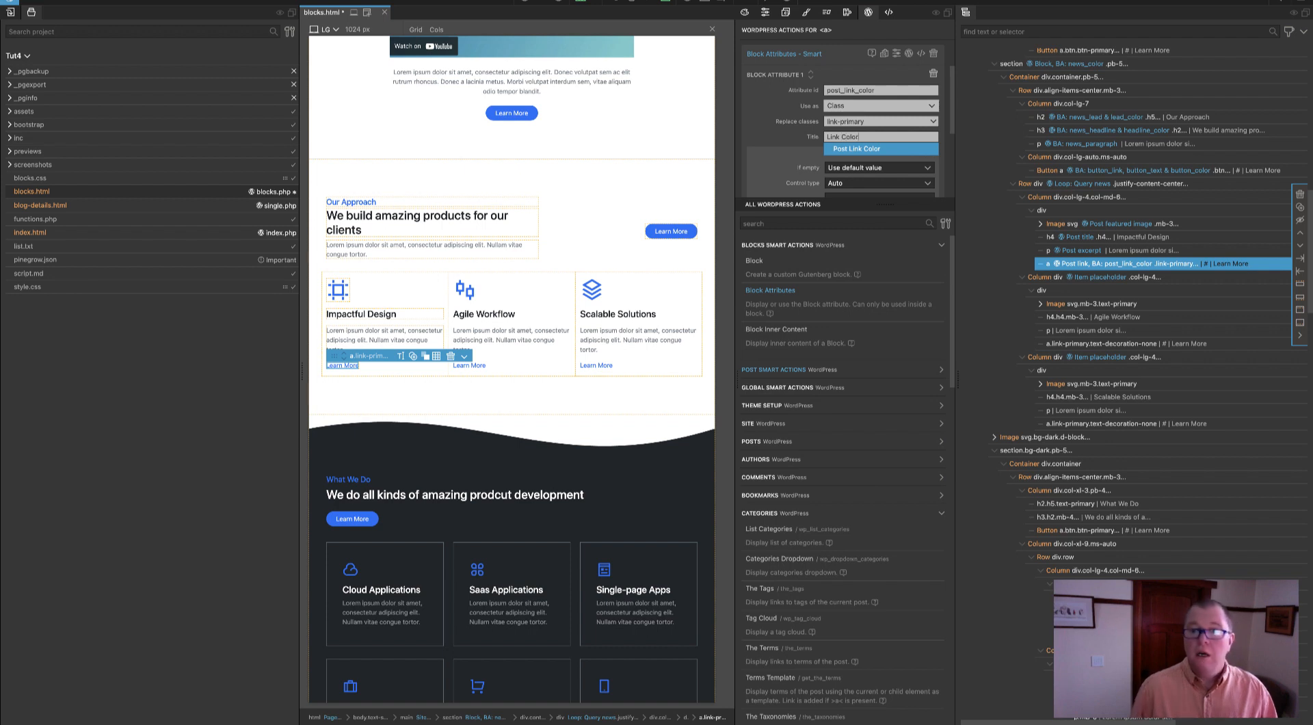
{"action": "left_click", "coordinate": [836, 149]}
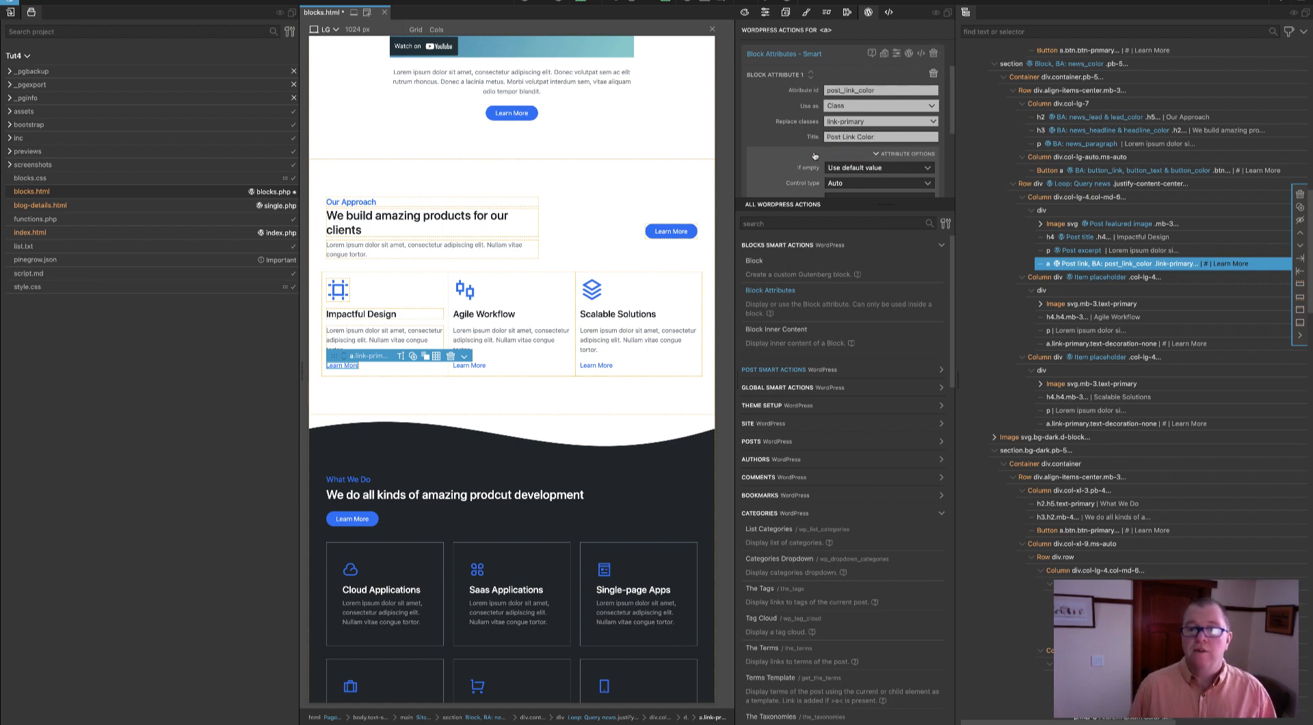
Set the link color attribute's control type to Select, keeping the default value as its fallback when empty.
{"action": "scroll", "coordinate": [815, 155], "scroll_direction": "down", "scroll_amount": 3}
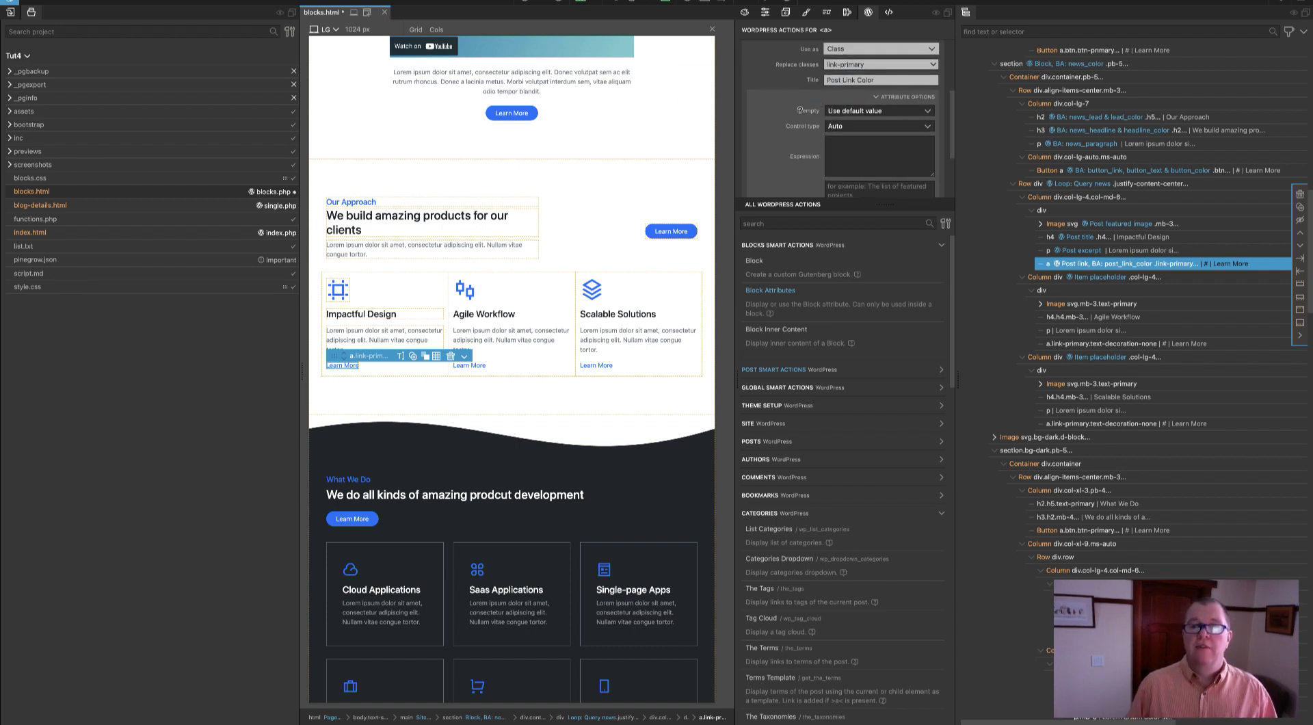
{"action": "left_click", "coordinate": [853, 111]}
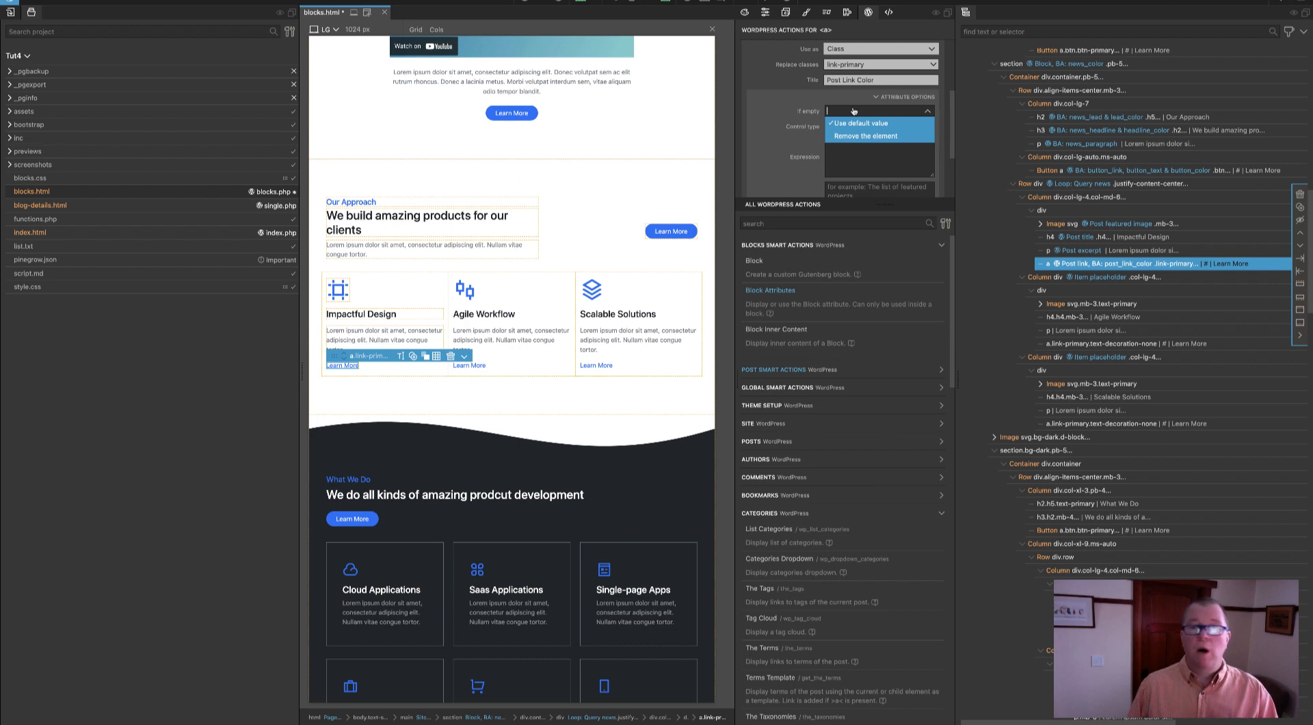
{"action": "left_click", "coordinate": [802, 107]}
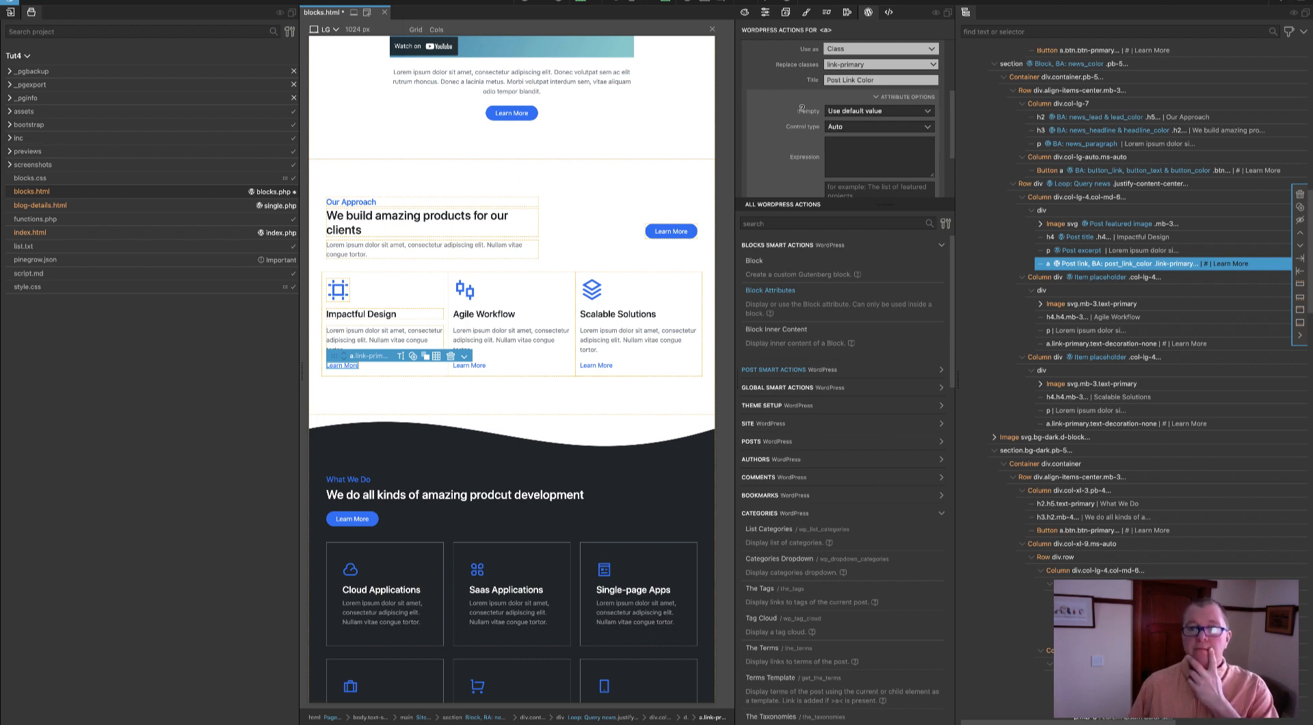
{"action": "left_click", "coordinate": [849, 129]}
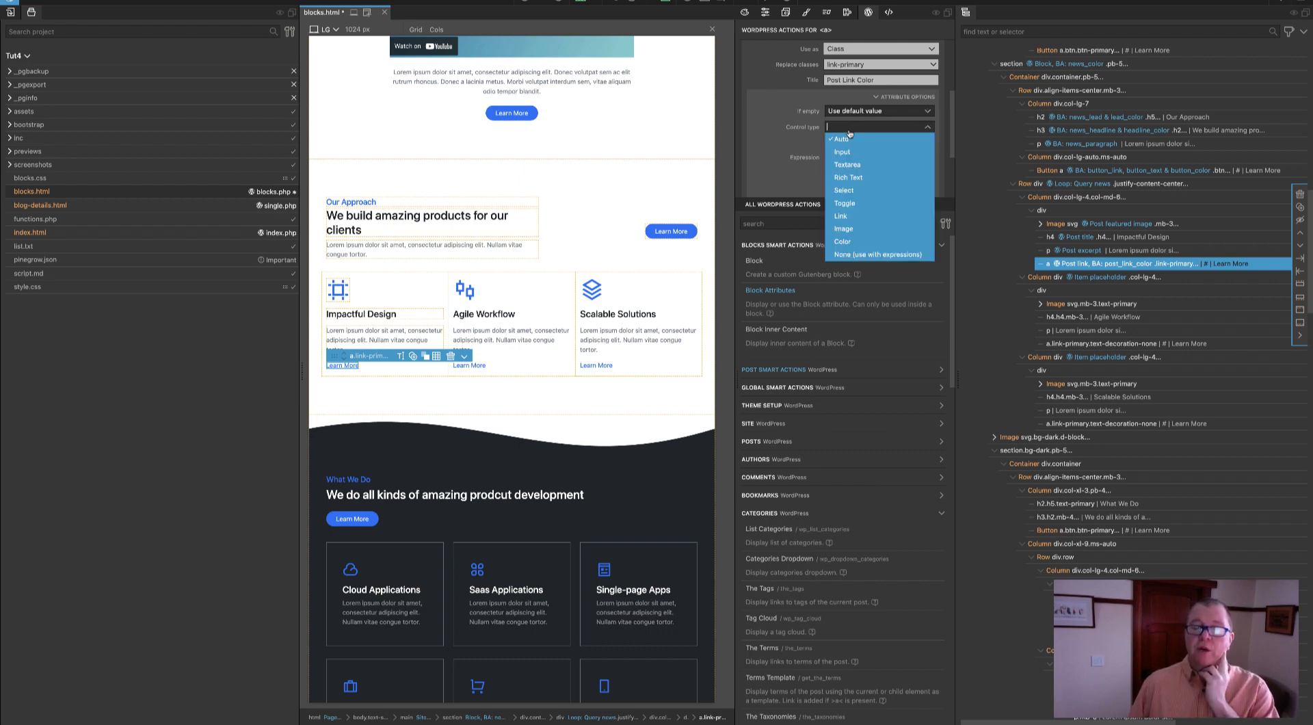
{"action": "left_click", "coordinate": [847, 190]}
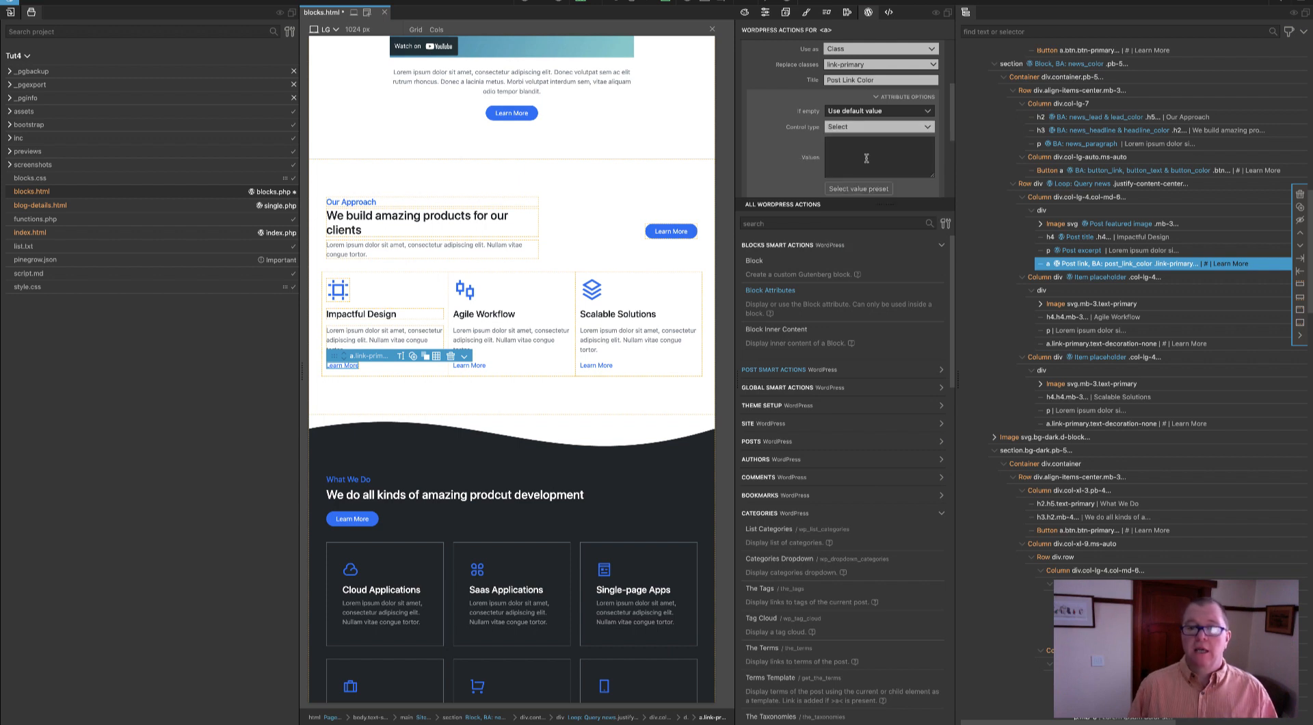
Open list.txt and replace every occurrence of bg with link in the color class list.
{"action": "left_click", "coordinate": [33, 247]}
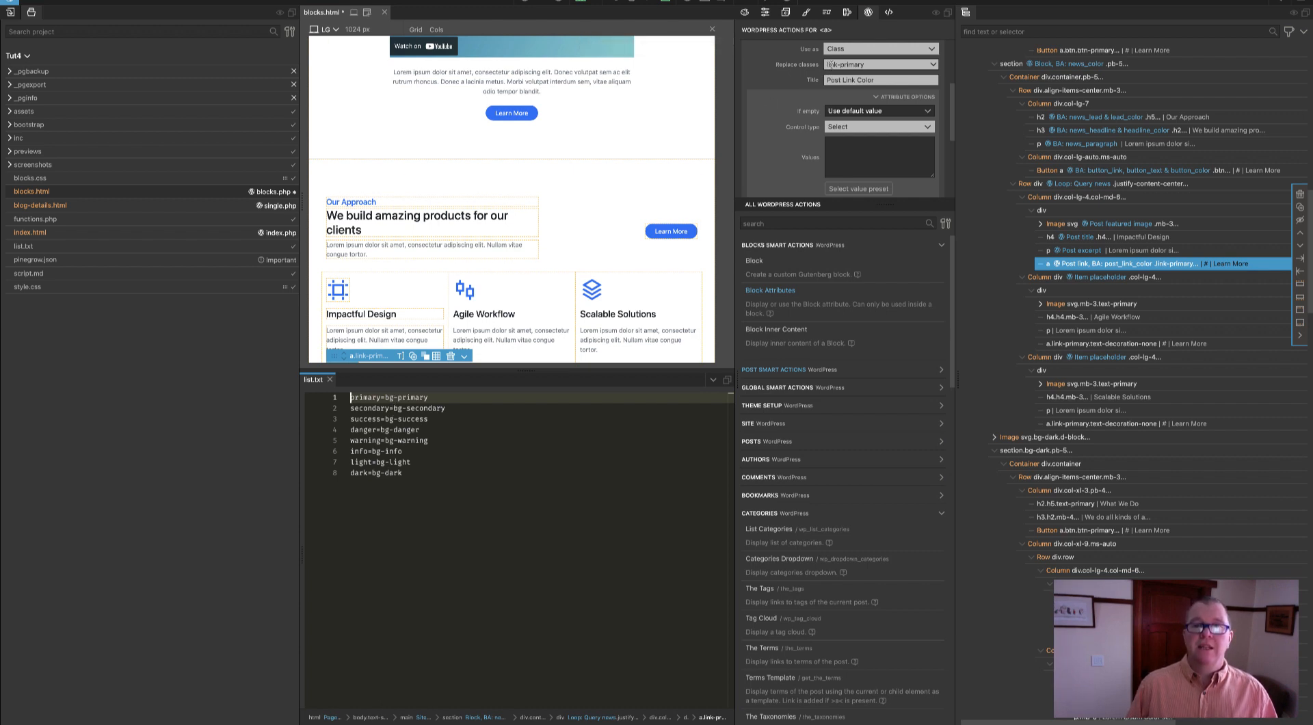
{"action": "double_click", "coordinate": [388, 397]}
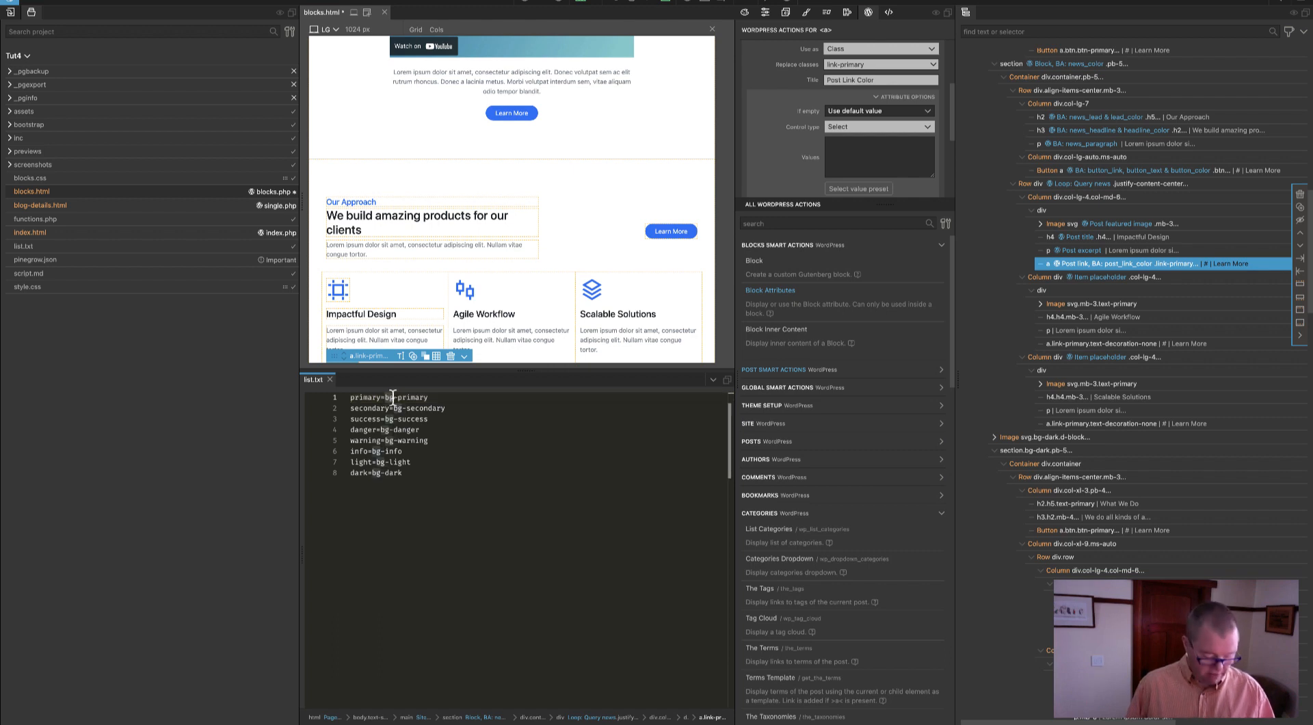
{"action": "key", "text": "ctrl+f"}
{"action": "left_click", "coordinate": [511, 404]}
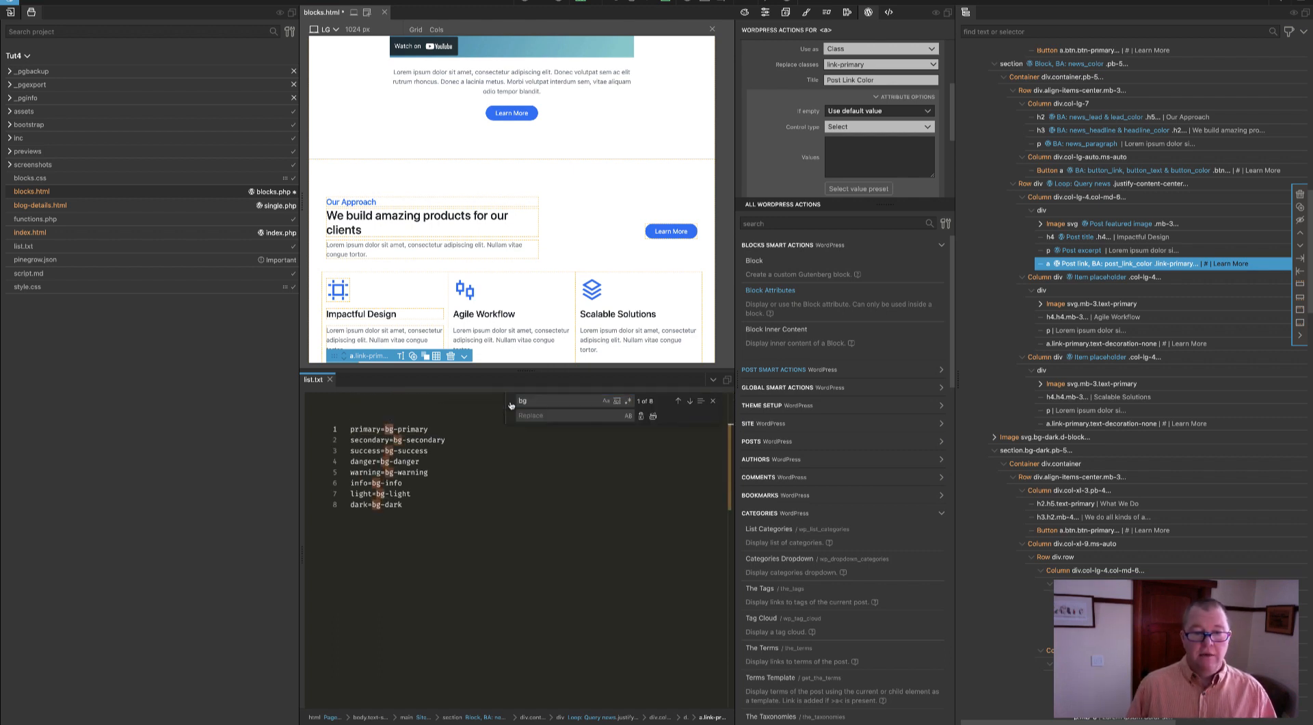
{"action": "left_click", "coordinate": [527, 416]}
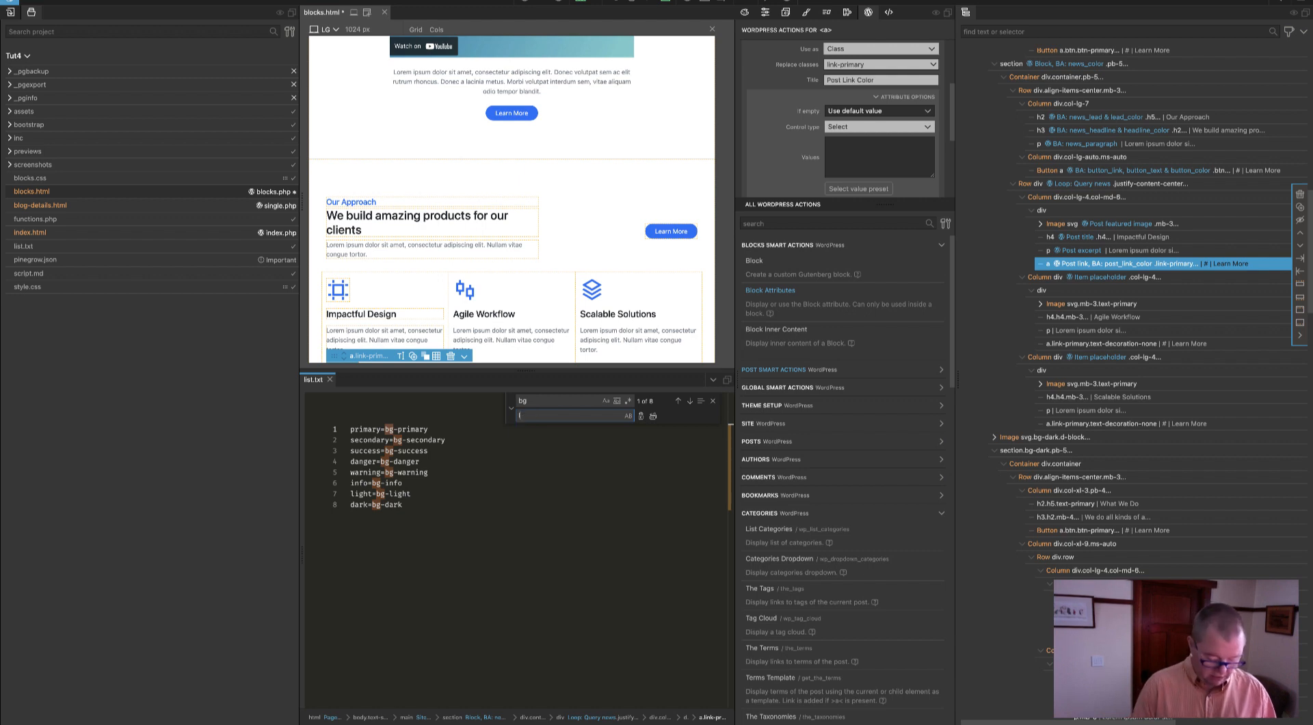
{"action": "type", "text": "link"}
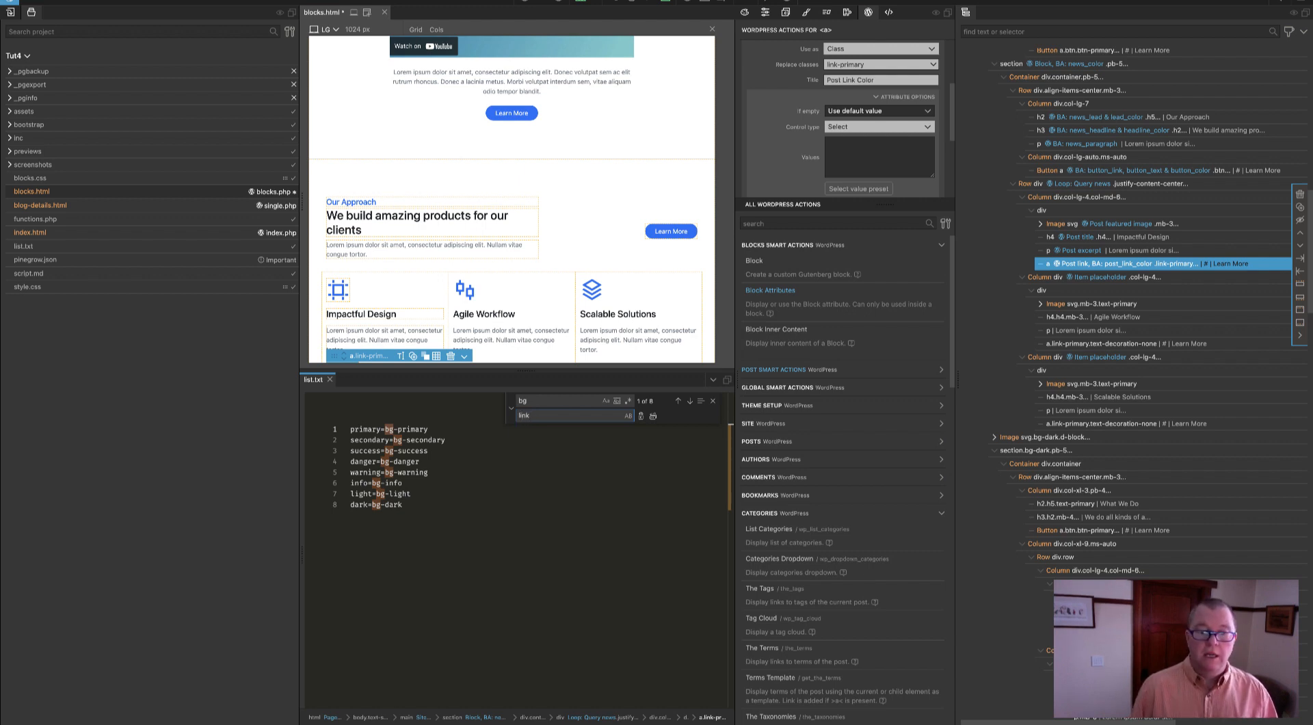
{"action": "left_click", "coordinate": [653, 415]}
Copy the whole link class list into the link color attribute's Select values, and close list.txt.
{"action": "left_click", "coordinate": [468, 502]}
{"action": "key", "text": "ctrl+a"}
{"action": "key", "text": "ctrl+c"}
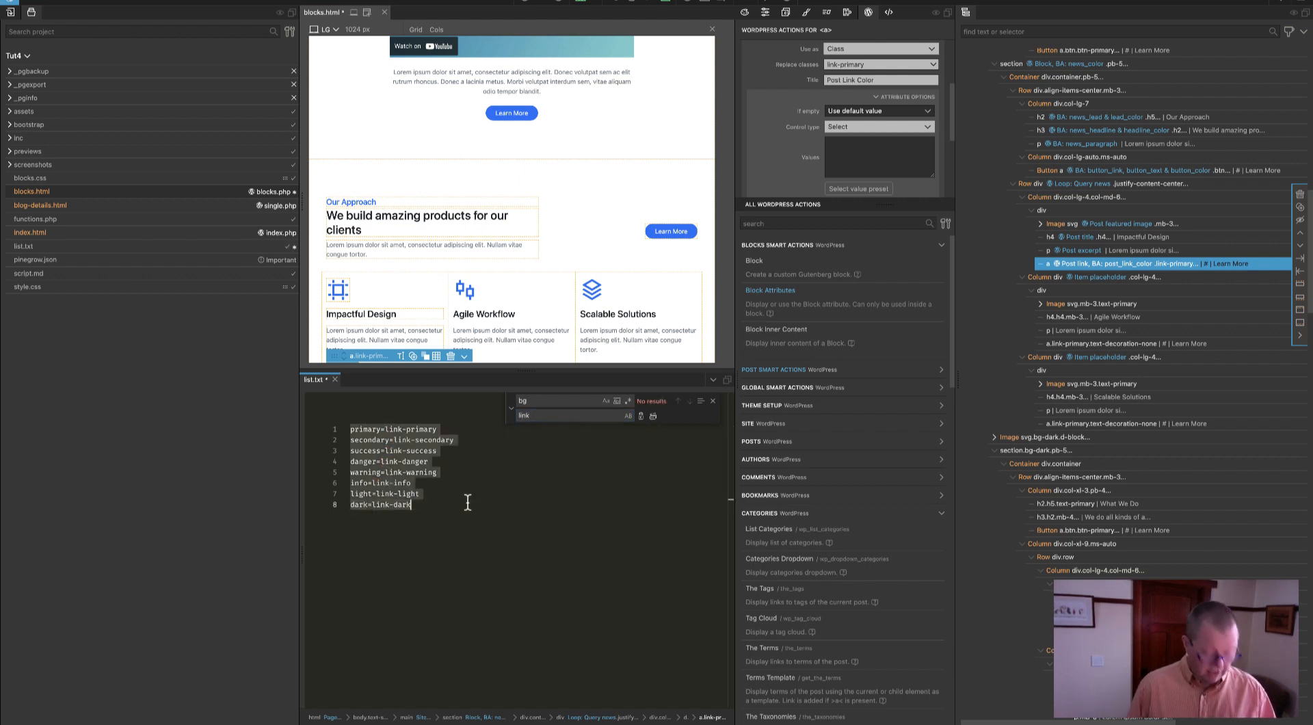
{"action": "left_click", "coordinate": [880, 141]}
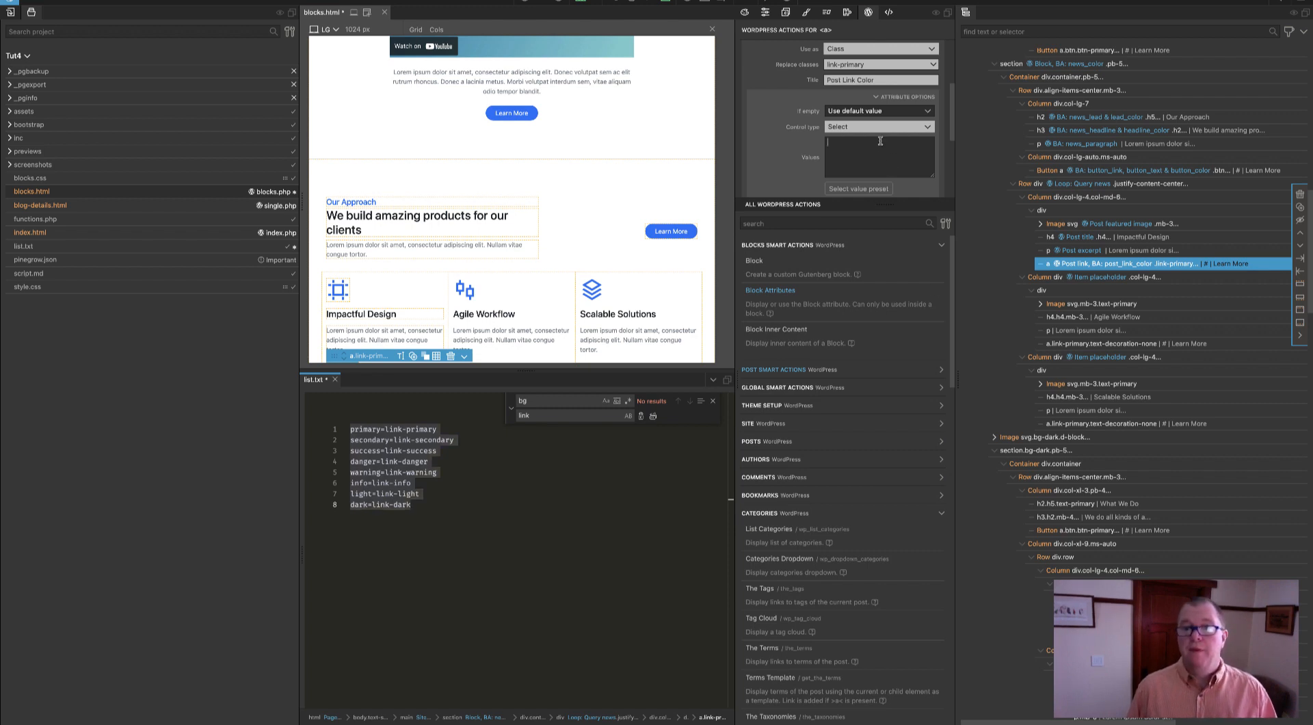
{"action": "key", "text": "ctrl+v"}
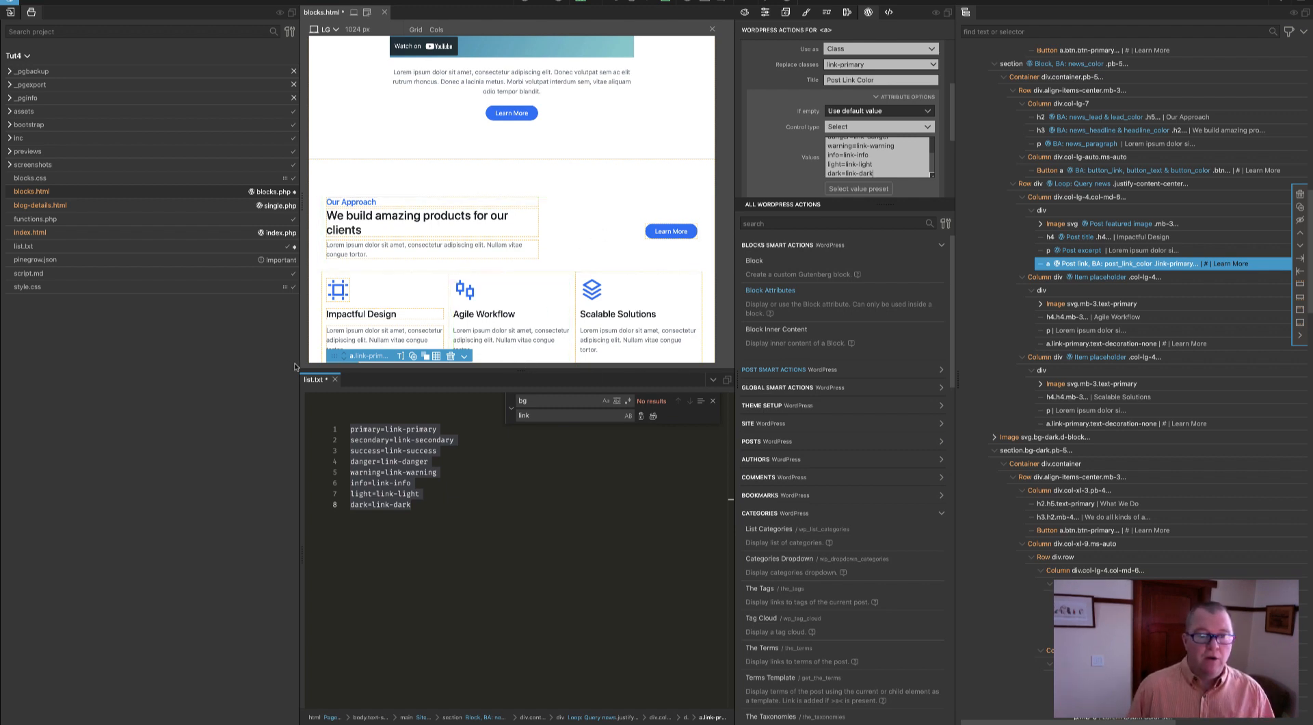
{"action": "left_click", "coordinate": [335, 380]}
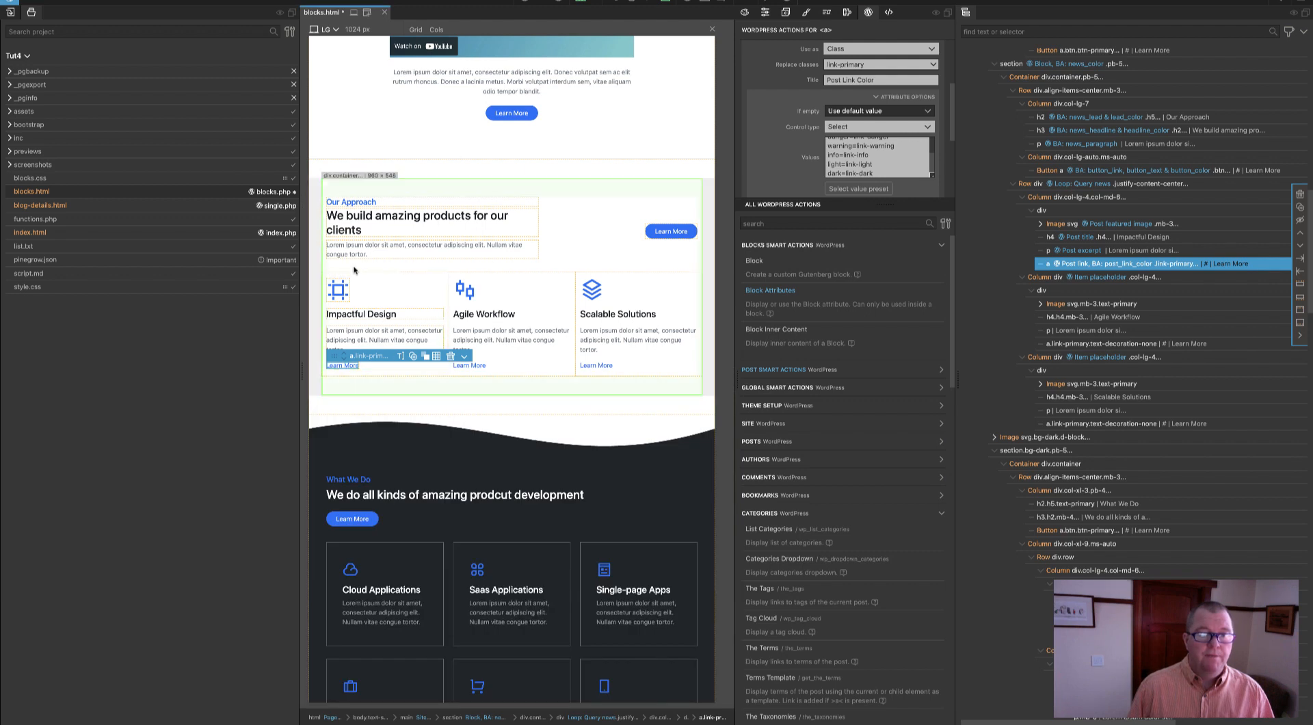
Add a Block Attributes action to the Impactful Design column inside the news query row.
{"action": "left_click", "coordinate": [374, 376]}
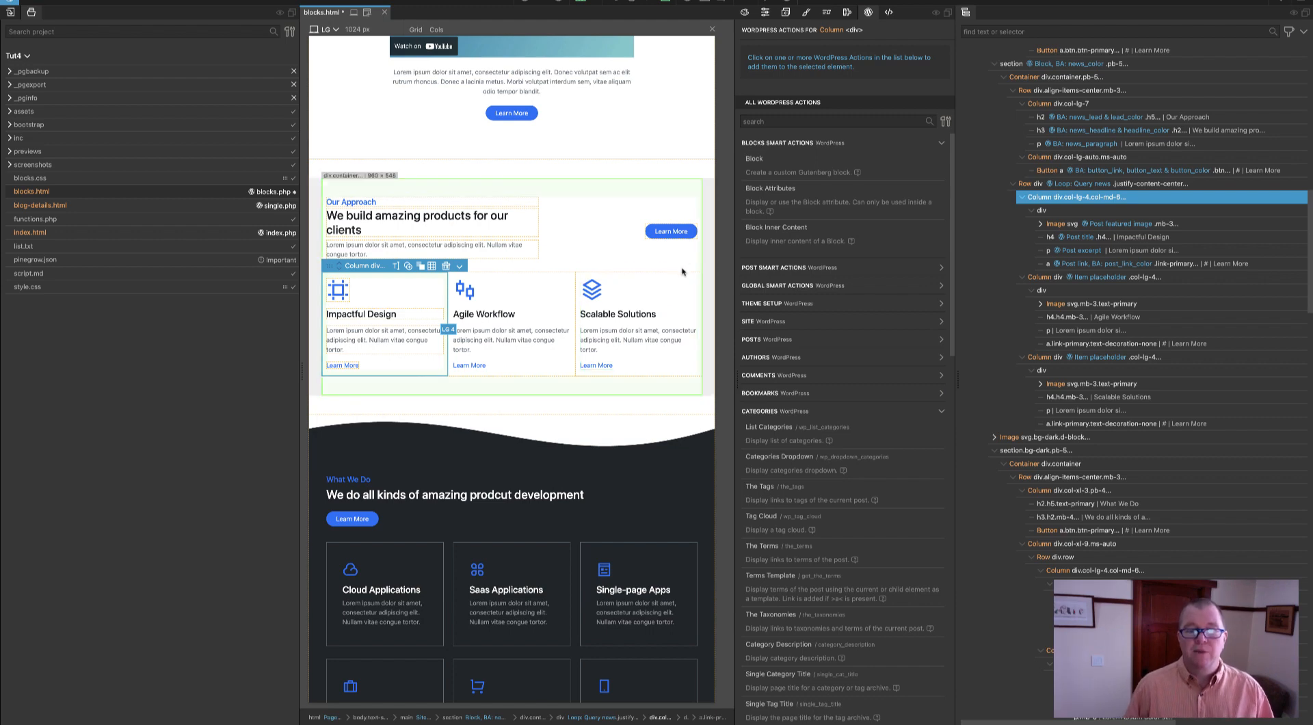
{"action": "left_click", "coordinate": [1096, 185]}
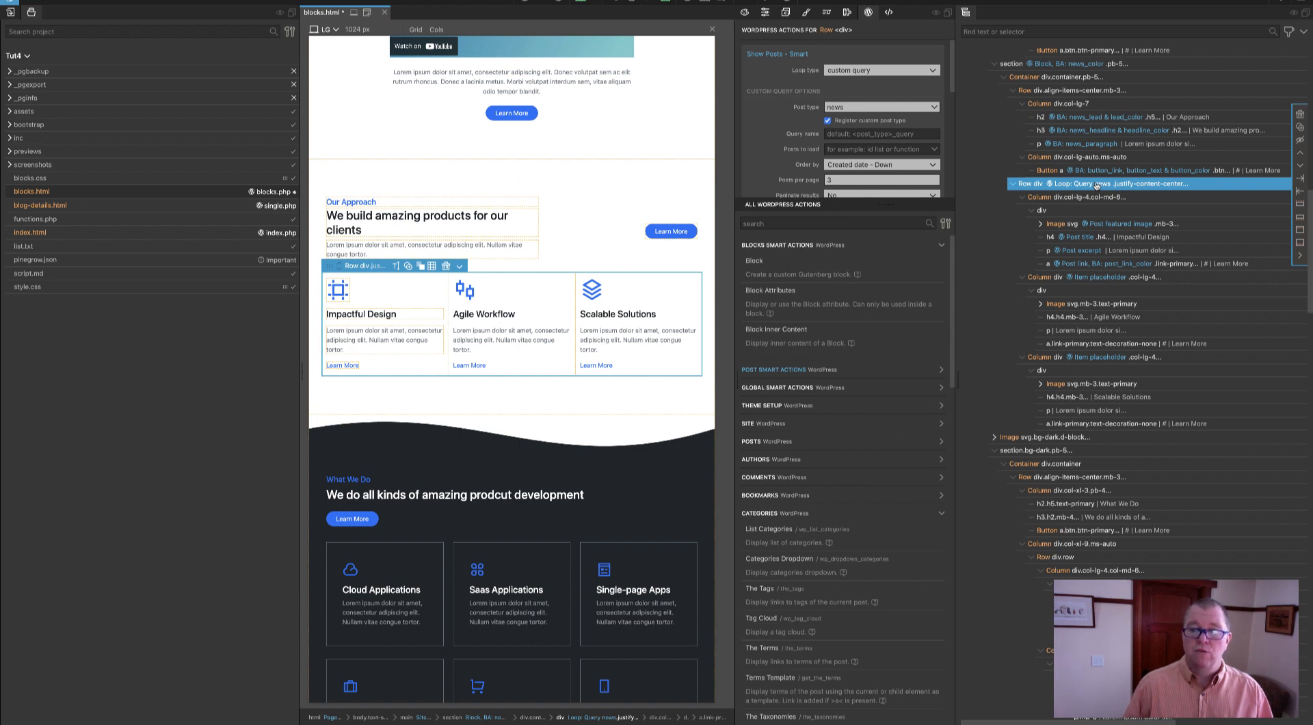
{"action": "left_click", "coordinate": [1088, 198]}
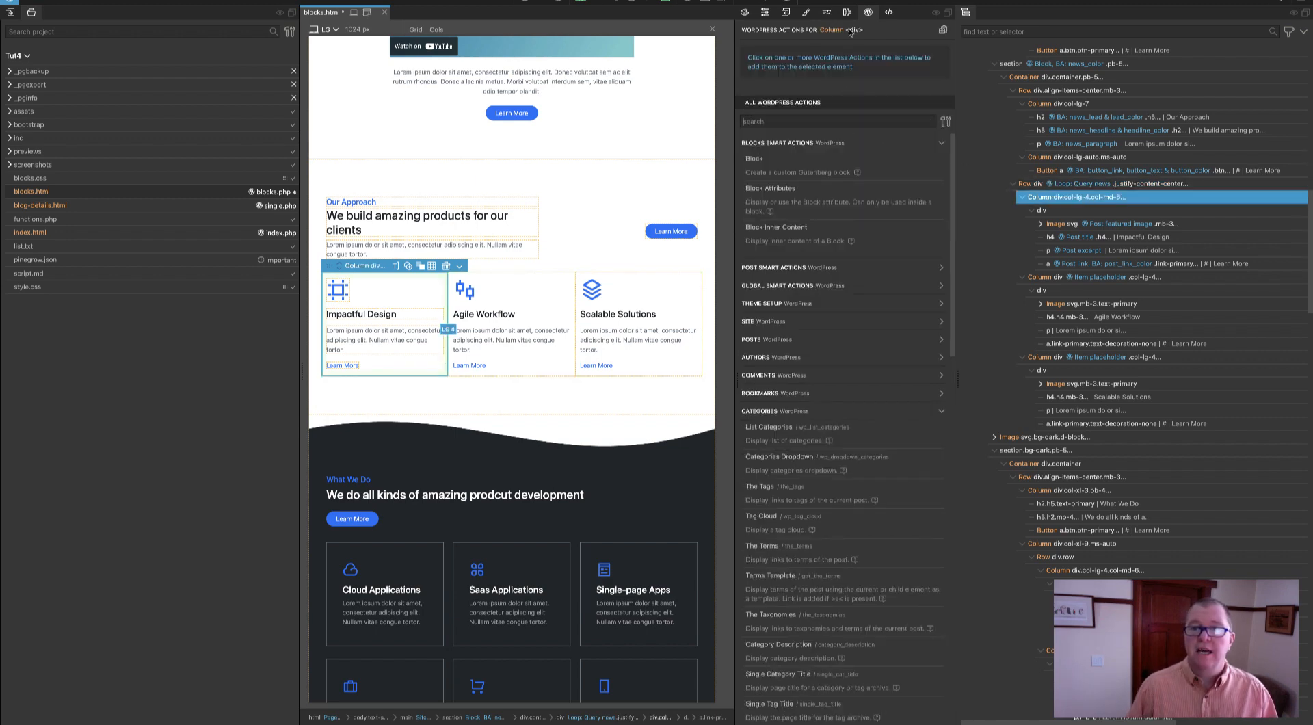
{"action": "left_click", "coordinate": [767, 187]}
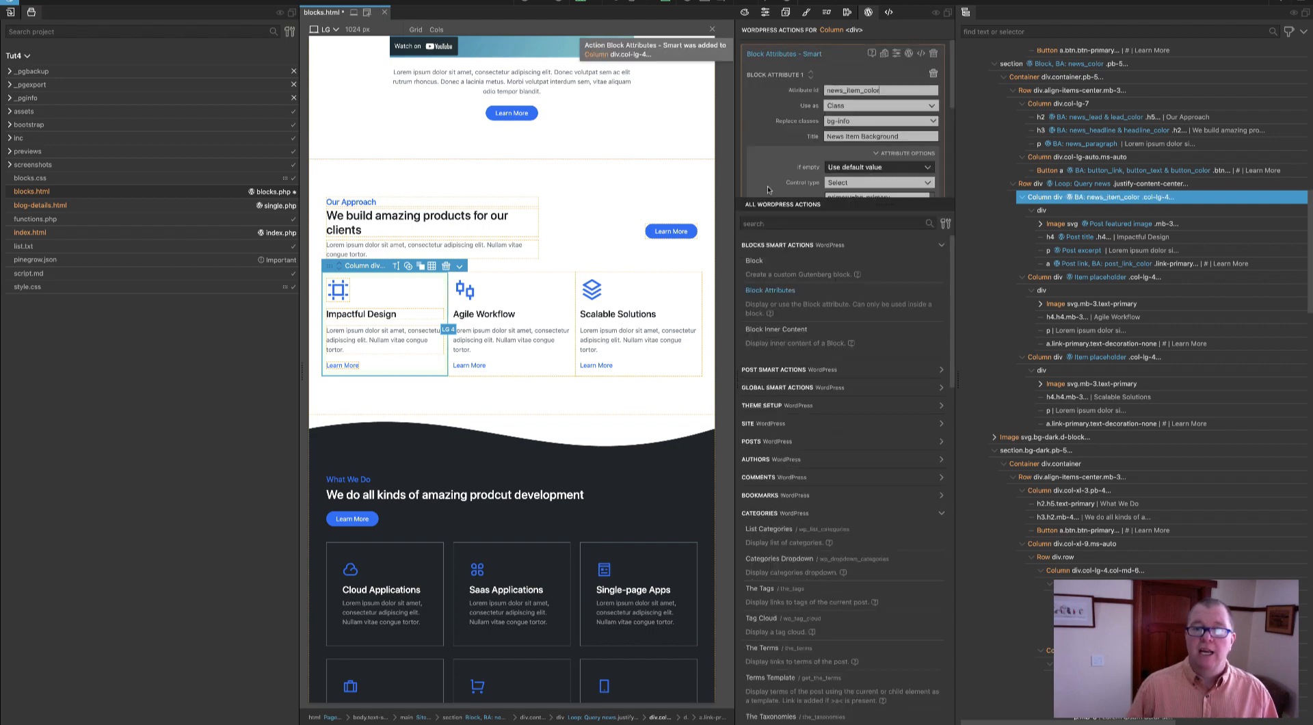
Clear the Replace classes value of the news_item_color block attribute on the Impactful Design column and save blocks.html.
{"action": "left_click_drag", "start_coordinate": [887, 200], "coordinate": [890, 363]}
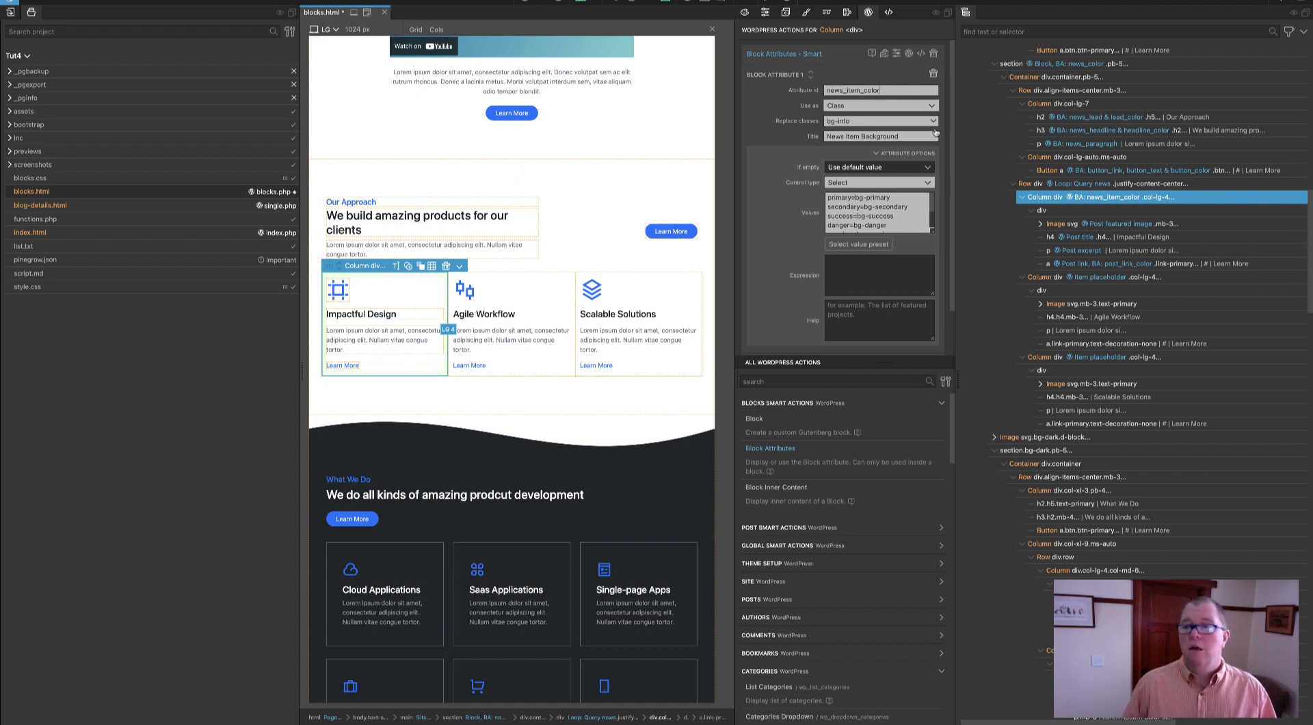
{"action": "left_click", "coordinate": [767, 12]}
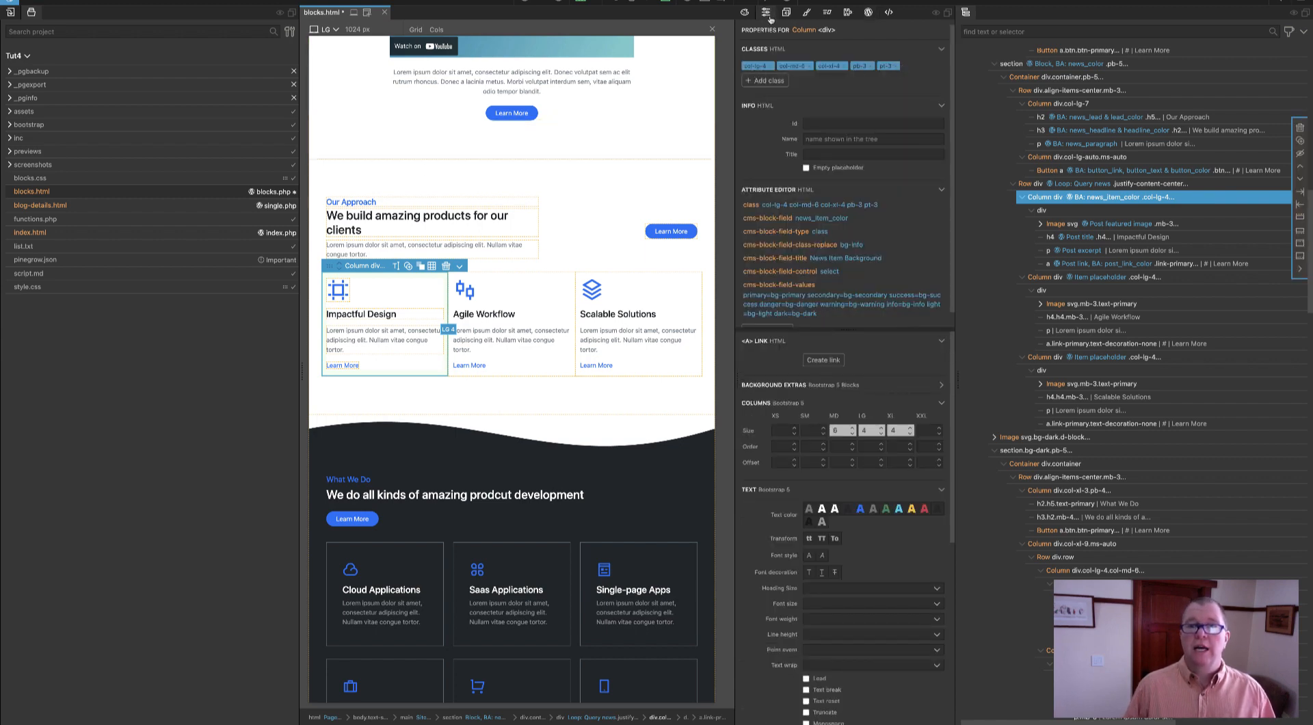
{"action": "left_click", "coordinate": [869, 13]}
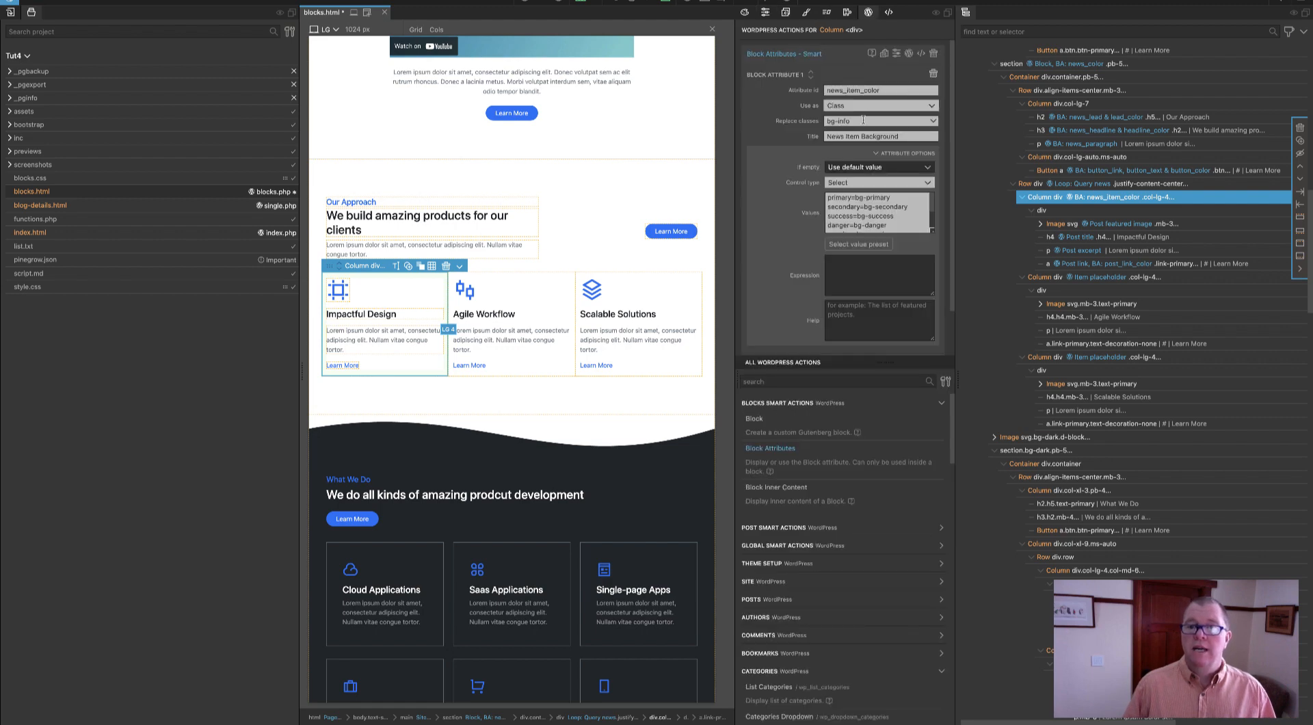
{"action": "left_click", "coordinate": [862, 120]}
{"action": "key", "text": "BackSpace"}
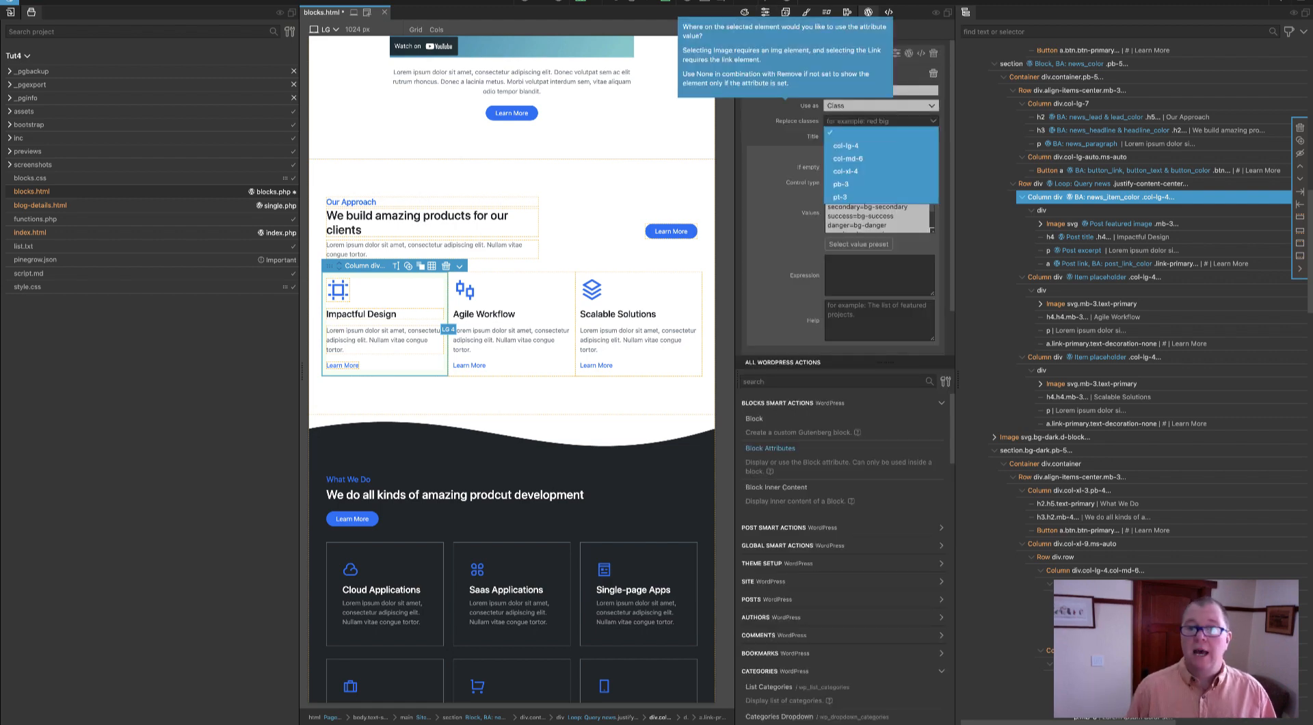
{"action": "key", "text": "Return"}
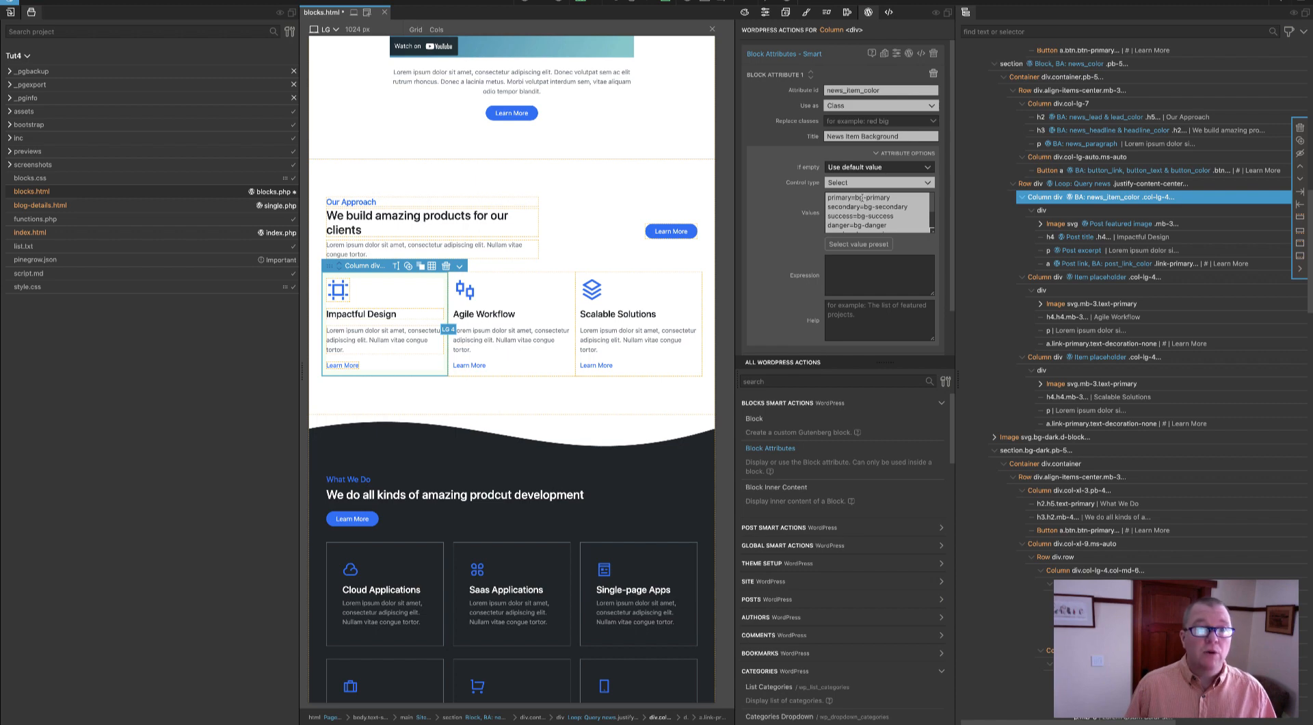
{"action": "key", "text": "ctrl+s"}
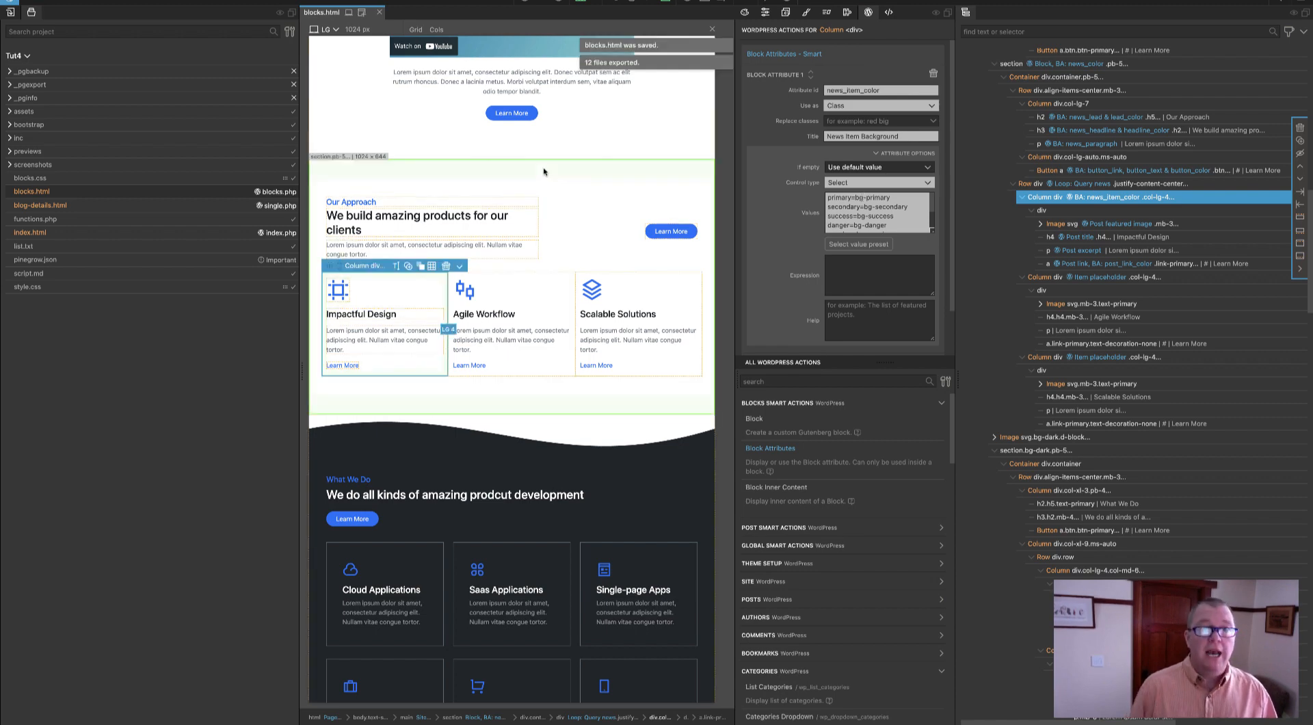
Switch to Chrome and reload the News Too post editor, discarding its unsaved changes.
{"action": "key", "text": "ctrl+Up"}
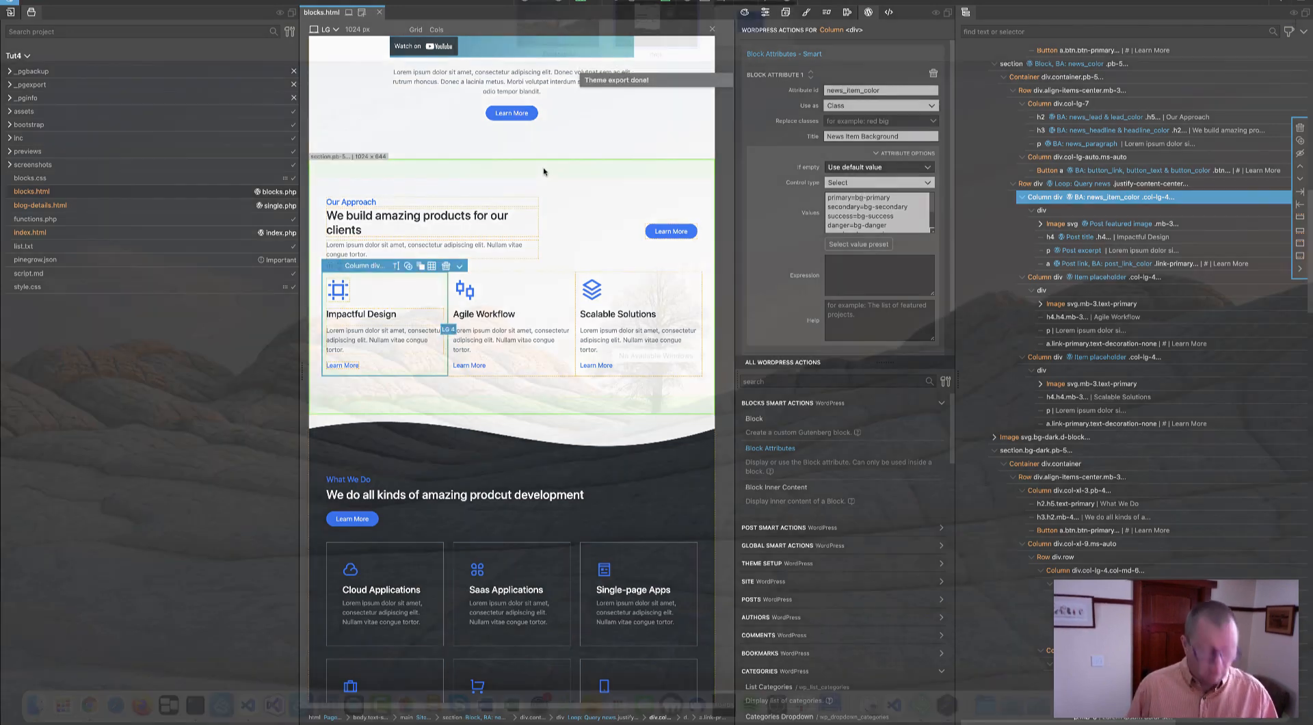
{"action": "left_click", "coordinate": [770, 27]}
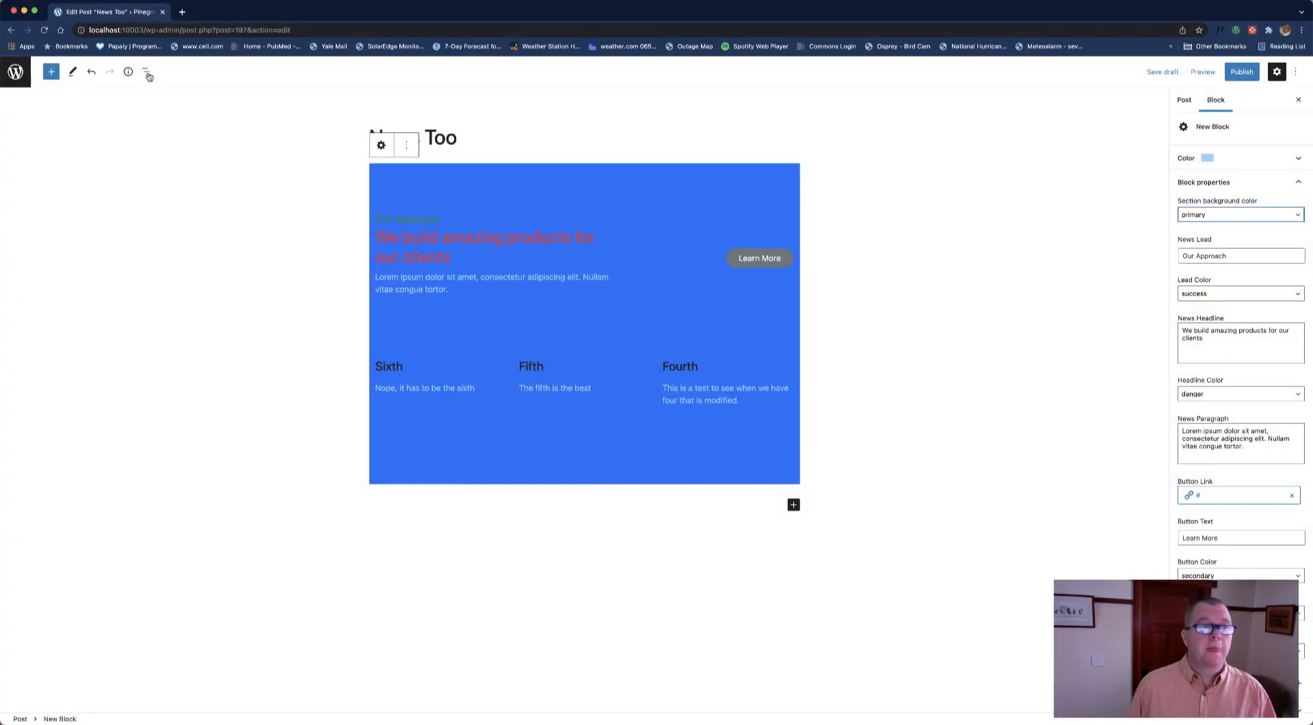
{"action": "left_click", "coordinate": [45, 31]}
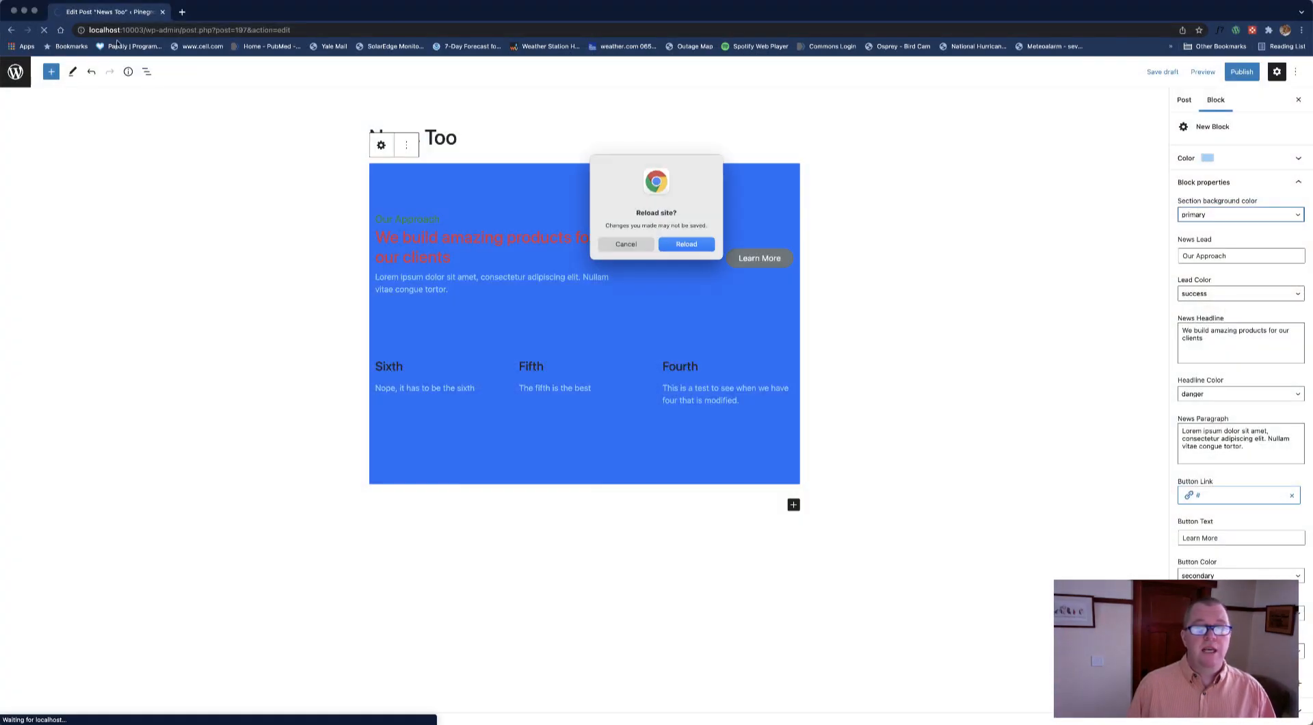
{"action": "left_click", "coordinate": [693, 239]}
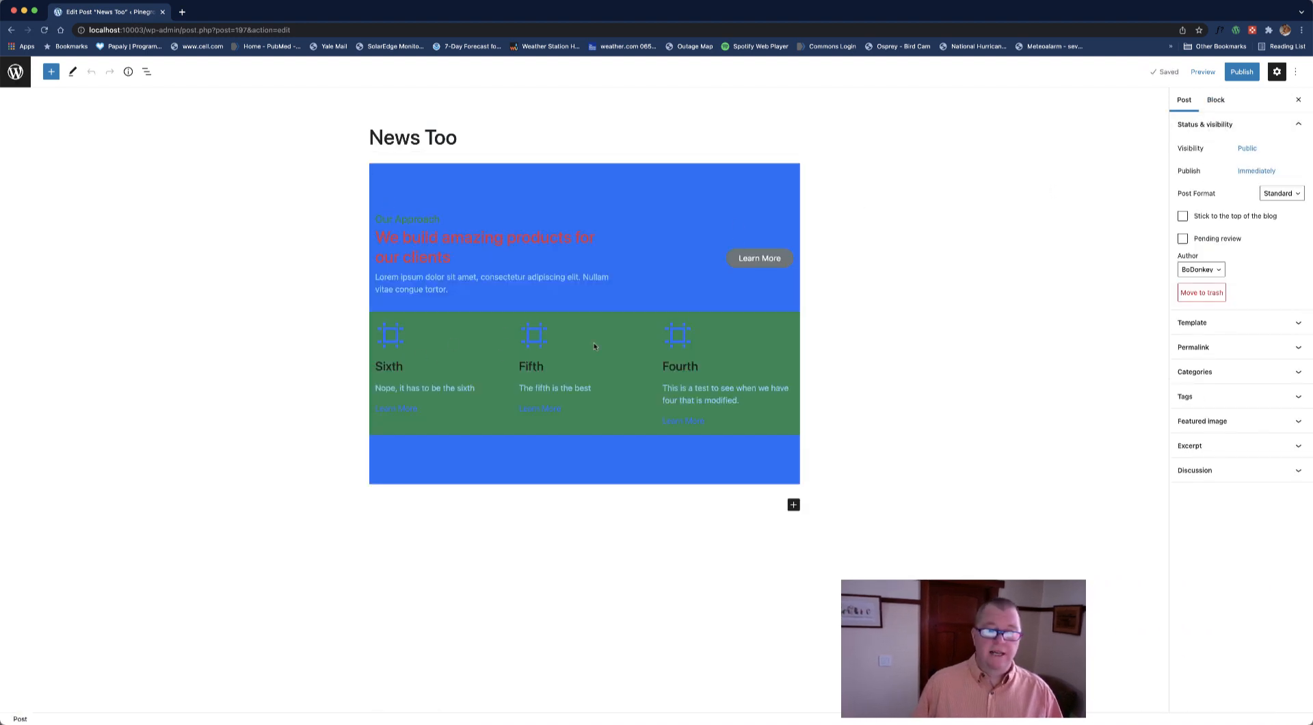
Select the news block in the post and set its Section background color to the empty "-" option.
{"action": "left_click", "coordinate": [573, 213]}
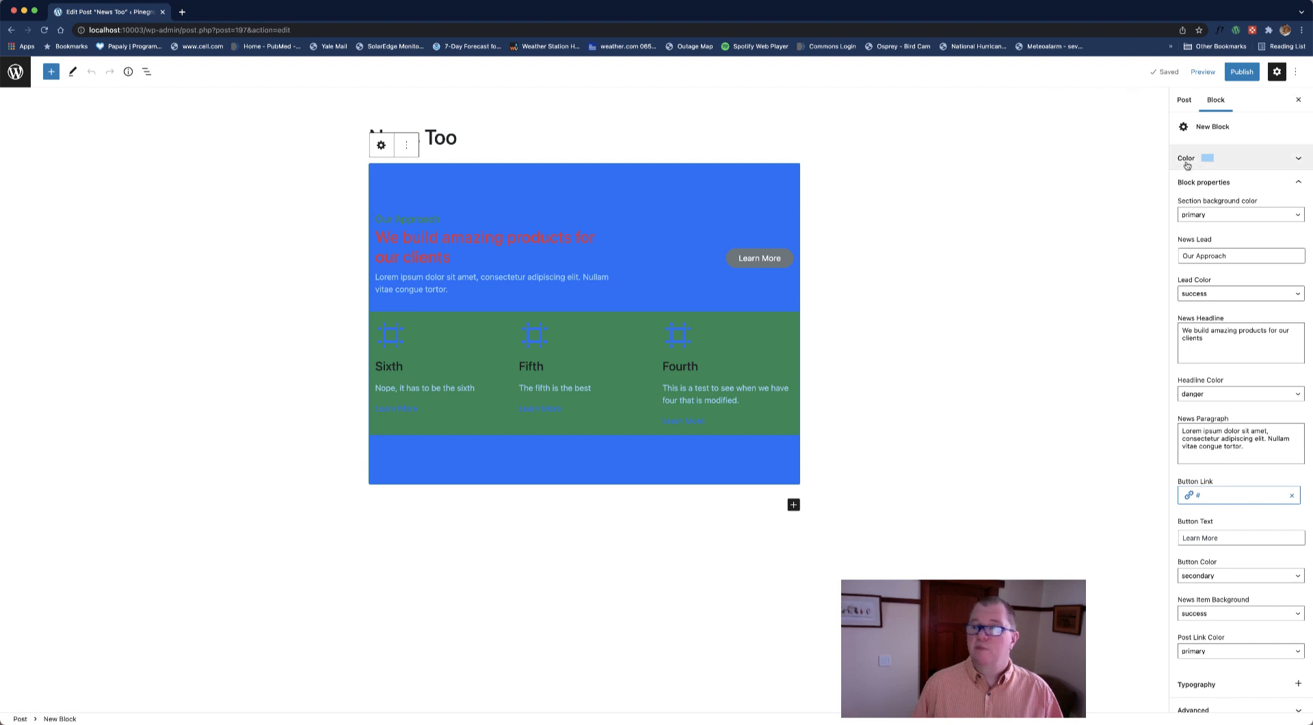
{"action": "left_click", "coordinate": [1215, 215]}
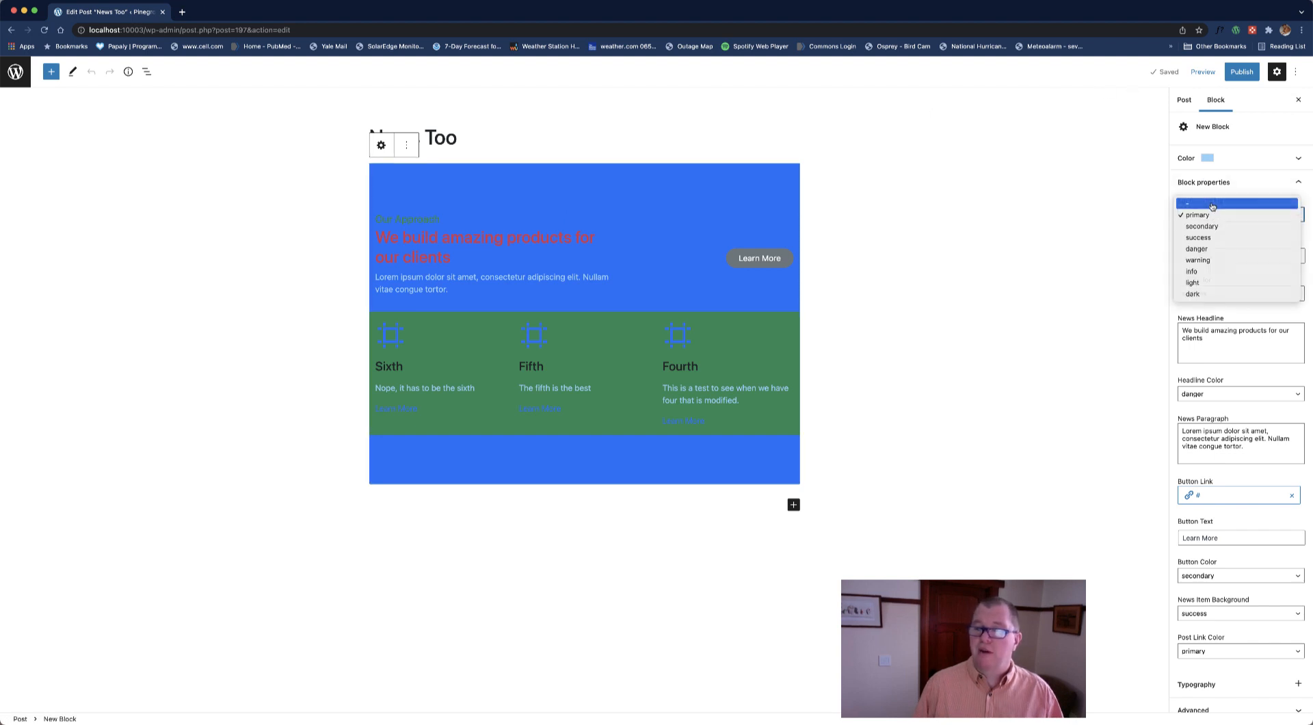
{"action": "left_click", "coordinate": [1204, 203]}
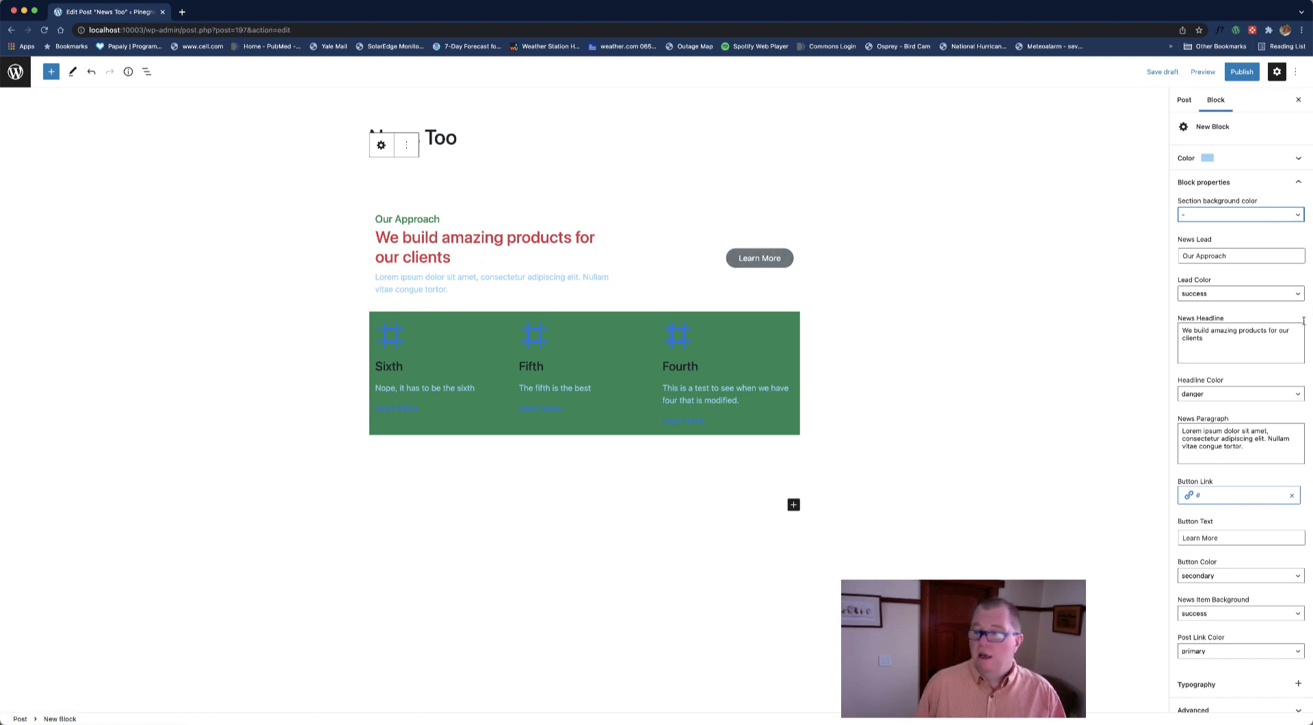
Try primary as the News Item Background before resetting it to "-", and set the Post Link Color to success.
{"action": "scroll", "coordinate": [1252, 340], "scroll_direction": "down", "scroll_amount": 1}
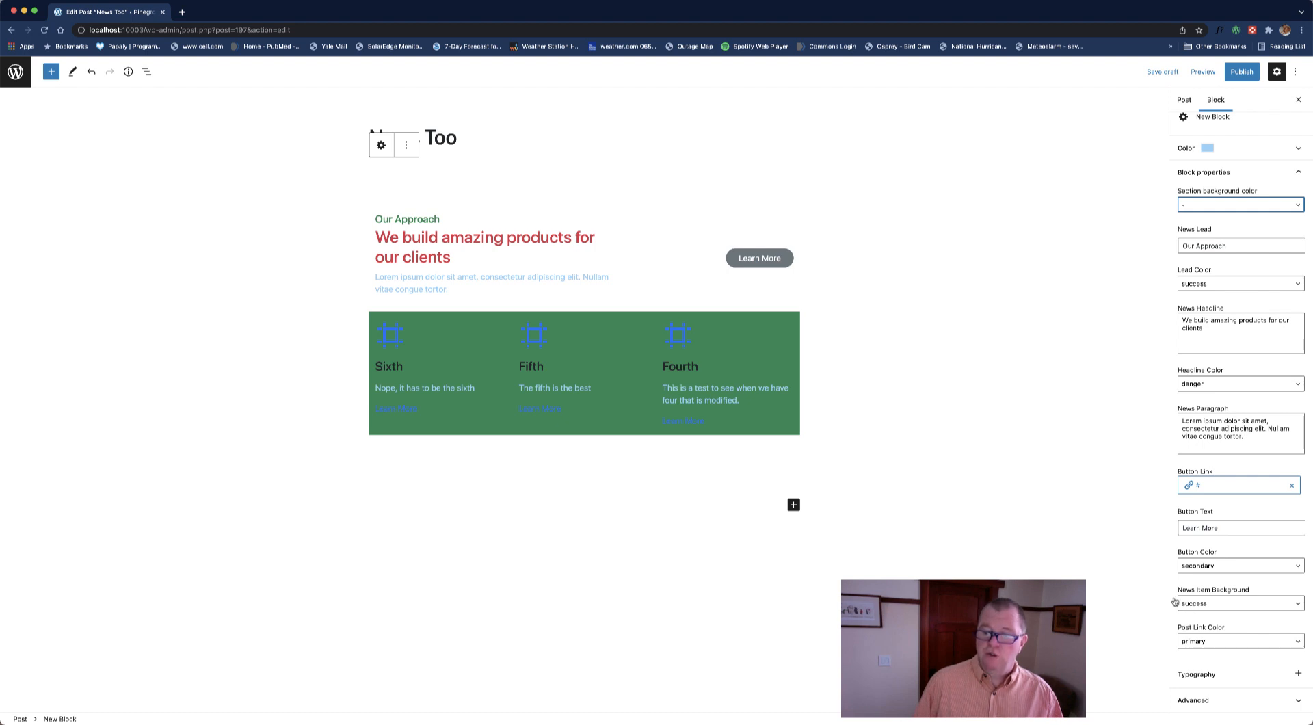
{"action": "left_click", "coordinate": [1208, 607]}
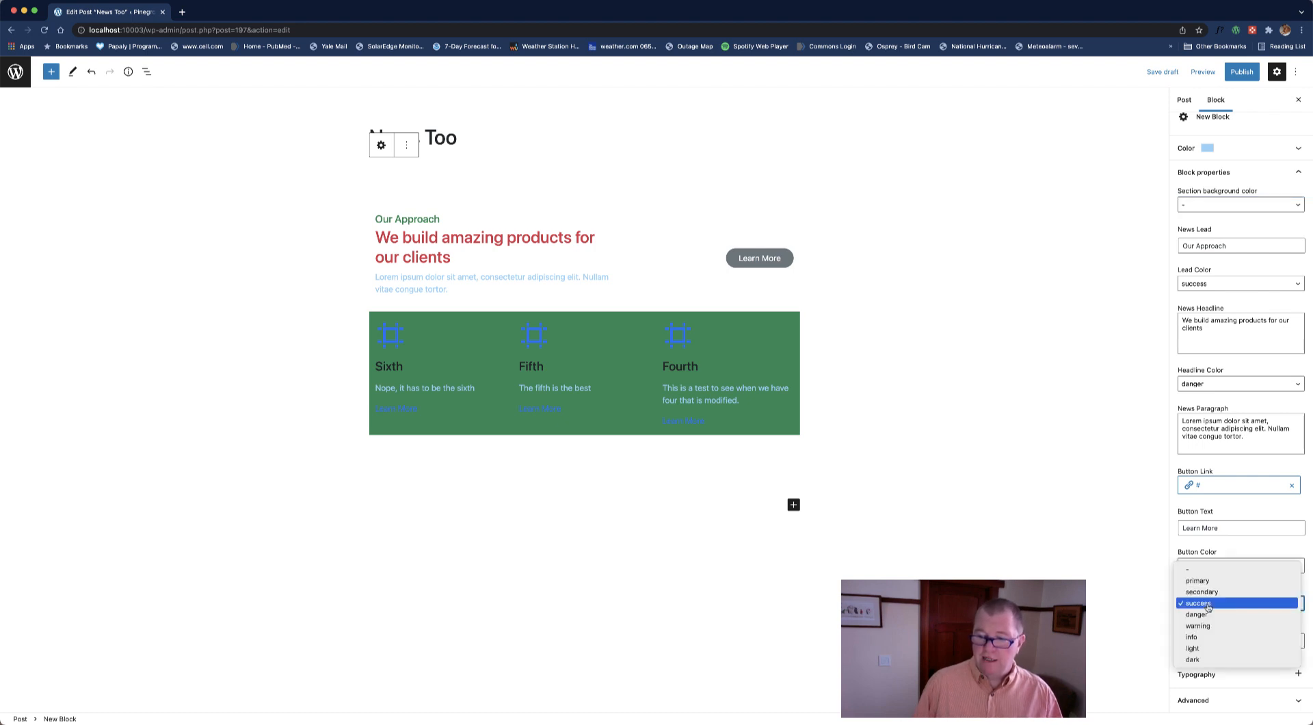
{"action": "left_click", "coordinate": [1205, 581]}
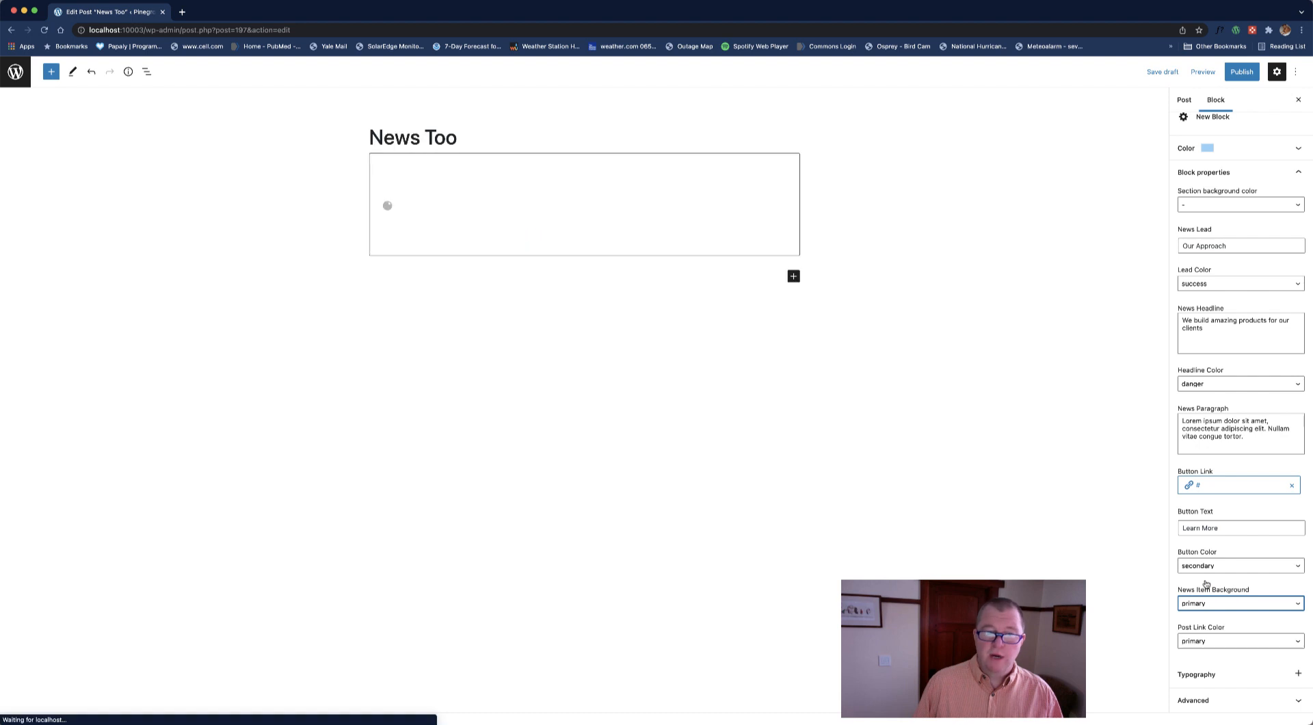
{"action": "left_click", "coordinate": [1202, 592]}
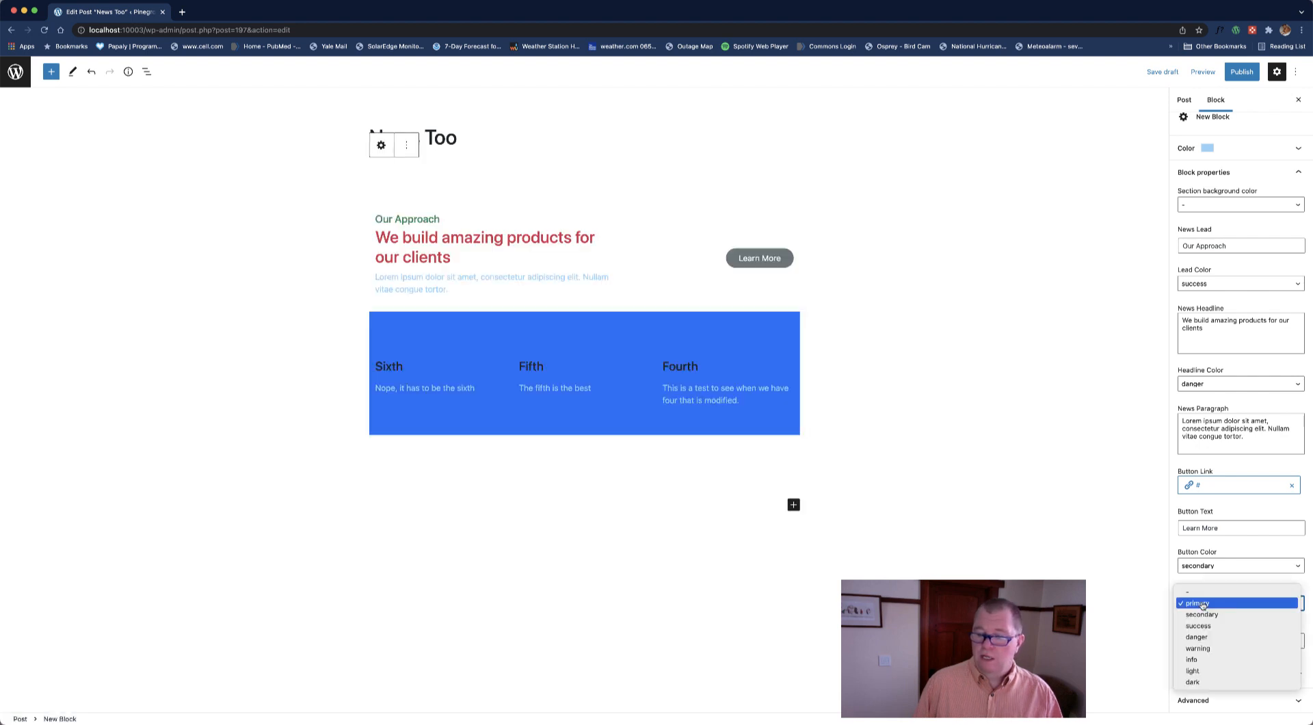
{"action": "left_click", "coordinate": [1202, 593]}
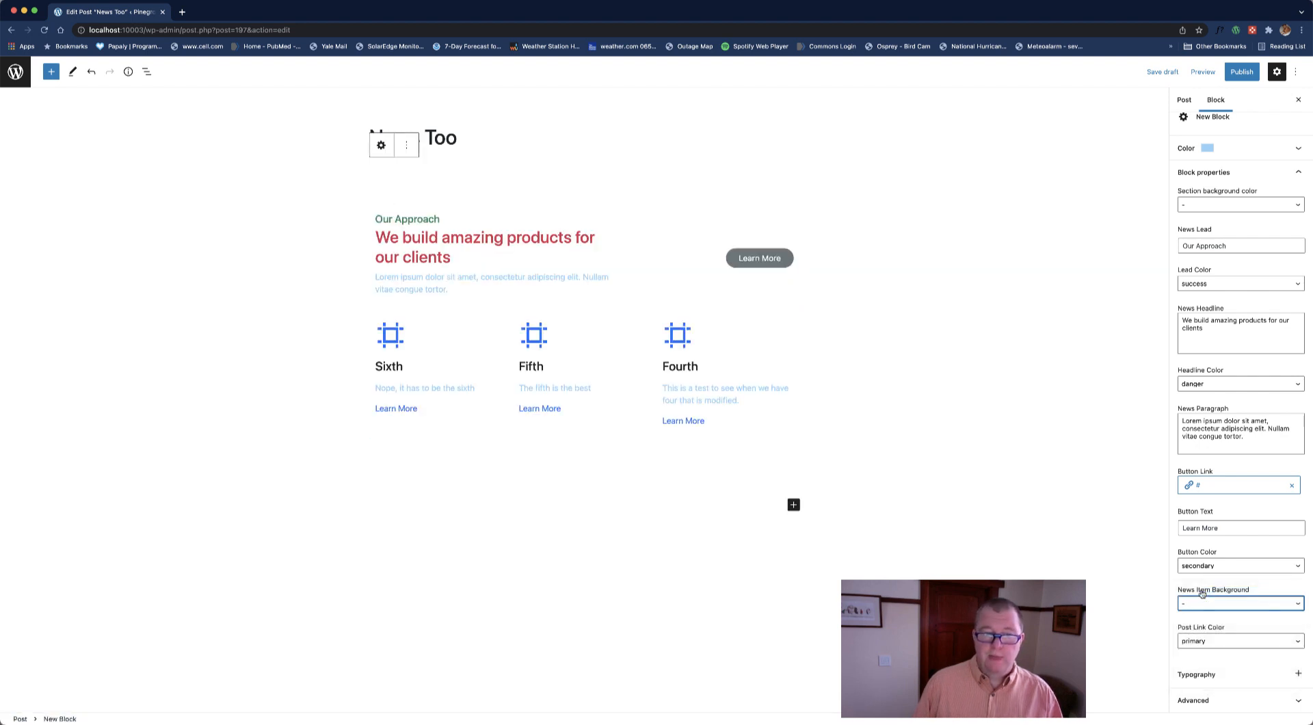
{"action": "left_click", "coordinate": [1208, 641]}
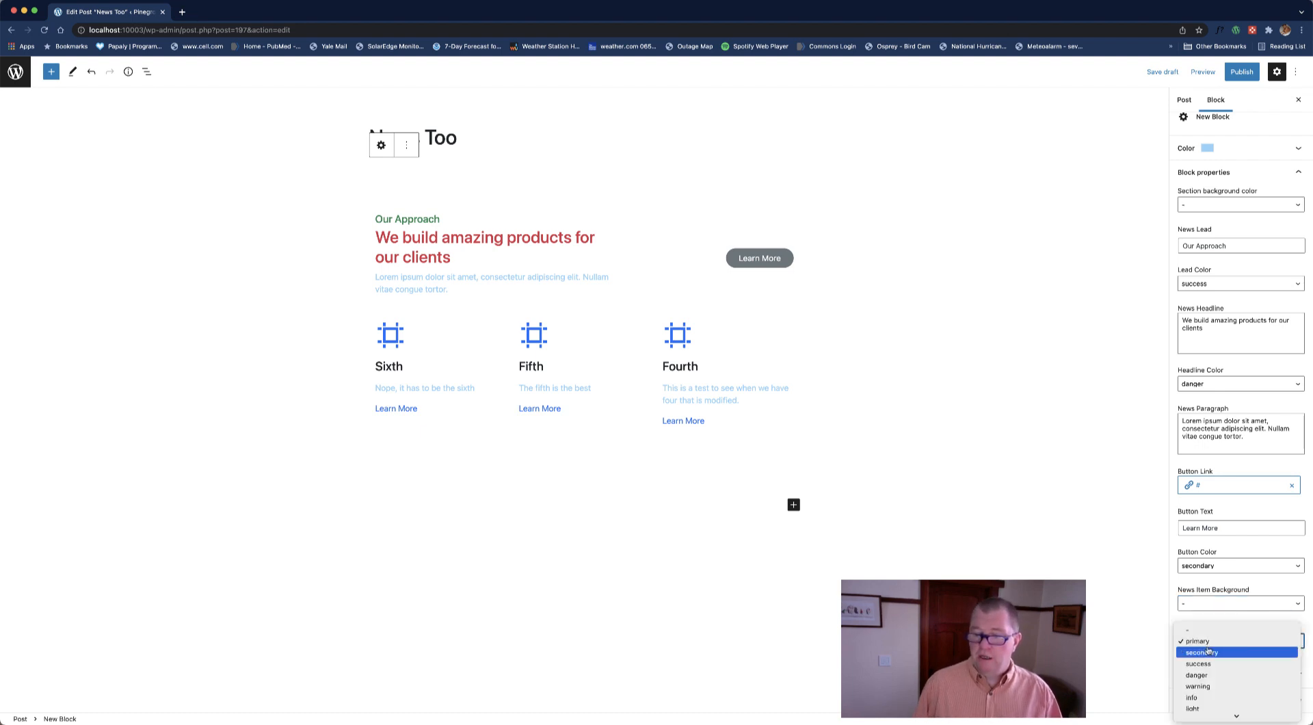
{"action": "left_click", "coordinate": [1204, 665]}
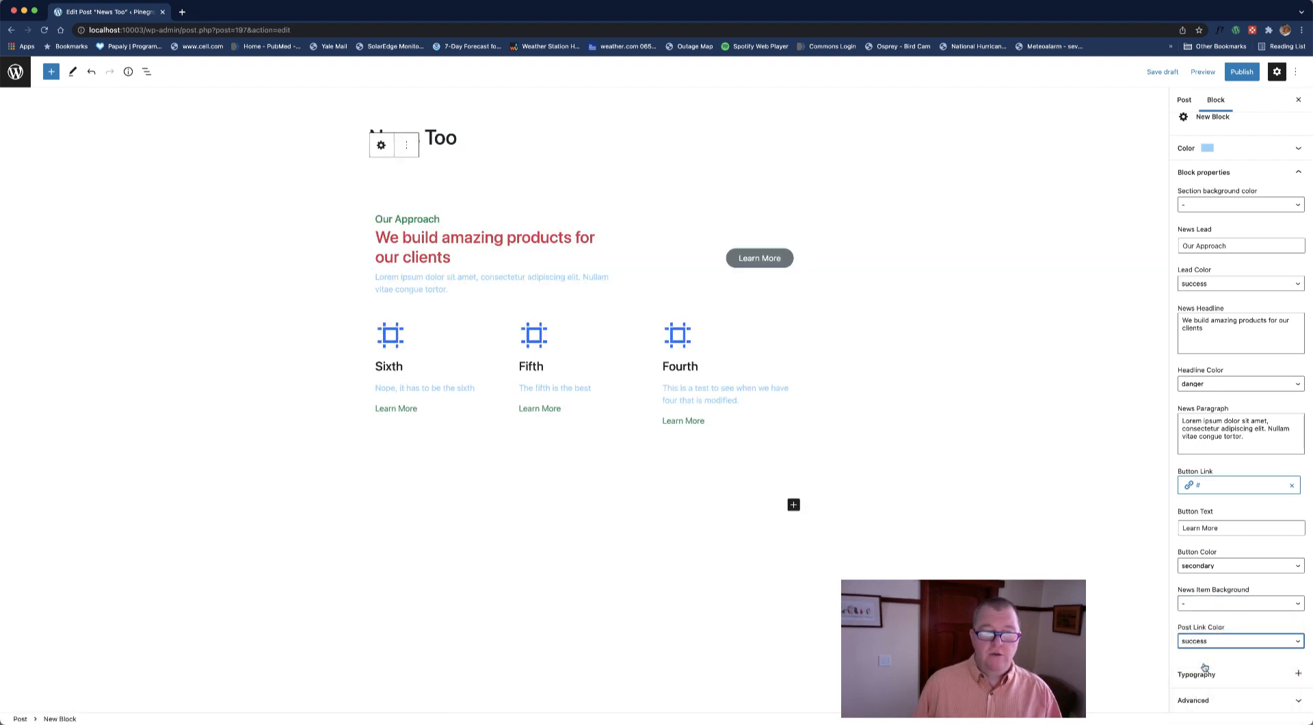